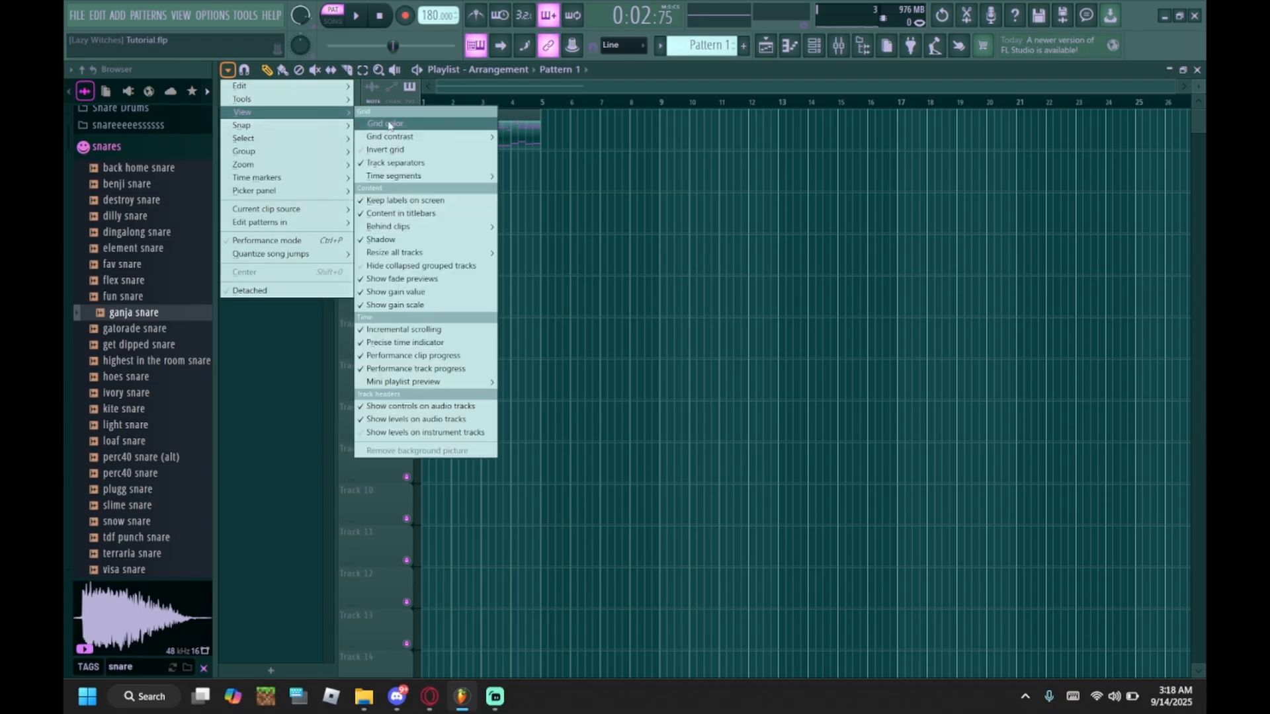
Step: Change the playlist grid color to a brighter teal
{"action": "left_click", "coordinate": [404, 127]}
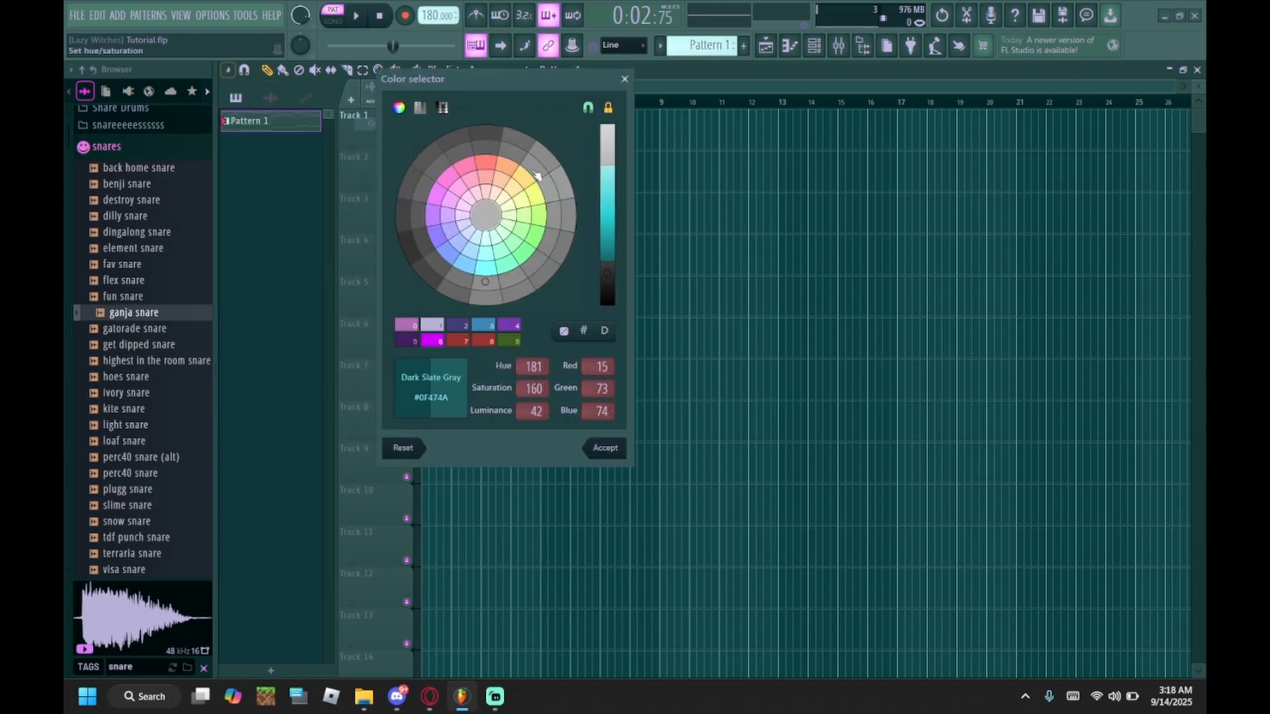
{"action": "left_click", "coordinate": [608, 233]}
{"action": "left_click", "coordinate": [605, 449]}
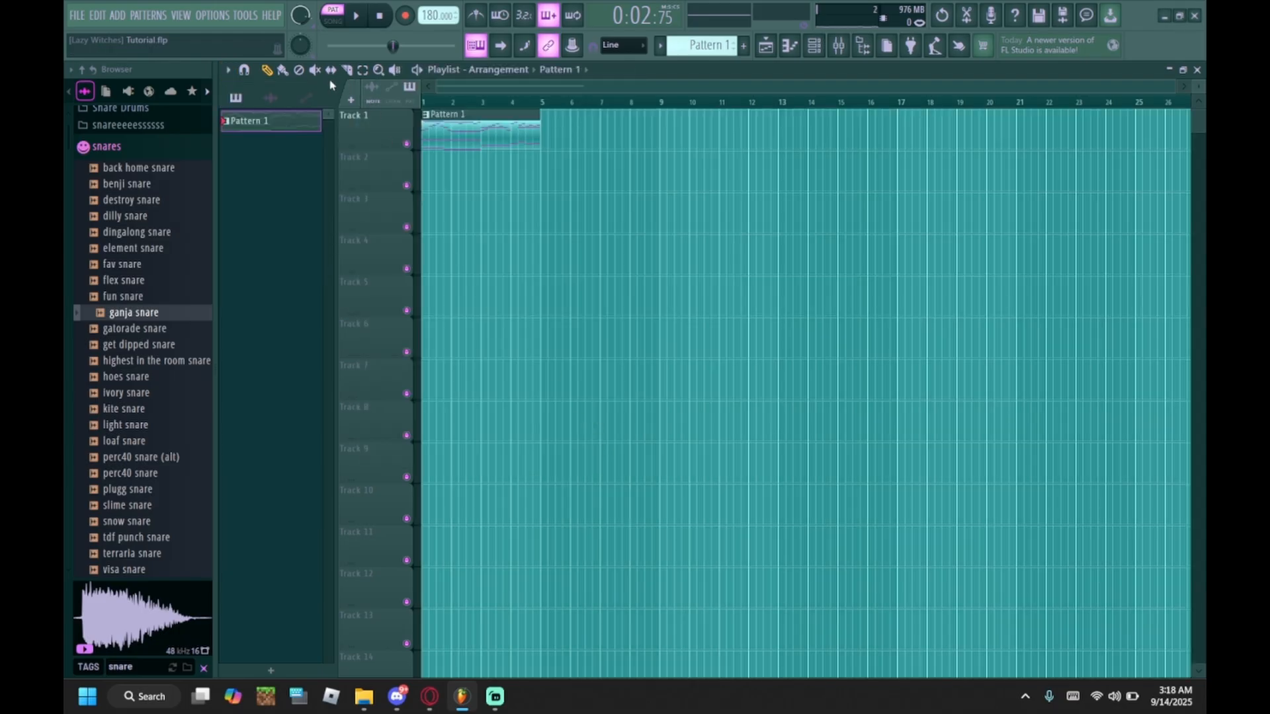
Step: Set the playlist's behind-clips display style to Glass
{"action": "left_click", "coordinate": [229, 70]}
{"action": "left_click", "coordinate": [251, 112]}
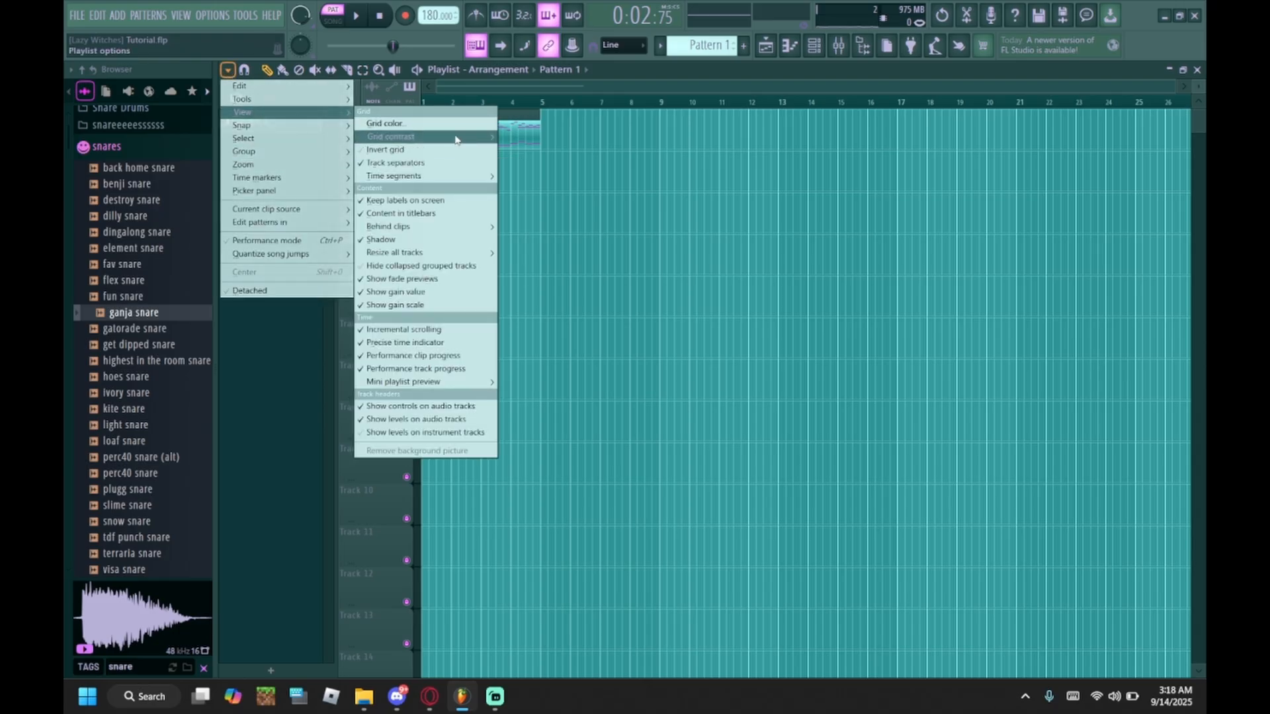
{"action": "mouse_move", "coordinate": [434, 227]}
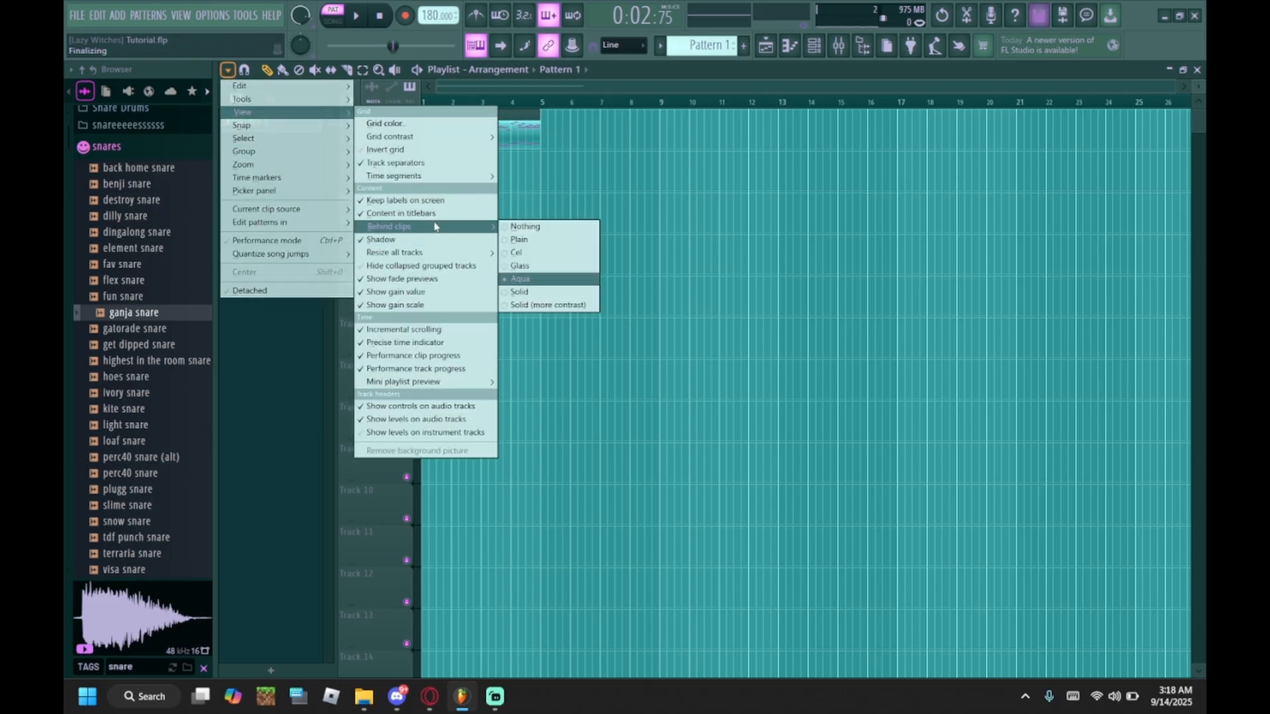
{"action": "left_click", "coordinate": [550, 265]}
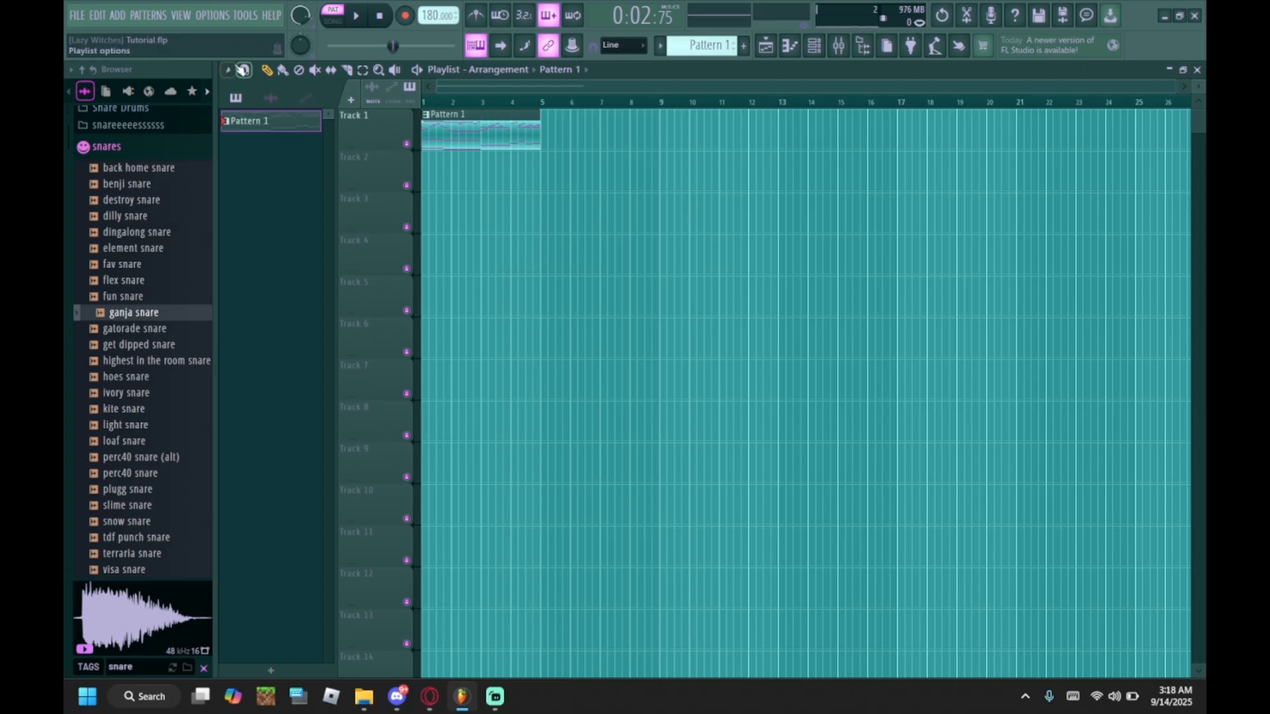
{"action": "left_click", "coordinate": [243, 71]}
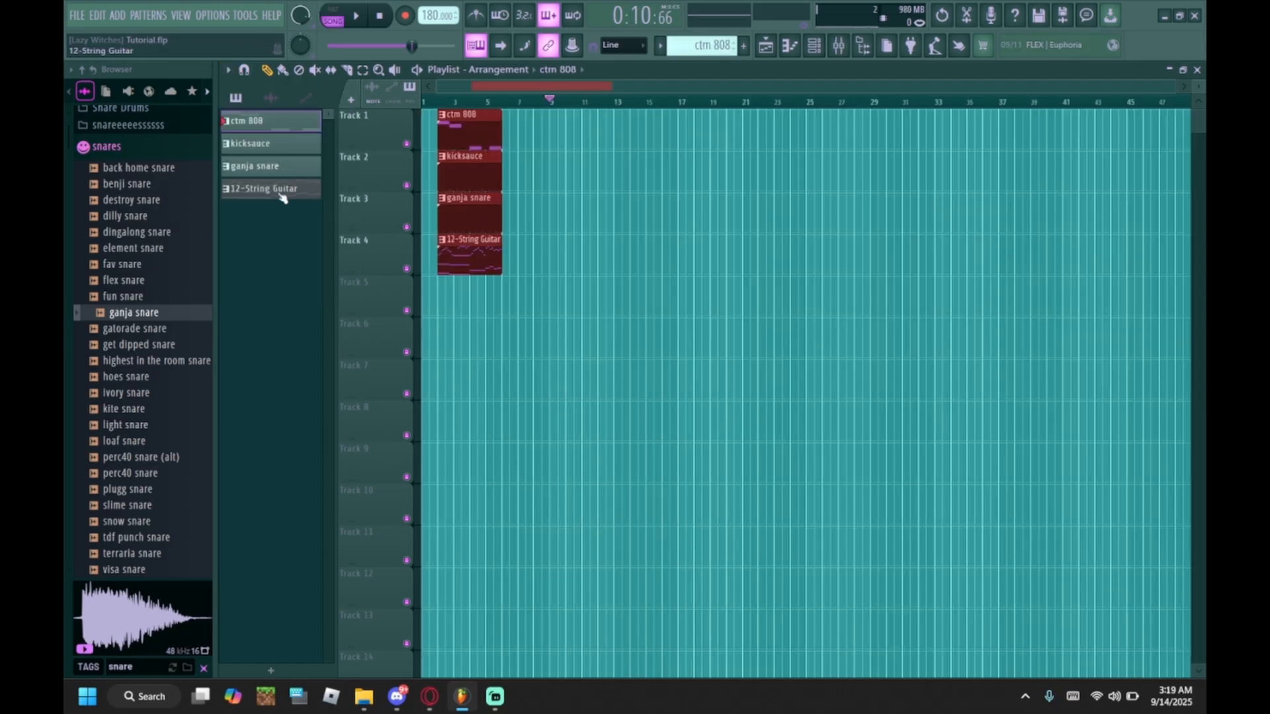
Step: Move the four selected clips to start at bar 1 and set snapping to Line
{"action": "left_click_drag", "start_coordinate": [442, 132], "coordinate": [426, 133]}
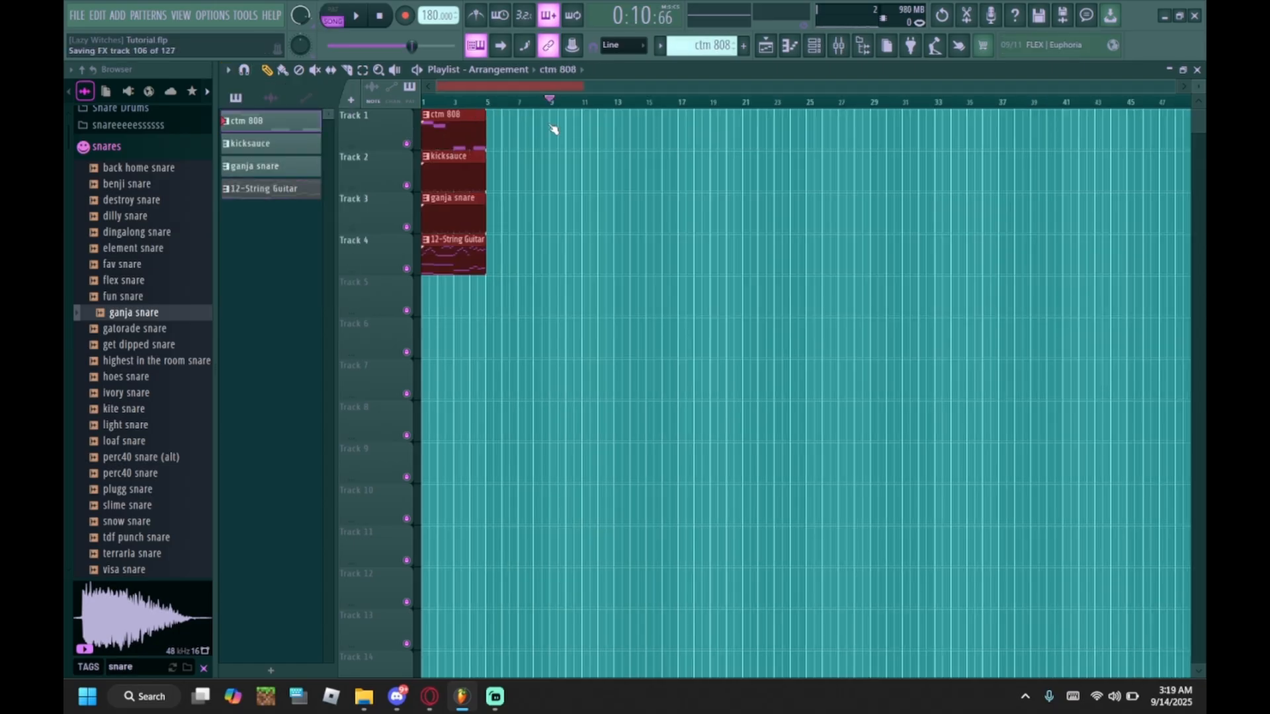
{"action": "left_click", "coordinate": [622, 44]}
{"action": "left_click", "coordinate": [615, 56]}
{"action": "left_click_drag", "start_coordinate": [450, 212], "coordinate": [64, 162]}
{"action": "left_click", "coordinate": [622, 45]}
{"action": "left_click", "coordinate": [616, 60]}
Step: Duplicate the block of ctm 808, kicksauce, ganja snare and 12-String Guitar clips repeatedly along the timeline up to bar 41
{"action": "left_click_drag", "start_coordinate": [455, 175], "coordinate": [456, 132]}
{"action": "key", "text": "ctrl+b"}
{"action": "key", "text": "ctrl+b"}
{"action": "key", "text": "ctrl+b"}
{"action": "key", "text": "ctrl+b"}
{"action": "key", "text": "ctrl+b"}
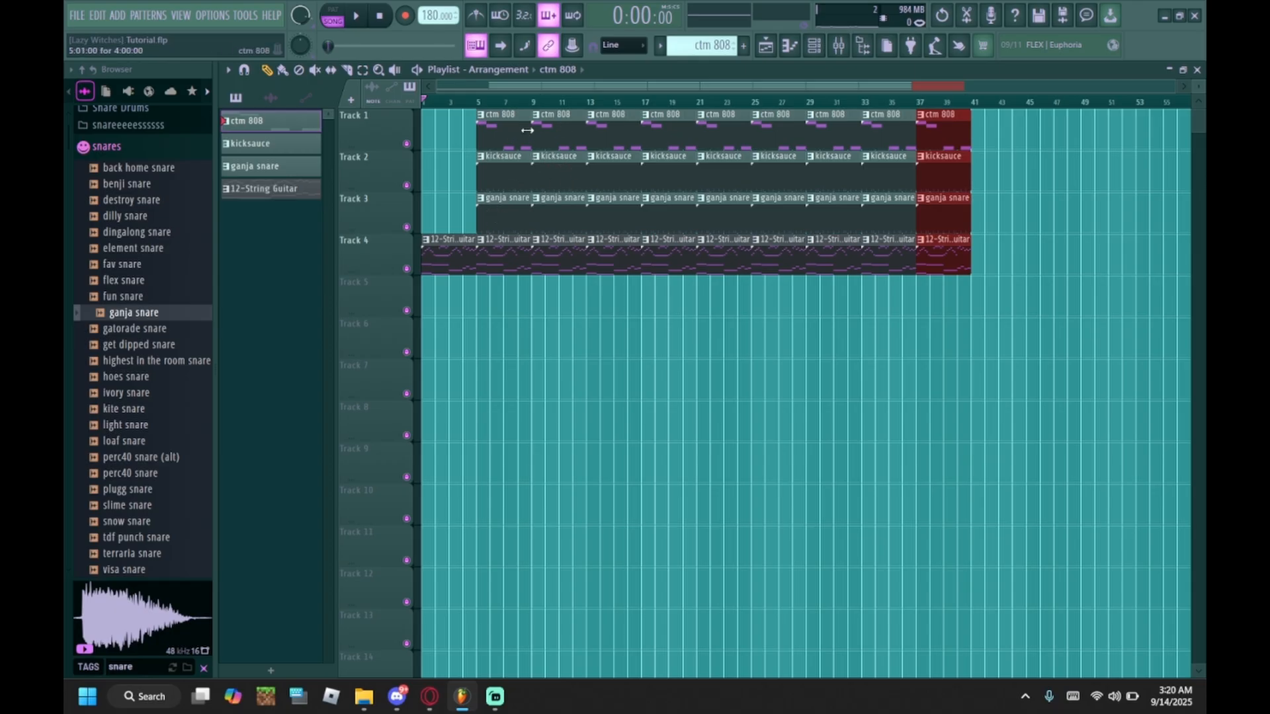
Step: Play the arrangement from bar 5 and follow it toward the middle section
{"action": "left_click", "coordinate": [488, 100]}
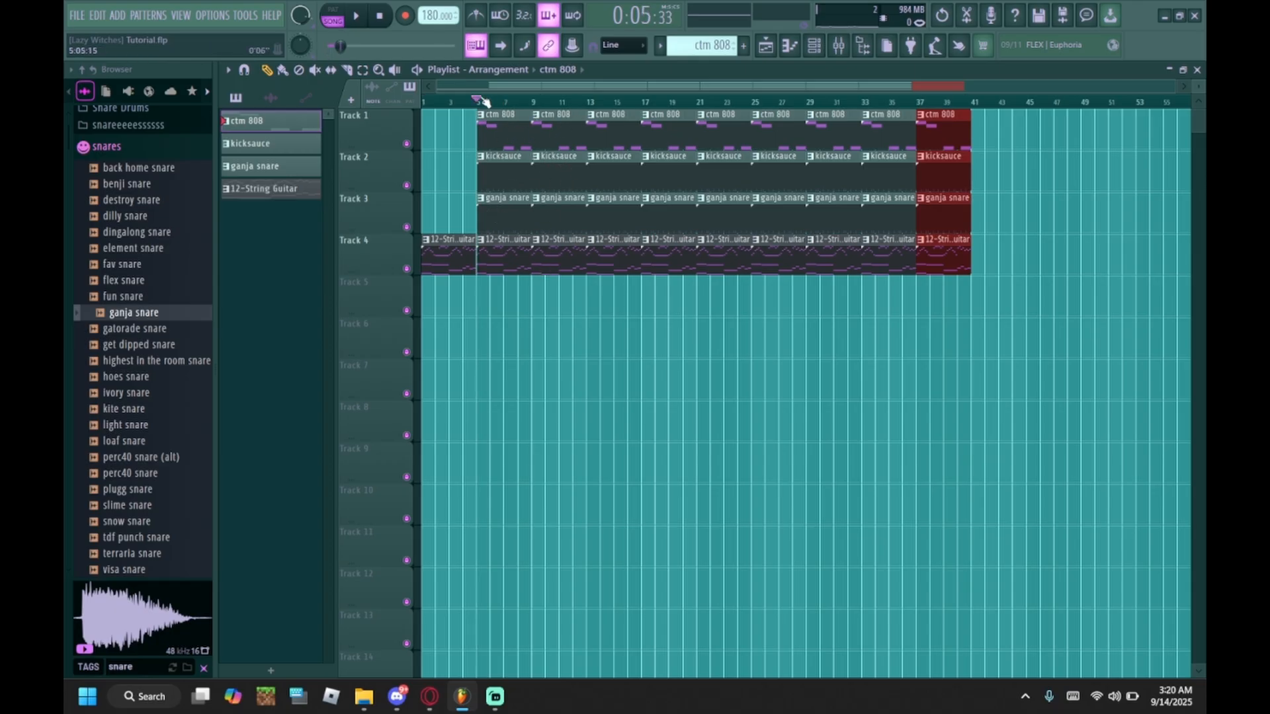
{"action": "key", "text": "space"}
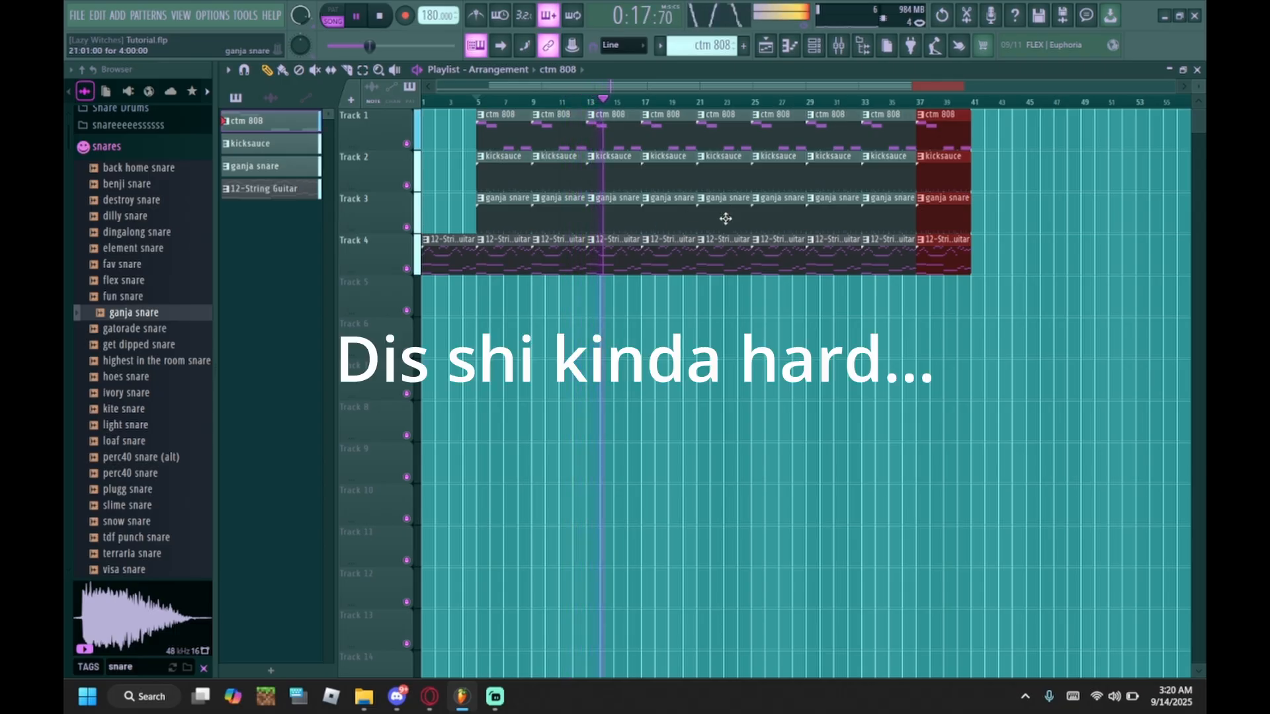
{"action": "left_click_drag", "start_coordinate": [614, 86], "coordinate": [674, 93]}
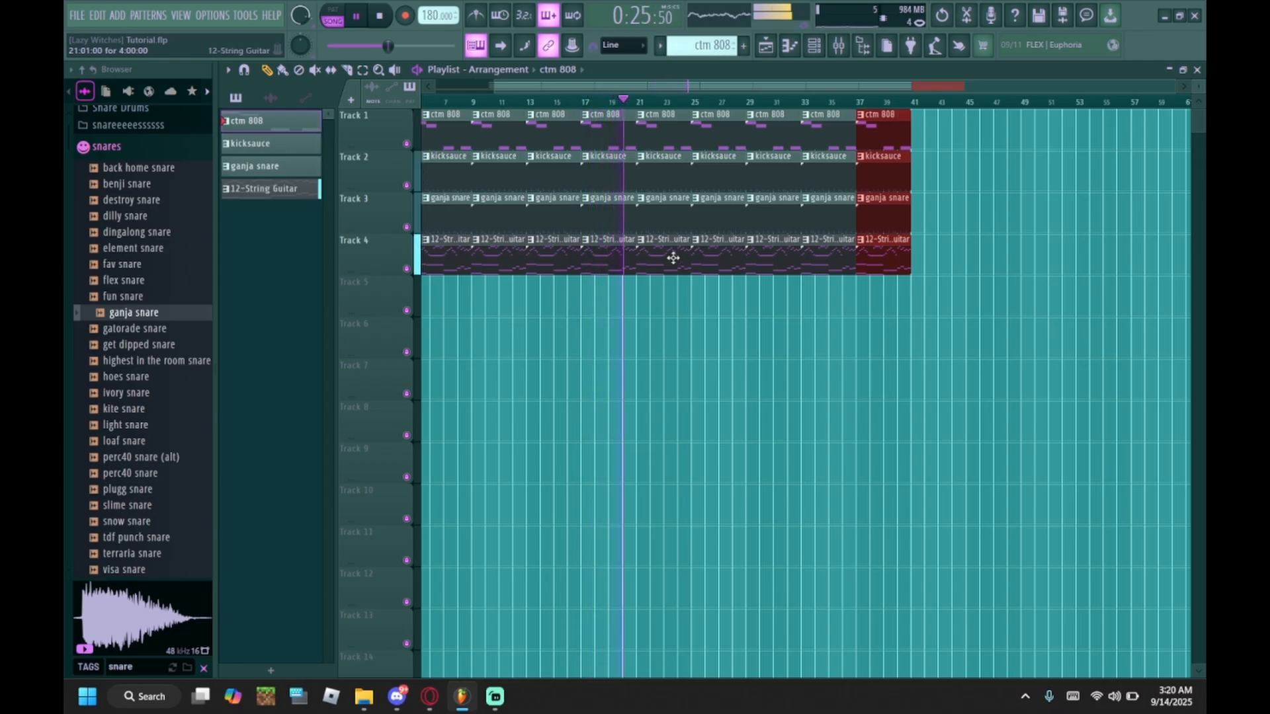
Step: Delete the ganja snare and 12-String Guitar clips between bars 21 and 29
{"action": "right_click", "coordinate": [665, 218]}
{"action": "right_click", "coordinate": [673, 271]}
{"action": "right_click", "coordinate": [714, 220]}
{"action": "right_click", "coordinate": [717, 266]}
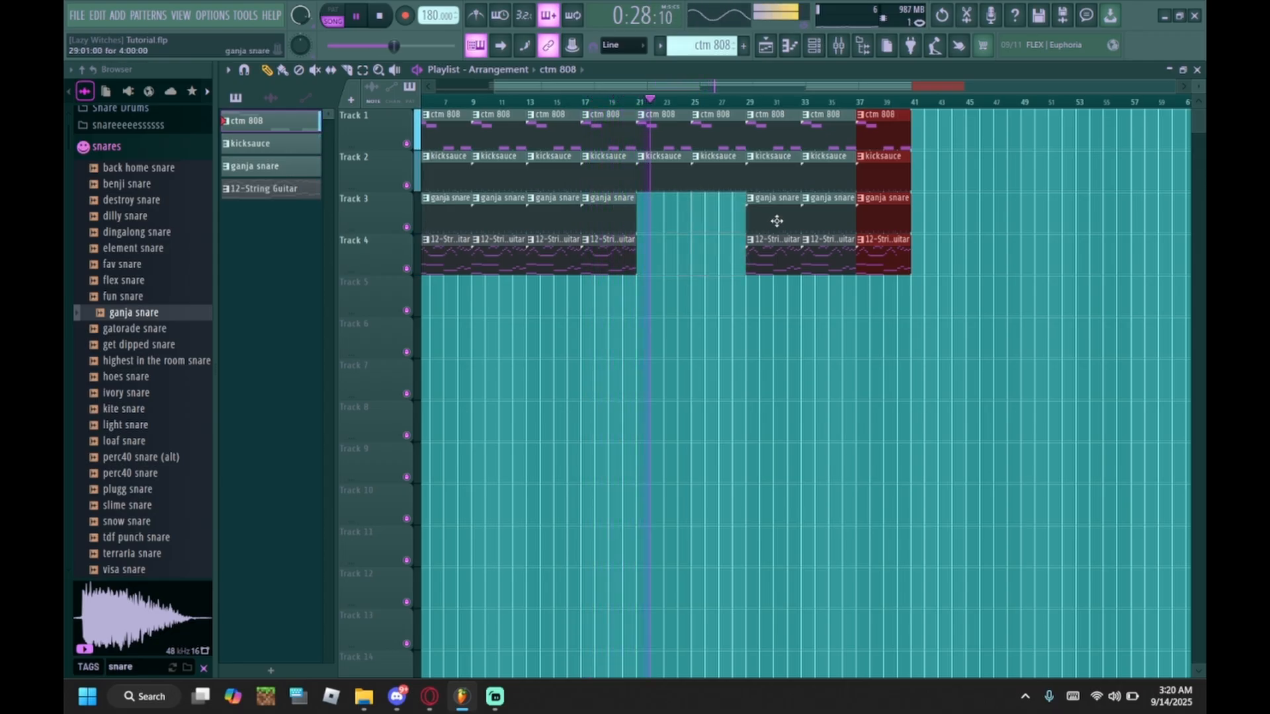
Step: Delete the 12-String Guitar clips between bars 29 and 37, and put back the ganja snare clip removed at bar 29
{"action": "scroll", "coordinate": [749, 105], "scroll_direction": "left", "scroll_amount": 2}
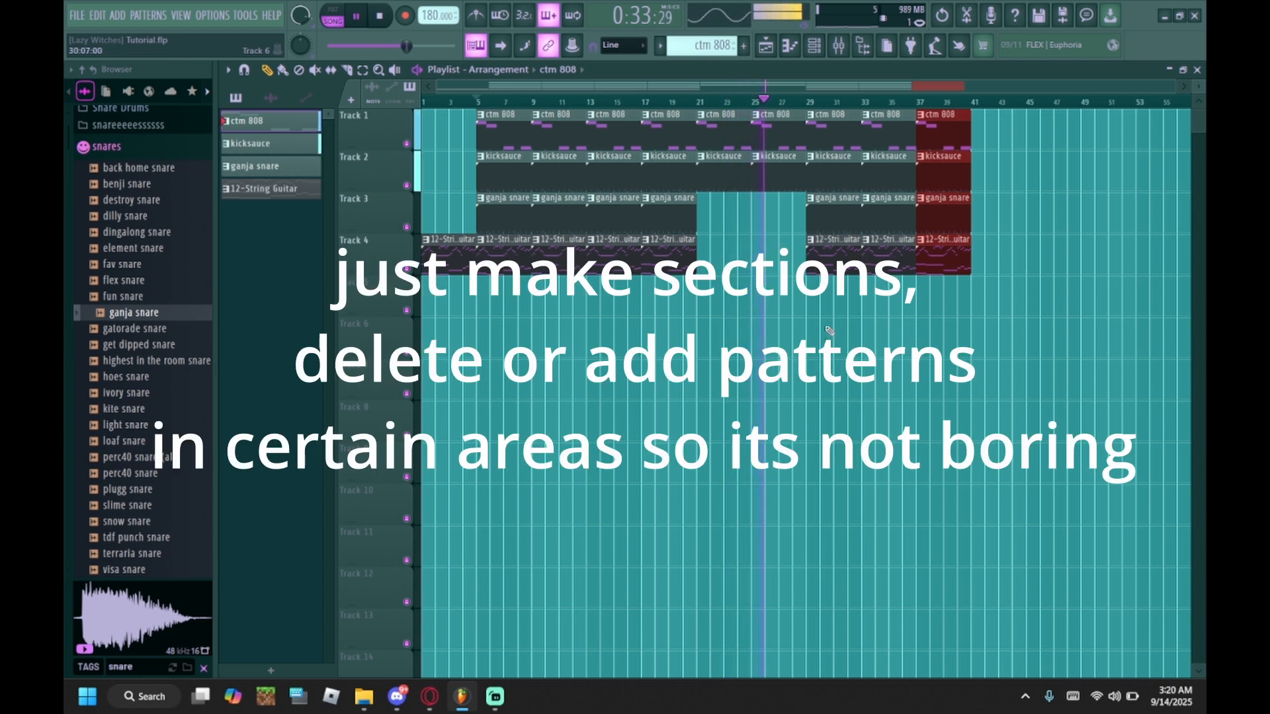
{"action": "right_click", "coordinate": [835, 261]}
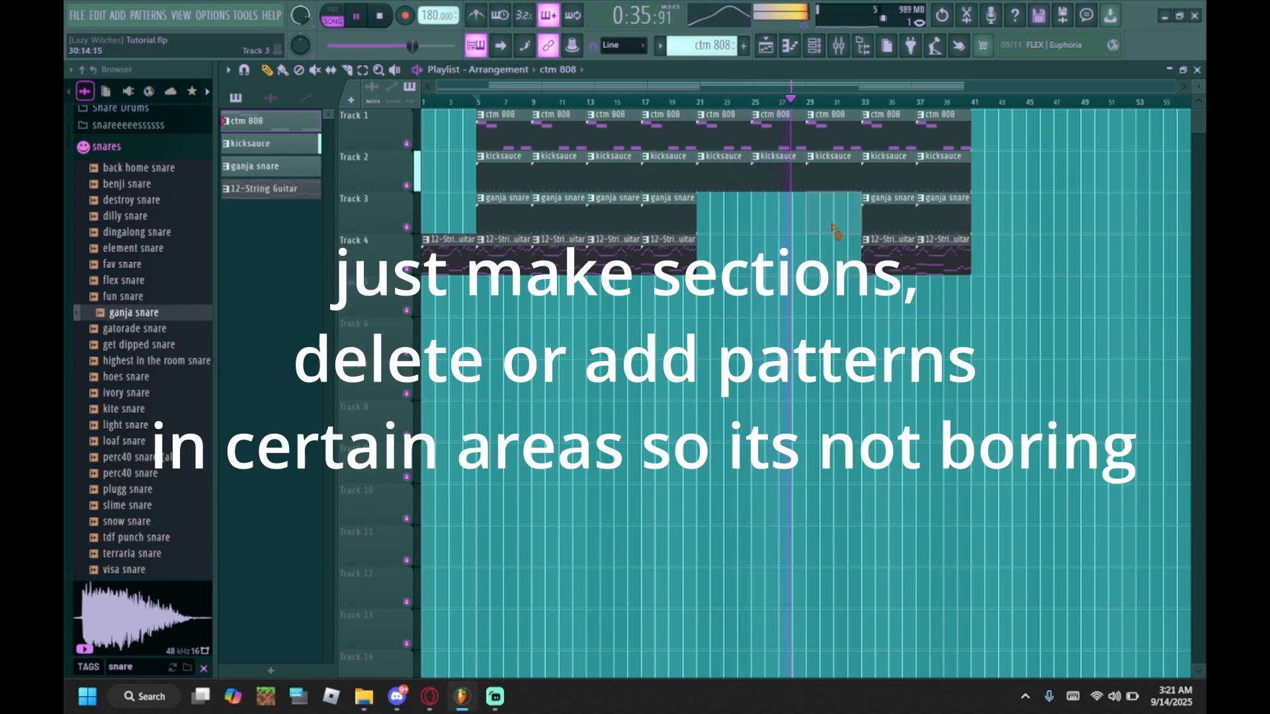
{"action": "right_click", "coordinate": [857, 222]}
{"action": "left_click", "coordinate": [886, 213]}
{"action": "left_click", "coordinate": [814, 217]}
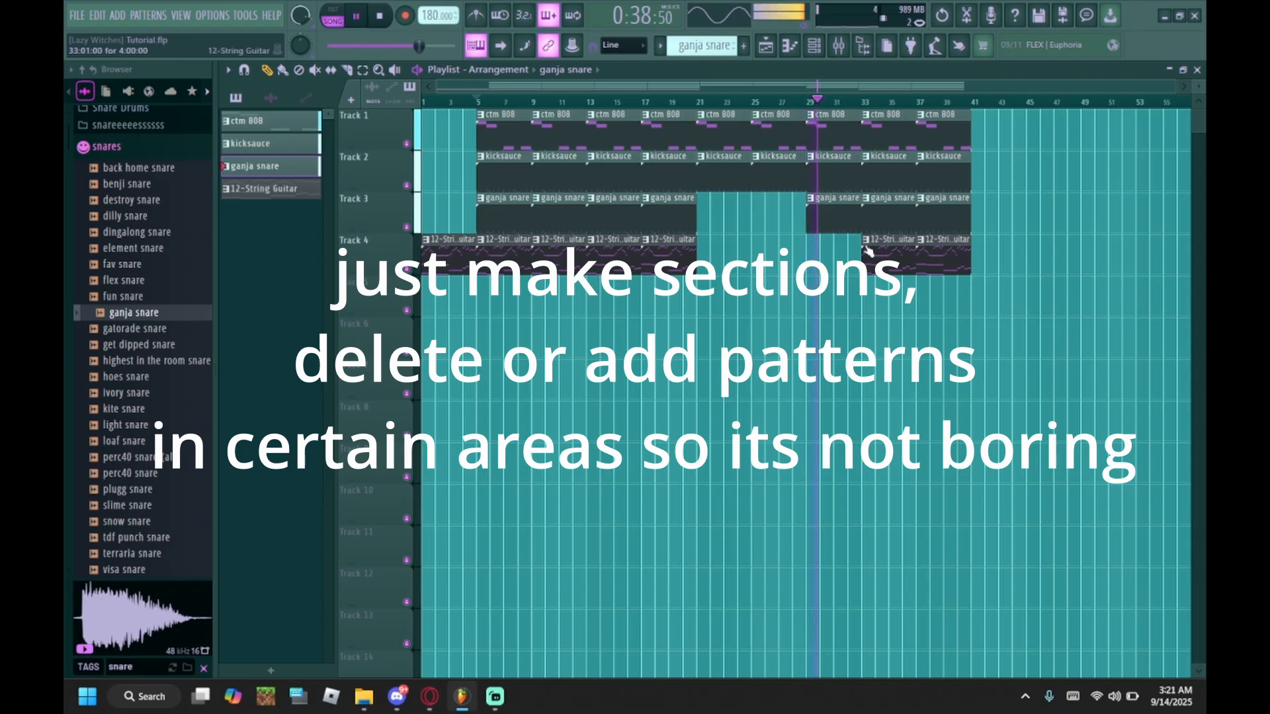
{"action": "right_click", "coordinate": [886, 255]}
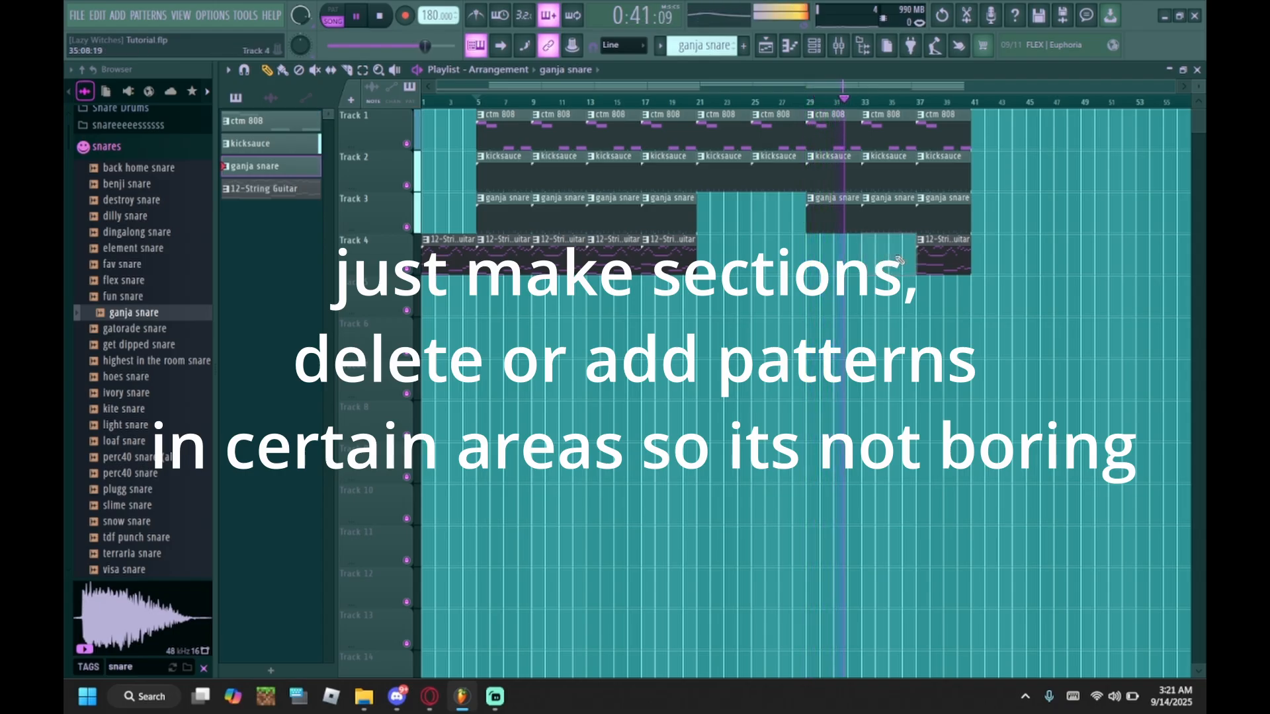
Step: Delete the final clips on Tracks 1 to 4 between bars 37 and 41
{"action": "right_click", "coordinate": [941, 256]}
{"action": "right_click", "coordinate": [941, 217]}
{"action": "right_click", "coordinate": [941, 175]}
{"action": "right_click", "coordinate": [941, 137]}
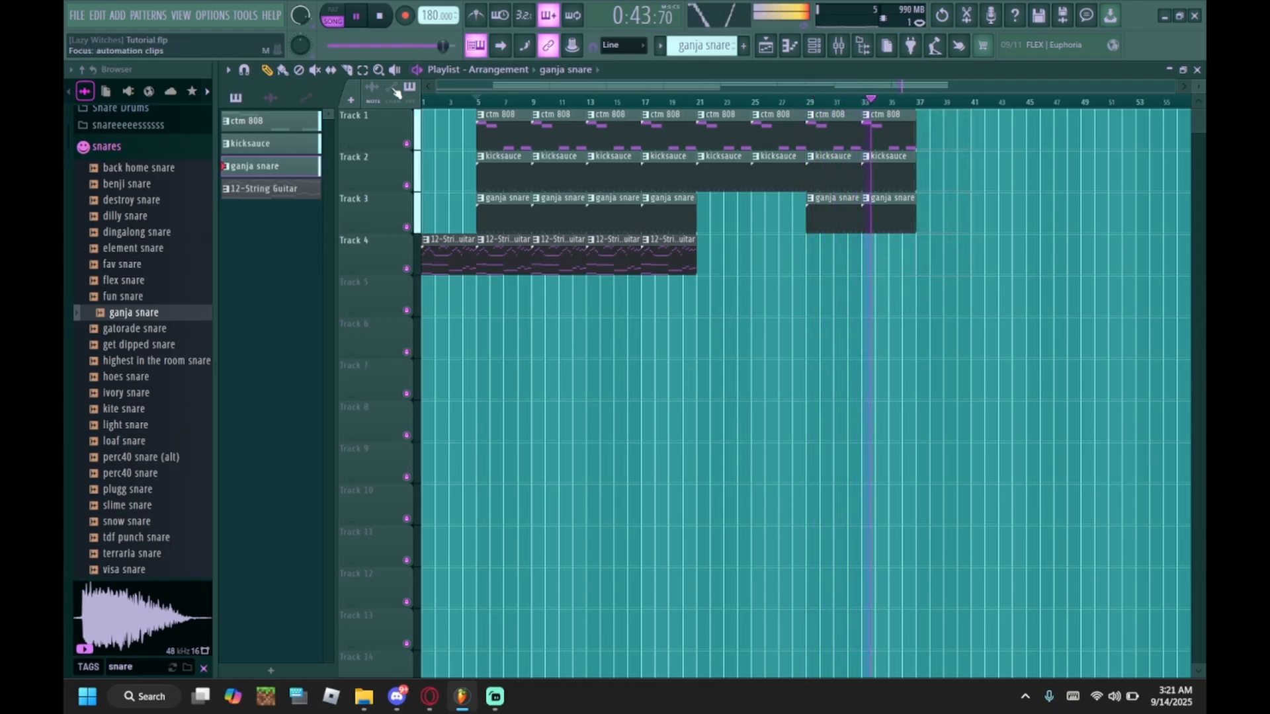
{"action": "left_click", "coordinate": [364, 71]}
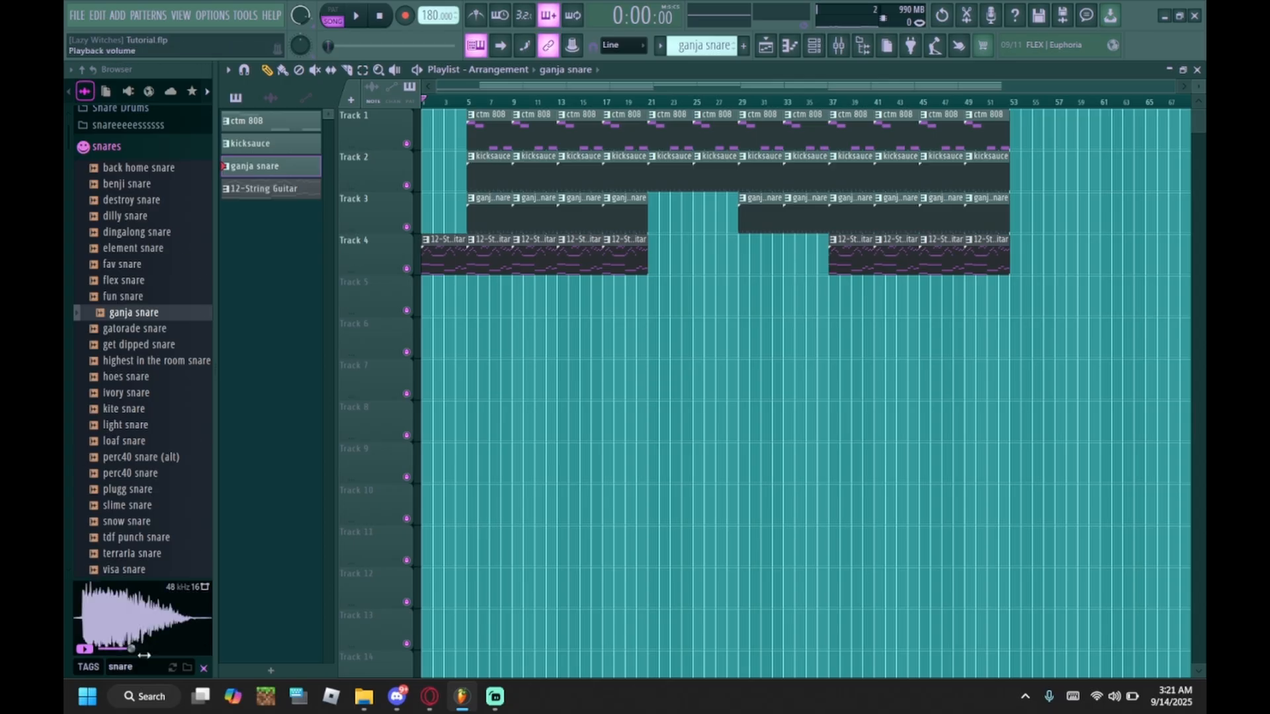
Step: Search the sample browser for "wsg" and play the intro leading up to the Doctor_Female clip on Track 5
{"action": "type", "text": "wsg"}
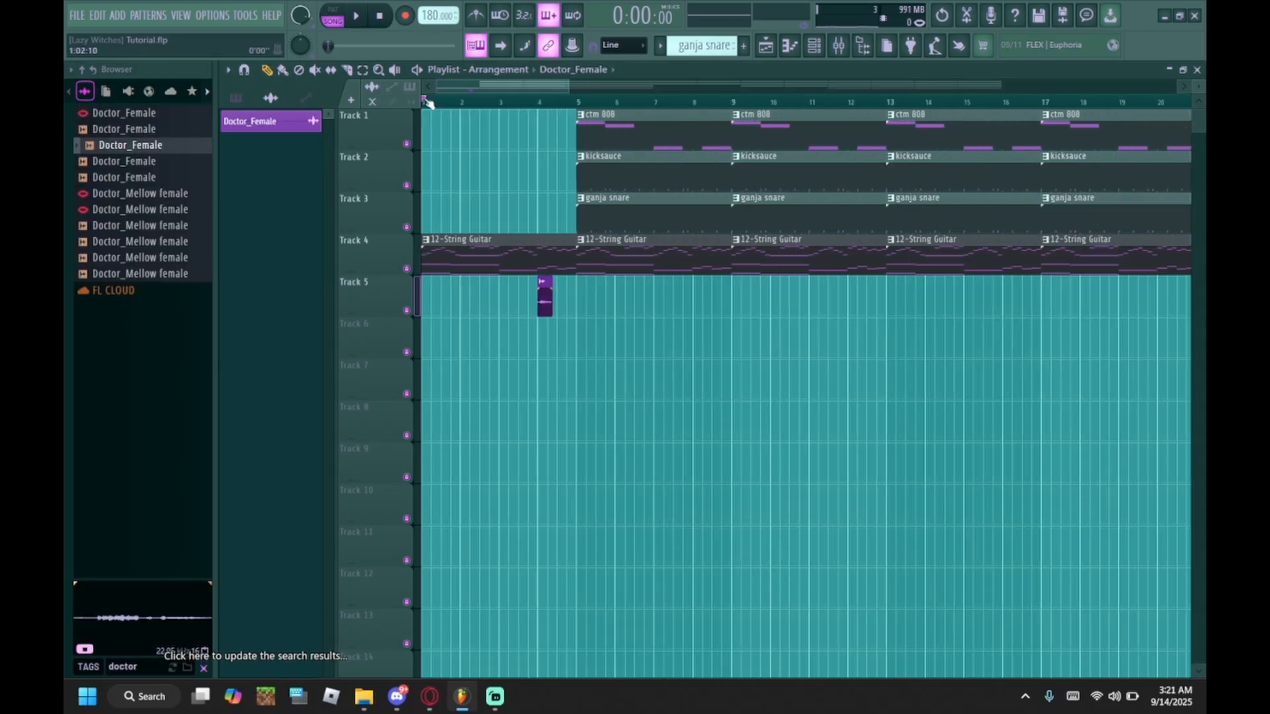
{"action": "key", "text": "space"}
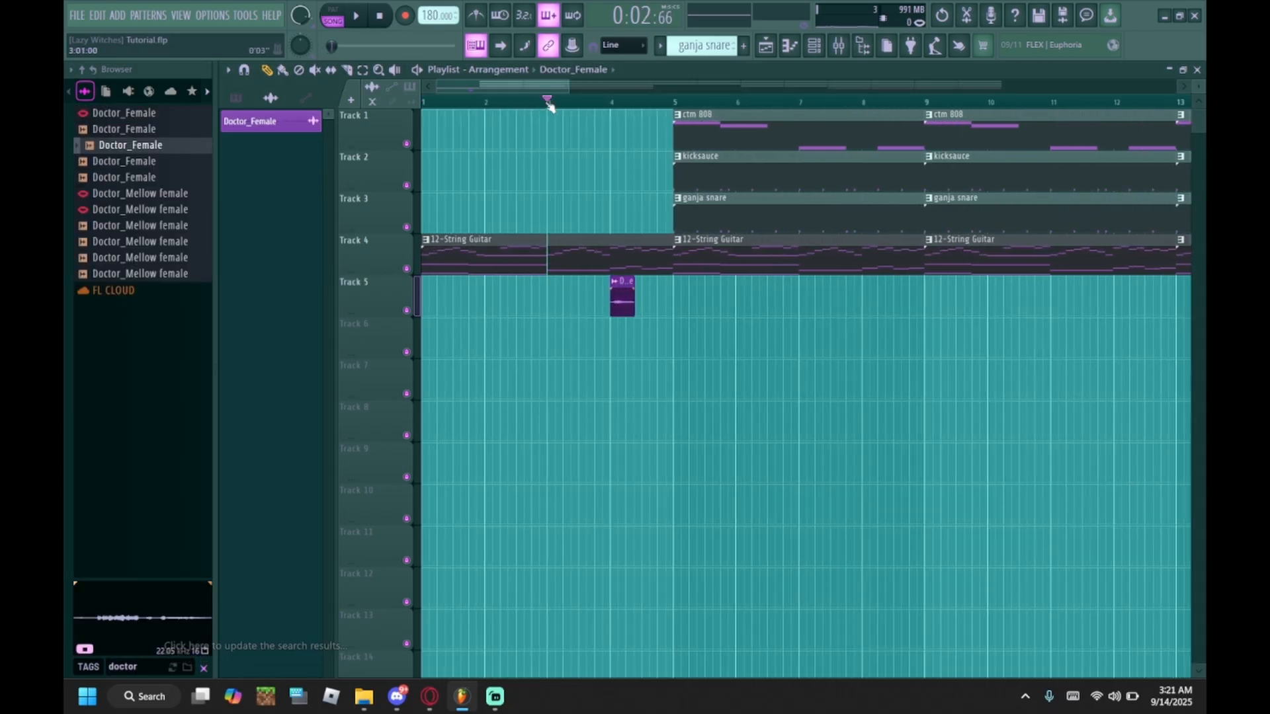
{"action": "scroll", "coordinate": [633, 101], "scroll_direction": "up", "scroll_amount": 2}
{"action": "key", "text": "space"}
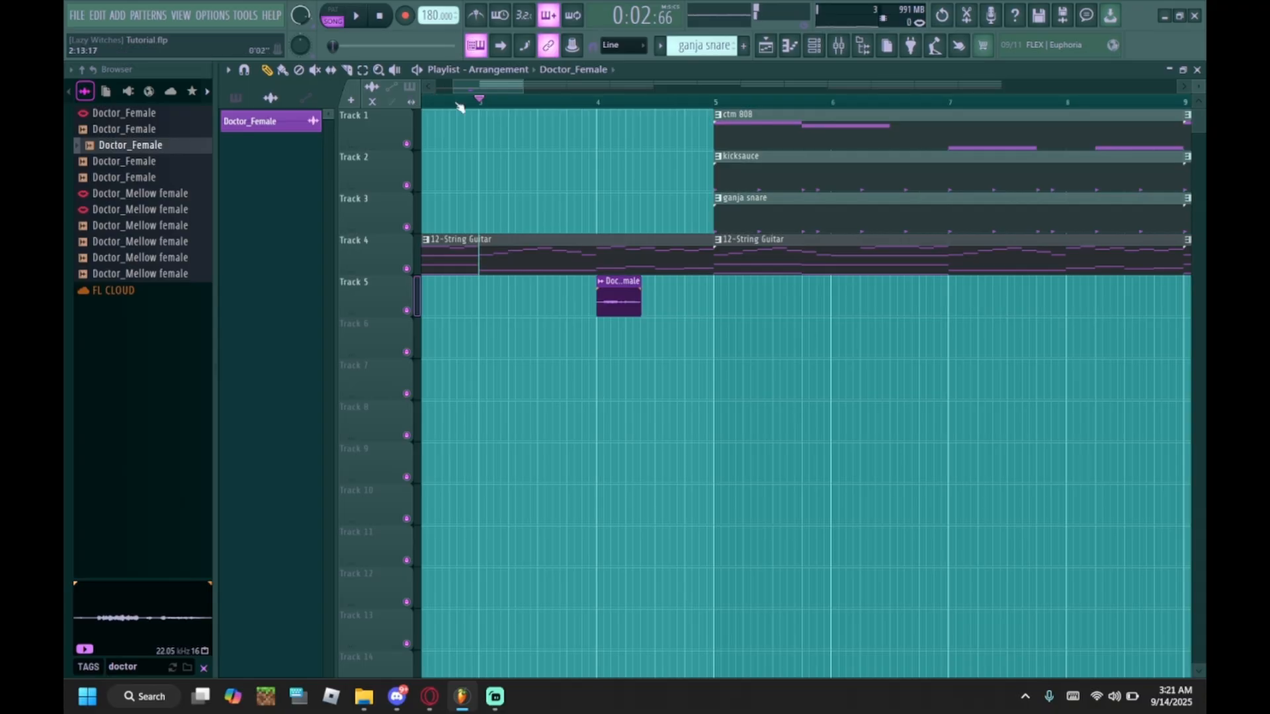
Step: Turn snapping off with the (none) option and place the playhead at bar 4, where the Doctor_Female clip starts
{"action": "left_click", "coordinate": [621, 45]}
{"action": "left_click", "coordinate": [622, 89]}
{"action": "left_click", "coordinate": [597, 103]}
{"action": "scroll", "coordinate": [599, 105], "scroll_direction": "up", "scroll_amount": 1}
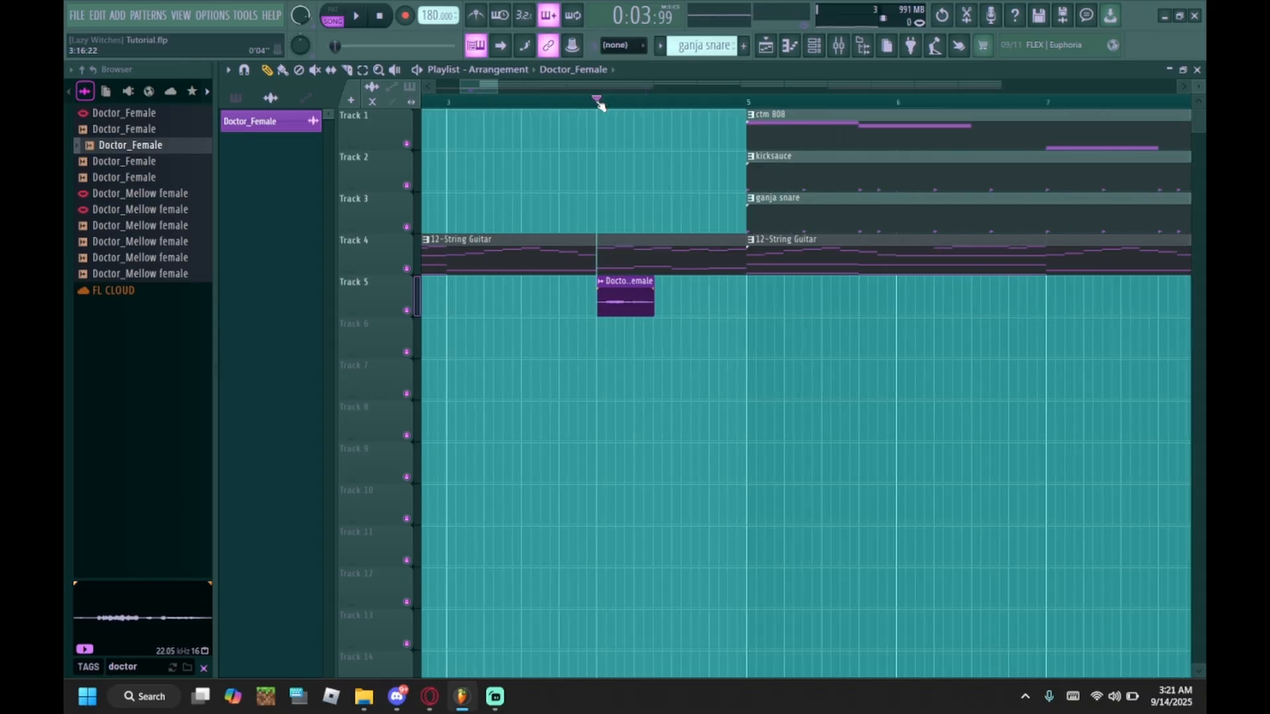
Step: Normalize the Doctor_Female audio clip
{"action": "scroll", "coordinate": [599, 104], "scroll_direction": "up", "scroll_amount": 1}
{"action": "double_click", "coordinate": [662, 308]}
{"action": "left_click", "coordinate": [595, 419]}
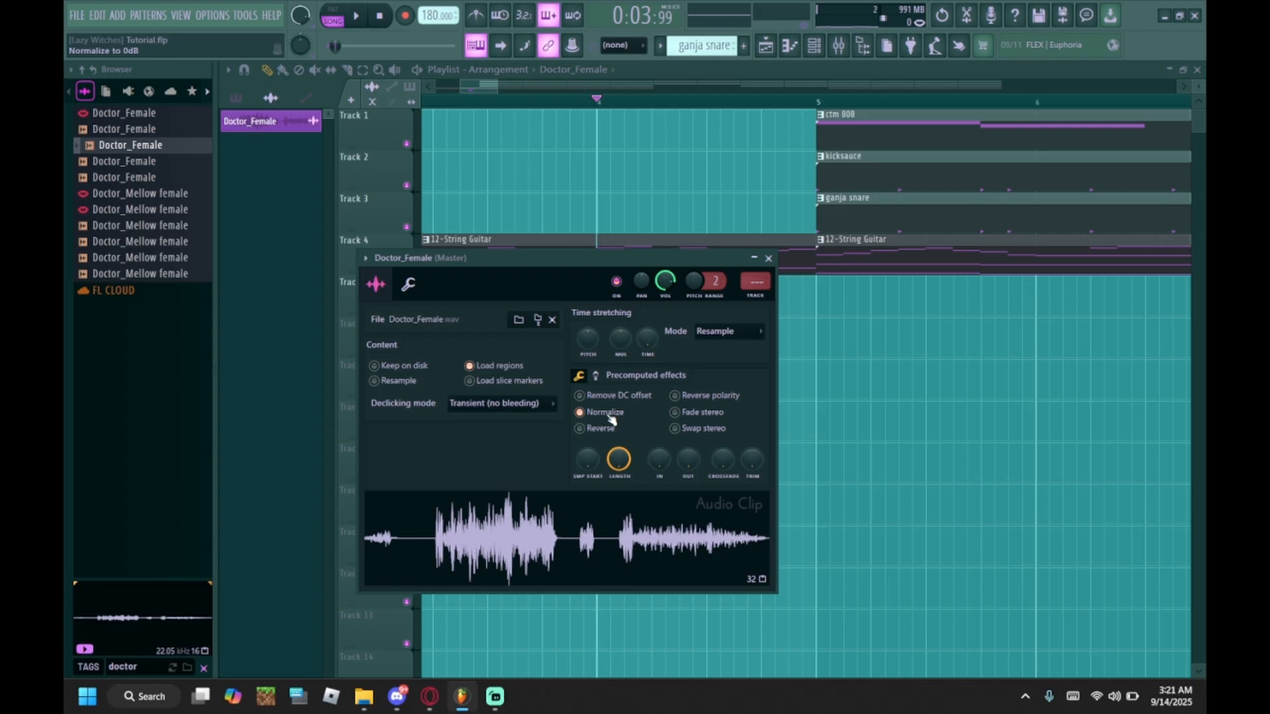
{"action": "left_click", "coordinate": [768, 259]}
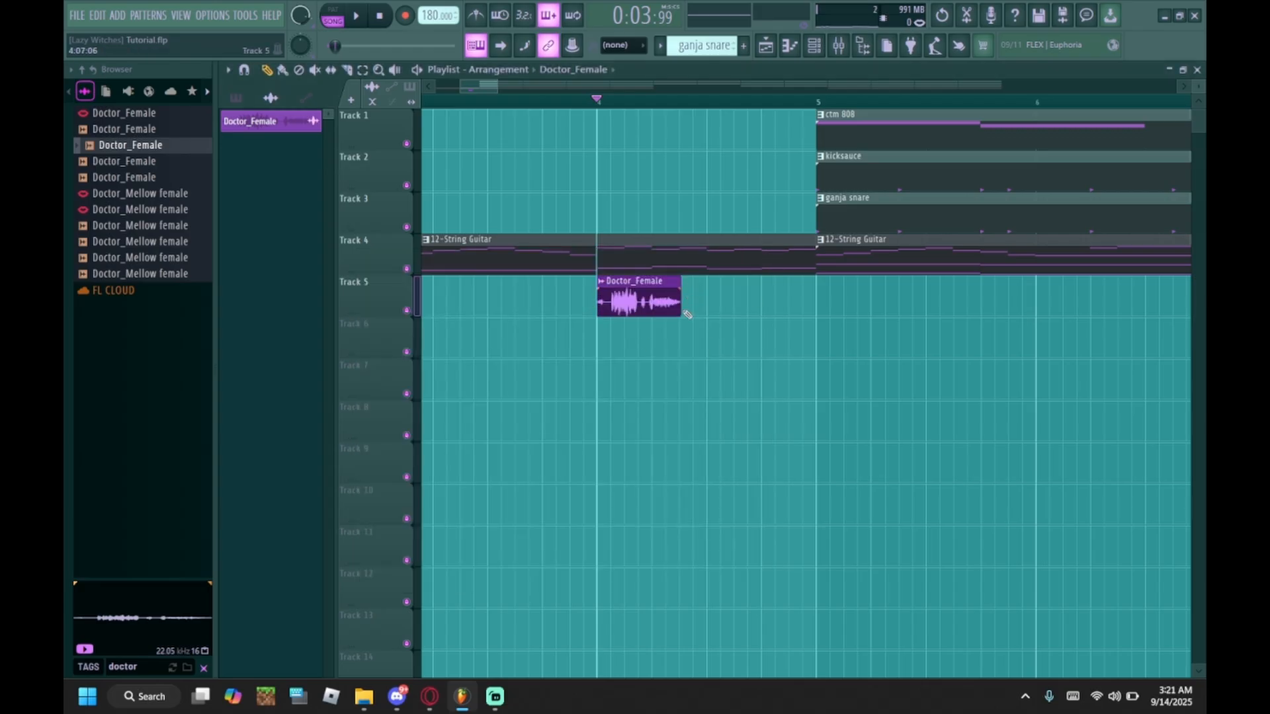
Step: Reopen the Doctor_Female clip's settings and lower its channel volume
{"action": "double_click", "coordinate": [654, 299]}
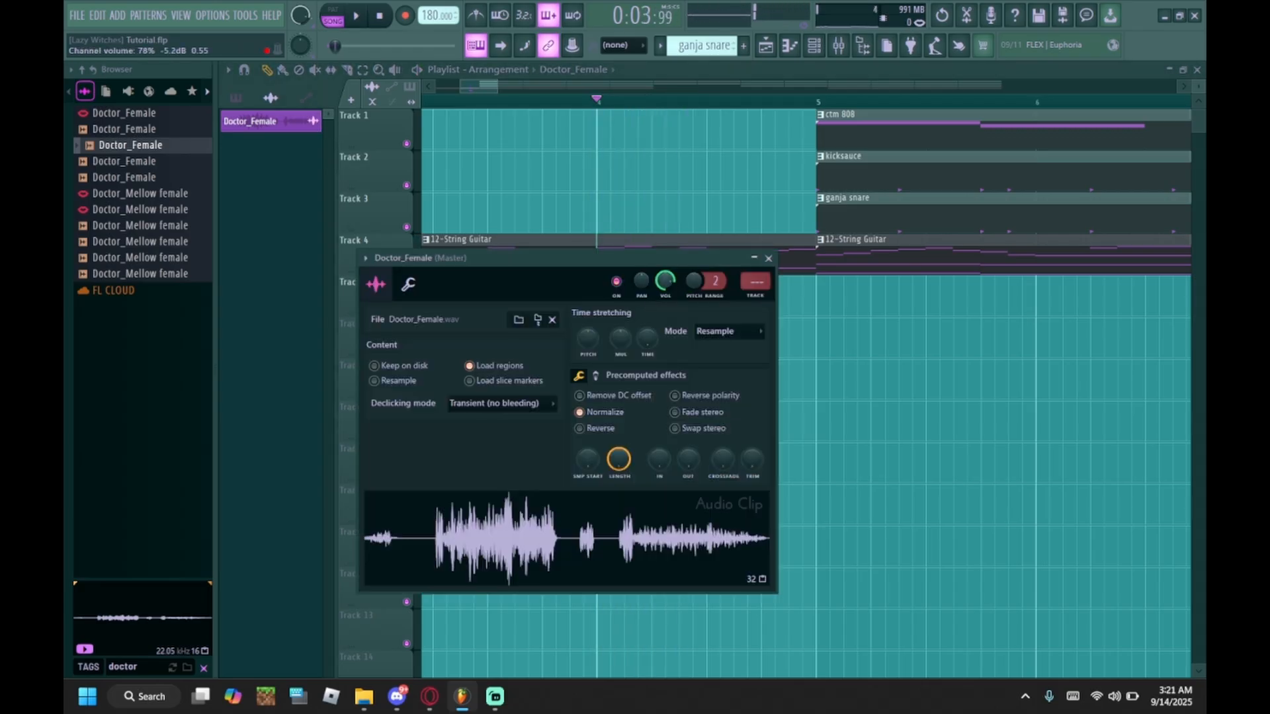
{"action": "left_click", "coordinate": [768, 259]}
{"action": "double_click", "coordinate": [651, 297]}
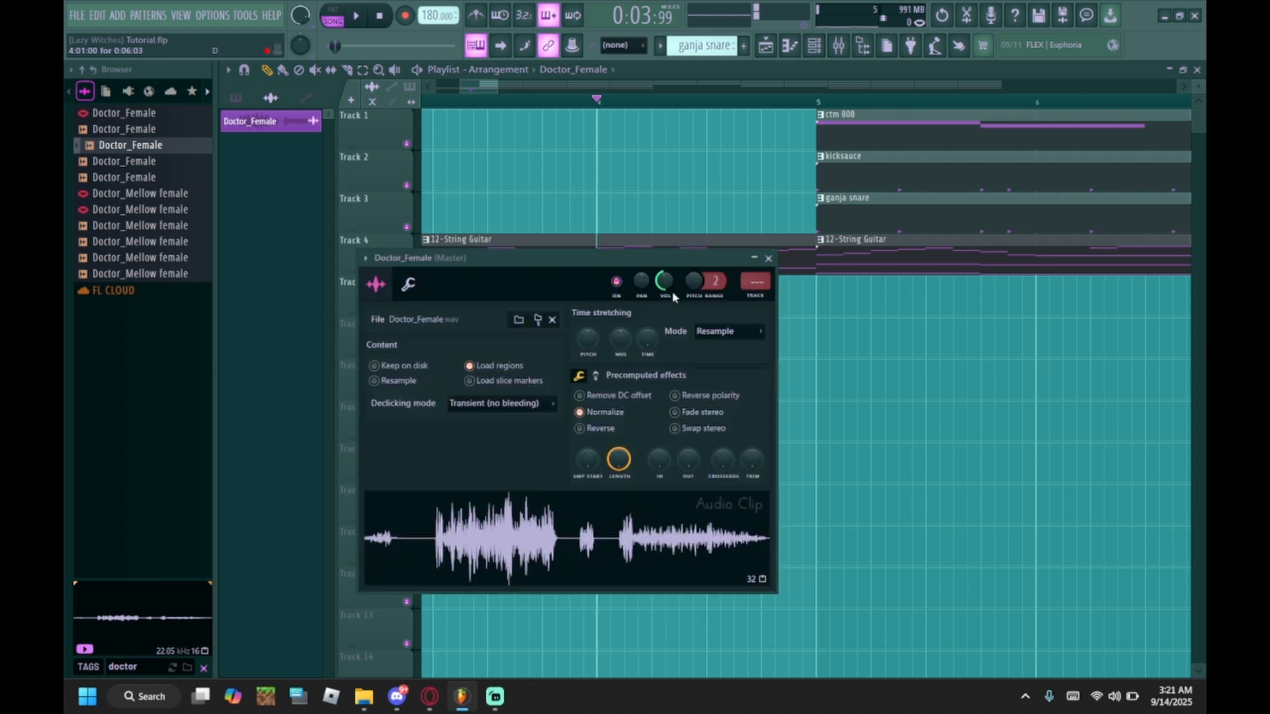
{"action": "left_click", "coordinate": [768, 259]}
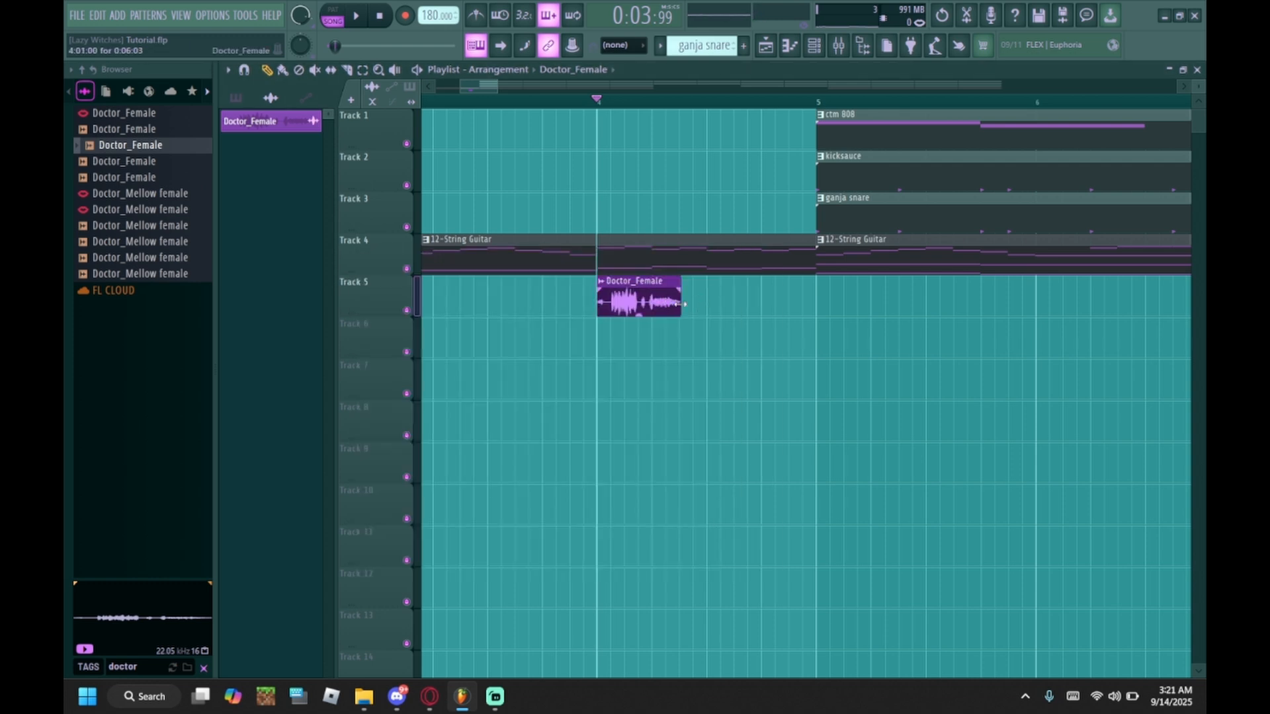
Step: Play from bar 4 and move the Doctor_Female clip on Track 5 to about halfway through bar 4, ending just past bar 5
{"action": "key", "text": "space"}
{"action": "left_click_drag", "start_coordinate": [682, 304], "coordinate": [793, 296]}
{"action": "scroll", "coordinate": [785, 105], "scroll_direction": "down", "scroll_amount": 2}
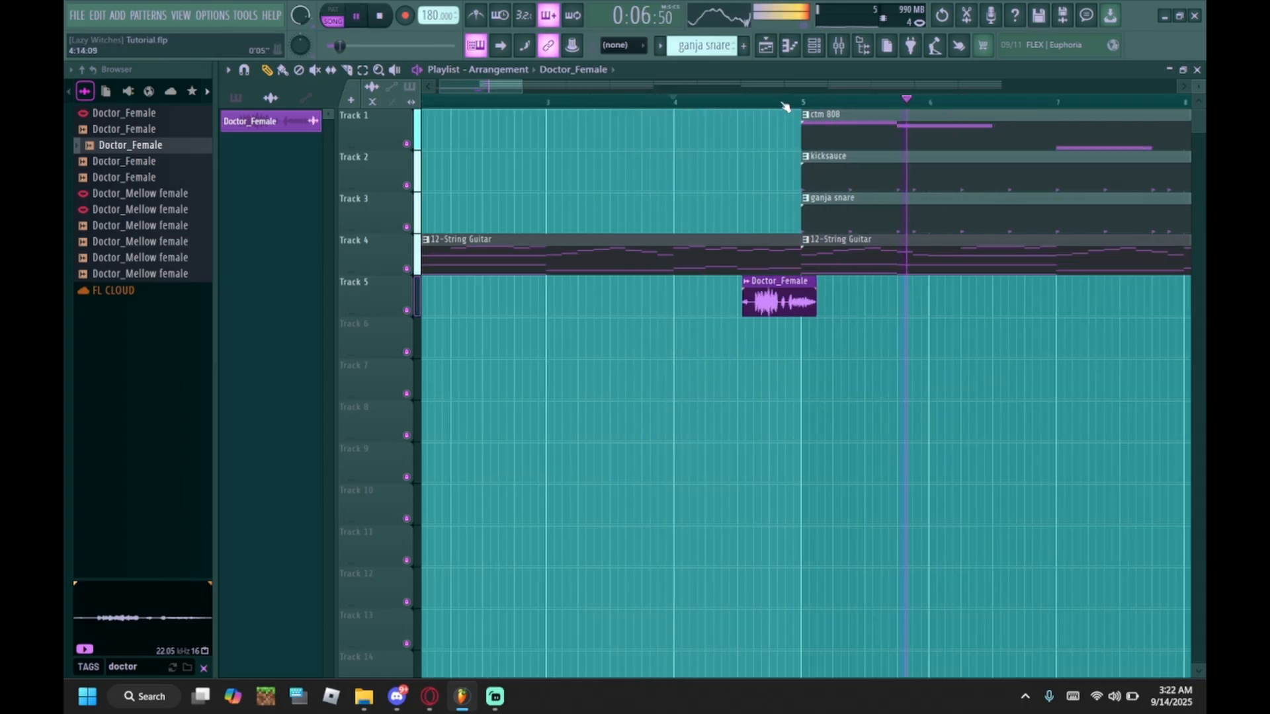
{"action": "scroll", "coordinate": [785, 106], "scroll_direction": "down", "scroll_amount": 4}
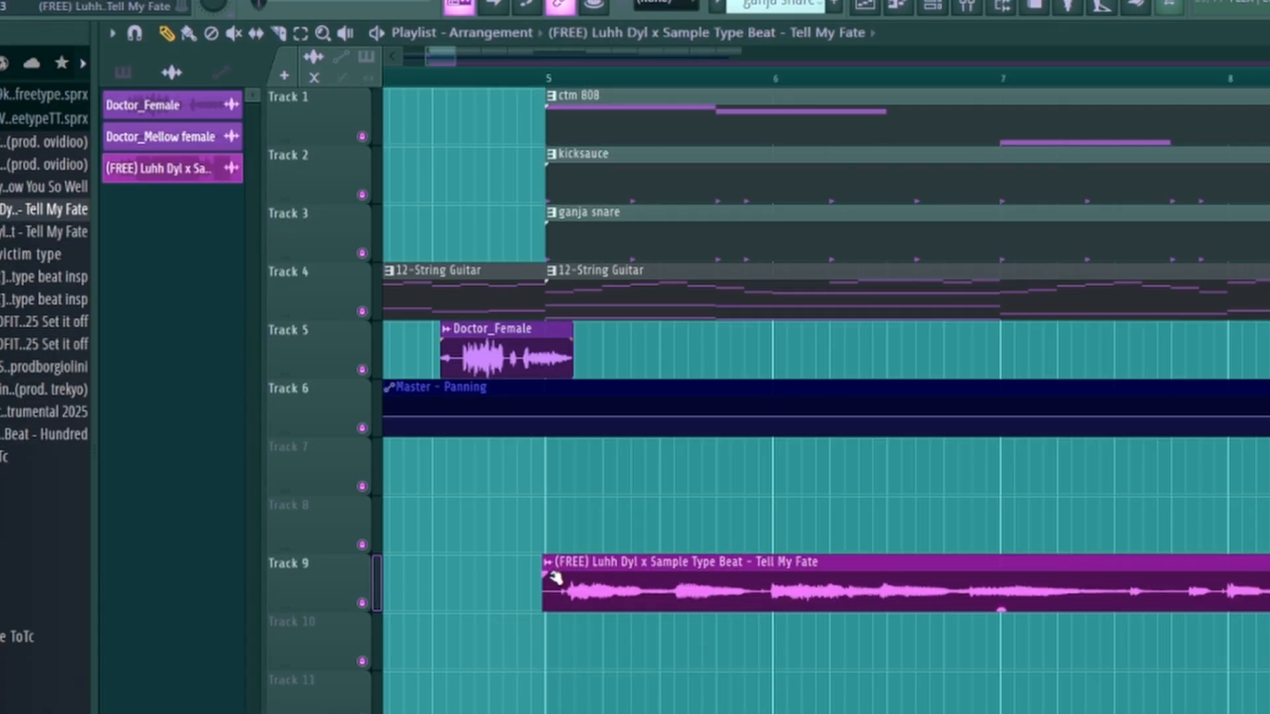
Step: Solo Track 9 and play its "(FREE) Luhh Dyl x Sample Type Beat - Tell My Fate" clip from bar 5
{"action": "right_click", "coordinate": [361, 602]}
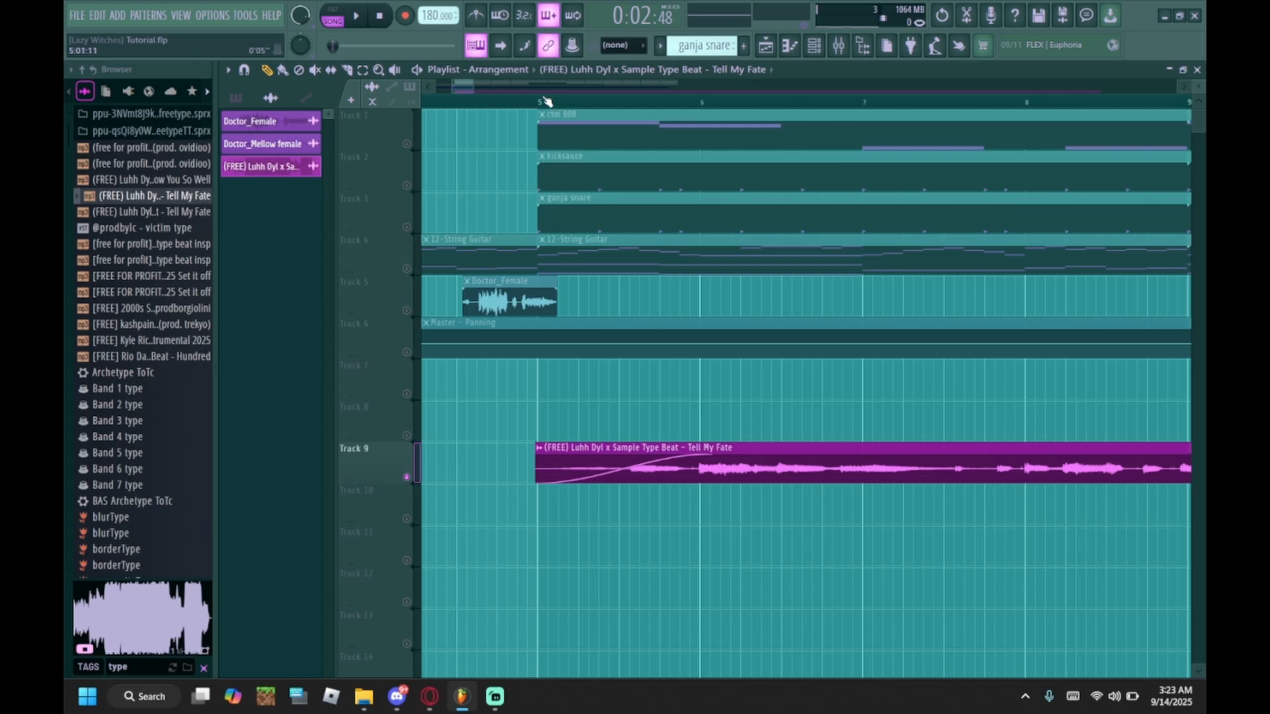
{"action": "left_click", "coordinate": [552, 75]}
{"action": "key", "text": "space"}
{"action": "key", "text": "space"}
Step: Delete the "(FREE) Luhh Dyl x Sample Type Beat - Tell My Fate" clip from Track 9 and unsolo the track
{"action": "right_click", "coordinate": [637, 456]}
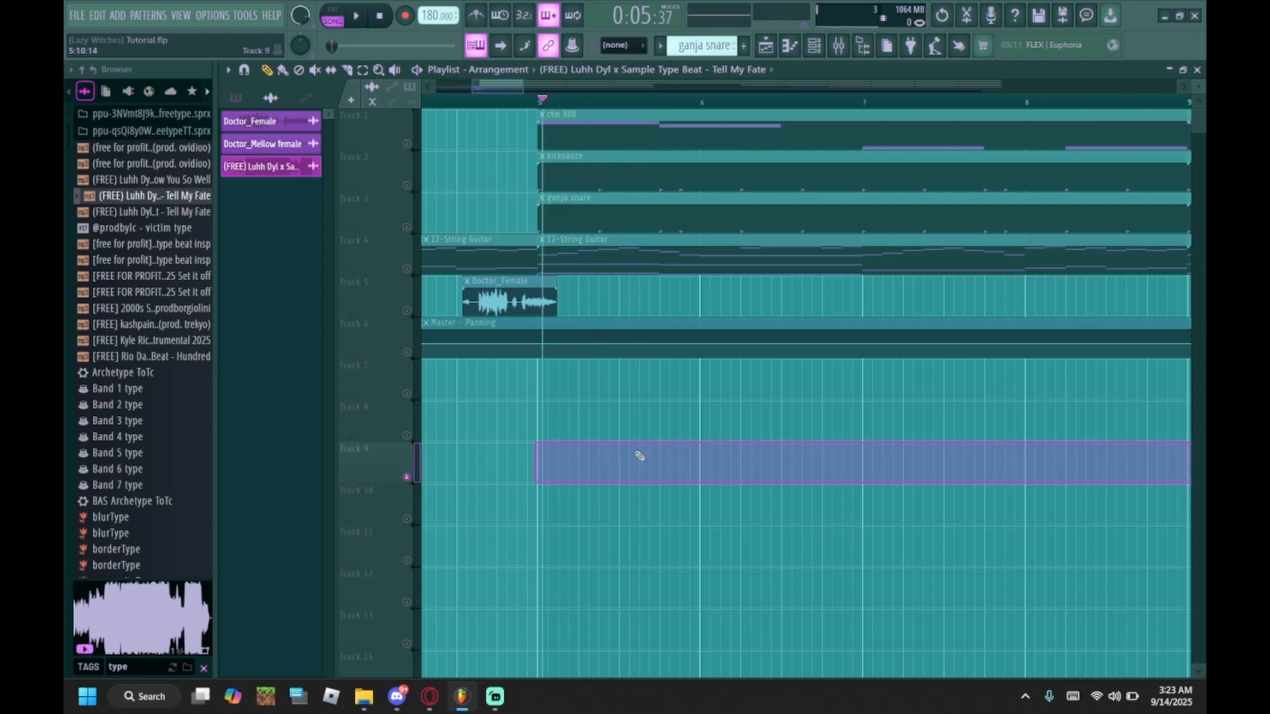
{"action": "right_click", "coordinate": [408, 477]}
{"action": "scroll", "coordinate": [508, 90], "scroll_direction": "down", "scroll_amount": 3}
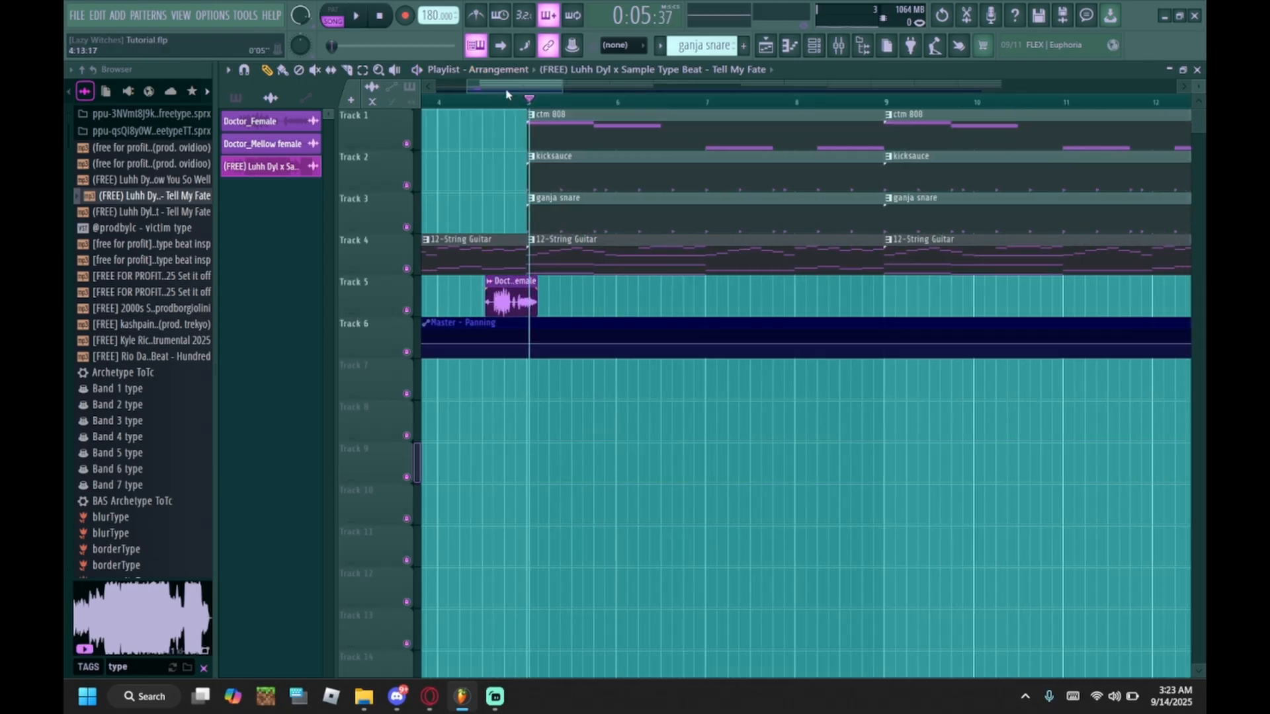
Step: Create an automation clip for the Master track's volume from the mixer
{"action": "left_click_drag", "start_coordinate": [504, 89], "coordinate": [470, 91]}
{"action": "left_click", "coordinate": [814, 47]}
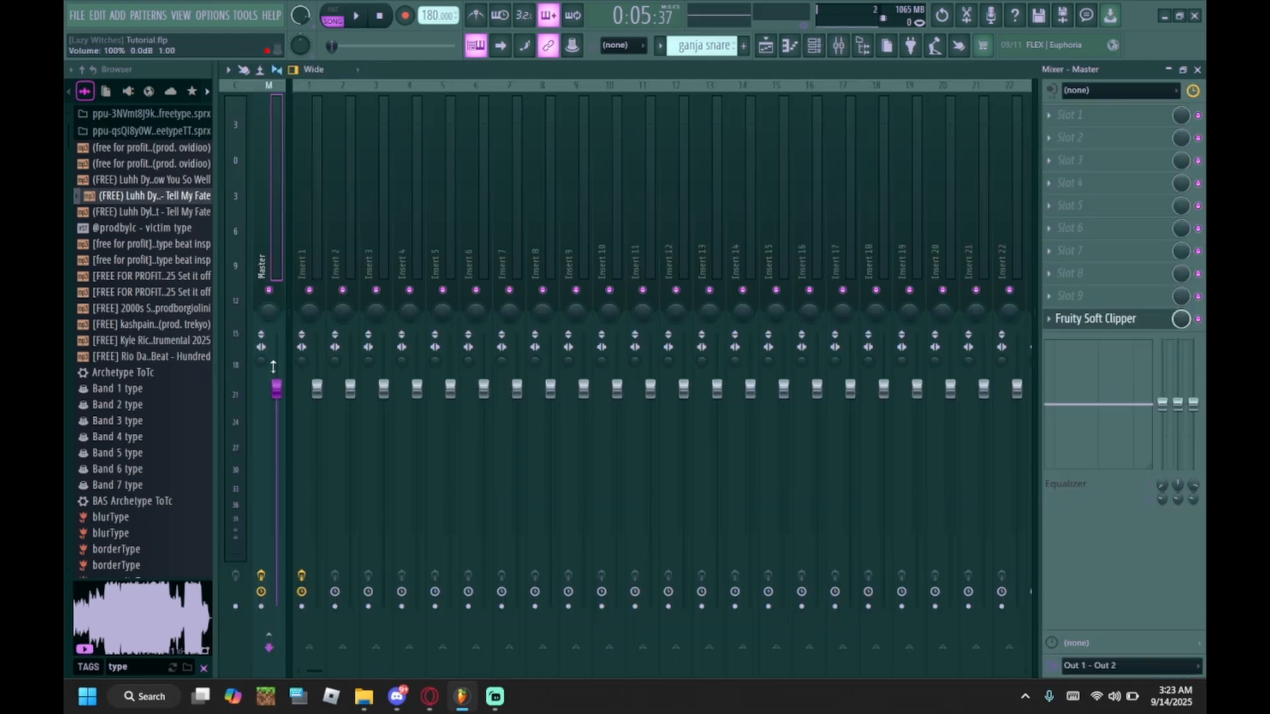
{"action": "right_click", "coordinate": [277, 390]}
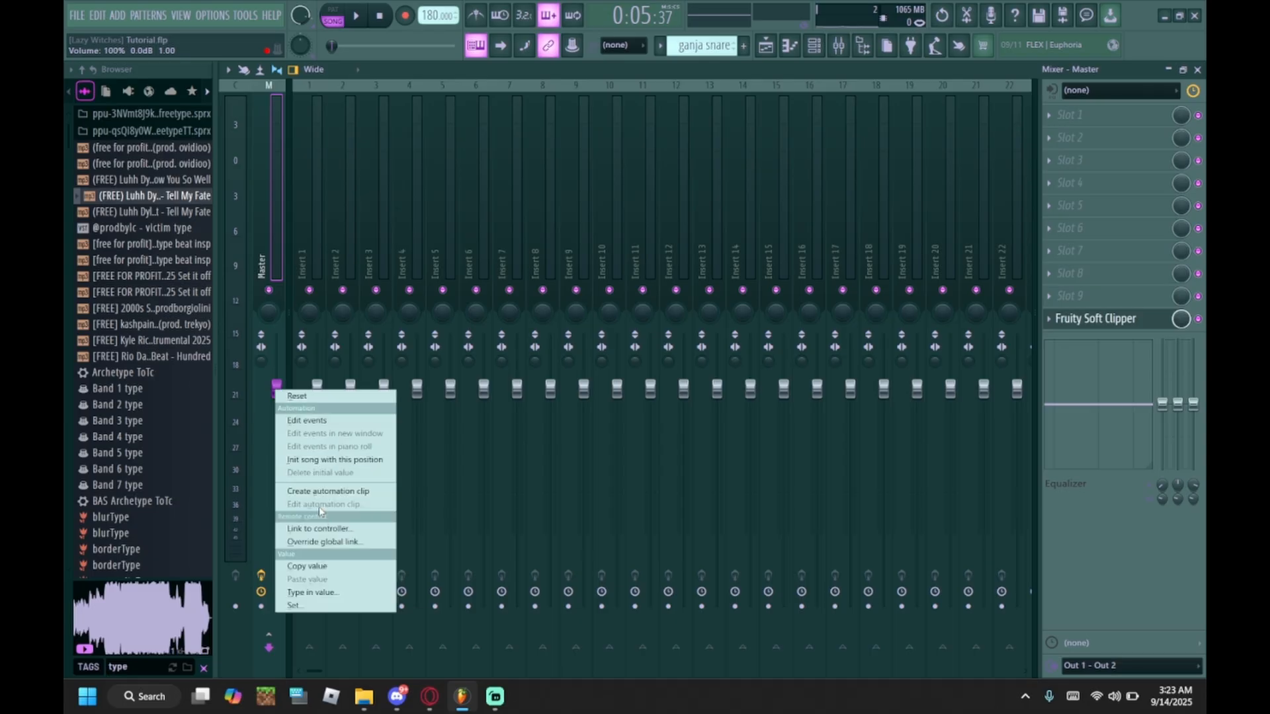
{"action": "left_click", "coordinate": [327, 491]}
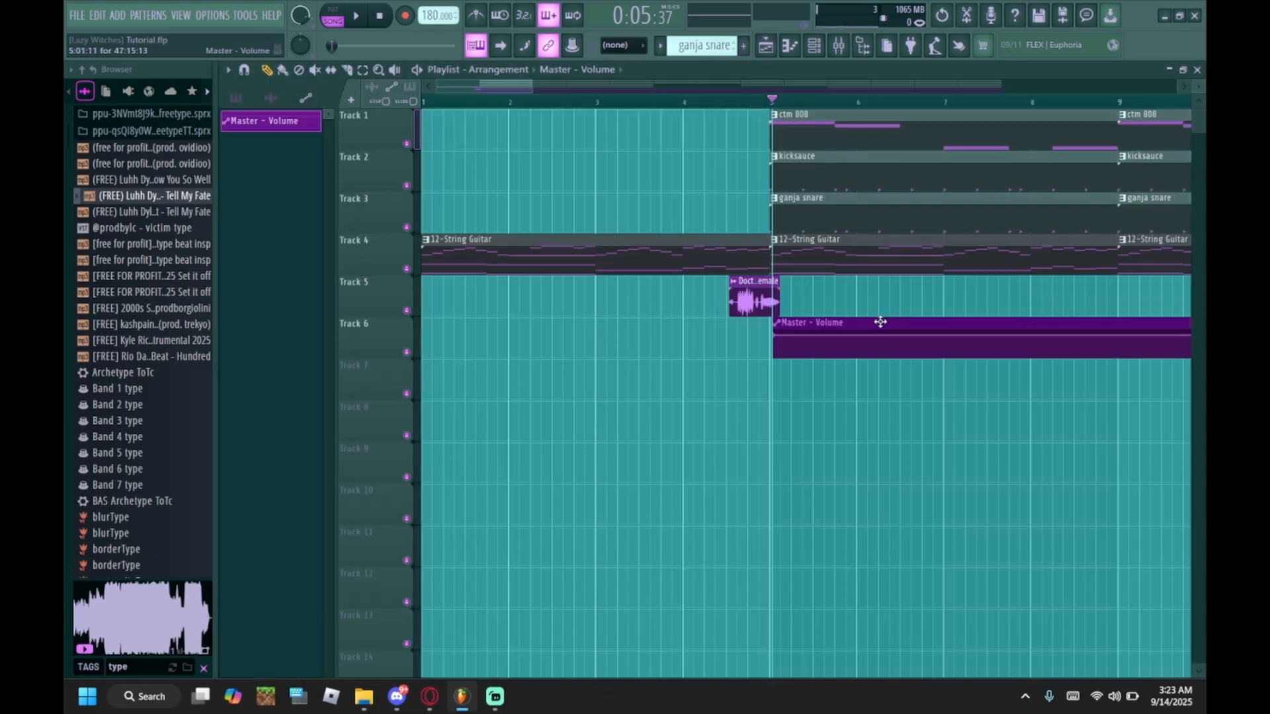
Step: Move the Master - Volume clip on Track 6 to bar 1 and shape a curved fade-in ending just after bar 2
{"action": "left_click_drag", "start_coordinate": [879, 322], "coordinate": [527, 324]}
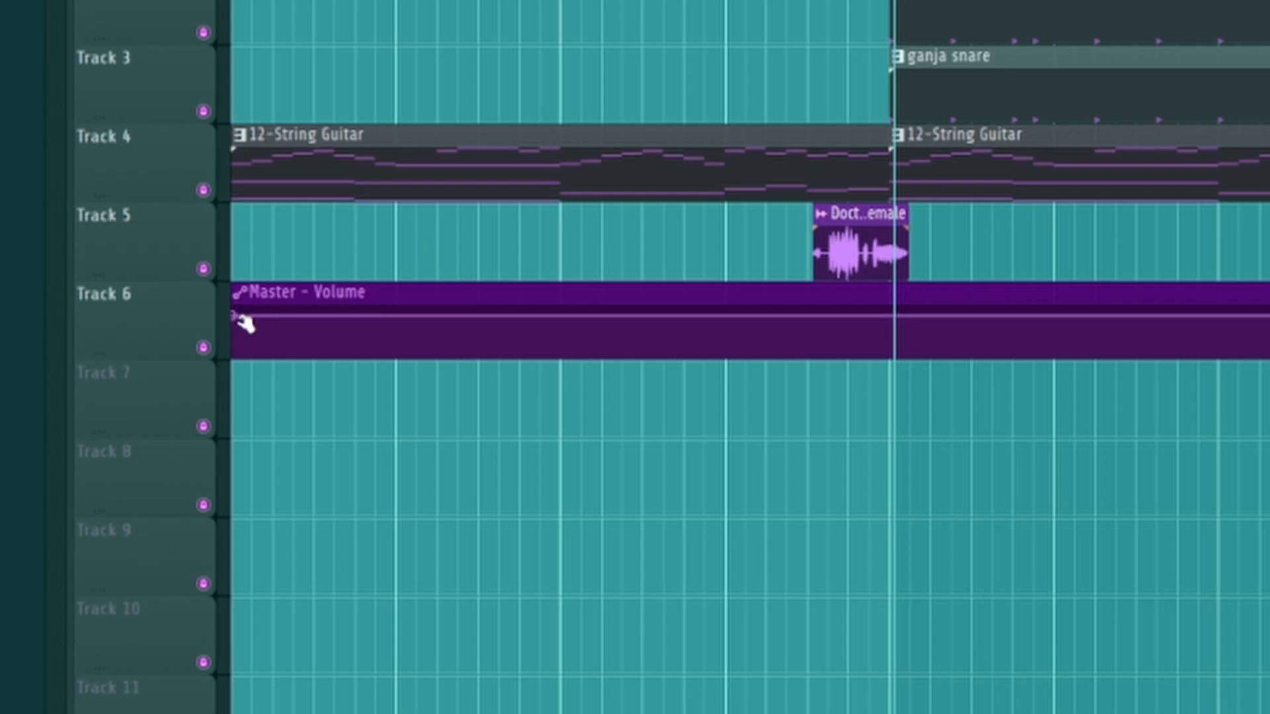
{"action": "right_click", "coordinate": [240, 319]}
{"action": "left_click", "coordinate": [451, 375]}
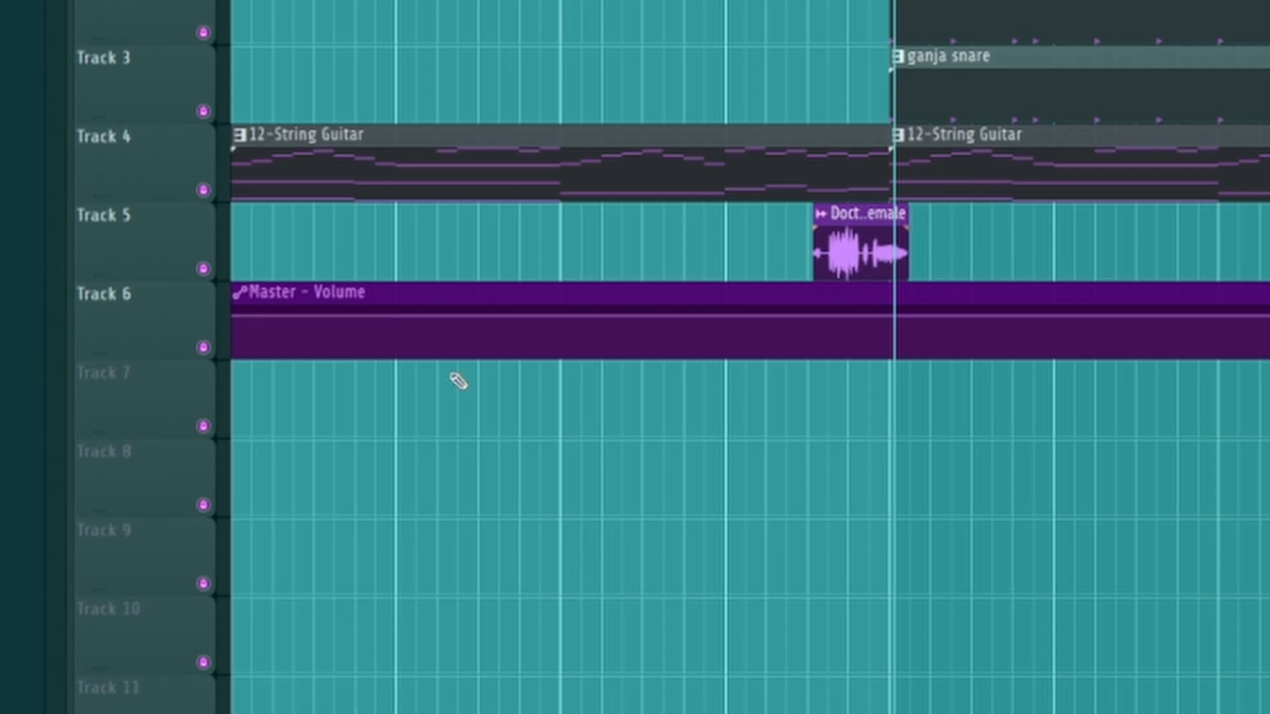
{"action": "right_click", "coordinate": [422, 317]}
{"action": "right_click", "coordinate": [421, 318]}
{"action": "left_click", "coordinate": [371, 490]}
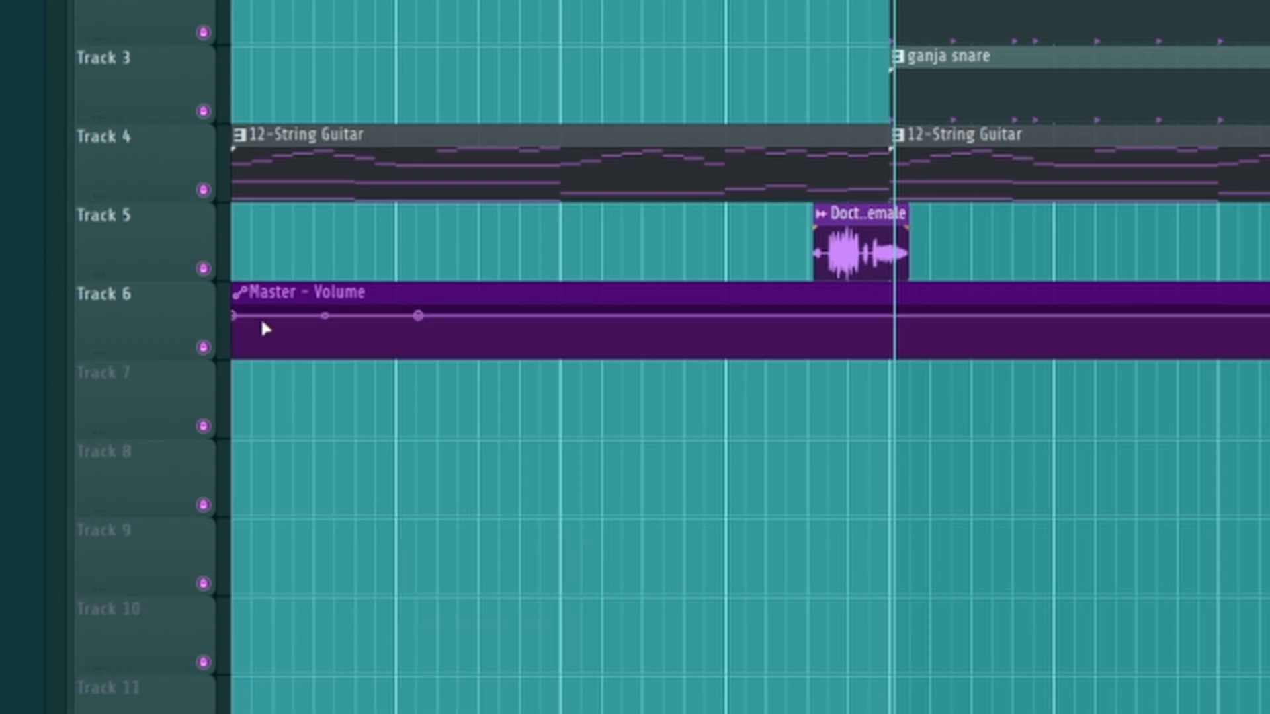
{"action": "left_click_drag", "start_coordinate": [238, 319], "coordinate": [221, 351]}
{"action": "left_click_drag", "start_coordinate": [320, 335], "coordinate": [334, 264]}
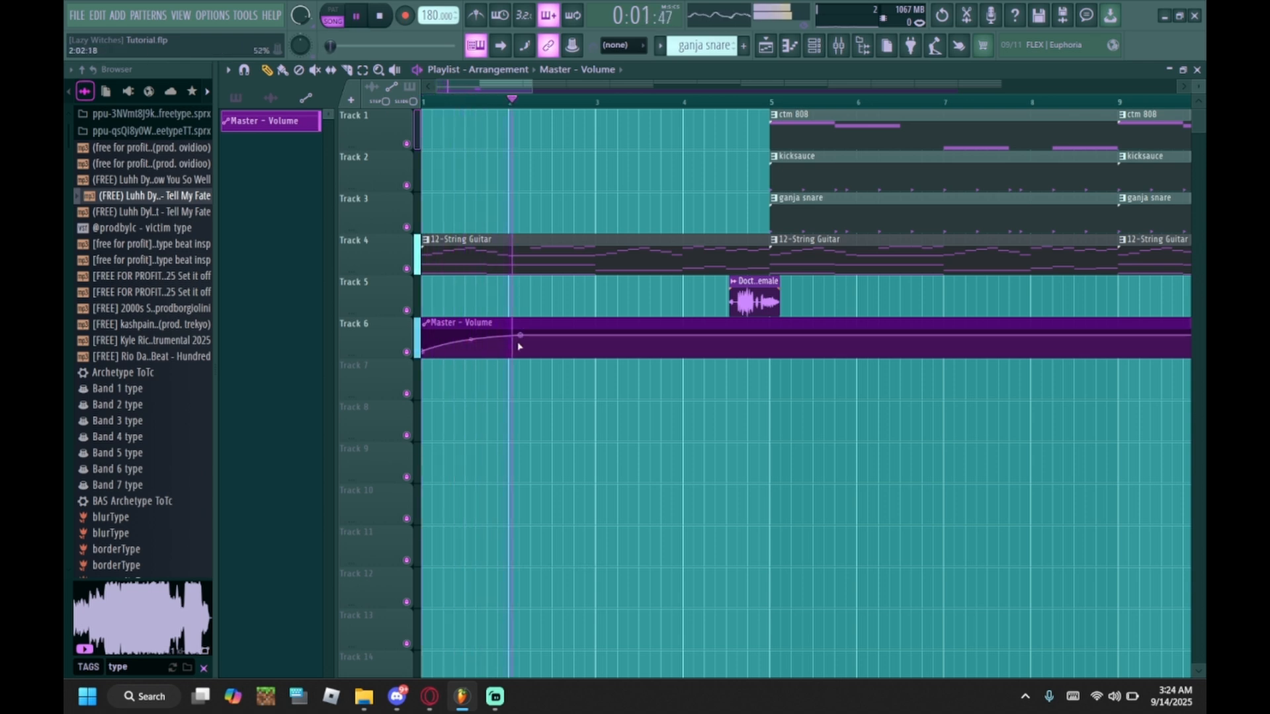
Step: Try the Hold mode on the Master - Volume fade-in and play it from the start
{"action": "right_click", "coordinate": [419, 324]}
{"action": "left_click", "coordinate": [537, 380]}
{"action": "key", "text": "space"}
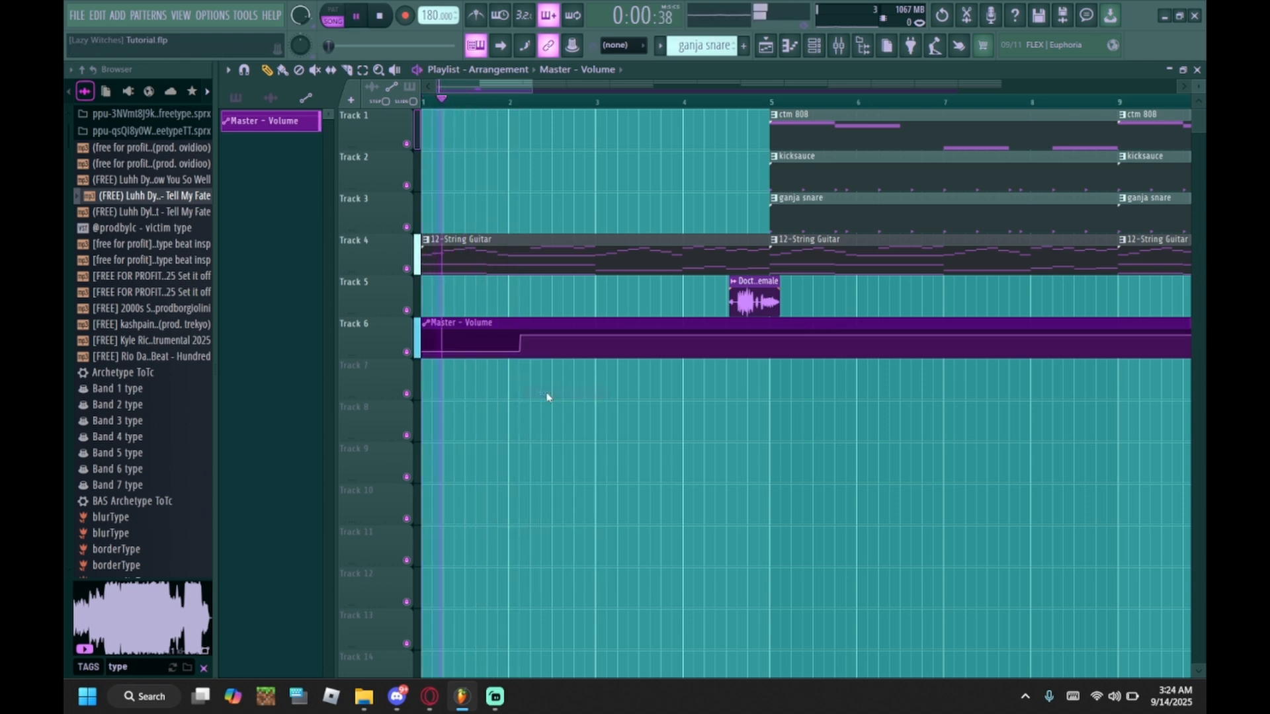
Step: Change the volume fade-in to Single curve 2, bend its tension during playback and pick another curve mode for its end point
{"action": "right_click", "coordinate": [524, 337]}
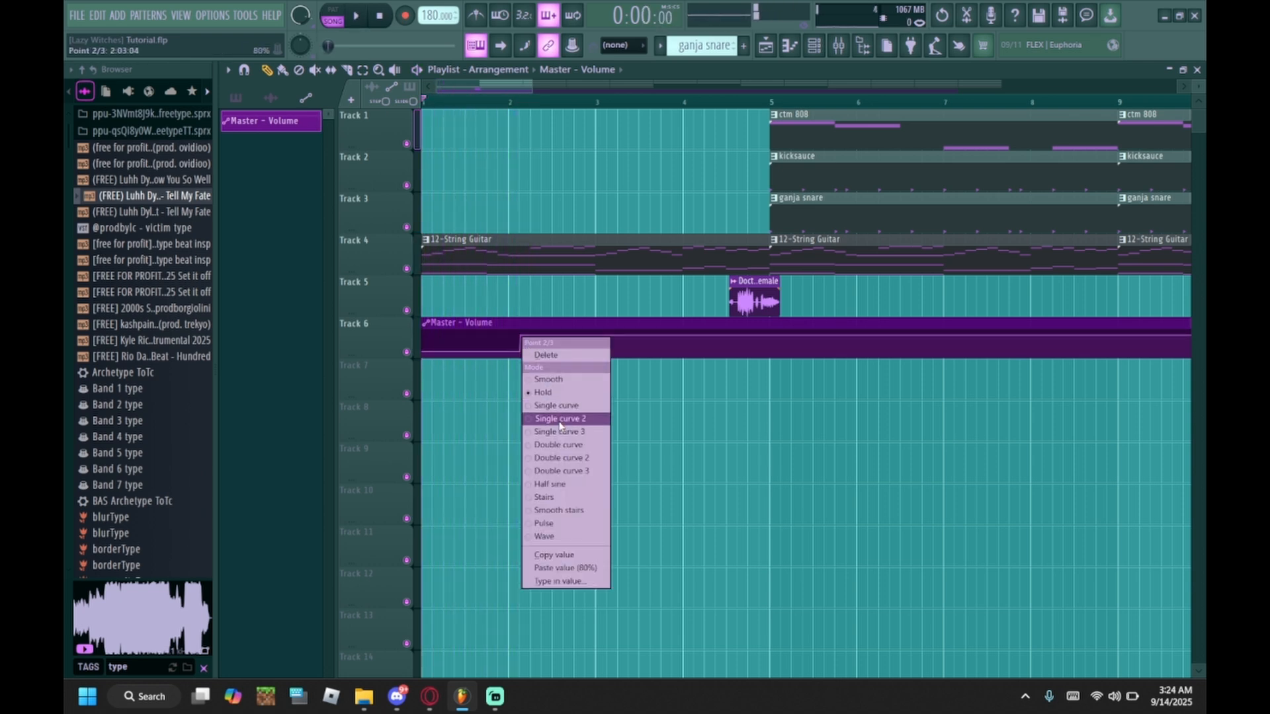
{"action": "left_click", "coordinate": [542, 417]}
{"action": "left_click_drag", "start_coordinate": [471, 341], "coordinate": [471, 351]}
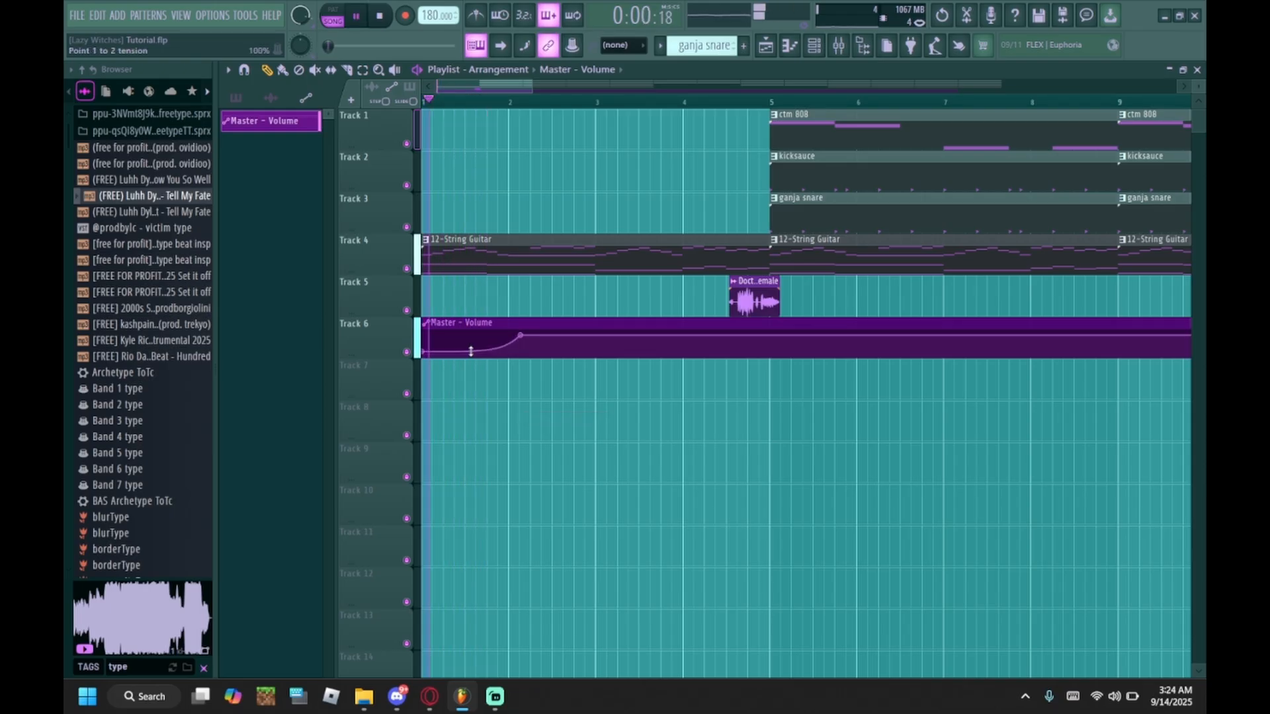
{"action": "key", "text": "space"}
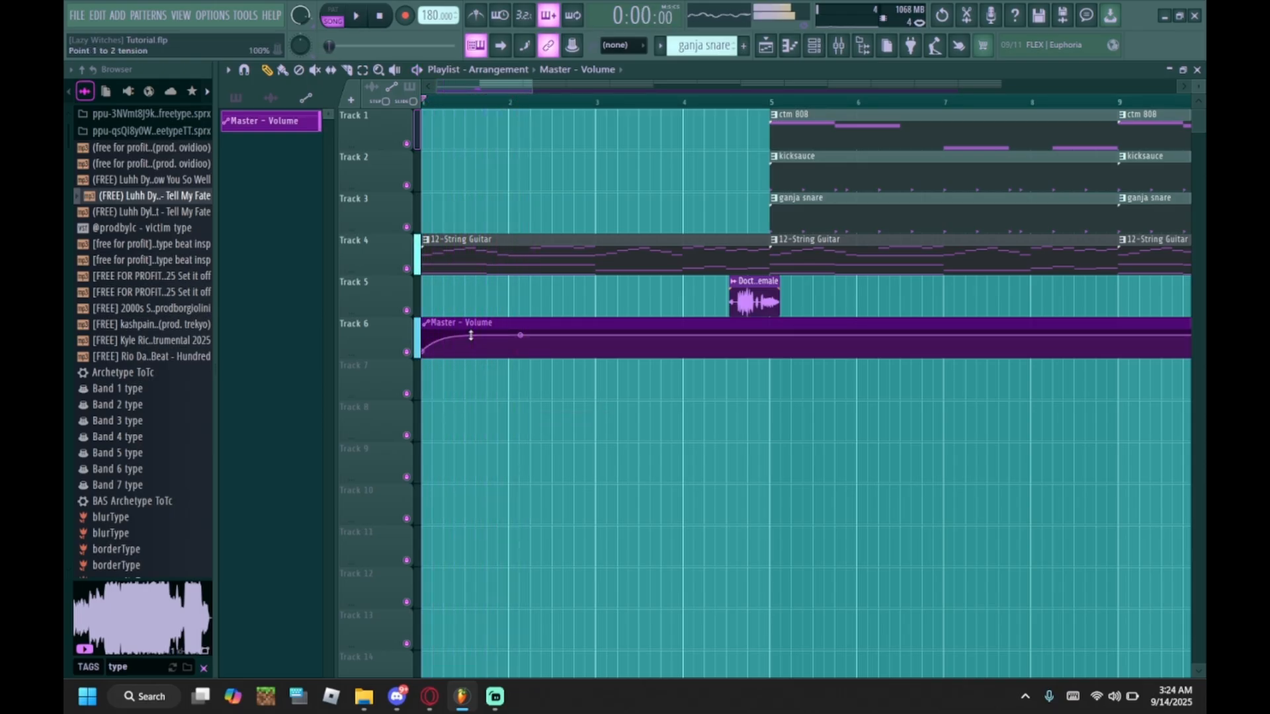
{"action": "right_click", "coordinate": [520, 336]}
{"action": "left_click", "coordinate": [551, 506]}
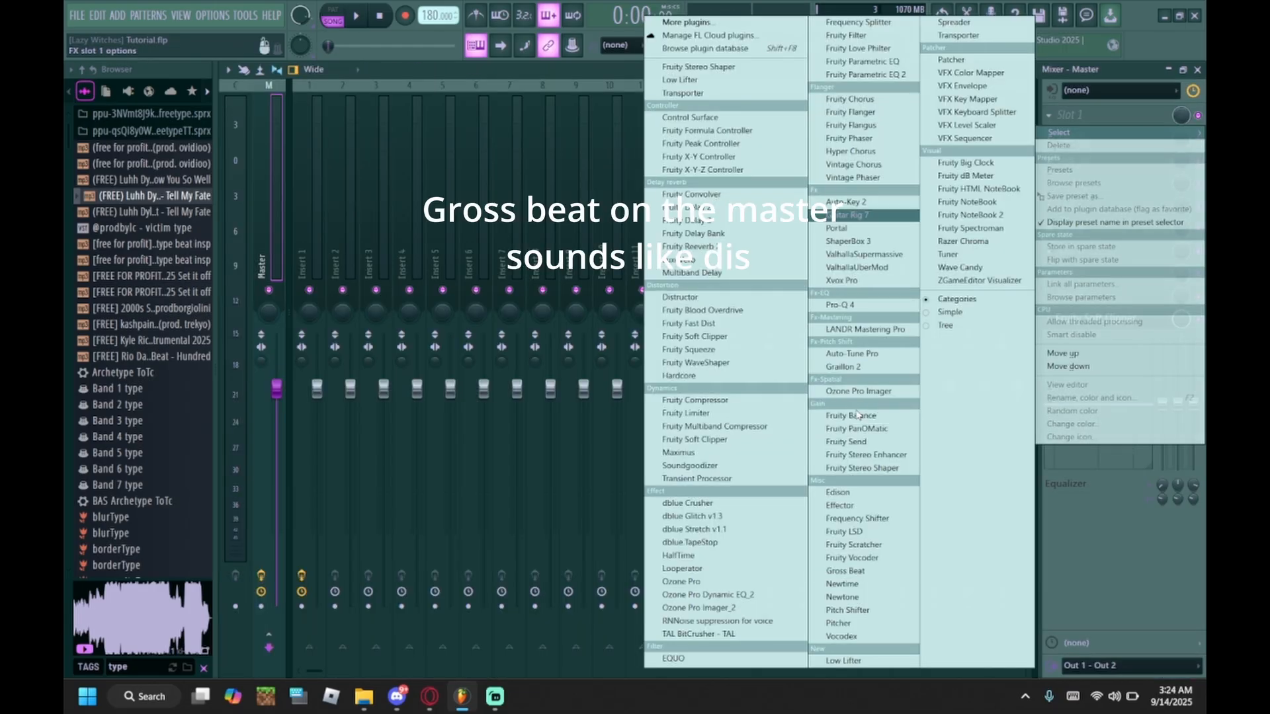
Step: Add Gross Beat to the Master track's first effect slot and play the beat through its Complex 3 time pattern
{"action": "left_click", "coordinate": [848, 571]}
{"action": "key", "text": "space"}
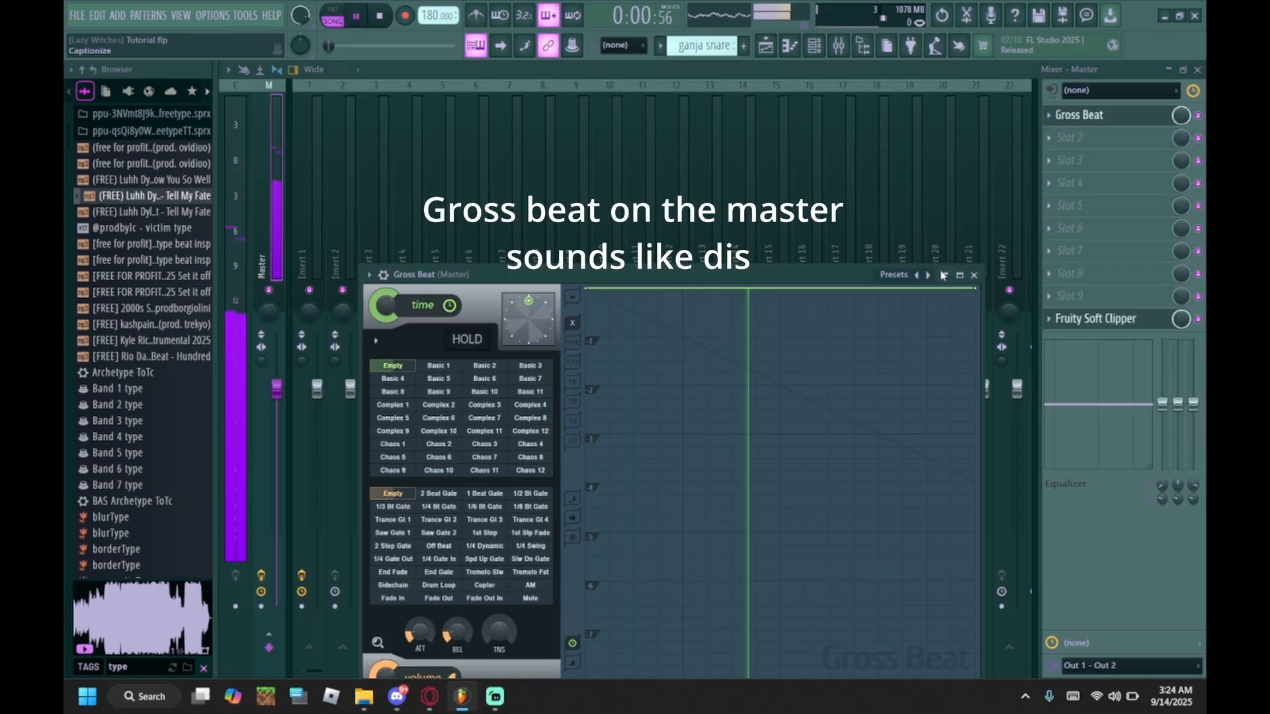
{"action": "left_click", "coordinate": [484, 404]}
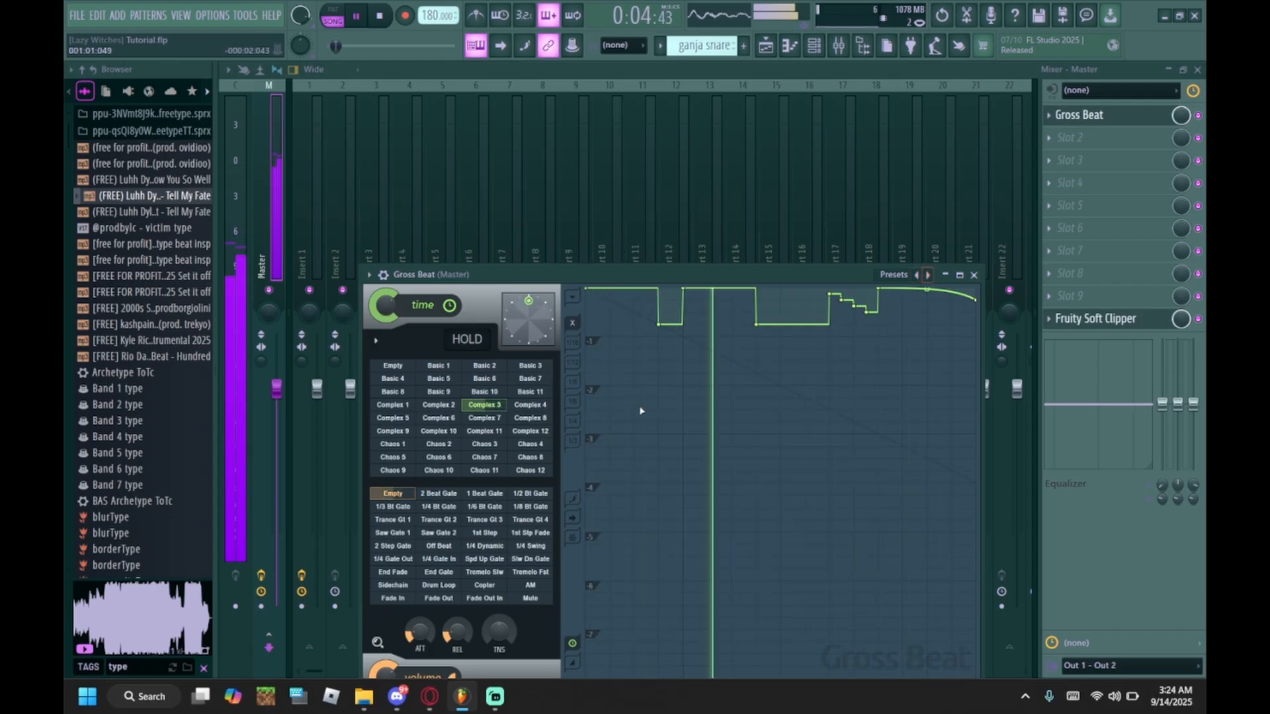
Step: Load Gross Beat's Repeater preset and bend the last third of its Empty time envelope into a downward curve
{"action": "left_click", "coordinate": [929, 275]}
{"action": "key", "text": "space"}
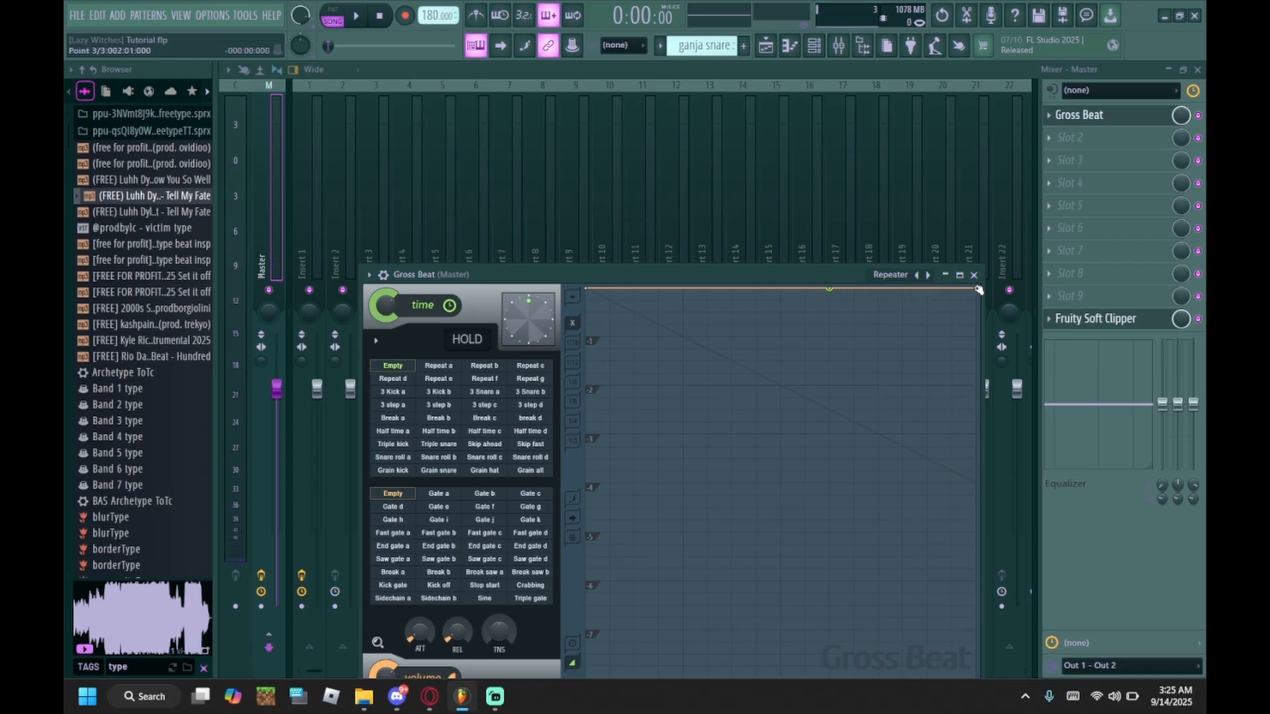
{"action": "right_click", "coordinate": [977, 327]}
{"action": "left_click", "coordinate": [1000, 379]}
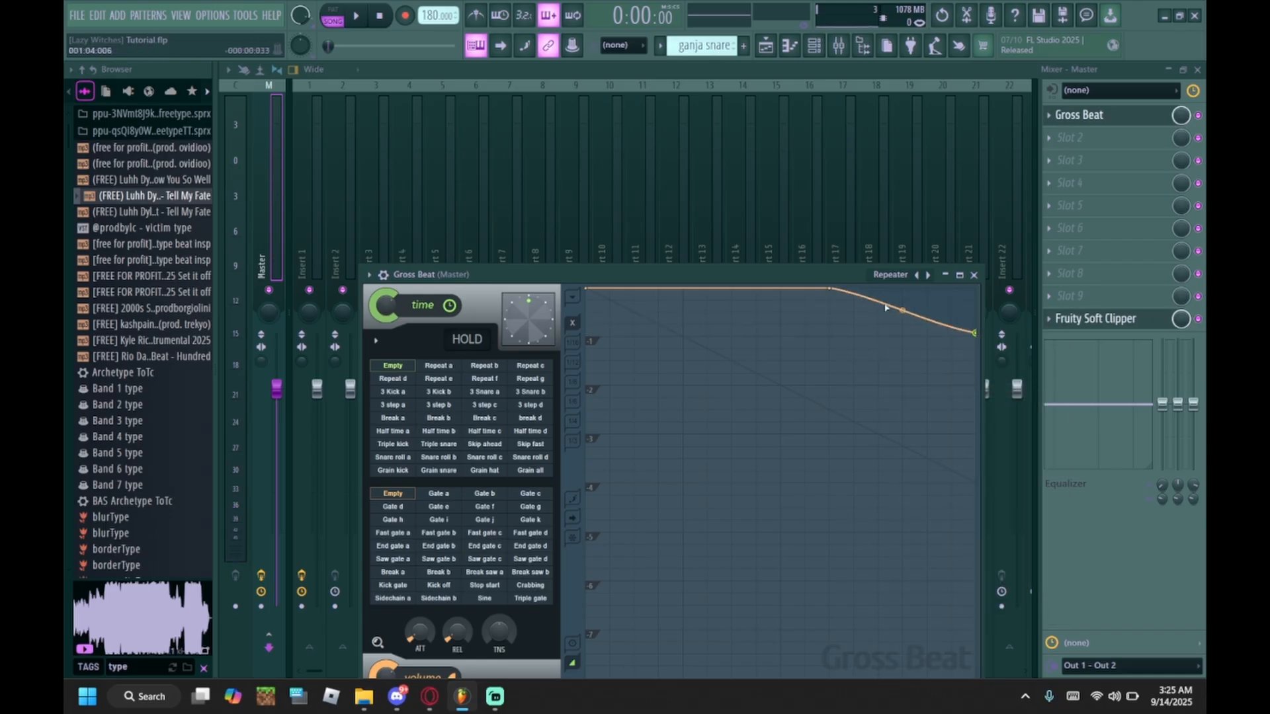
{"action": "right_click", "coordinate": [977, 335]}
{"action": "left_click", "coordinate": [1005, 404]}
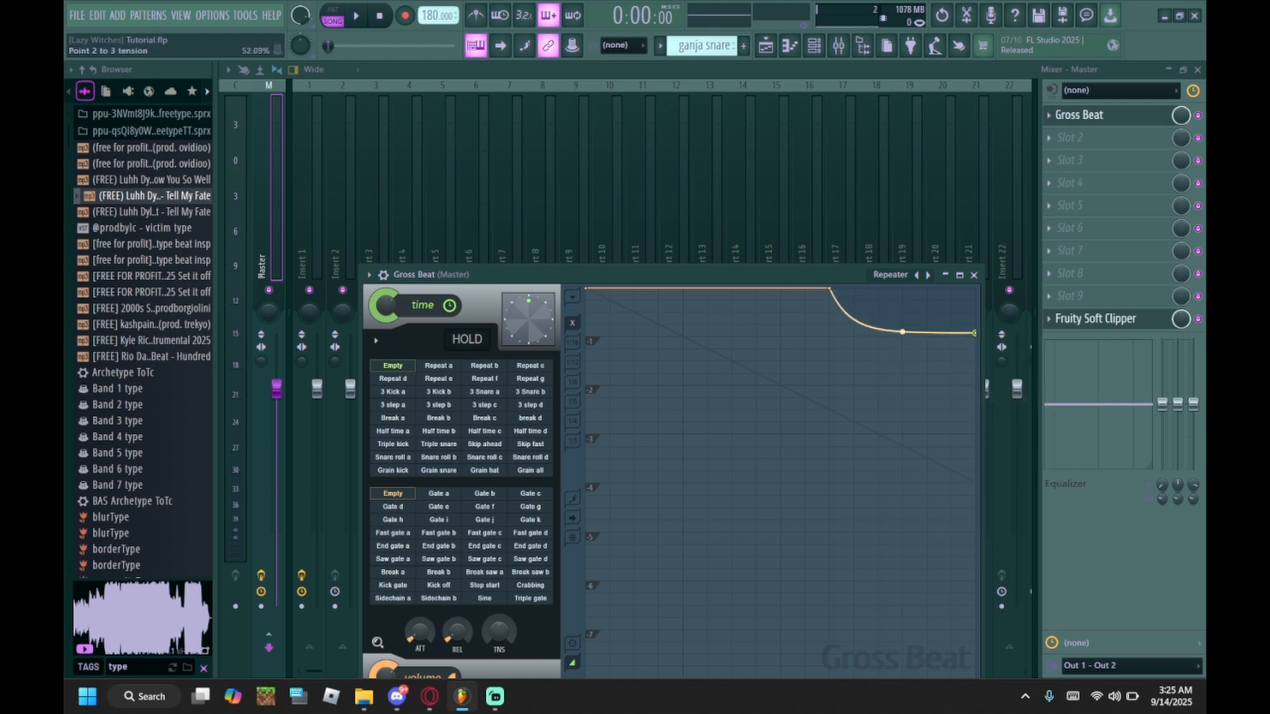
{"action": "left_click_drag", "start_coordinate": [902, 332], "coordinate": [902, 288]}
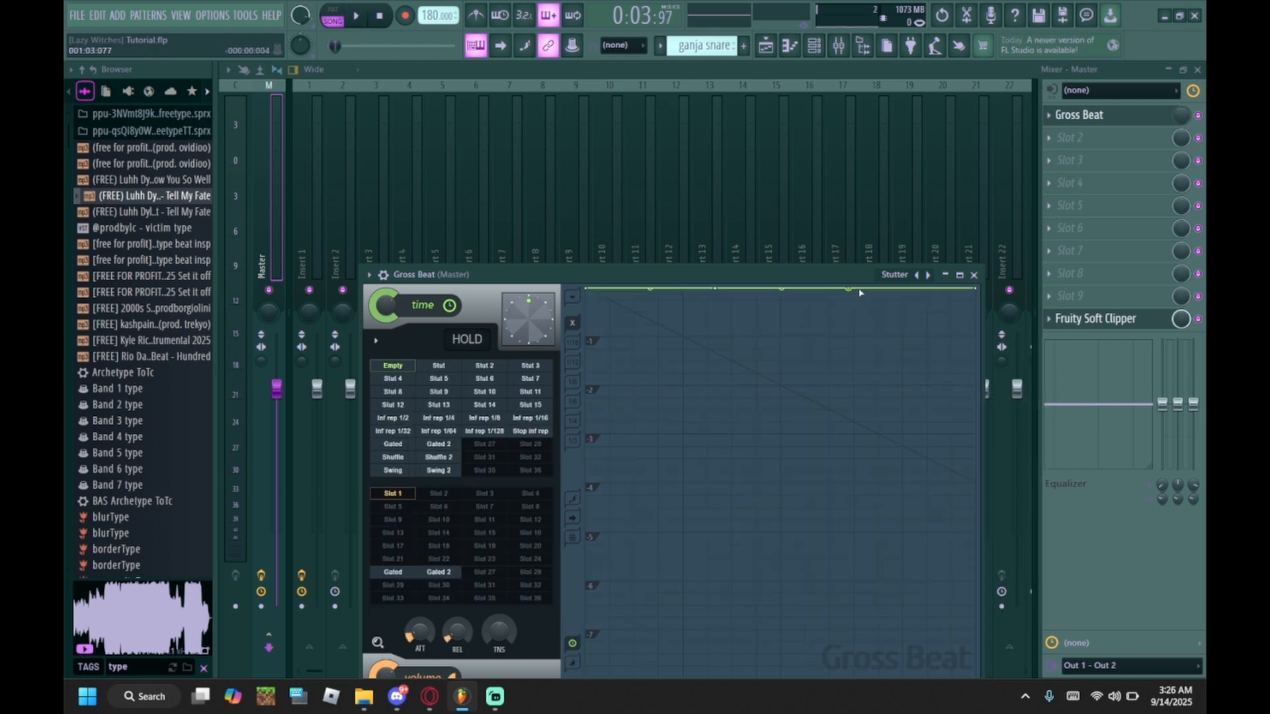
Step: Reshape the Stutter preset's Empty time envelope into a curved dip that jumps back up before the end, and play it
{"action": "right_click", "coordinate": [864, 292]}
{"action": "left_click", "coordinate": [894, 334]}
{"action": "left_click_drag", "start_coordinate": [855, 291], "coordinate": [866, 368]}
{"action": "right_click", "coordinate": [845, 367]}
{"action": "left_click", "coordinate": [879, 462]}
{"action": "left_click_drag", "start_coordinate": [795, 329], "coordinate": [795, 308]}
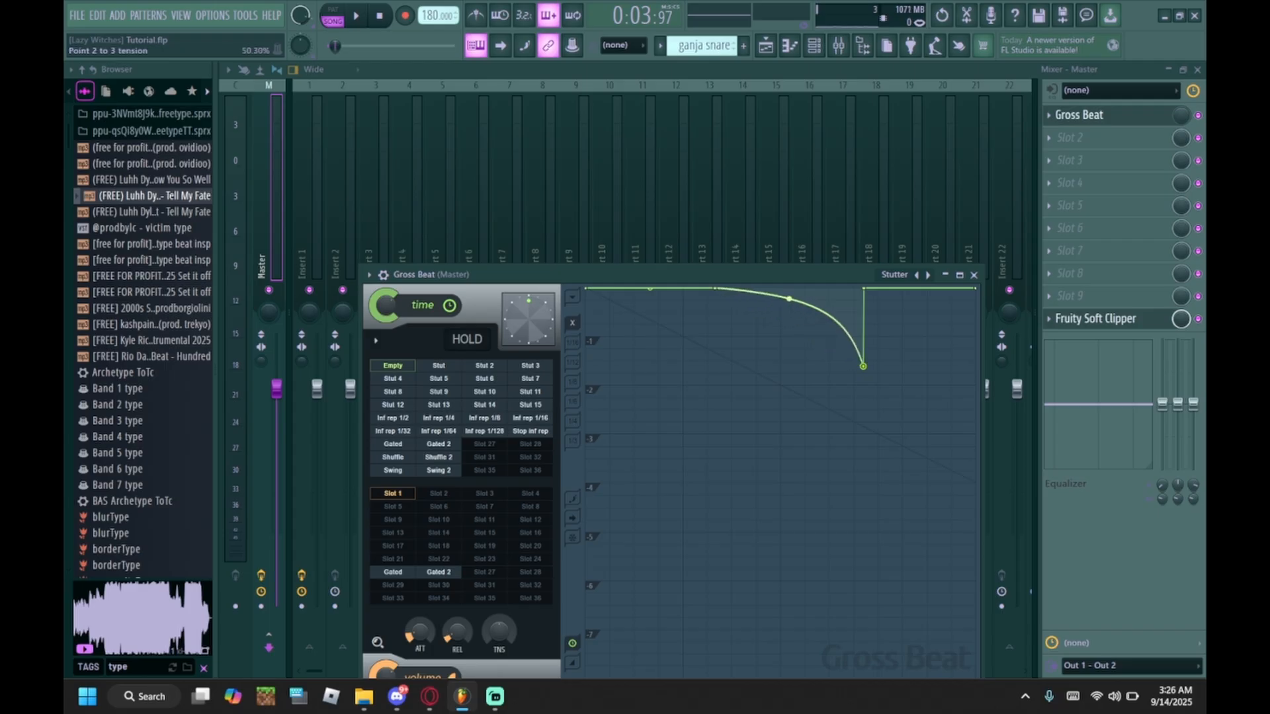
{"action": "key", "text": "space"}
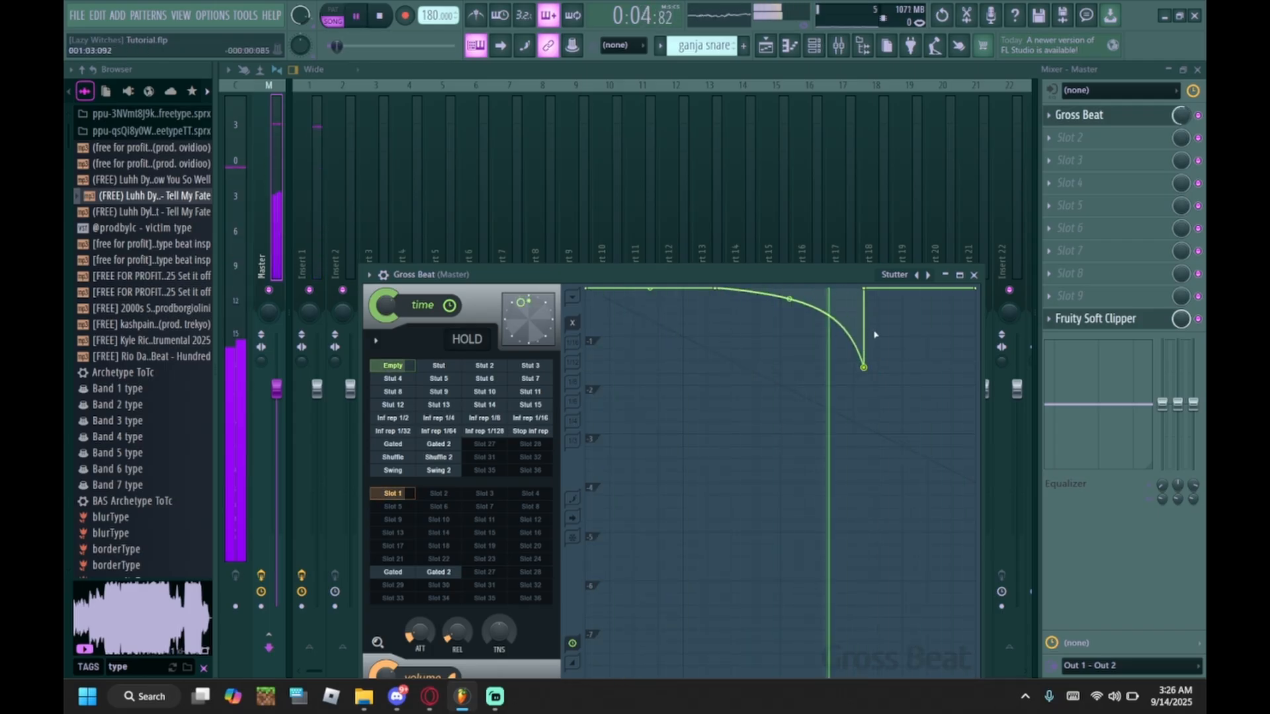
{"action": "key", "text": "space"}
Step: Shift the envelope dip's return and lowest points to 1:04:050, bend its curve closer to the top line and play it
{"action": "left_click_drag", "start_coordinate": [868, 289], "coordinate": [931, 290]}
{"action": "left_click_drag", "start_coordinate": [868, 369], "coordinate": [934, 372]}
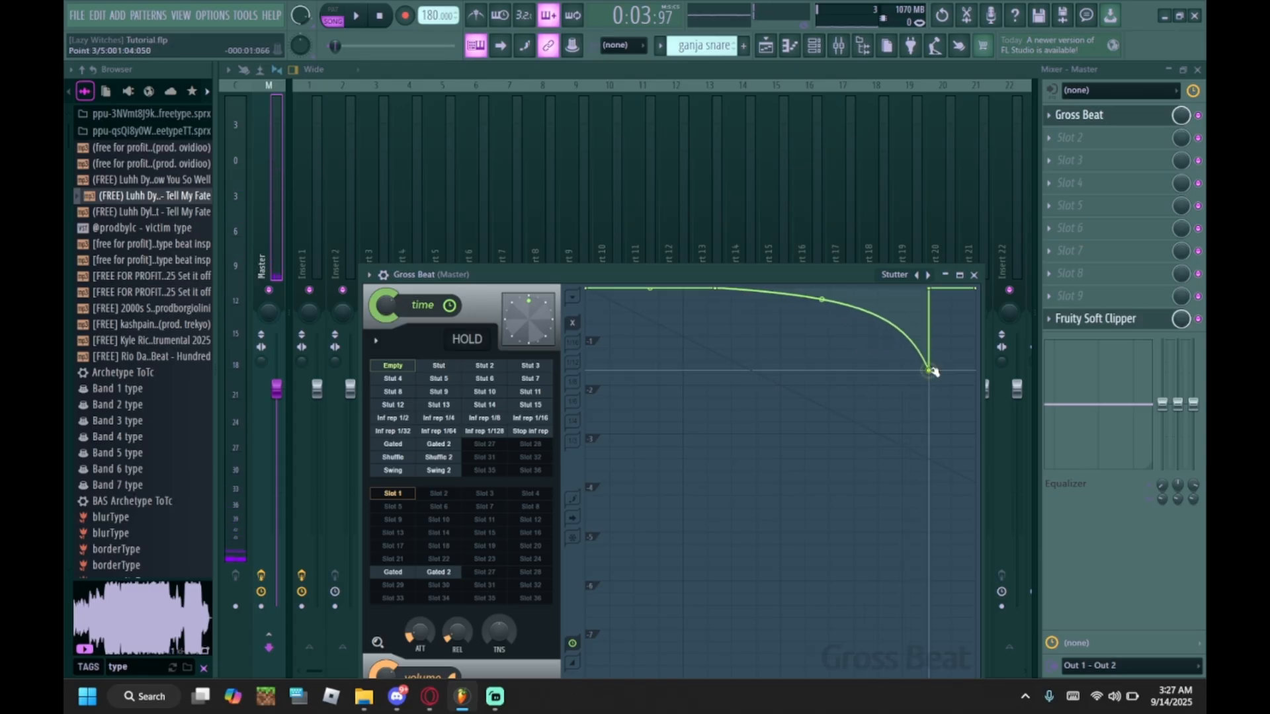
{"action": "key", "text": "space"}
{"action": "left_click_drag", "start_coordinate": [821, 300], "coordinate": [822, 290]}
{"action": "key", "text": "space"}
{"action": "key", "text": "space"}
{"action": "key", "text": "space"}
Step: Deepen the envelope dip, extend its return point to the end and move its lowest point to 1:04:067
{"action": "left_click_drag", "start_coordinate": [928, 370], "coordinate": [950, 380]}
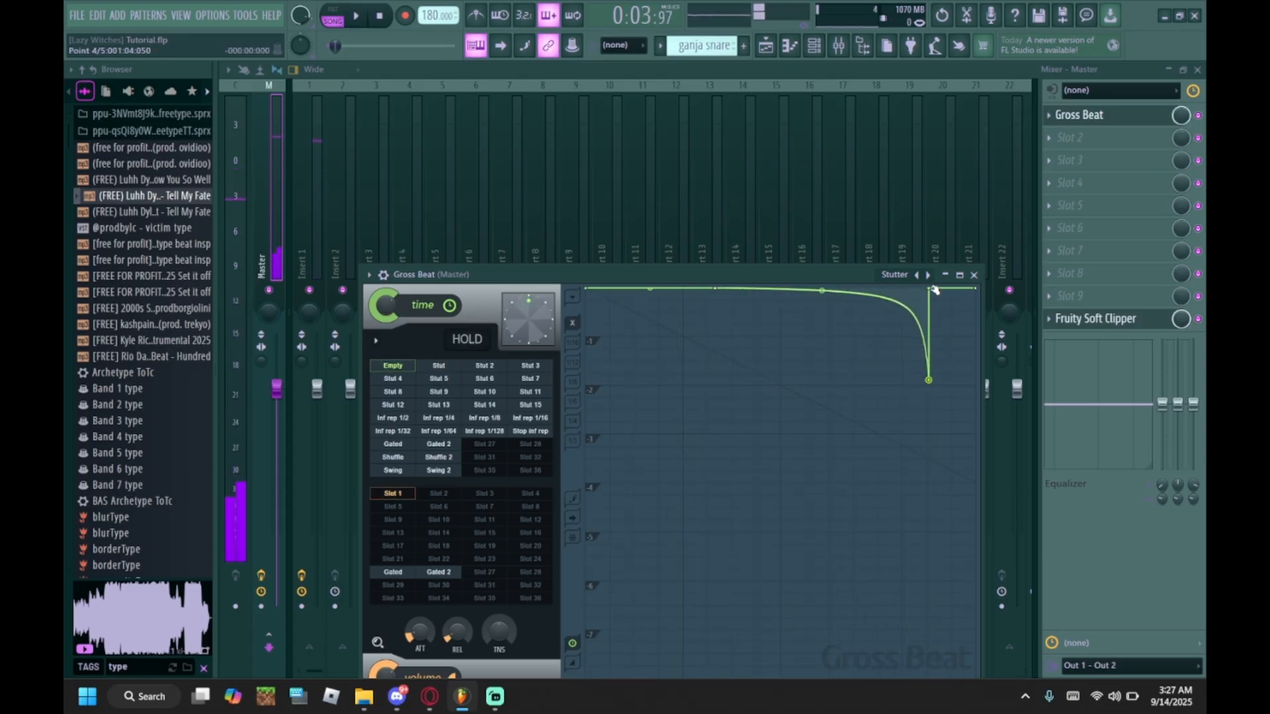
{"action": "left_click_drag", "start_coordinate": [929, 289], "coordinate": [978, 289]}
{"action": "key", "text": "space"}
{"action": "left_click_drag", "start_coordinate": [929, 379], "coordinate": [946, 381]}
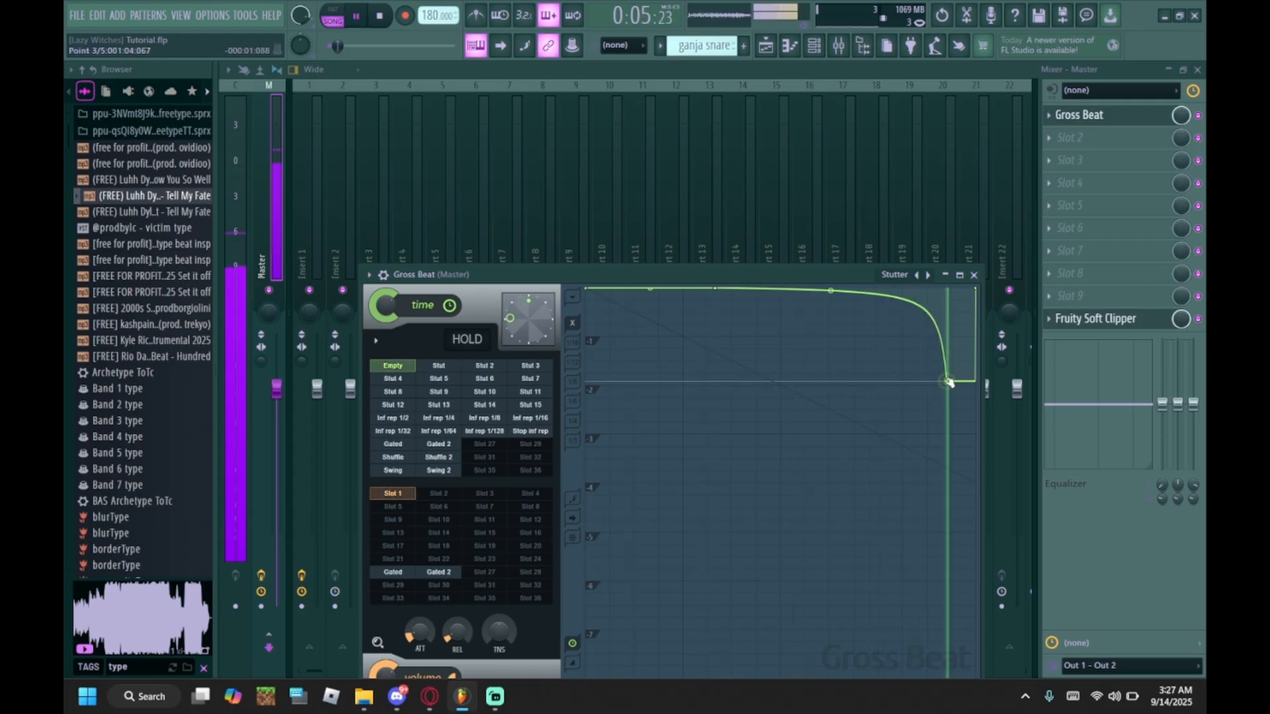
Step: Add a control point before the envelope dip and bend the tension of the segment leading down, replaying the beat
{"action": "key", "text": "space"}
{"action": "key", "text": "space"}
{"action": "left_click_drag", "start_coordinate": [831, 290], "coordinate": [819, 287]}
{"action": "key", "text": "space"}
{"action": "right_click", "coordinate": [830, 291]}
{"action": "right_click", "coordinate": [826, 289]}
{"action": "key", "text": "space"}
{"action": "left_click_drag", "start_coordinate": [882, 334], "coordinate": [882, 295]}
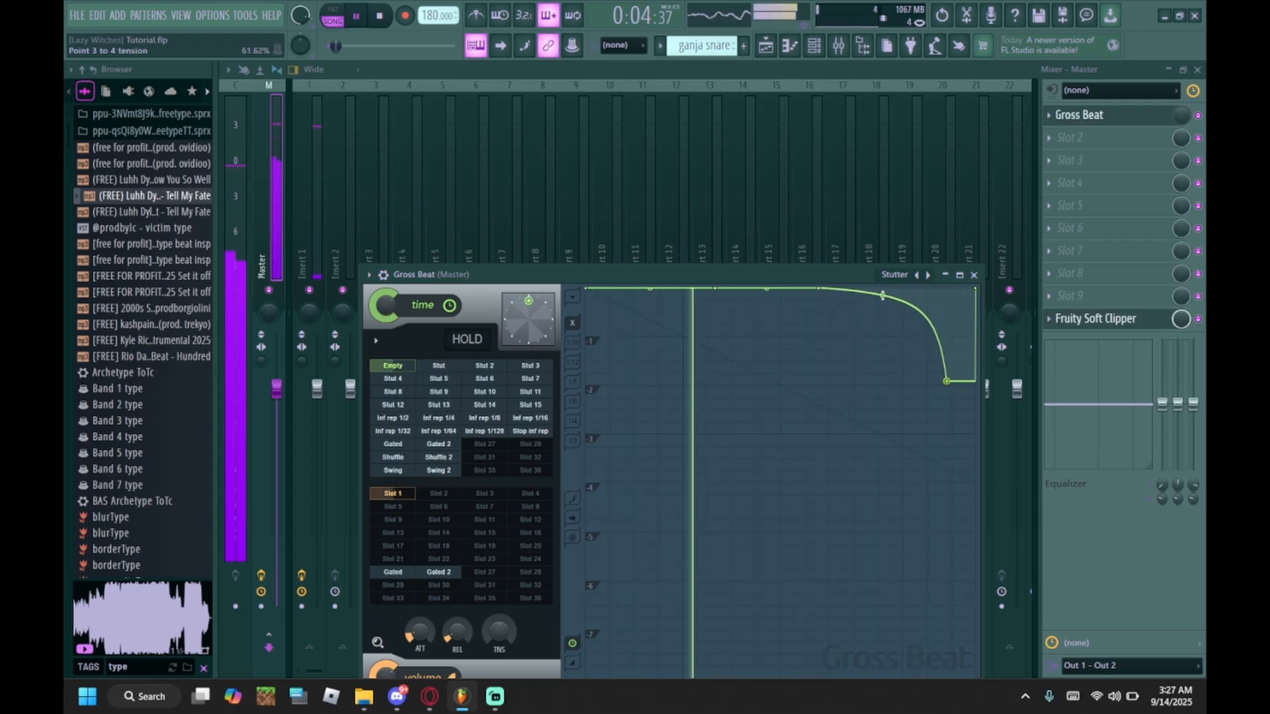
Step: Move the envelope dip's lowest point to 2:01:000, play the result and step on through Gross Beat's presets
{"action": "key", "text": "space"}
{"action": "key", "text": "space"}
{"action": "left_click_drag", "start_coordinate": [946, 381], "coordinate": [974, 371]}
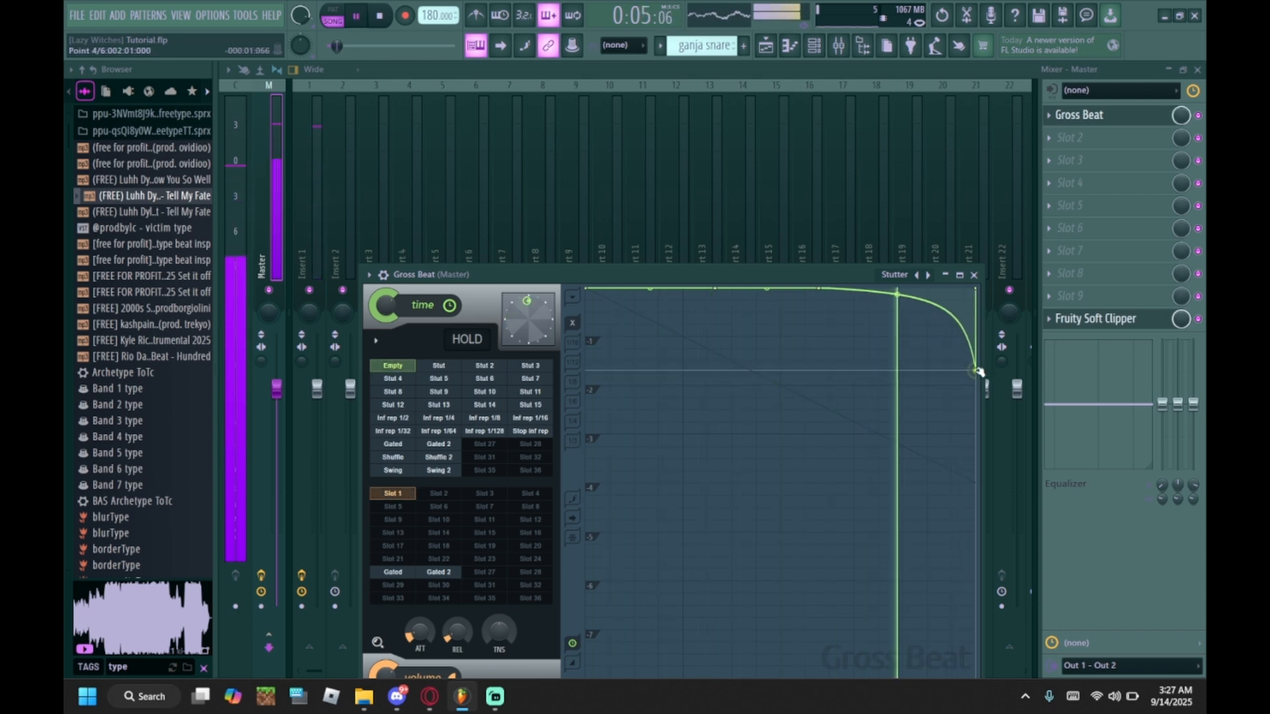
{"action": "key", "text": "space"}
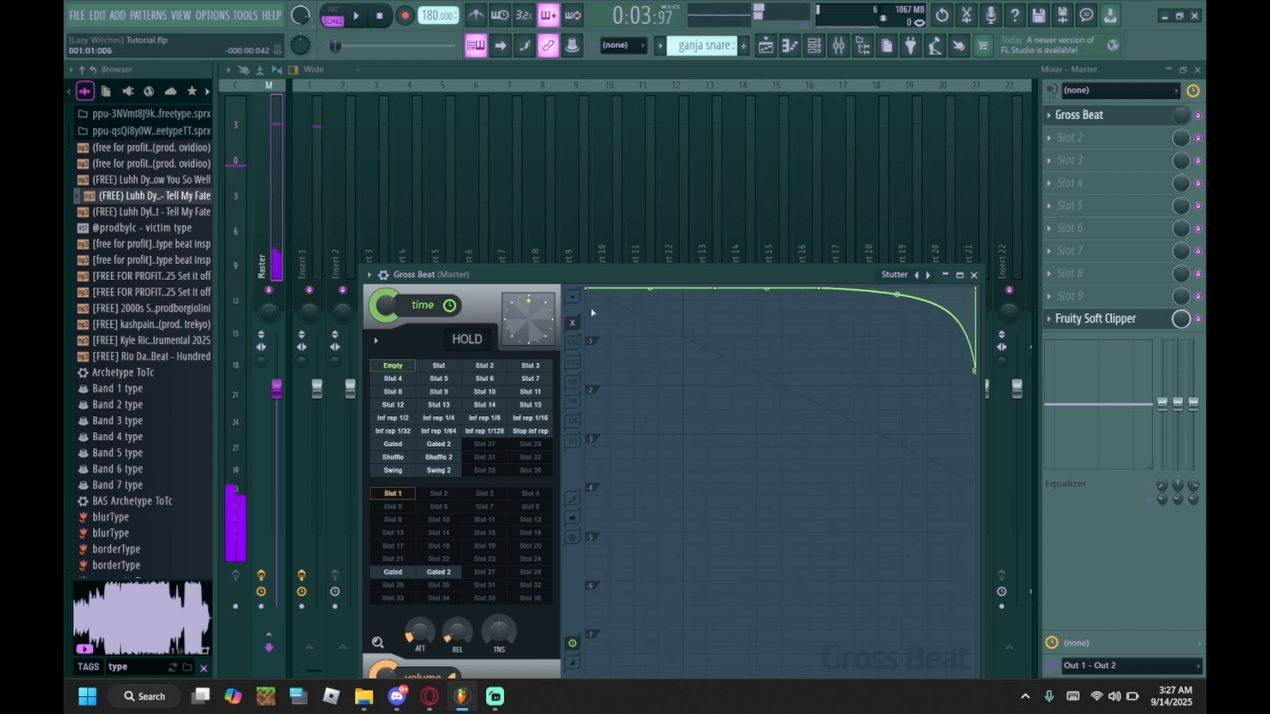
{"action": "left_click", "coordinate": [928, 274]}
{"action": "left_click", "coordinate": [927, 274]}
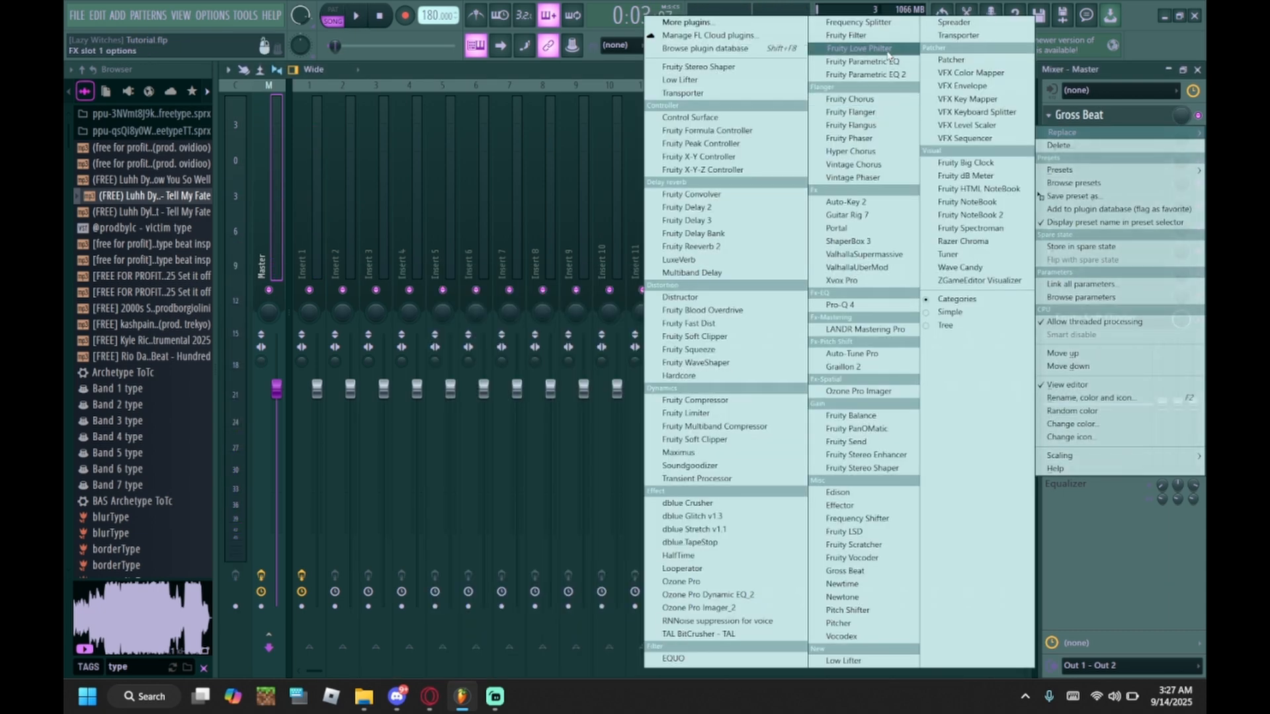
Step: Replace Gross Beat on the Master track with Fruity Love Philter and load its pattern-controlled lowpass preset
{"action": "left_click", "coordinate": [886, 49]}
{"action": "left_click", "coordinate": [787, 274]}
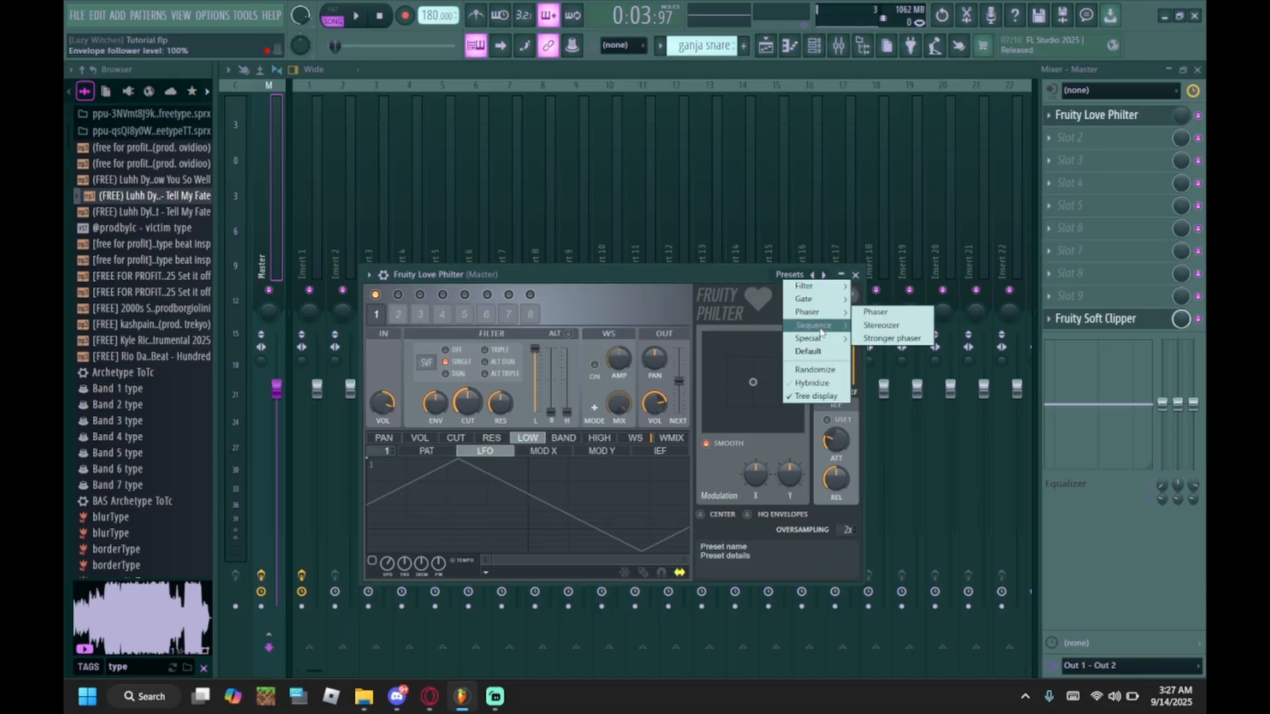
{"action": "mouse_move", "coordinate": [826, 334]}
{"action": "left_click", "coordinate": [888, 337]}
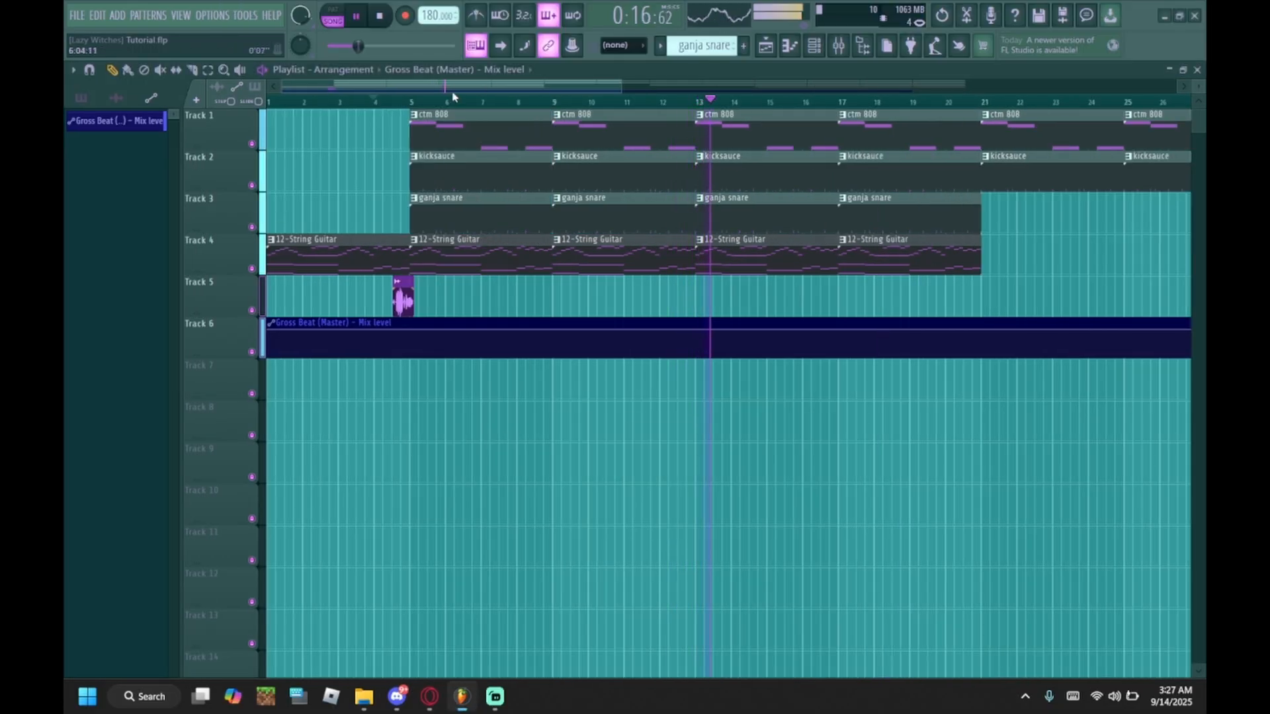
Step: Stop playback, reopen Fruity Love Philter on the Master track, load its Stronger phaser preset and browse the other presets
{"action": "key", "text": "space"}
{"action": "left_click", "coordinate": [839, 46]}
{"action": "left_click", "coordinate": [1099, 116]}
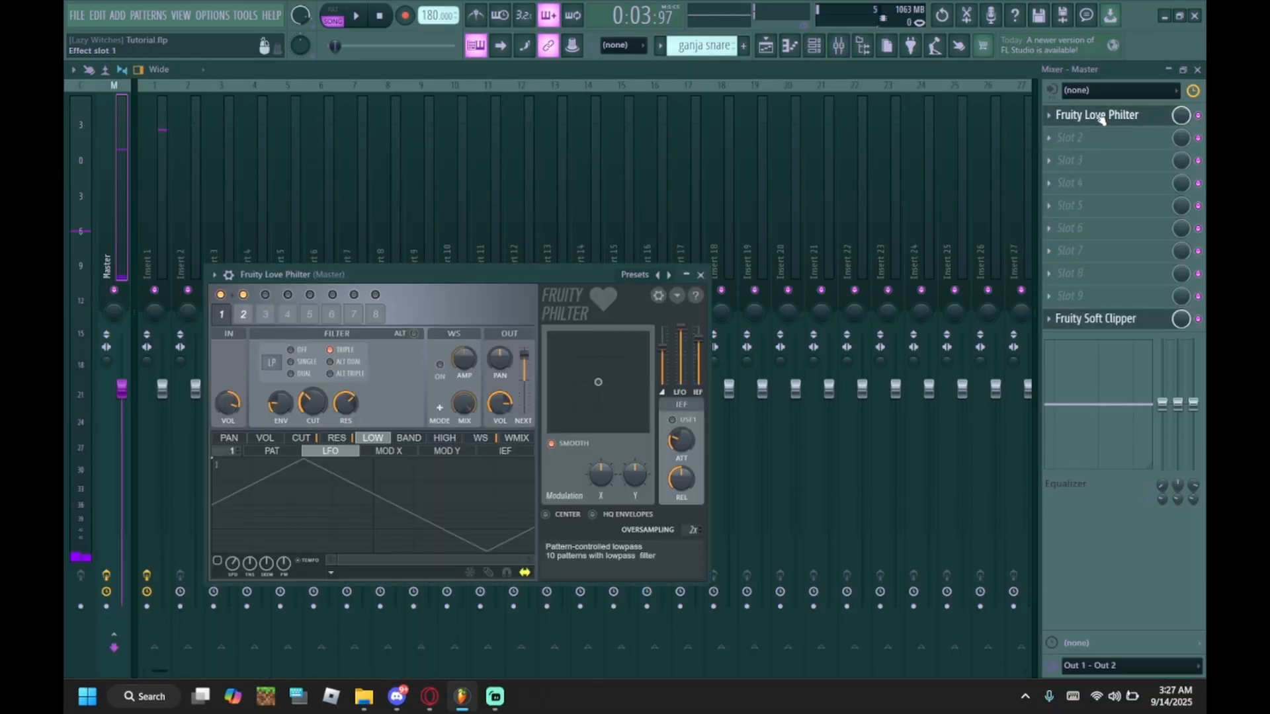
{"action": "left_click", "coordinate": [665, 275]}
{"action": "mouse_move", "coordinate": [693, 348]}
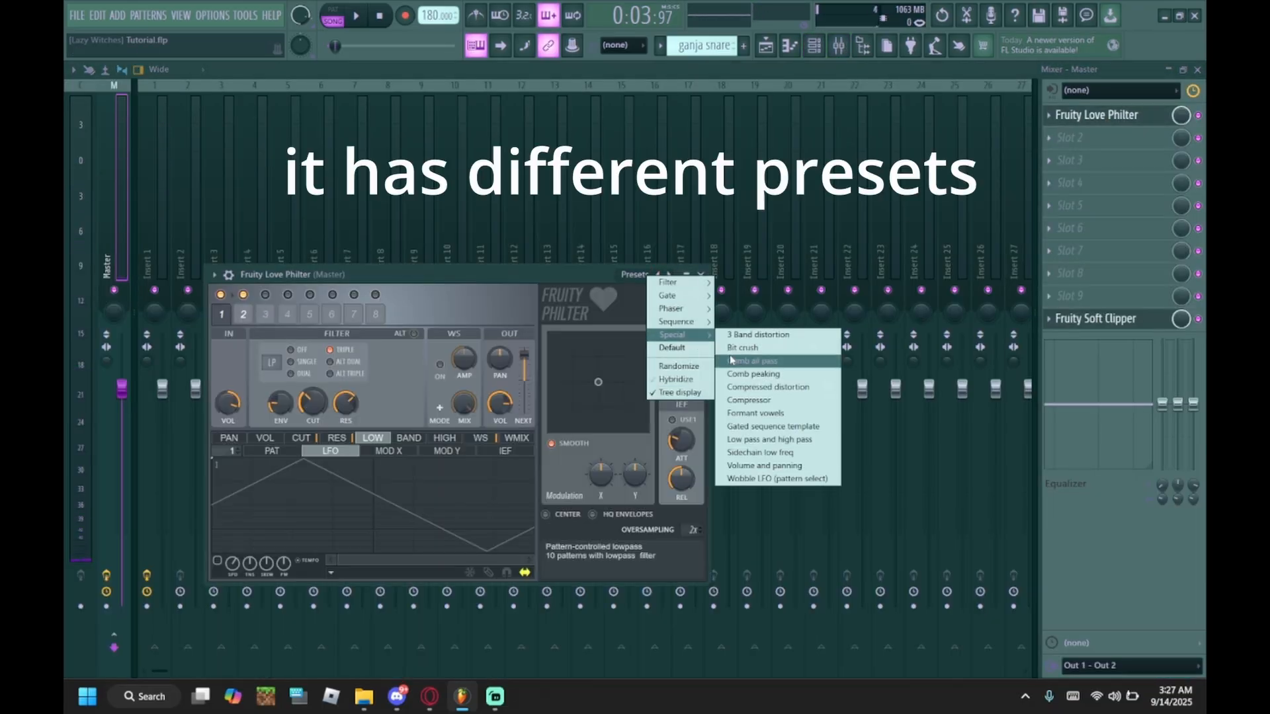
{"action": "mouse_move", "coordinate": [687, 310]}
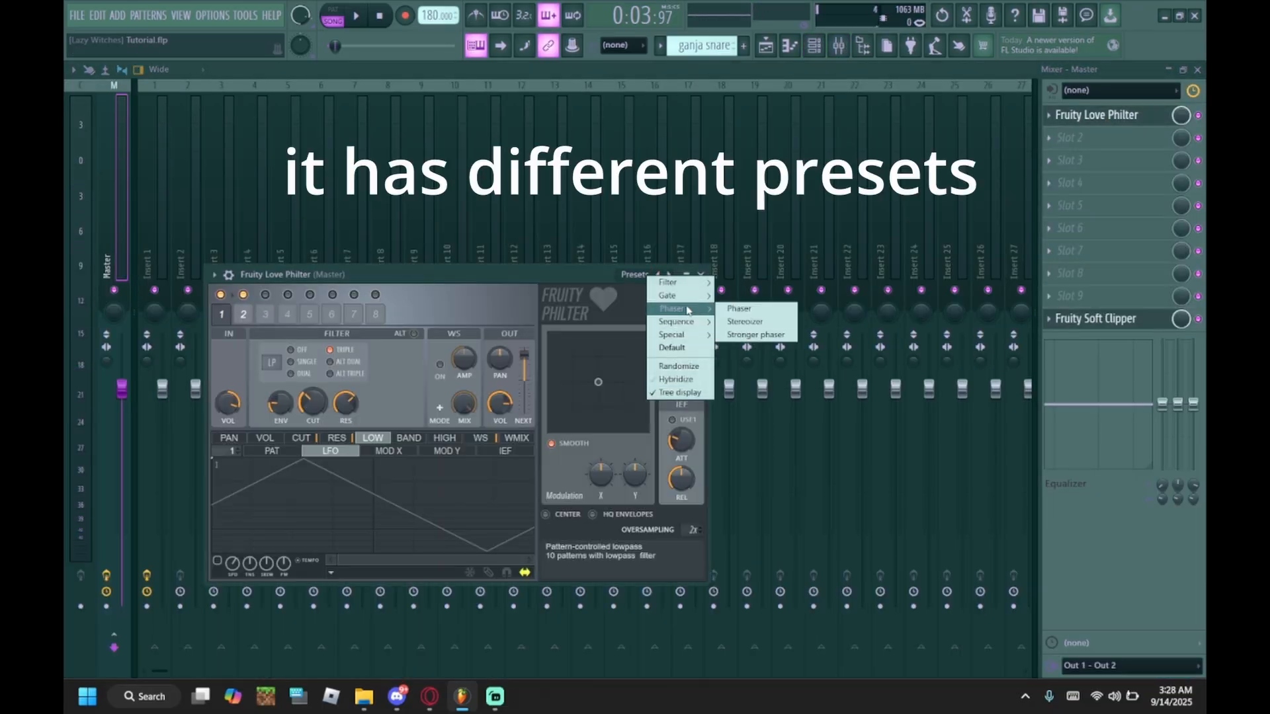
{"action": "left_click", "coordinate": [747, 335]}
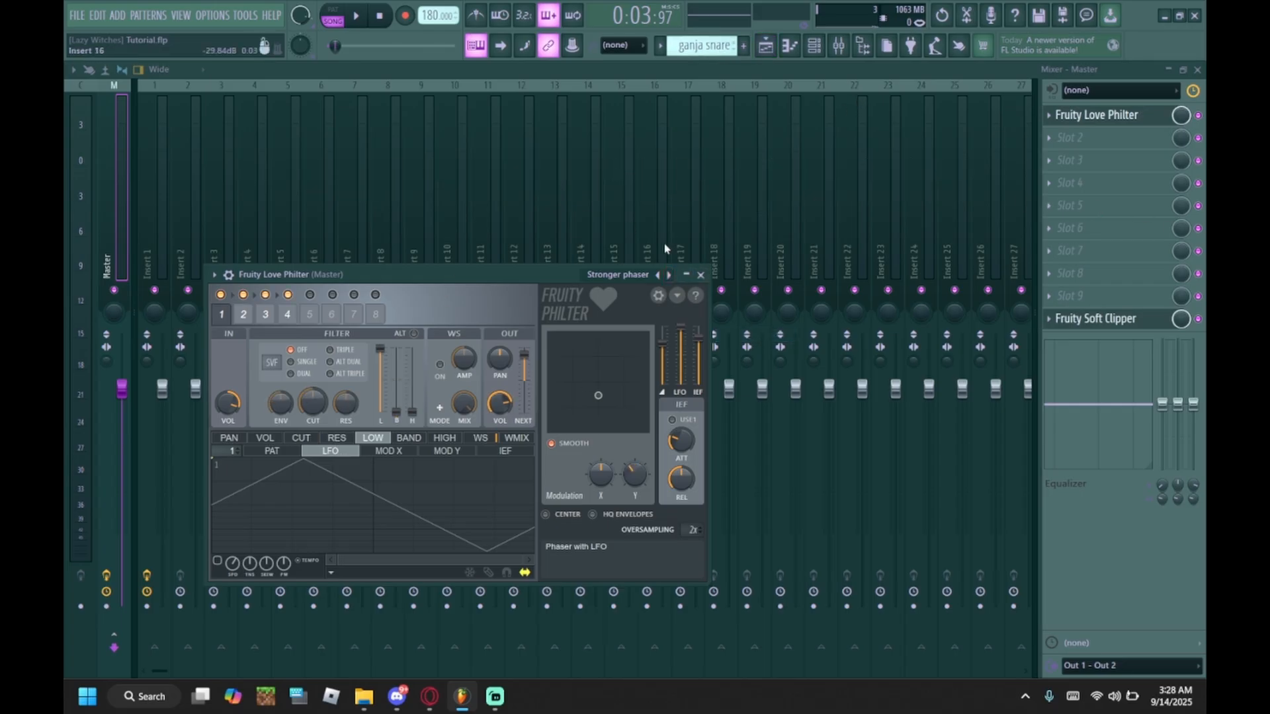
{"action": "left_click", "coordinate": [646, 277]}
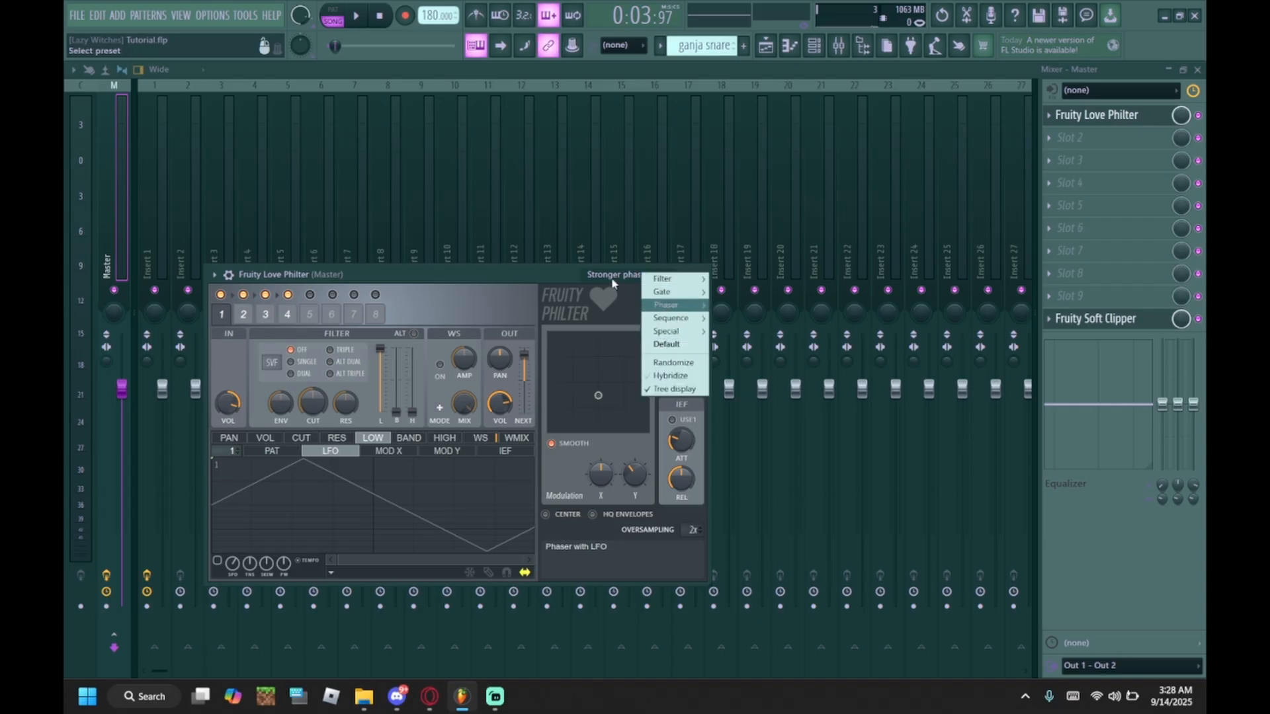
{"action": "mouse_move", "coordinate": [674, 339]}
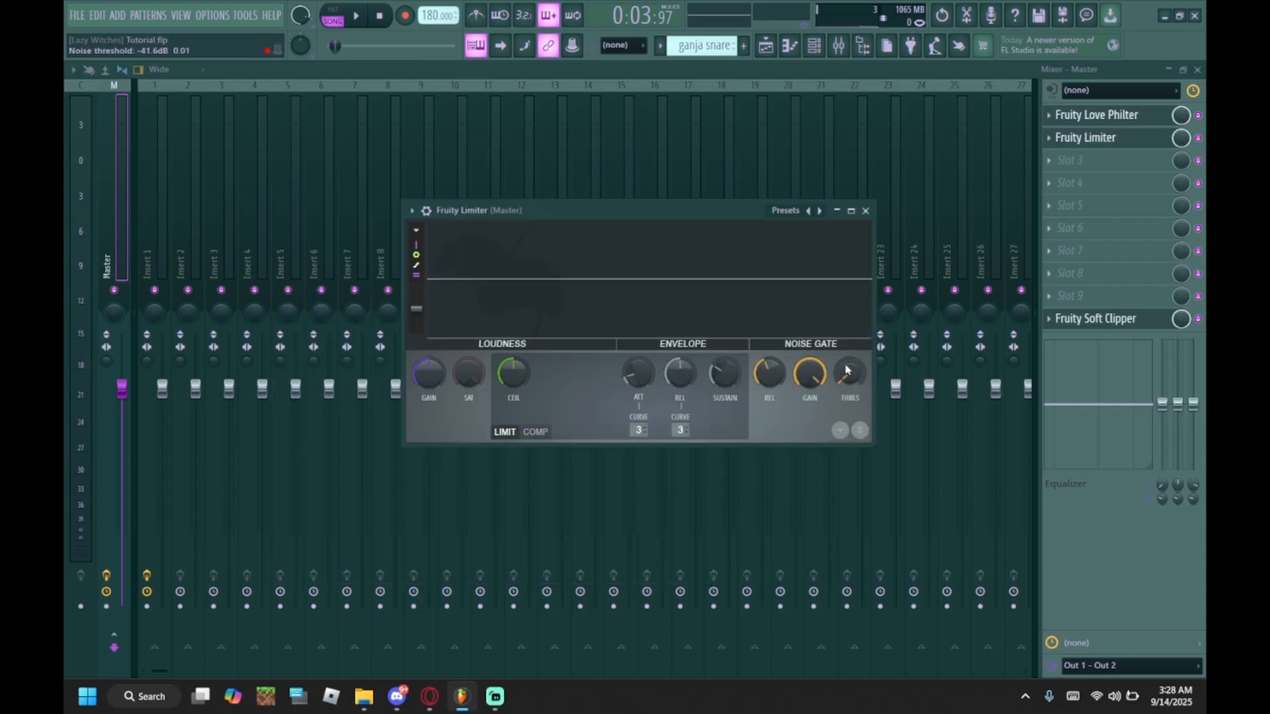
Step: Select an audio input for the Master track, adjust Fruity Limiter's noise gate threshold and raise its loudness gain
{"action": "left_click", "coordinate": [1072, 91]}
{"action": "left_click", "coordinate": [1079, 155]}
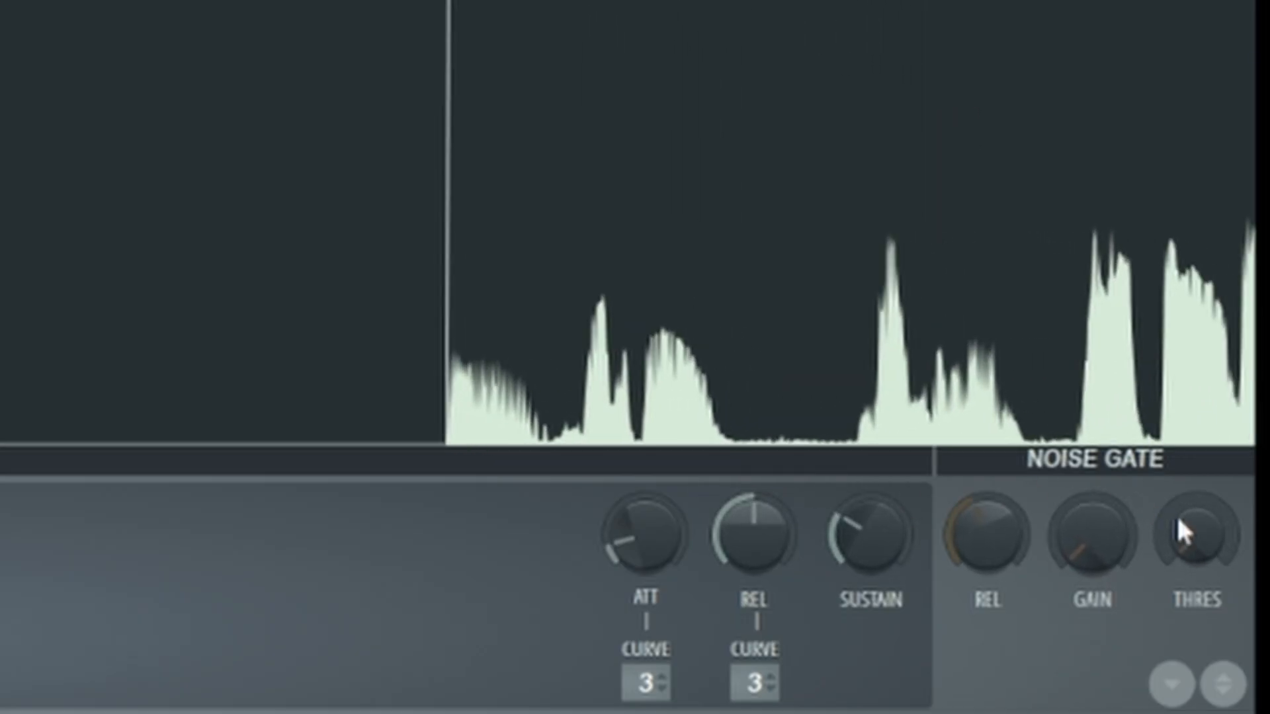
{"action": "scroll", "coordinate": [1175, 514], "scroll_direction": "up", "scroll_amount": 2}
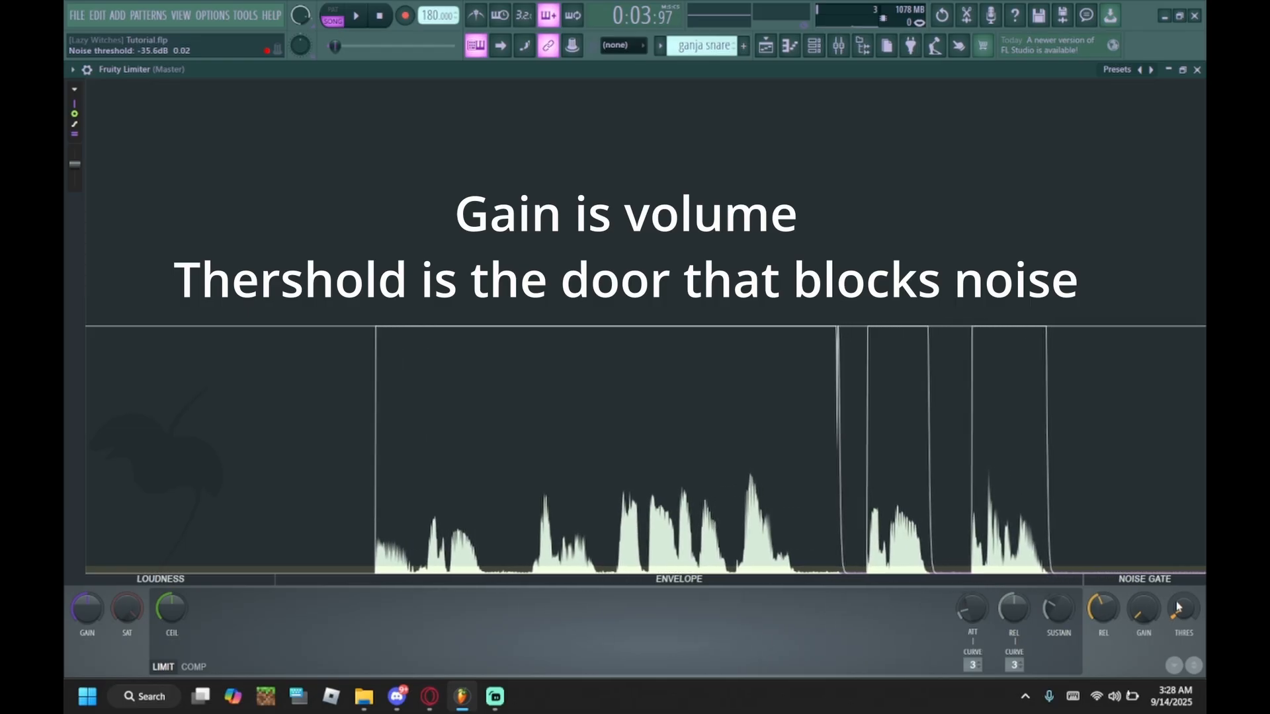
{"action": "left_click_drag", "start_coordinate": [1177, 606], "coordinate": [1143, 620]}
{"action": "left_click_drag", "start_coordinate": [90, 611], "coordinate": [90, 529]}
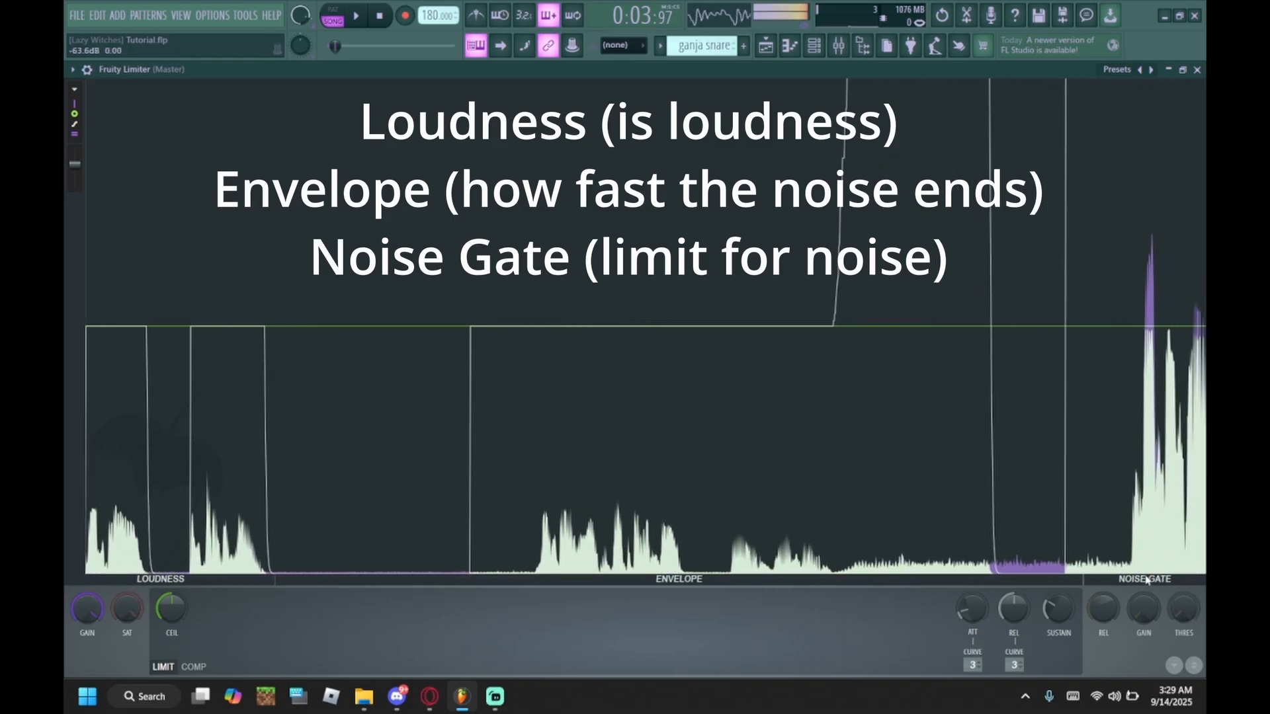
Step: Lower Fruity Limiter's loudness gain to -20 dB, adjust its noise gate threshold and delete the plugin from the Master track
{"action": "left_click_drag", "start_coordinate": [87, 608], "coordinate": [88, 677]}
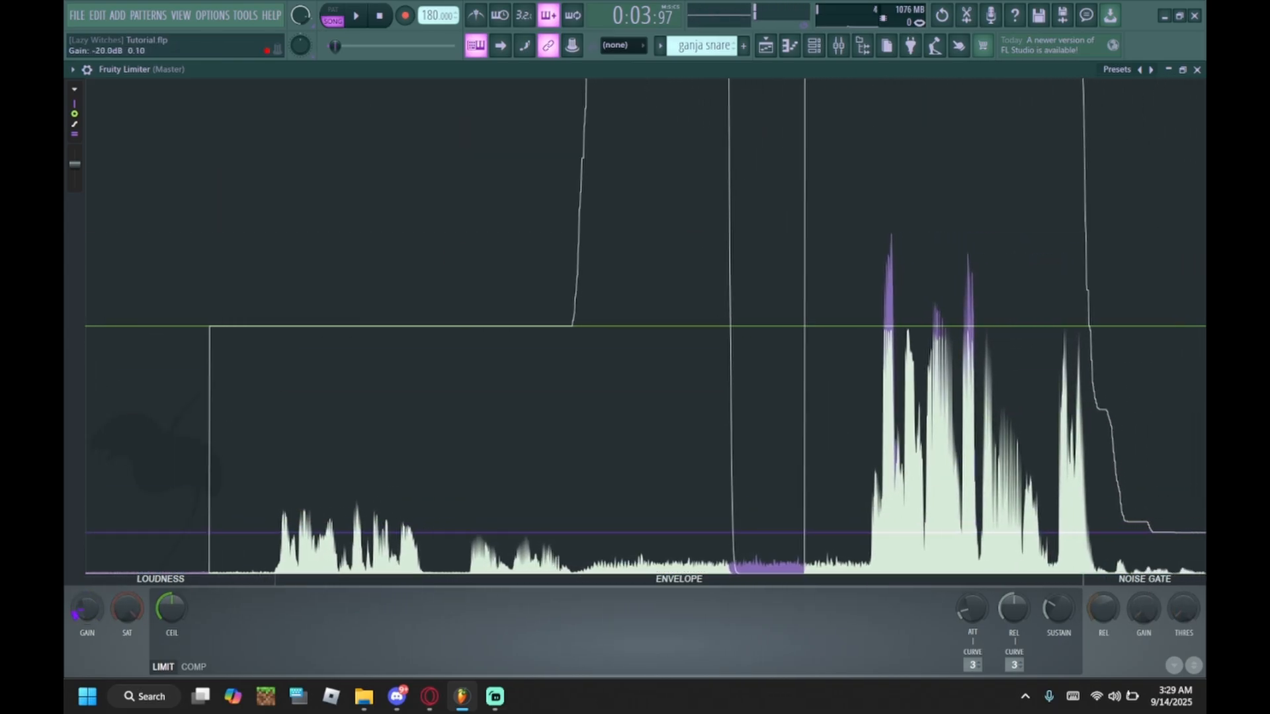
{"action": "left_click_drag", "start_coordinate": [1180, 614], "coordinate": [1180, 601]}
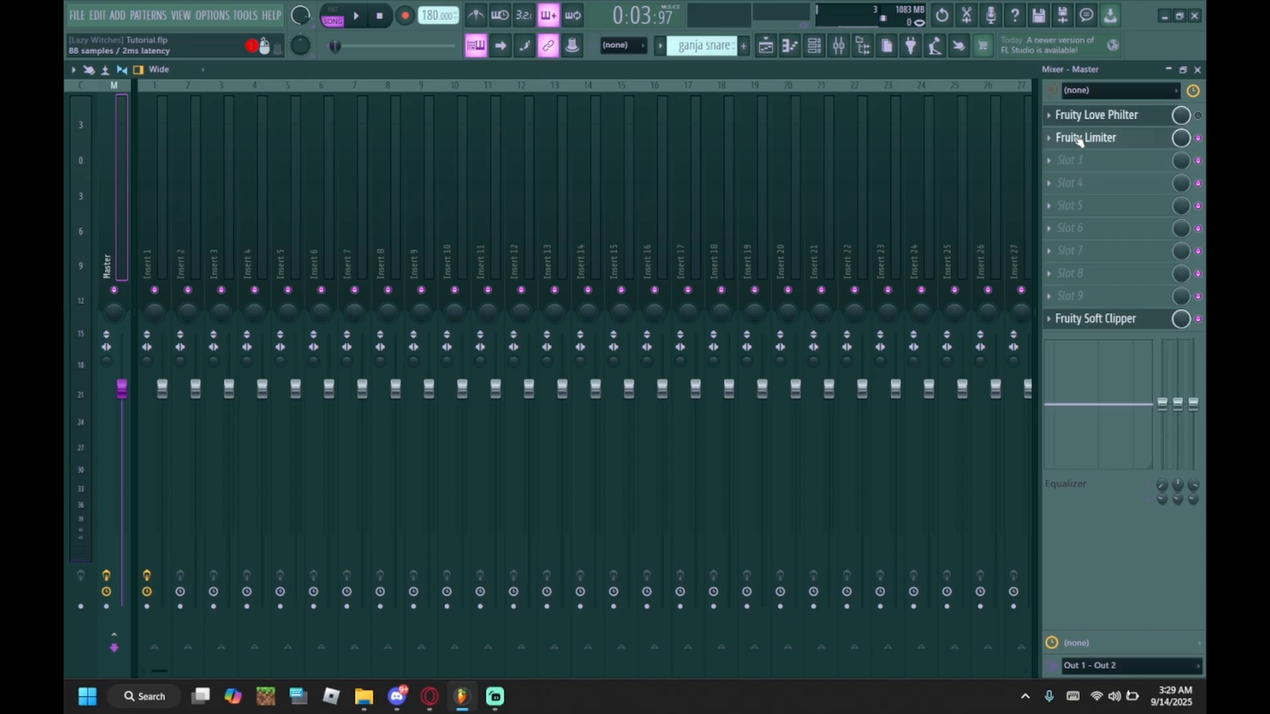
{"action": "right_click", "coordinate": [1077, 139]}
{"action": "left_click", "coordinate": [1058, 168]}
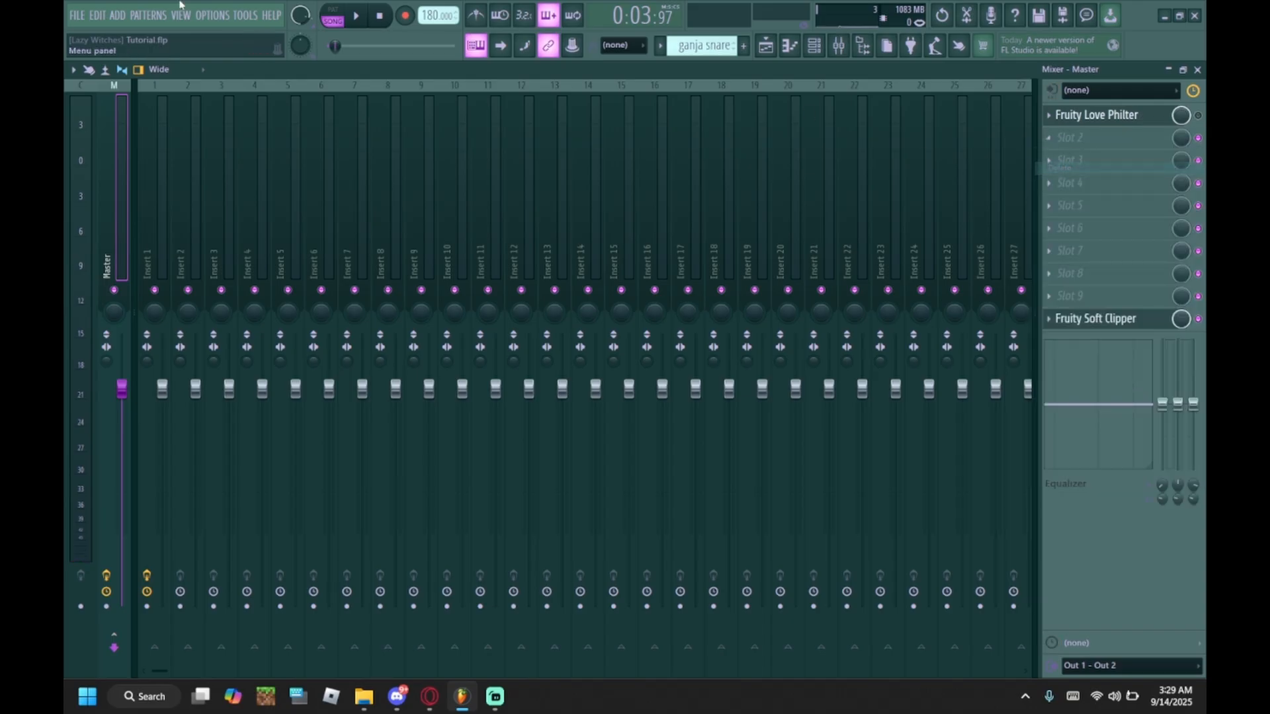
{"action": "left_click", "coordinate": [205, 18]}
{"action": "left_click", "coordinate": [231, 58]}
{"action": "left_click", "coordinate": [461, 220]}
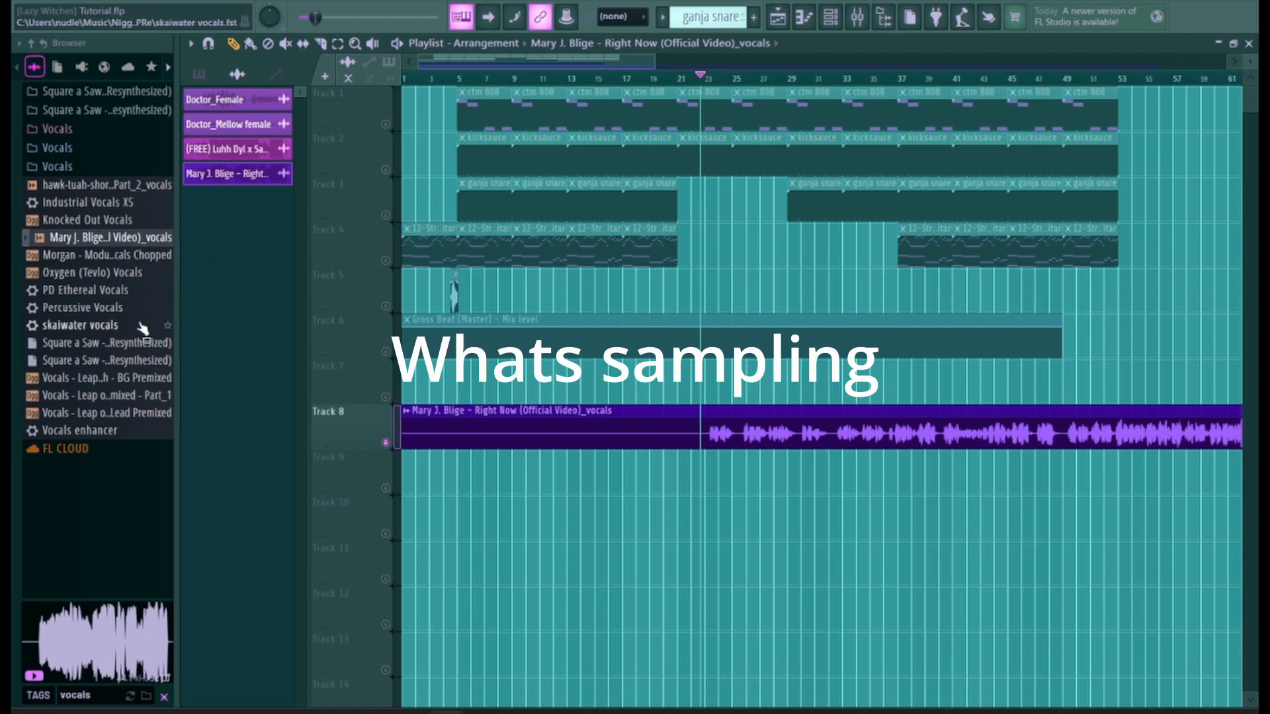
Step: Search the browser for "morgan" and delete the Mary J. Blige vocals clip from Track 8
{"action": "left_click", "coordinate": [108, 698]}
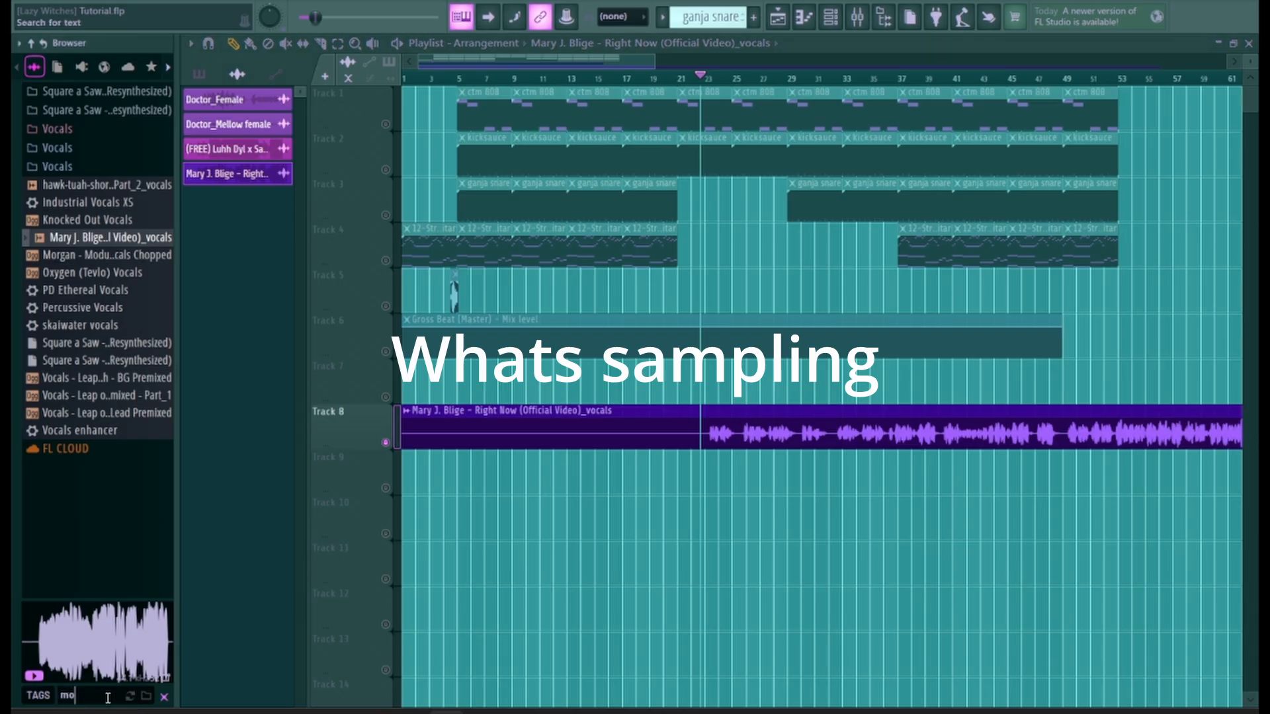
{"action": "right_click", "coordinate": [564, 448]}
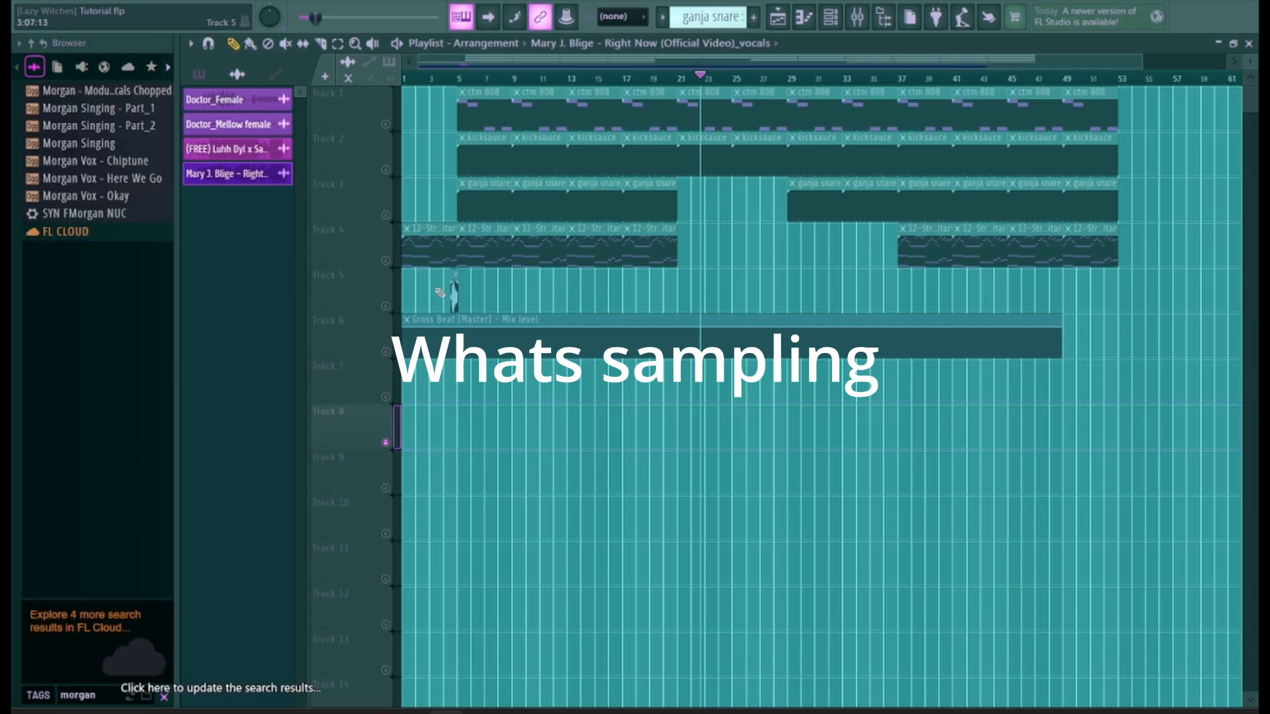
Step: Unmute all playlist tracks and return the playhead to the start of bar 1
{"action": "right_click", "coordinate": [392, 262]}
{"action": "left_click_drag", "start_coordinate": [457, 79], "coordinate": [405, 80]}
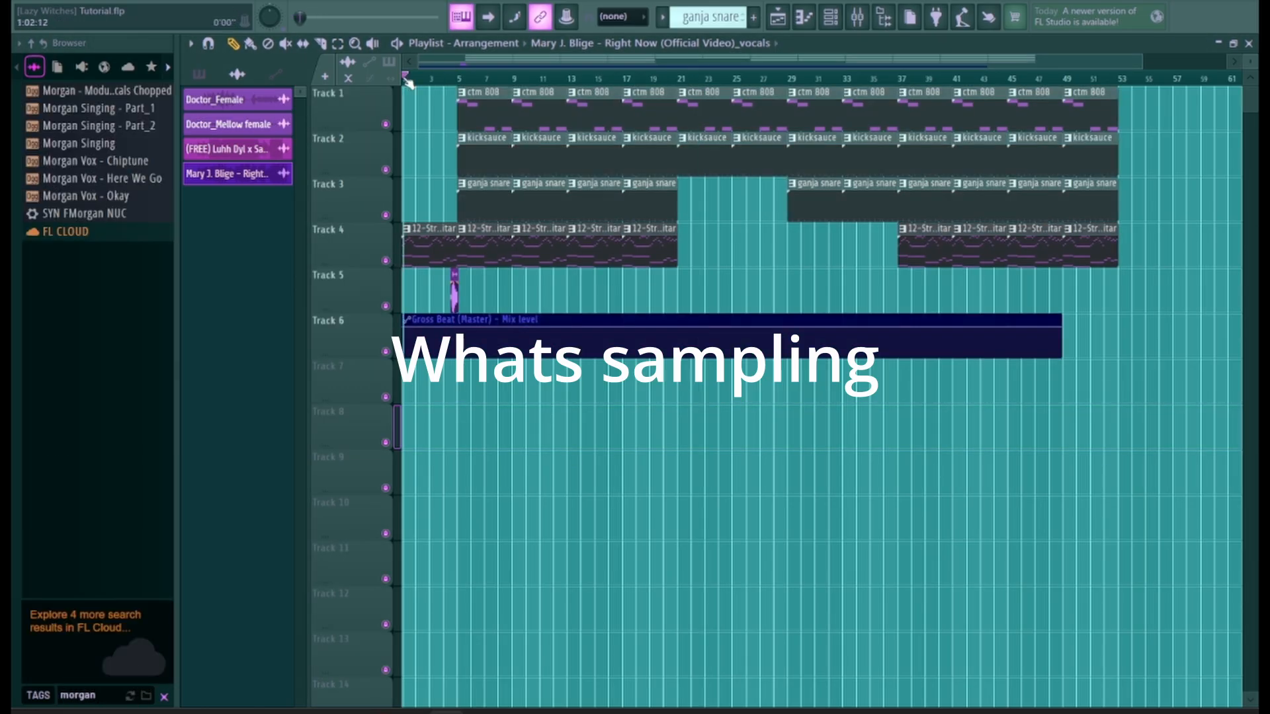
{"action": "left_click", "coordinate": [407, 229]}
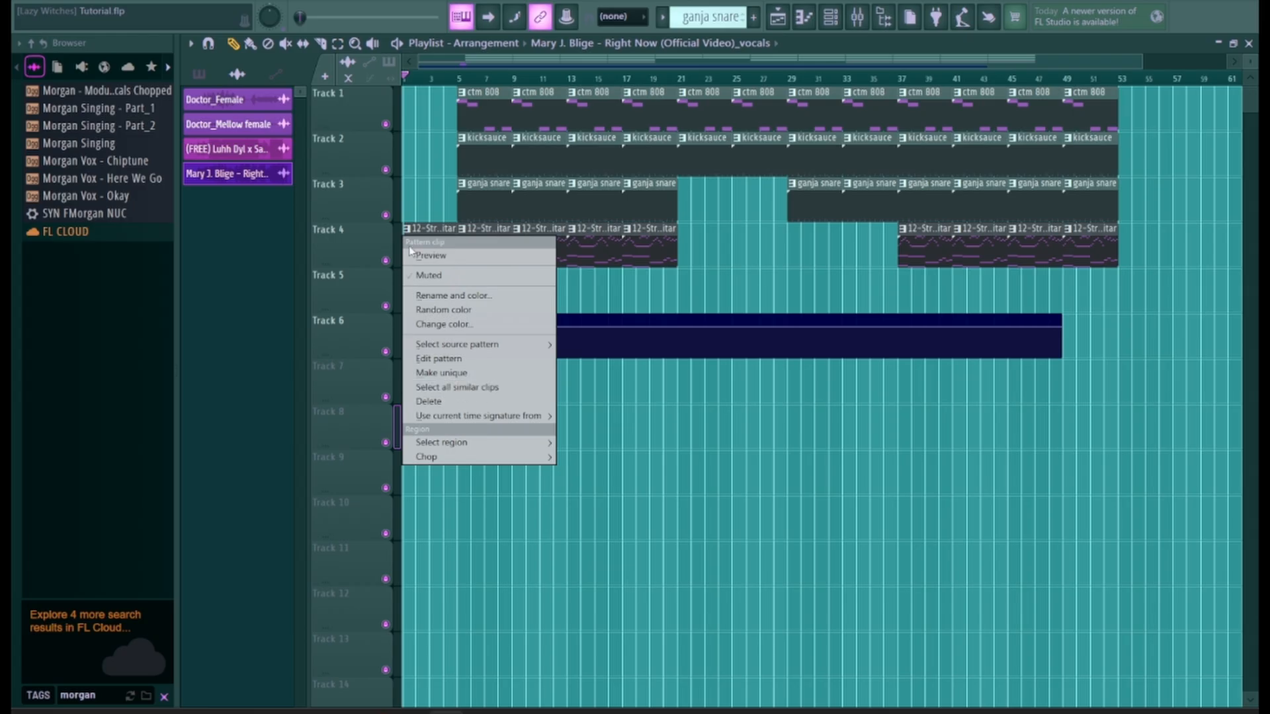
{"action": "left_click", "coordinate": [572, 245]}
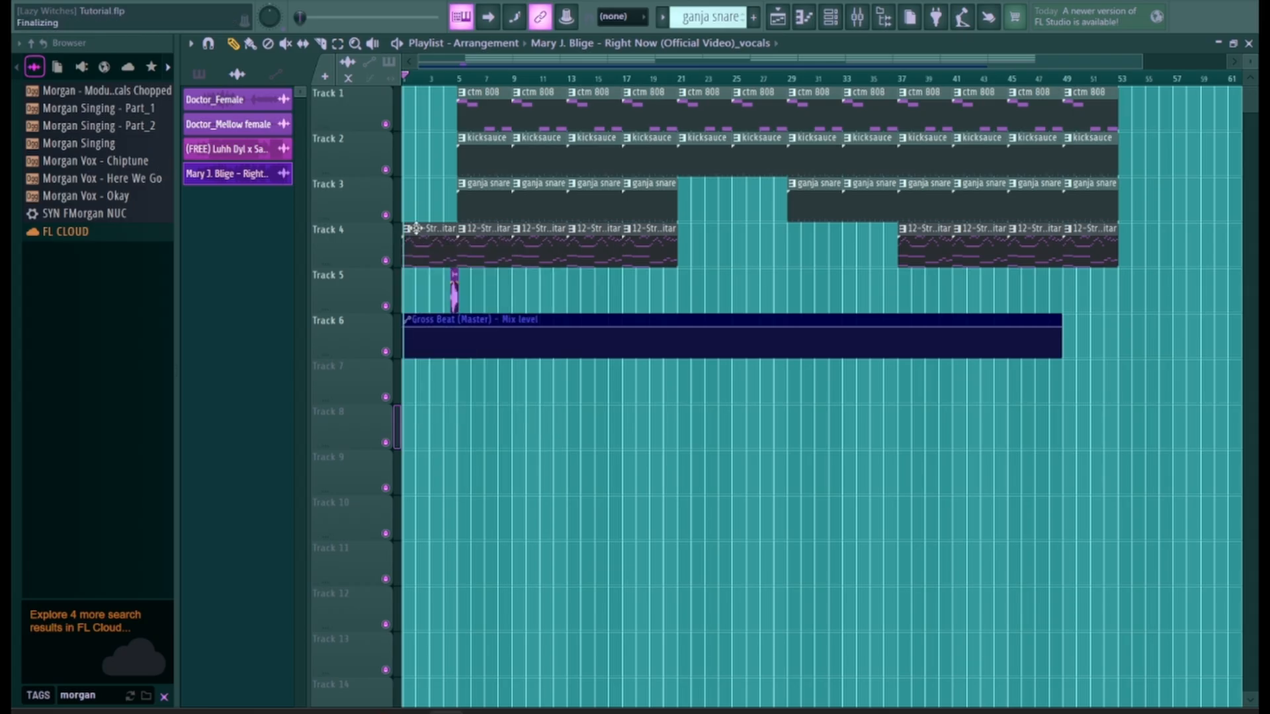
{"action": "right_click", "coordinate": [368, 223]}
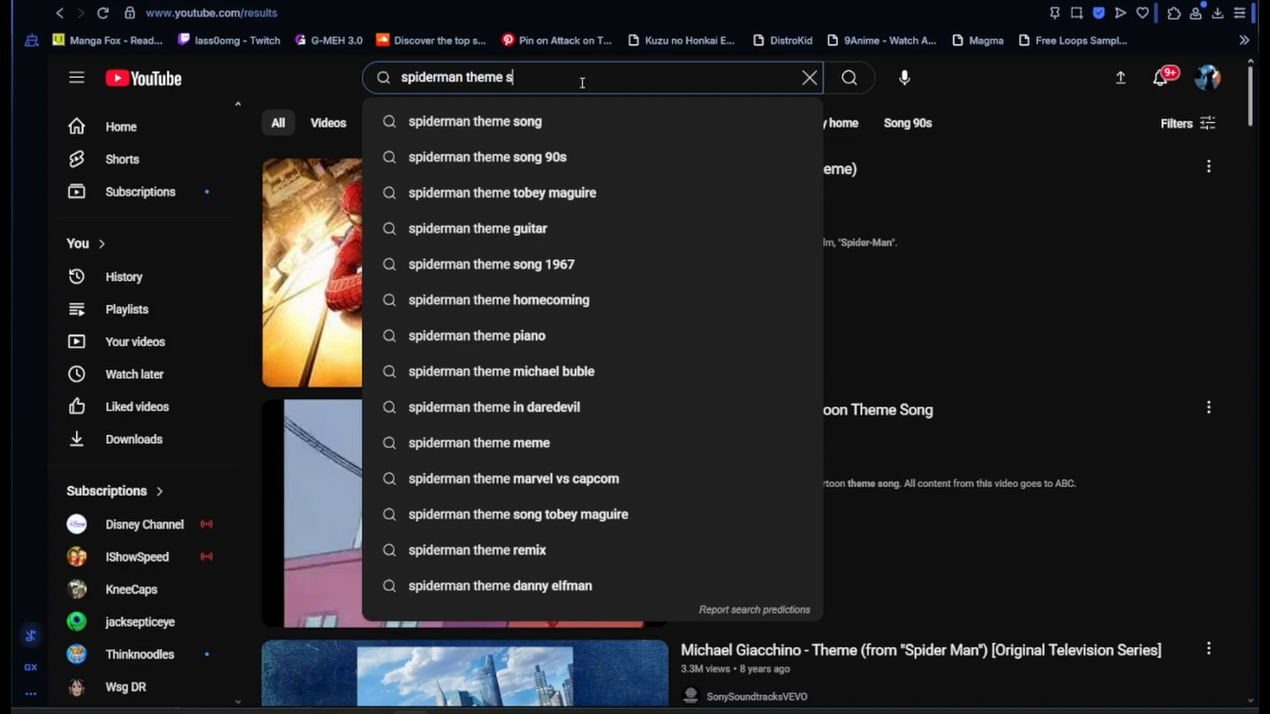
Step: Search YouTube for "spiderman theme spectacular" and choose a video from the results
{"action": "type", "text": "pectu"}
{"action": "key", "text": "BackSpace"}
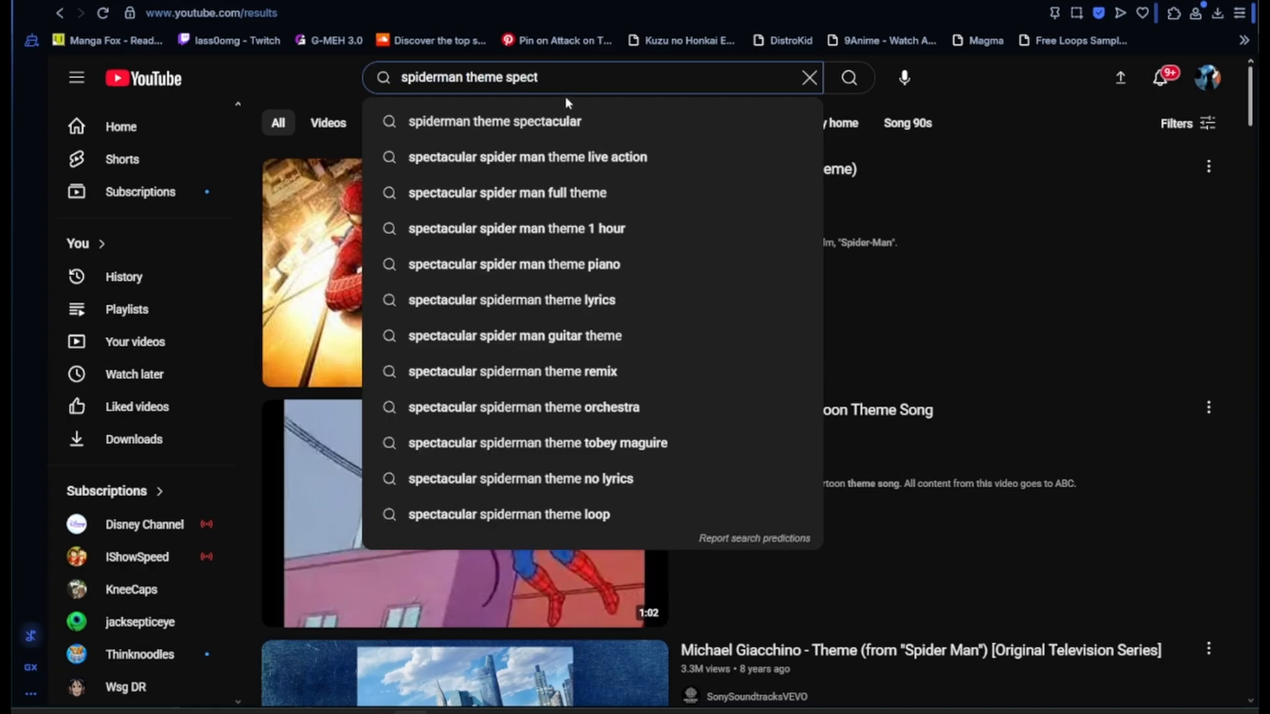
{"action": "left_click", "coordinate": [568, 119]}
{"action": "left_click", "coordinate": [533, 348]}
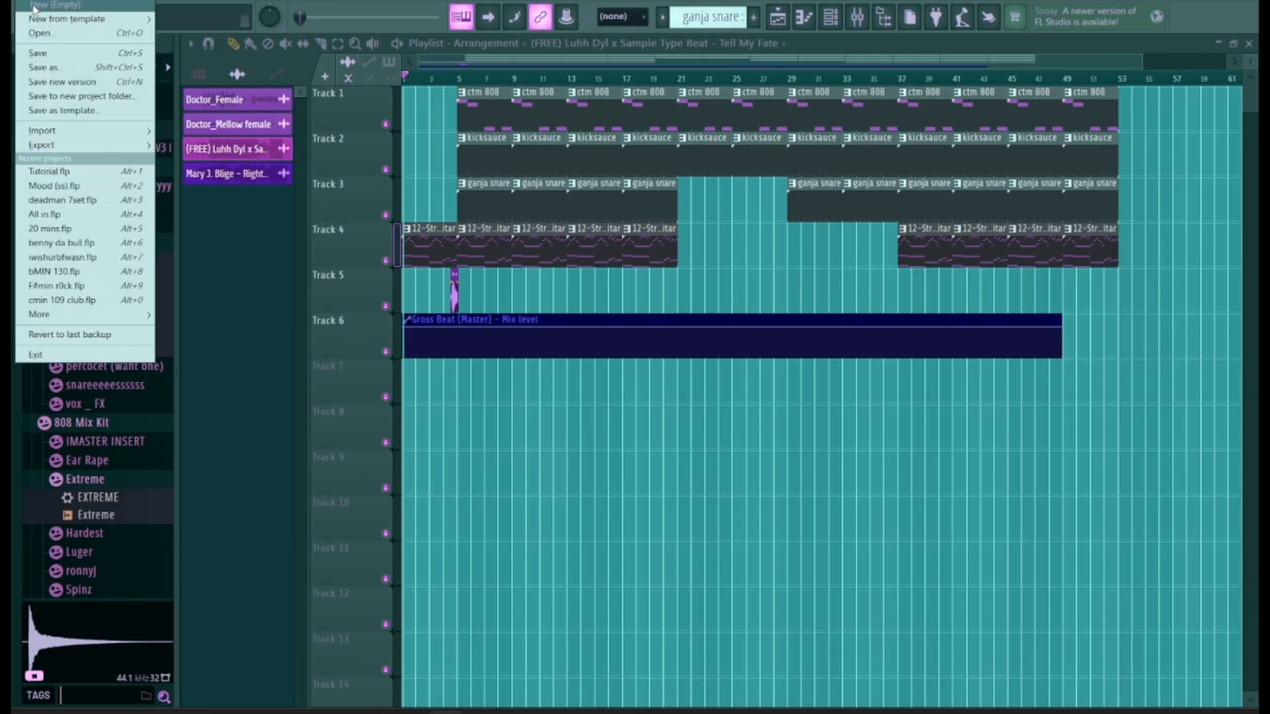
Step: Switch to FL Studio, start a new empty project and cancel the dialog for its name and location
{"action": "left_click", "coordinate": [33, 7]}
{"action": "left_click", "coordinate": [670, 388]}
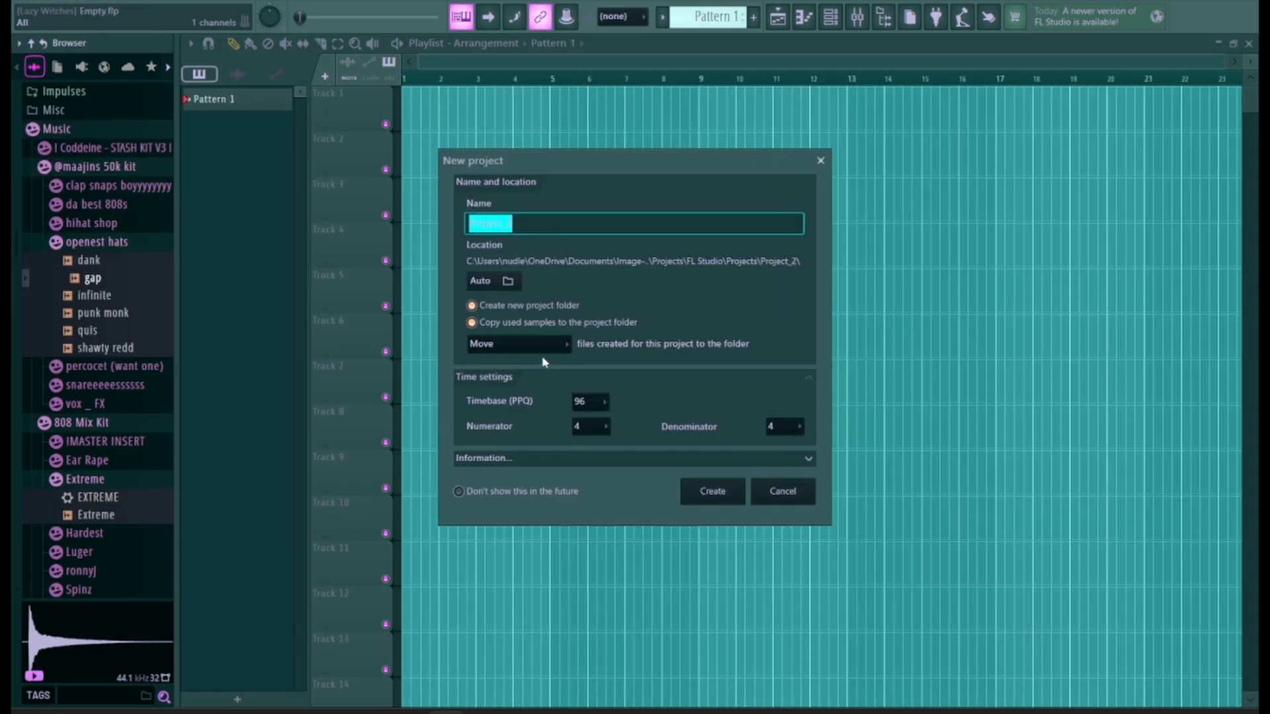
{"action": "left_click", "coordinate": [794, 501]}
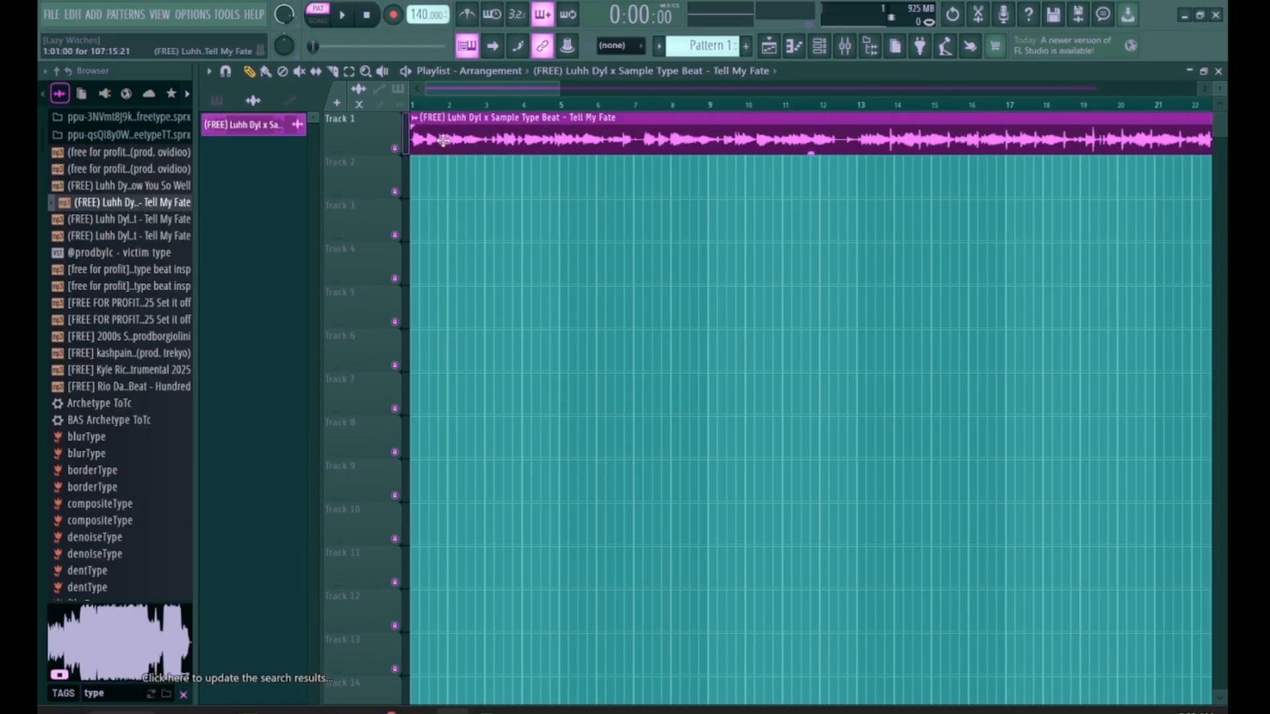
Step: Open the Luhh Dyl sample clip on Track 1 in the Edison audio editor and show its sample properties
{"action": "double_click", "coordinate": [443, 140]}
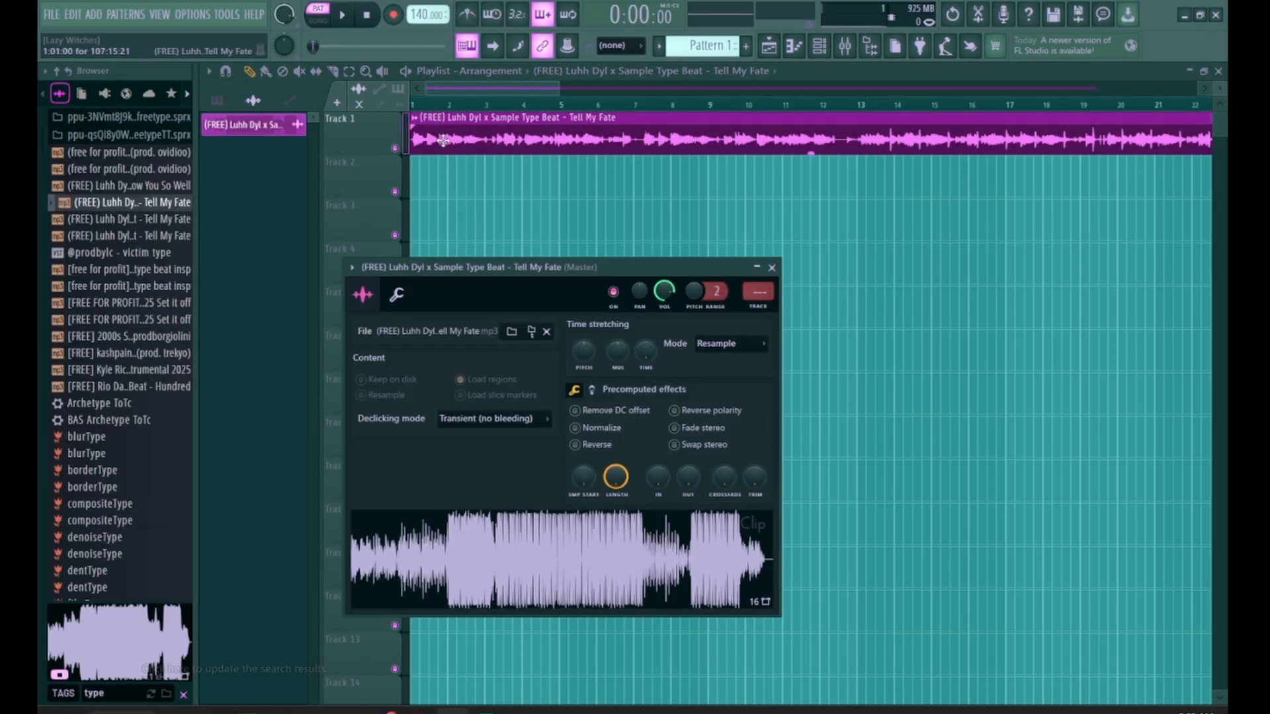
{"action": "right_click", "coordinate": [490, 569]}
{"action": "left_click", "coordinate": [537, 534]}
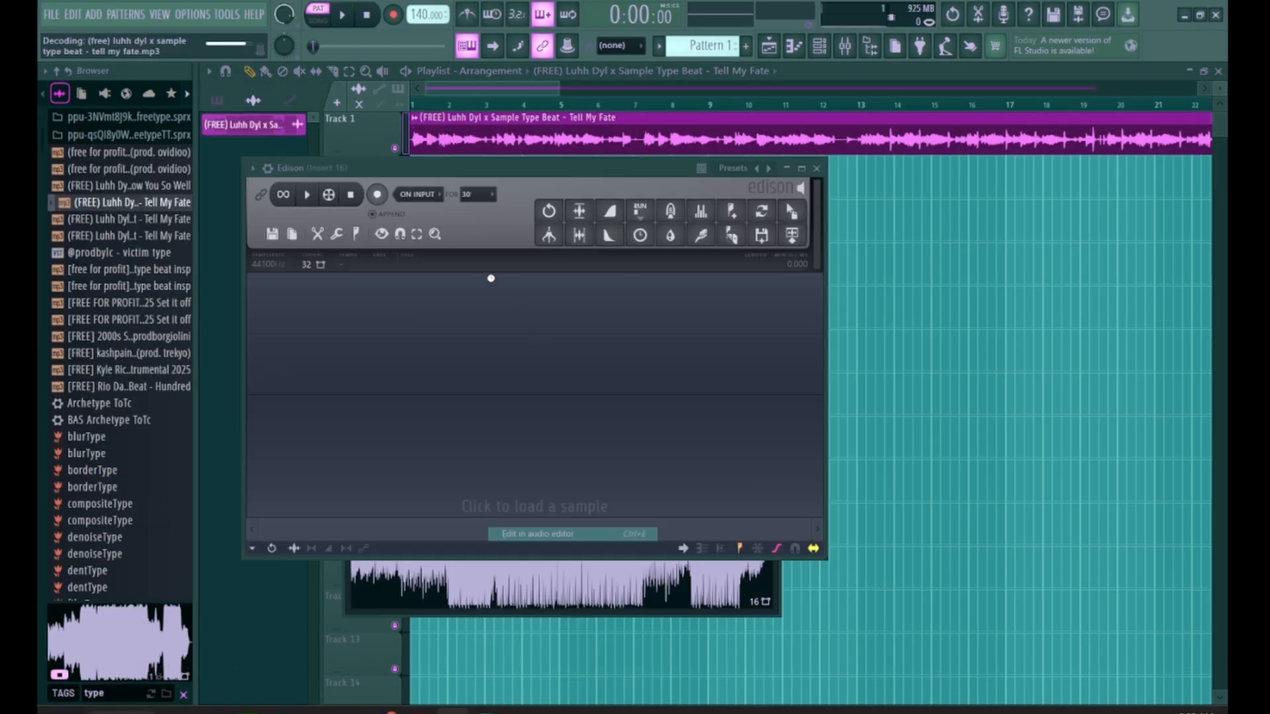
{"action": "left_click", "coordinate": [537, 263]}
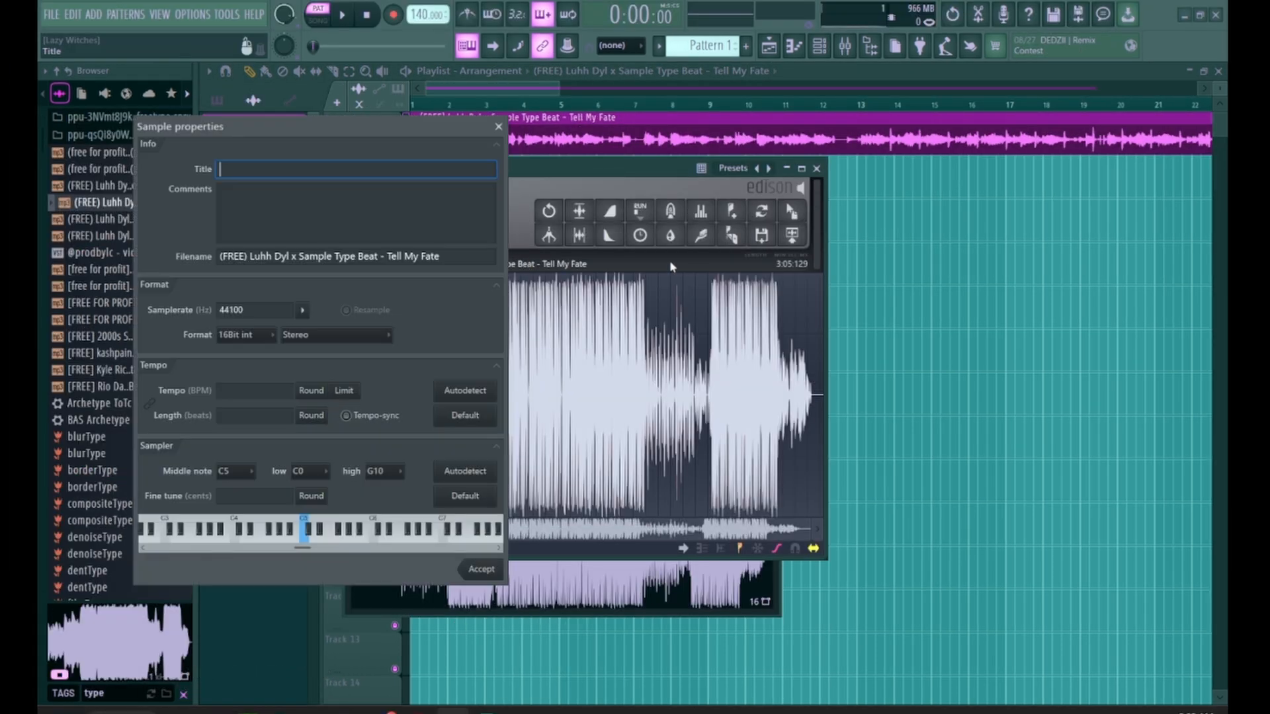
Step: Autodetect the sample's tempo as a song with constant tempo, then close the properties, Edison and the sample's channel settings
{"action": "left_click", "coordinate": [465, 390]}
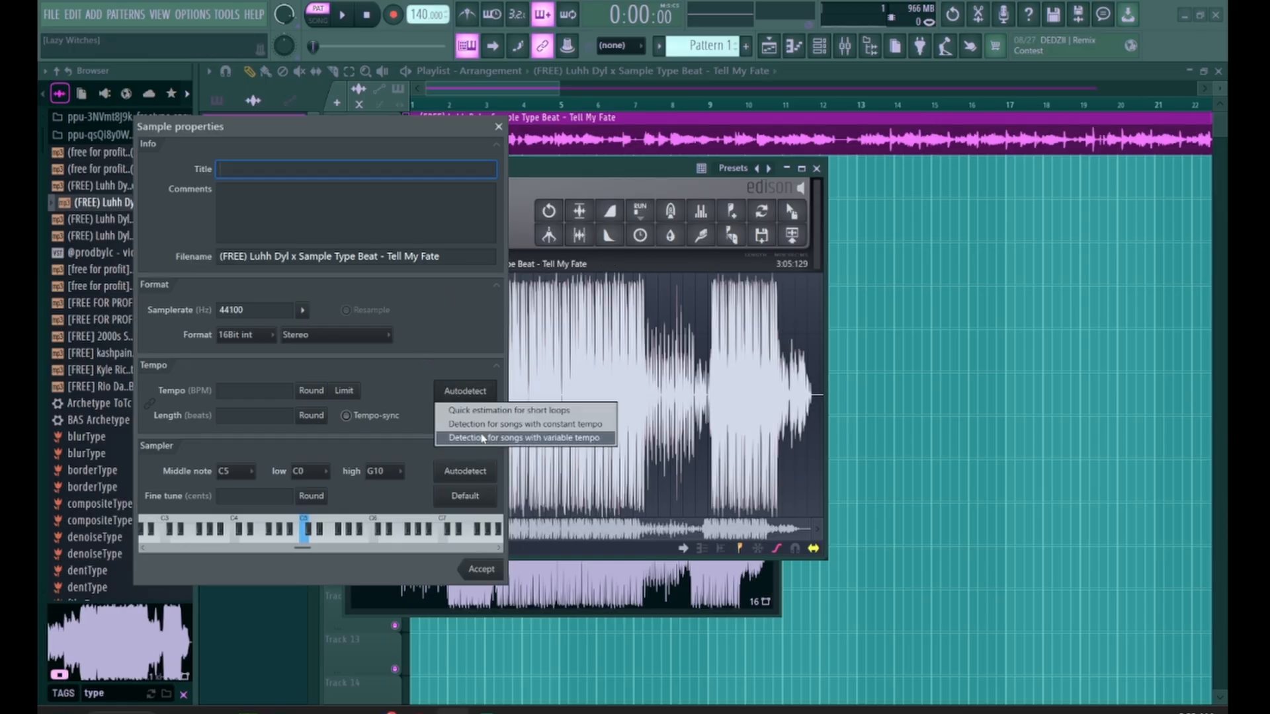
{"action": "left_click", "coordinate": [481, 427]}
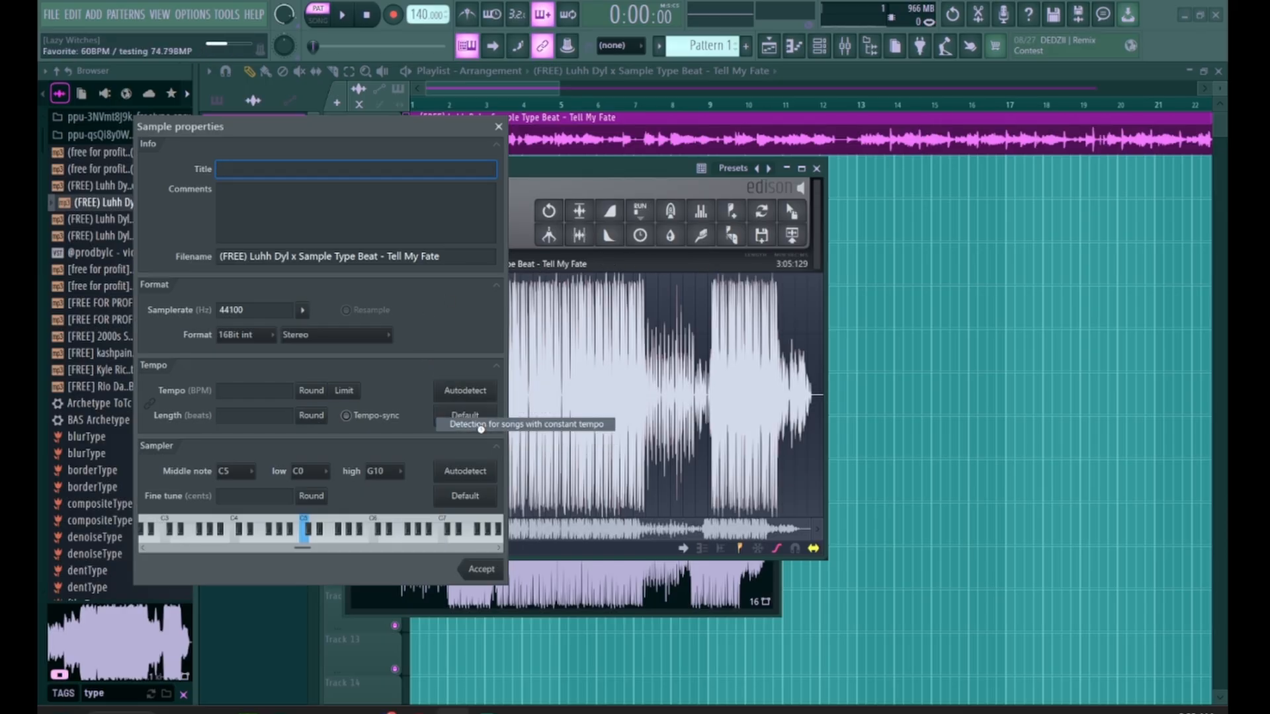
{"action": "left_click", "coordinate": [498, 126]}
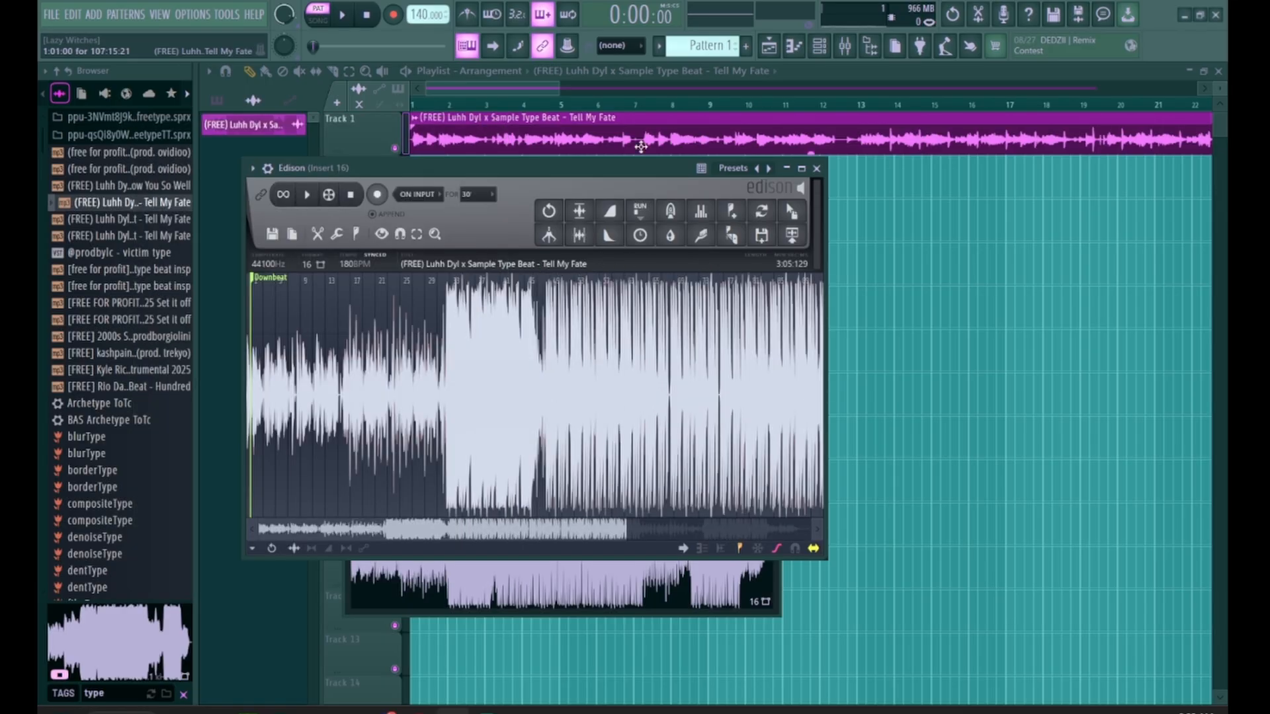
{"action": "left_click", "coordinate": [816, 168]}
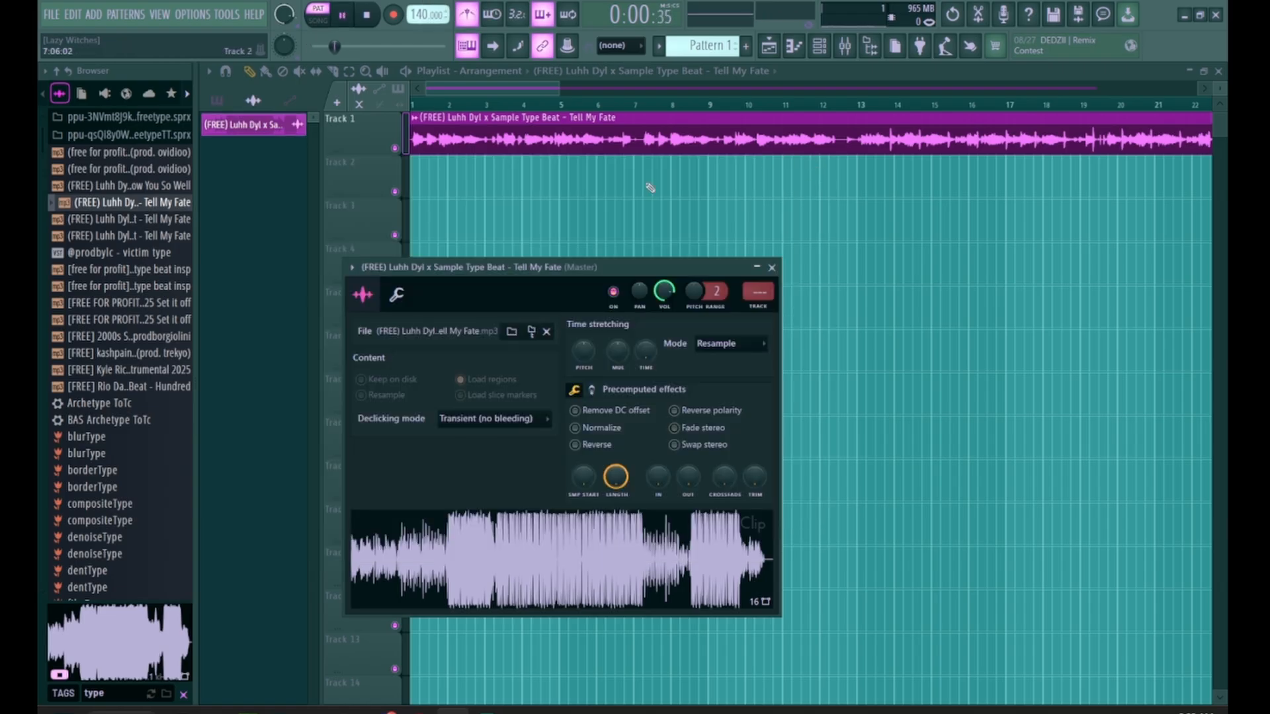
{"action": "left_click", "coordinate": [772, 267]}
Step: Play the sample clip against the metronome in song mode, slightly adjust its start on Track 1 and replay it
{"action": "key", "text": "space"}
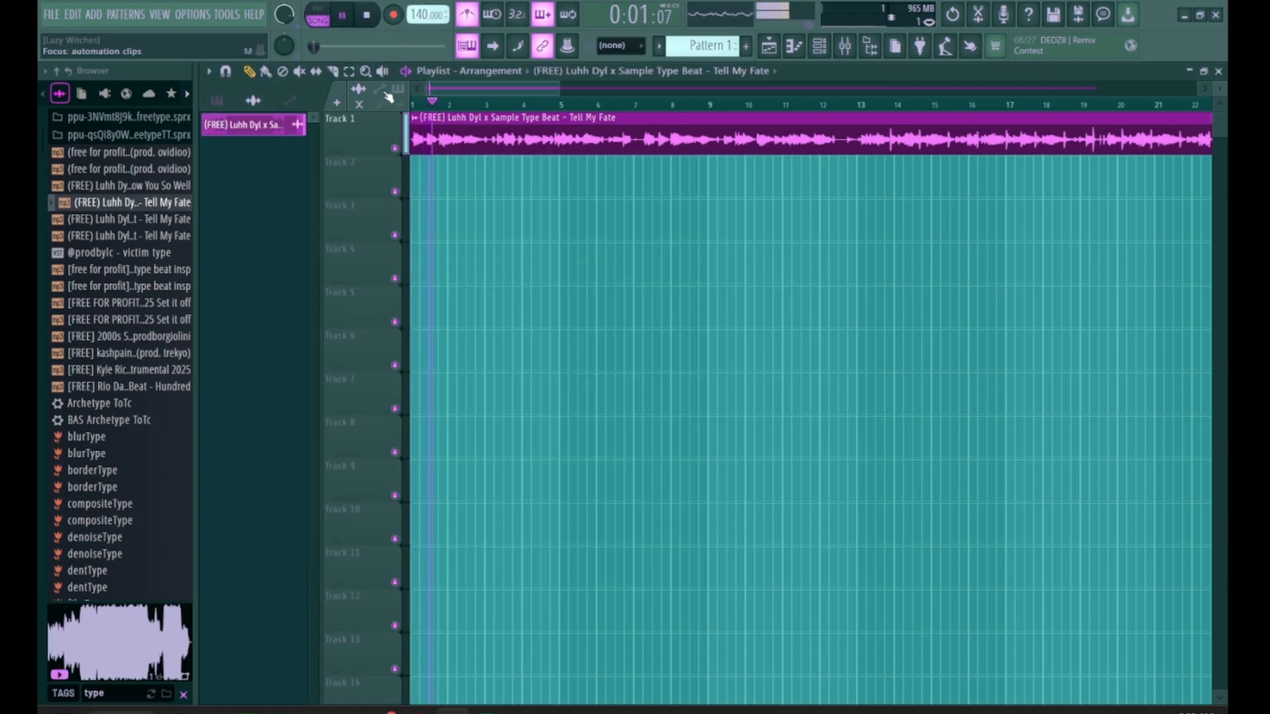
{"action": "key", "text": "space"}
{"action": "scroll", "coordinate": [434, 106], "scroll_direction": "up", "scroll_amount": 4}
{"action": "left_click_drag", "start_coordinate": [450, 142], "coordinate": [450, 142]}
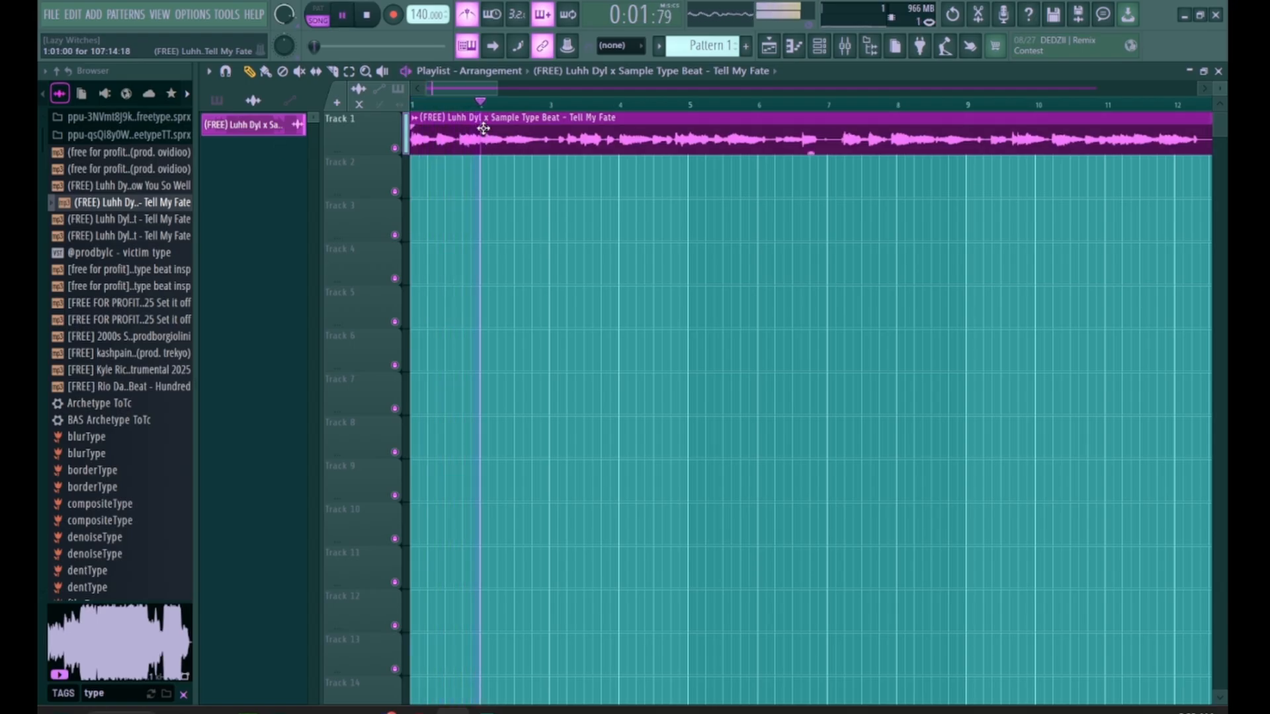
{"action": "key", "text": "space"}
Step: Set the project tempo to 180 BPM and play the sample against the metronome
{"action": "left_click_drag", "start_coordinate": [420, 17], "coordinate": [420, 15]}
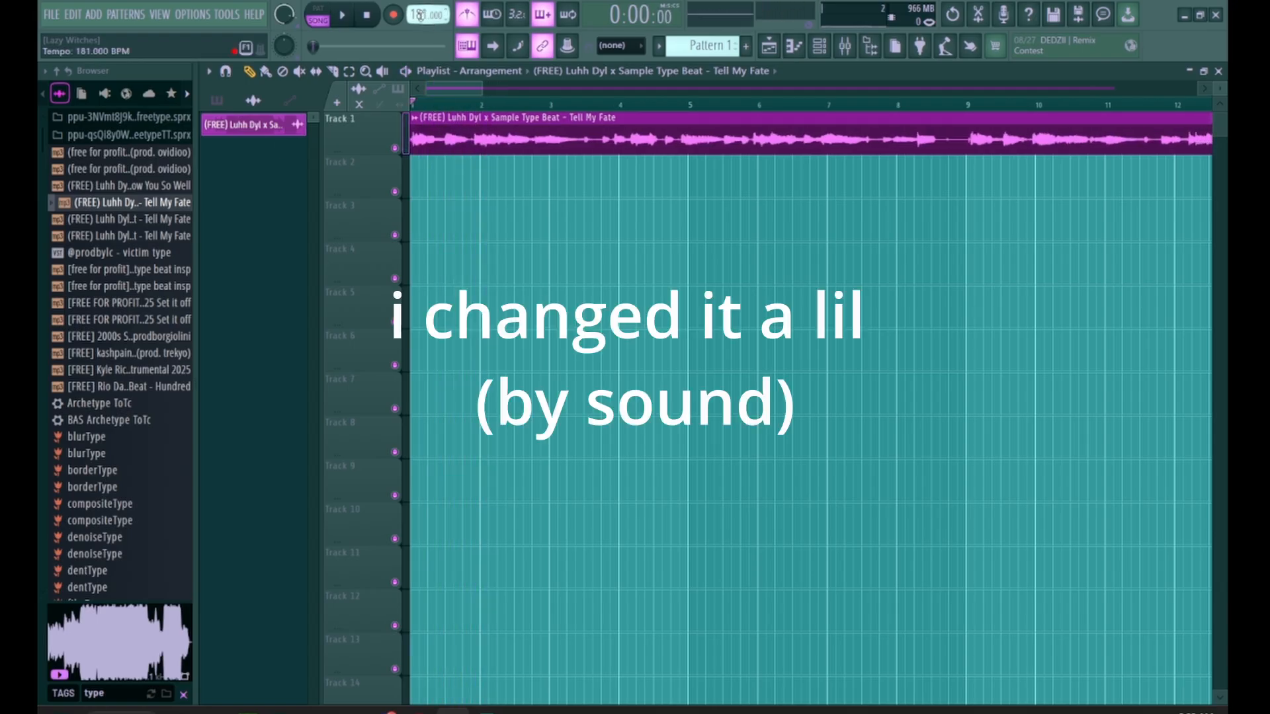
{"action": "key", "text": "space"}
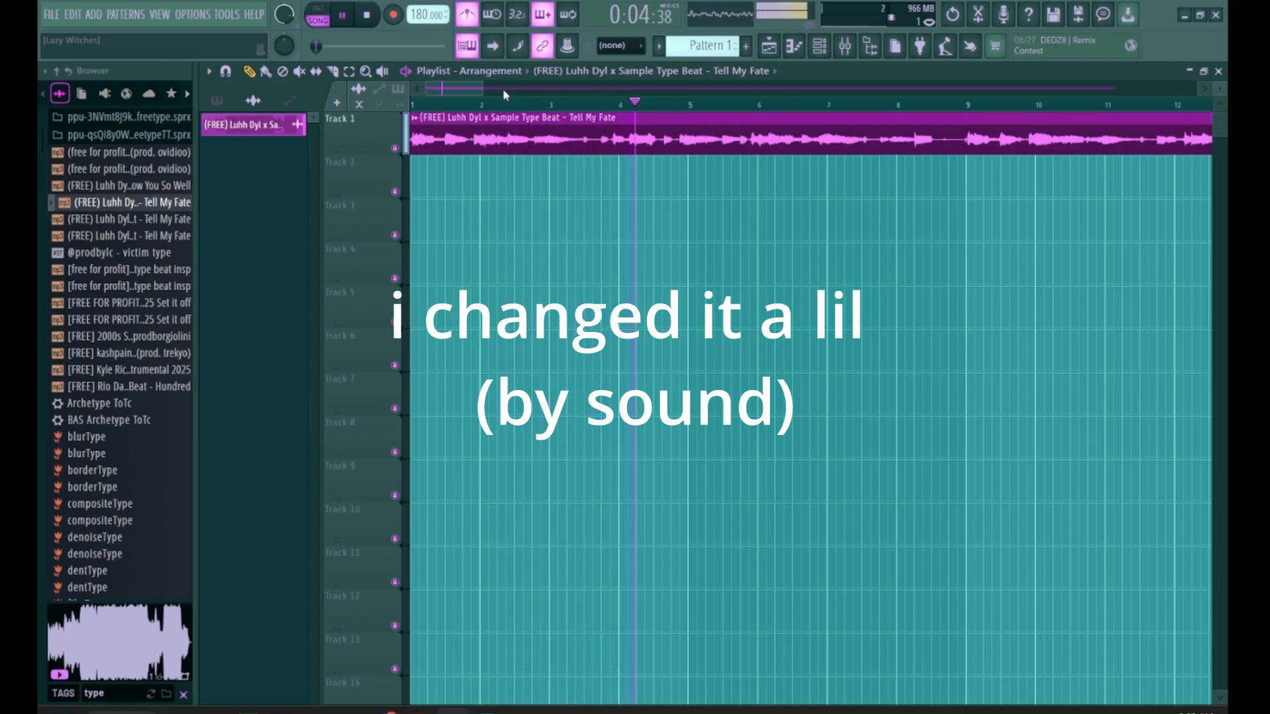
{"action": "key", "text": "space"}
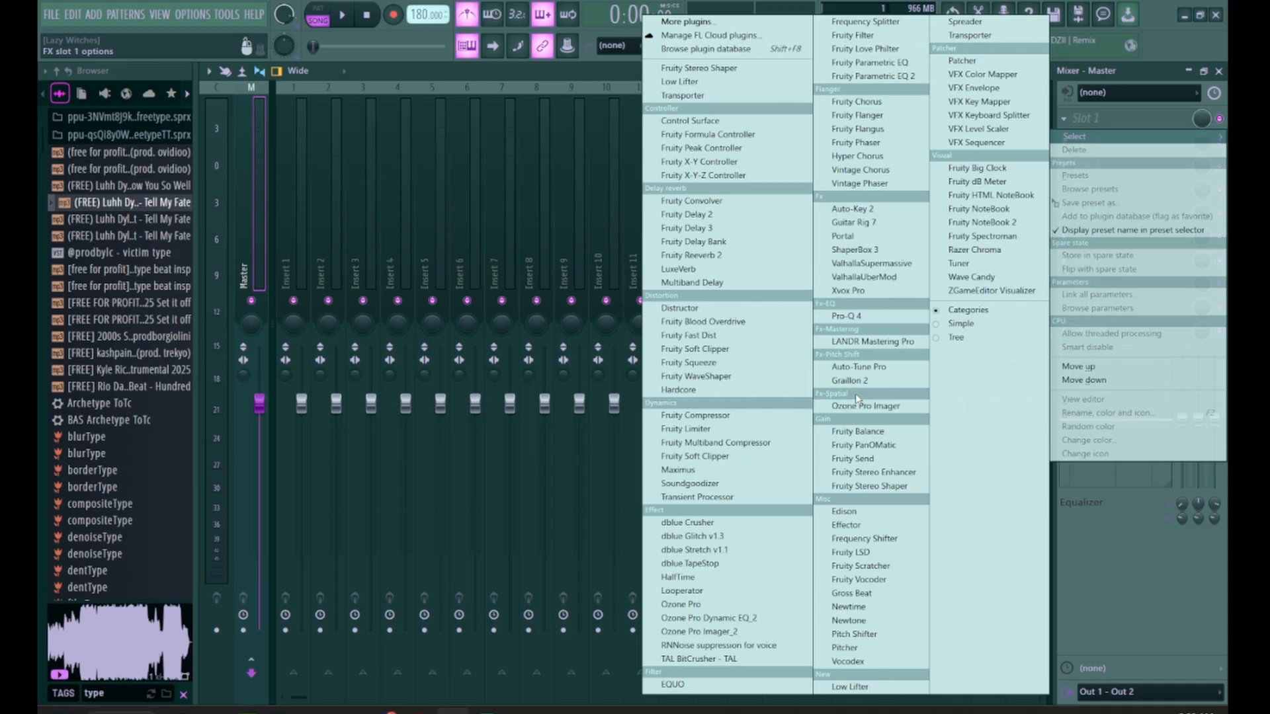
Step: Load Auto-Key 2 in the Master track's first effect slot and play the sample to detect its key and tuning
{"action": "left_click", "coordinate": [855, 208]}
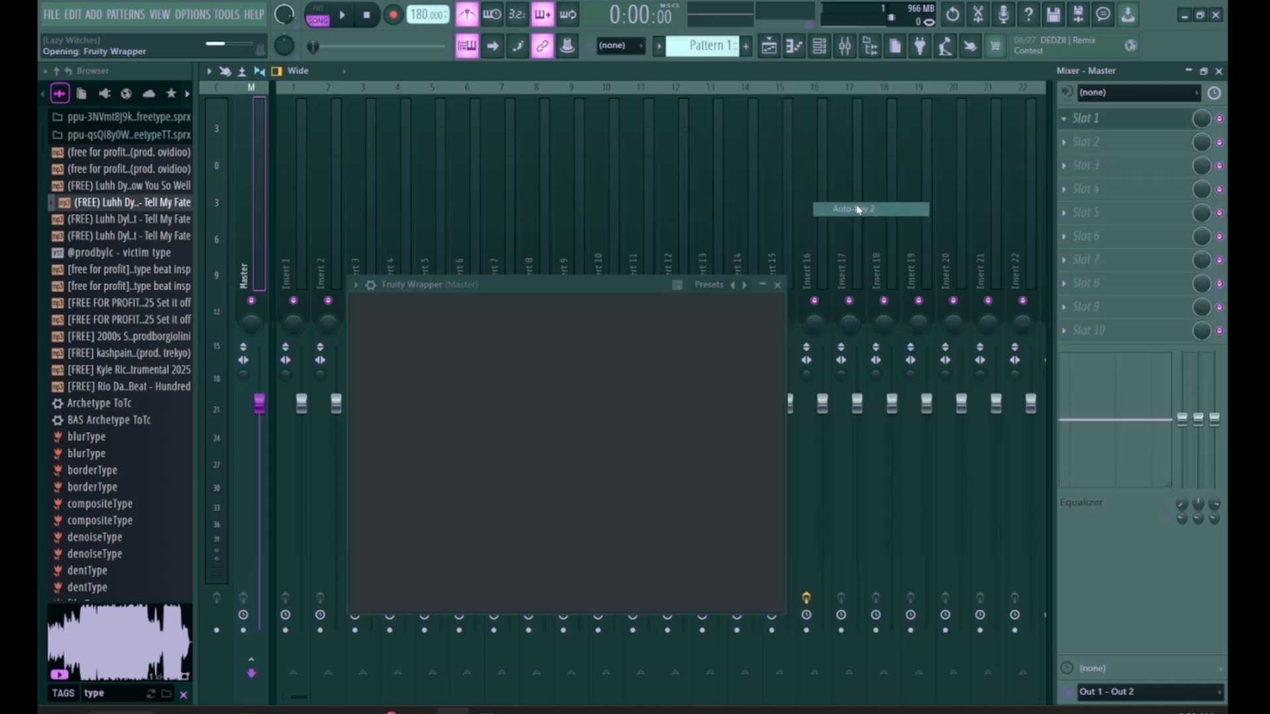
{"action": "key", "text": "space"}
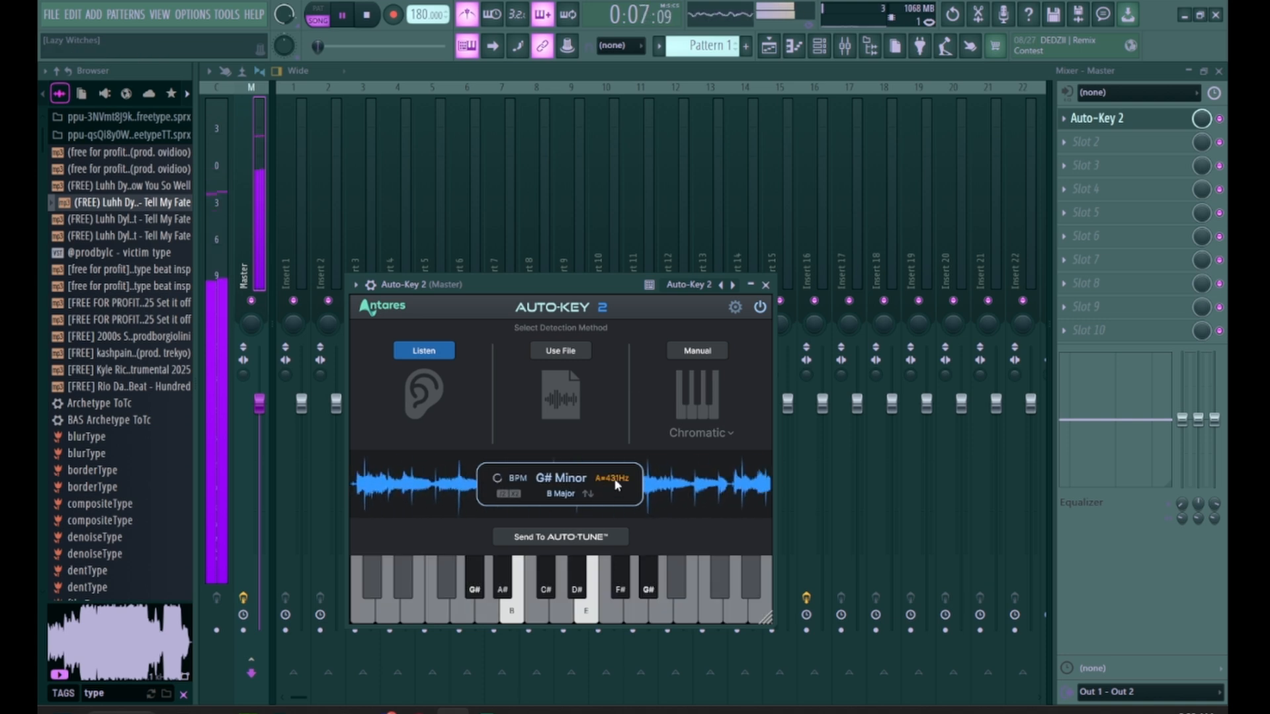
{"action": "key", "text": "space"}
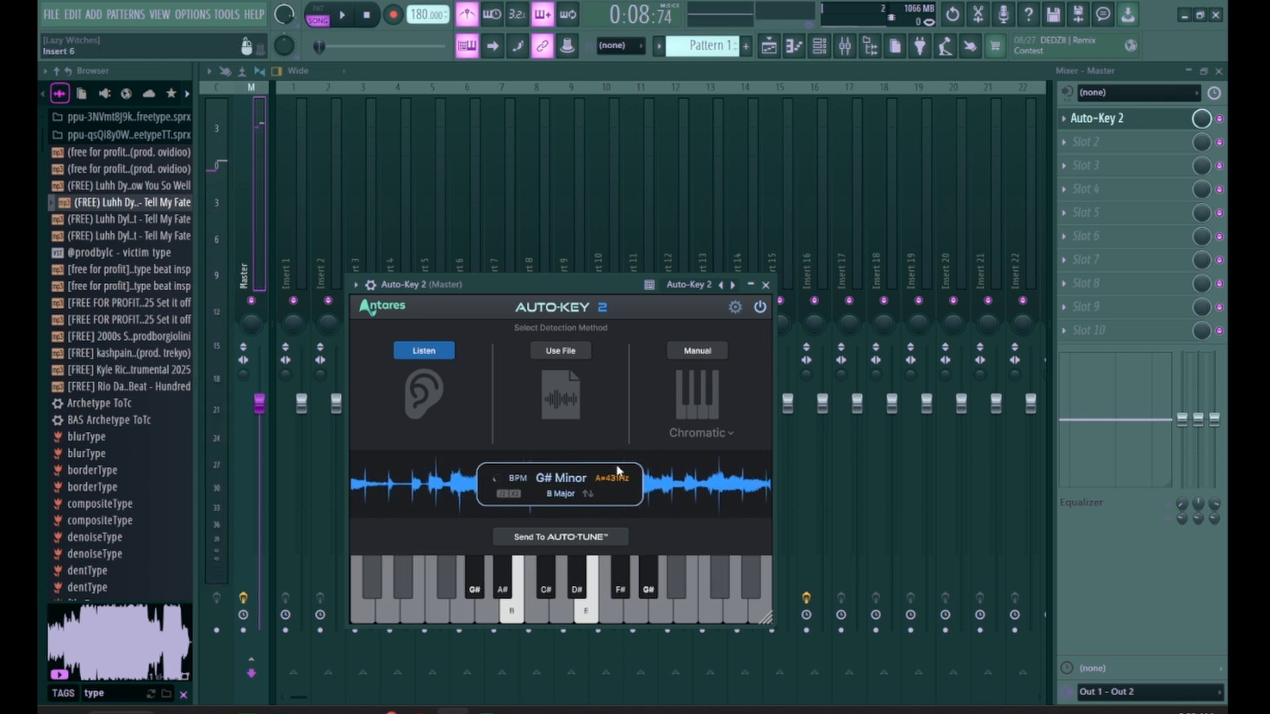
{"action": "mouse_move", "coordinate": [613, 485]}
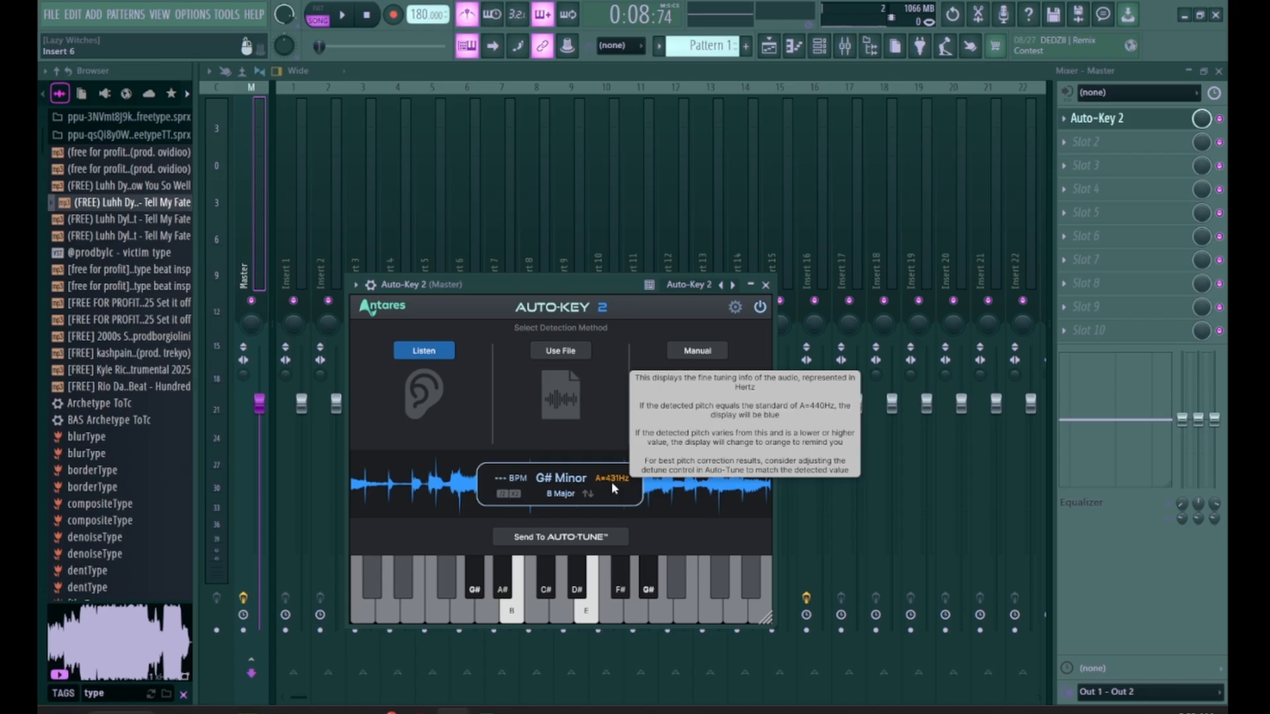
Step: Load Auto-Tune Pro on Insert 1, try lowering its Detune to about 437.7 Hz and delete the plugin
{"action": "left_click", "coordinate": [295, 198]}
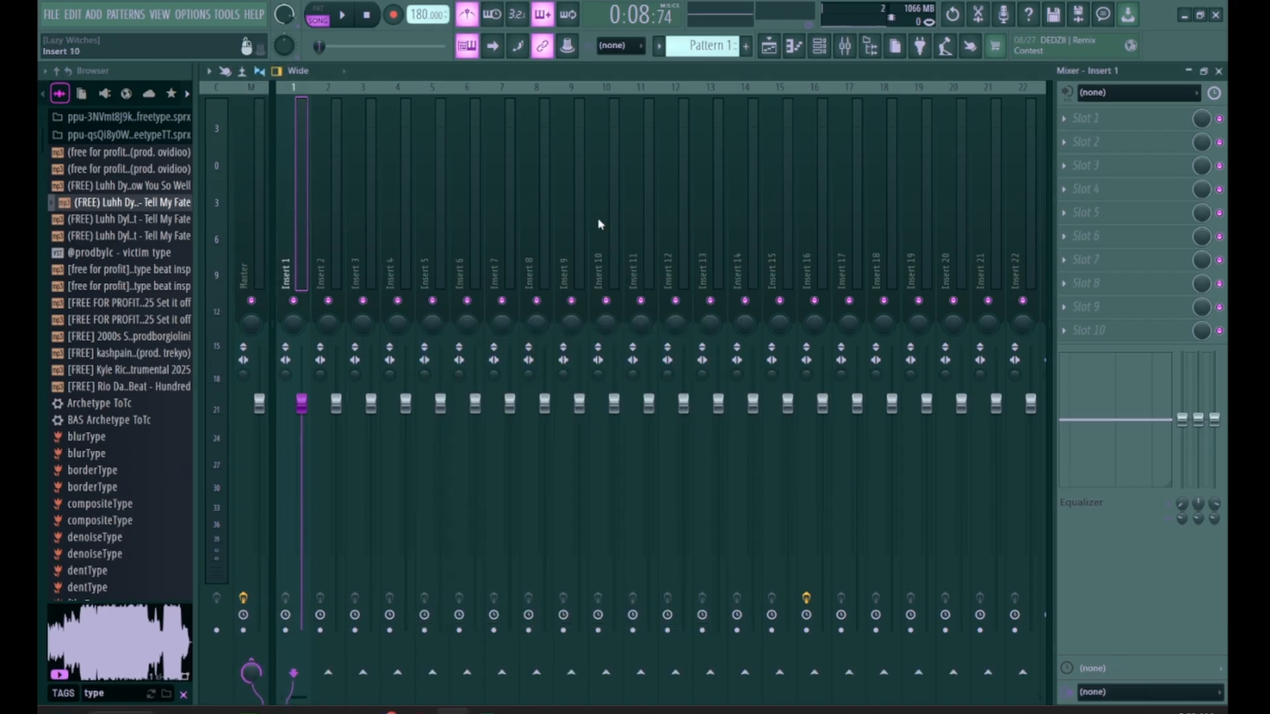
{"action": "left_click", "coordinate": [1101, 120]}
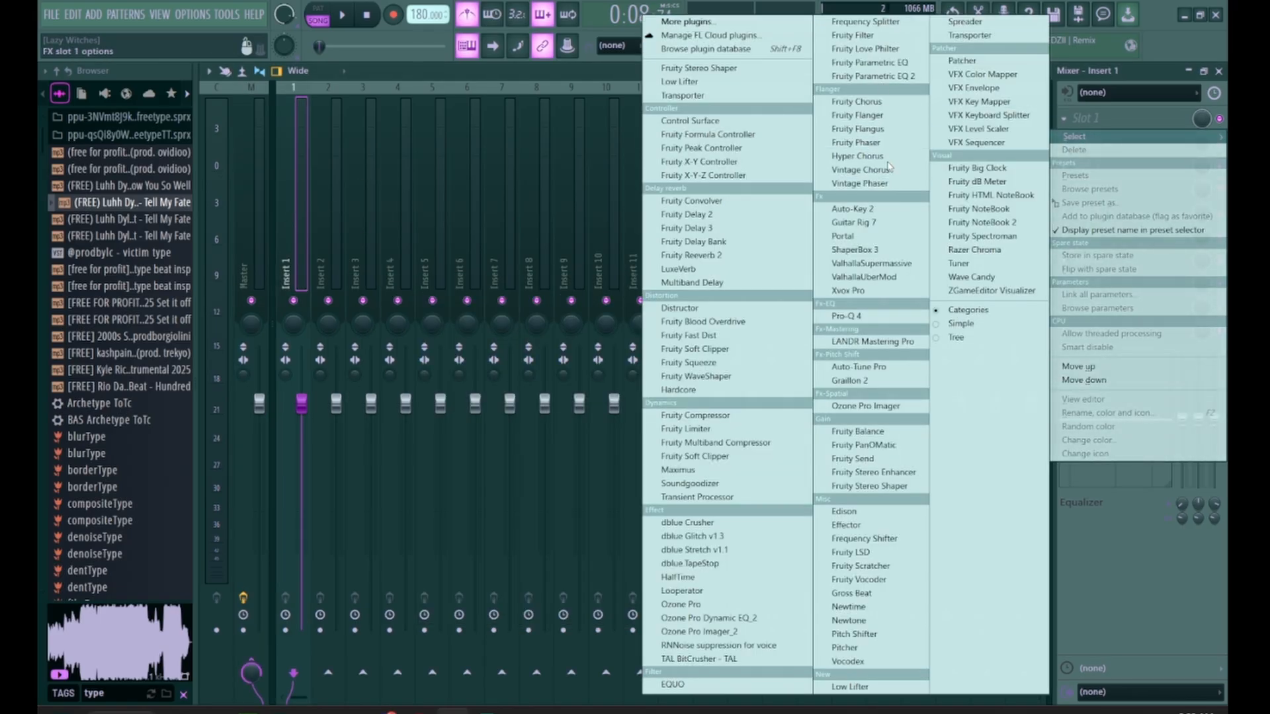
{"action": "left_click", "coordinate": [860, 369]}
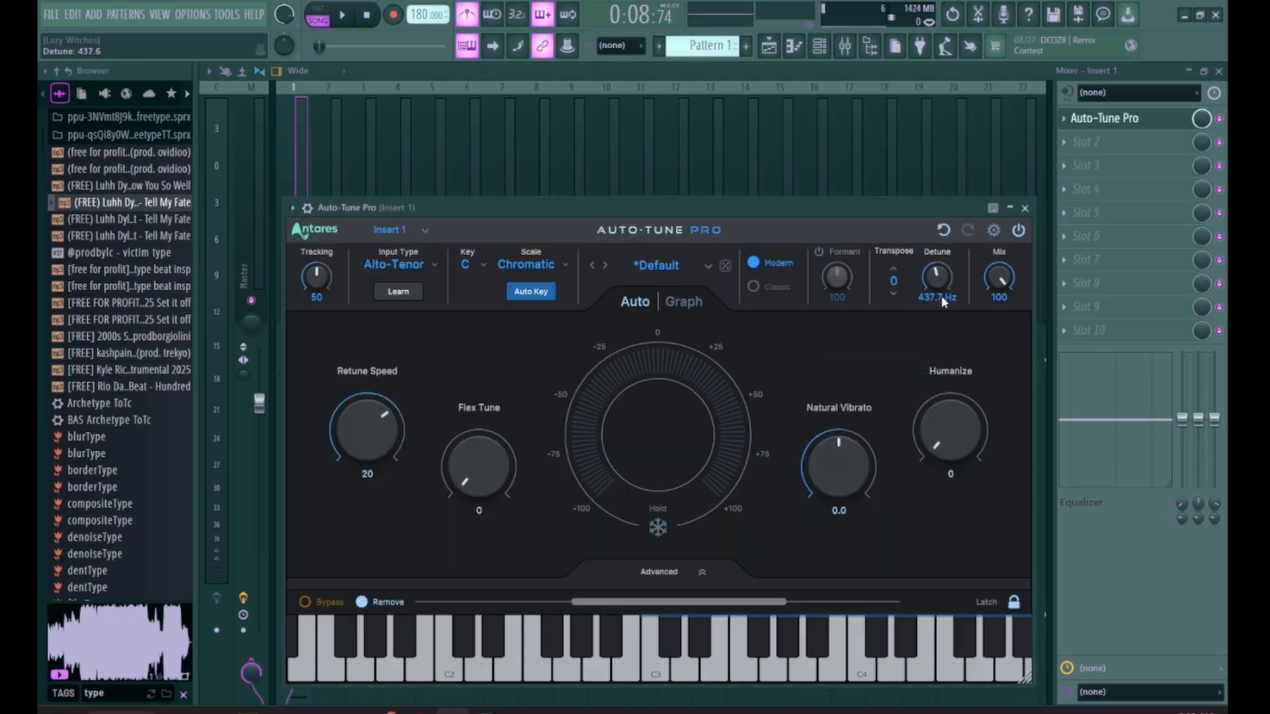
{"action": "left_click", "coordinate": [1024, 208]}
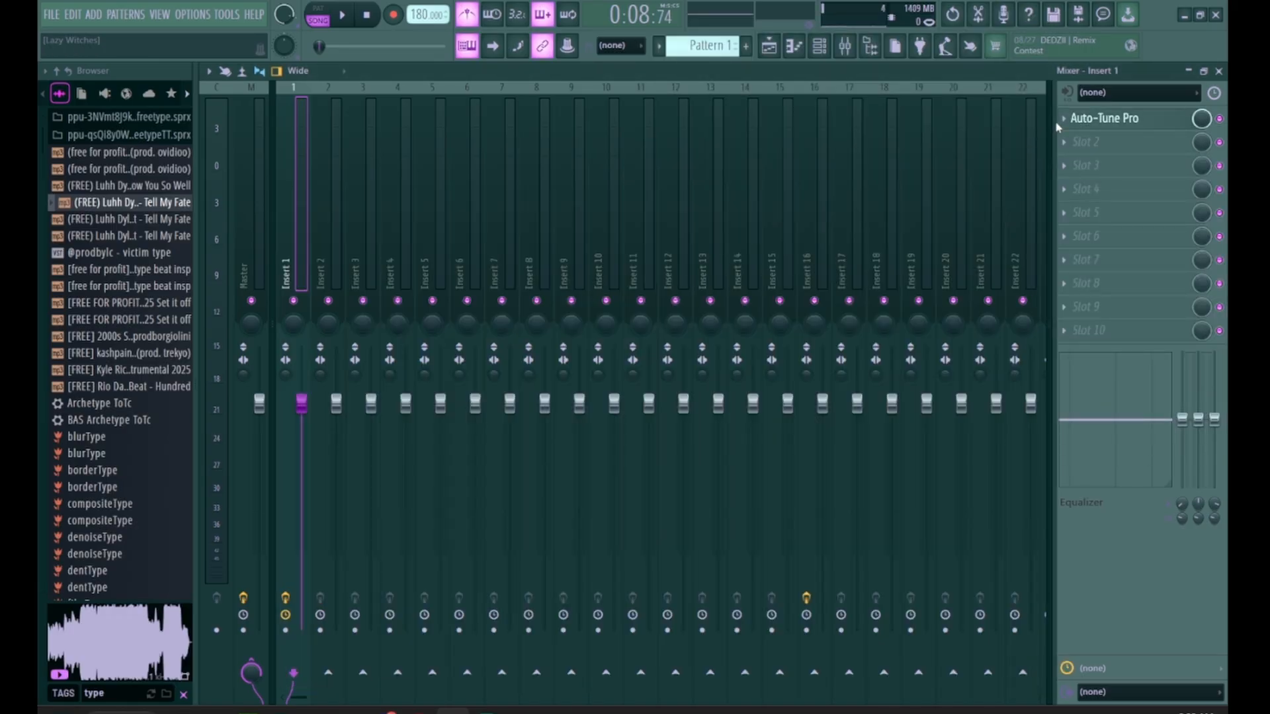
{"action": "left_click", "coordinate": [1067, 121]}
{"action": "left_click", "coordinate": [1083, 152]}
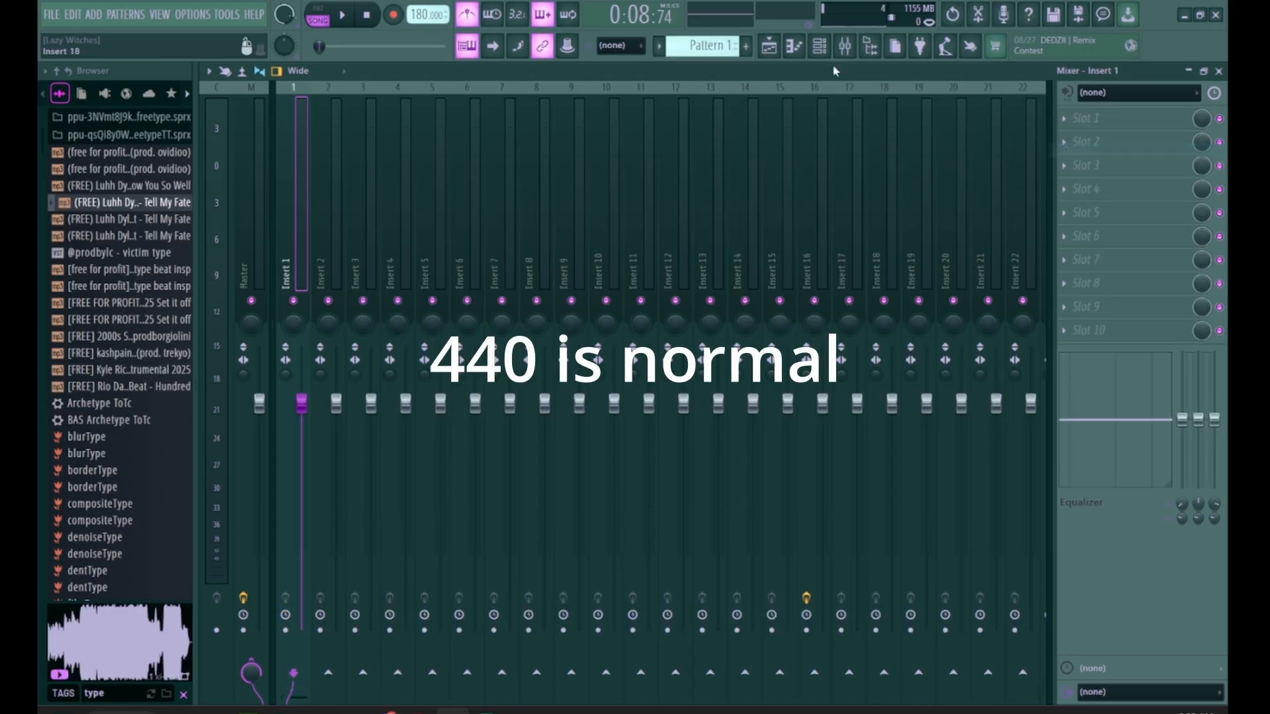
Step: Import The Spectacular Spider-Man (2008-2009) intro MP3 from the Downloads folder into the Playlist and align it to the start of Track 1
{"action": "left_click", "coordinate": [769, 46]}
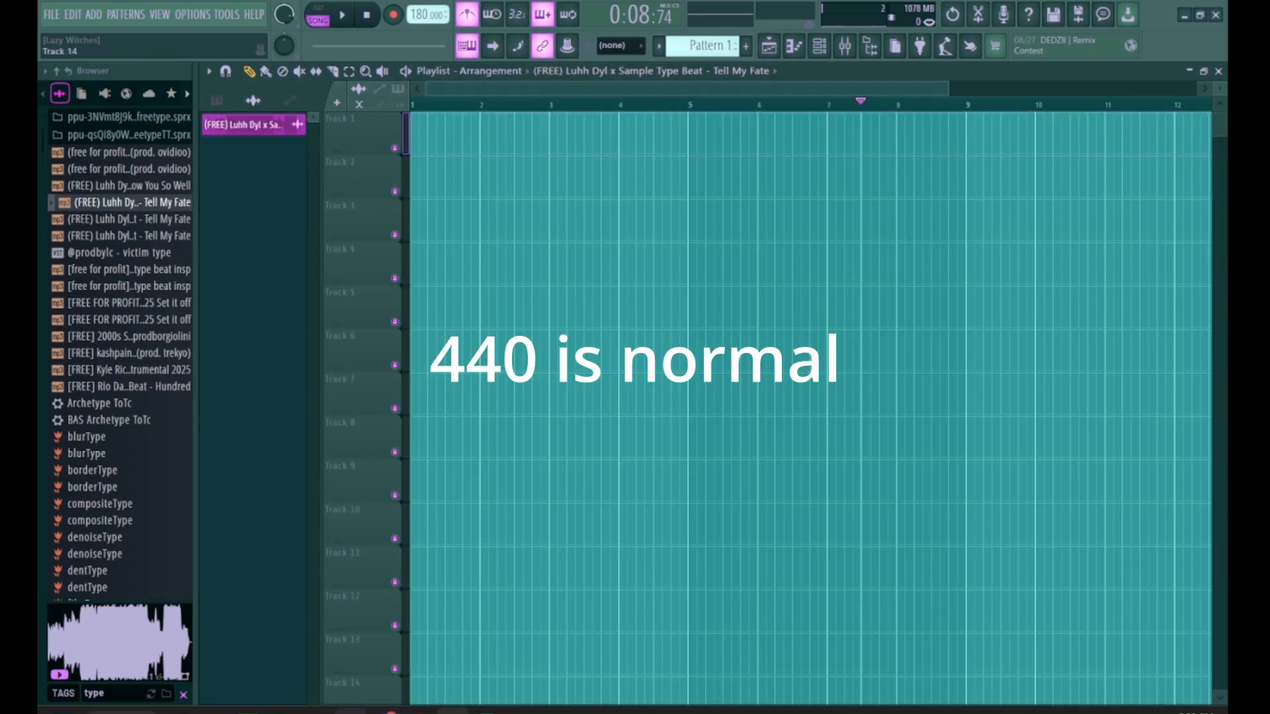
{"action": "left_click", "coordinate": [351, 711]}
{"action": "left_click", "coordinate": [198, 340]}
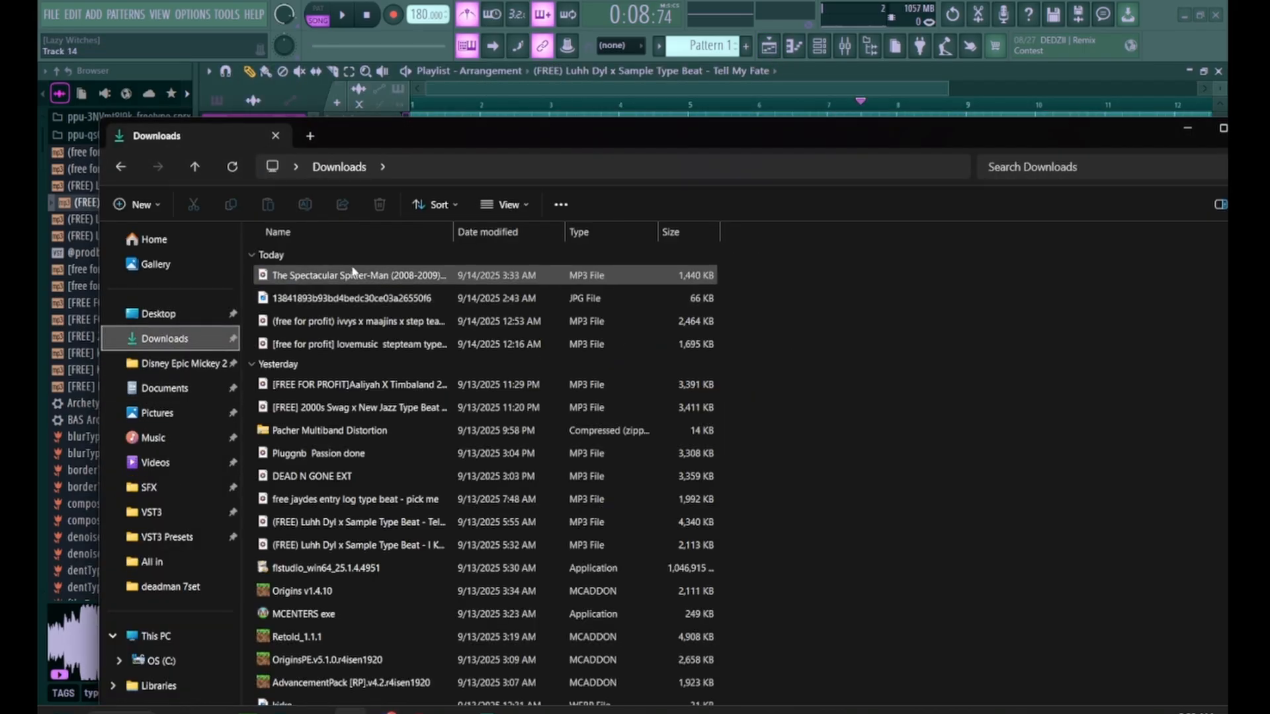
{"action": "left_click_drag", "start_coordinate": [353, 271], "coordinate": [456, 158]}
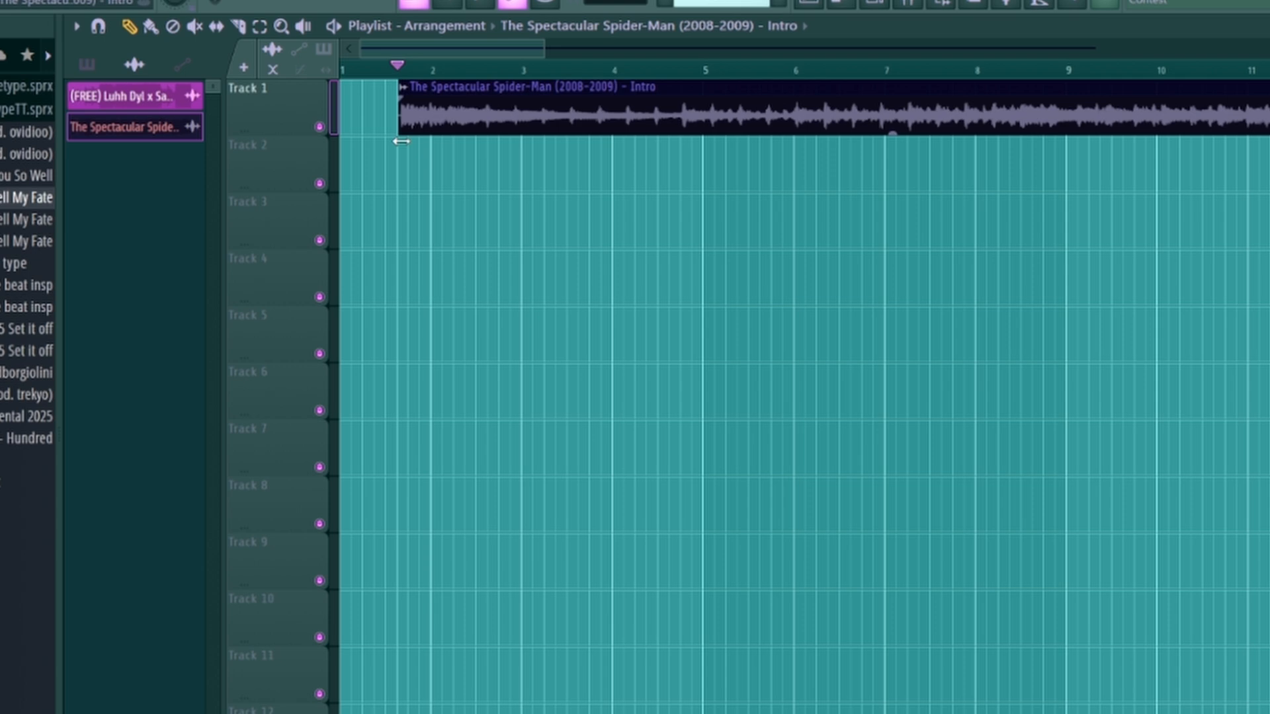
{"action": "left_click_drag", "start_coordinate": [421, 121], "coordinate": [170, 129]}
Step: Autodetect the Spider-Man sample's tempo in Edison's sample properties, round it to 145 BPM and match the project tempo to it
{"action": "double_click", "coordinate": [493, 129]}
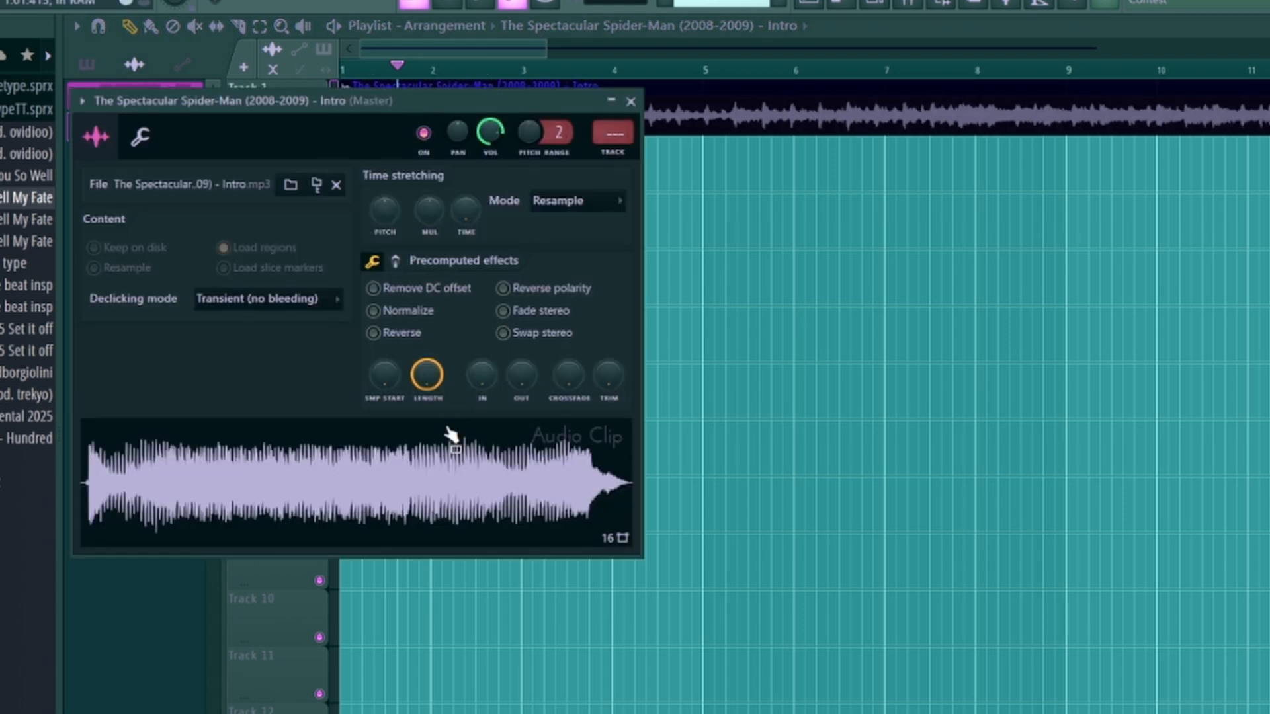
{"action": "right_click", "coordinate": [449, 449]}
{"action": "left_click", "coordinate": [484, 598]}
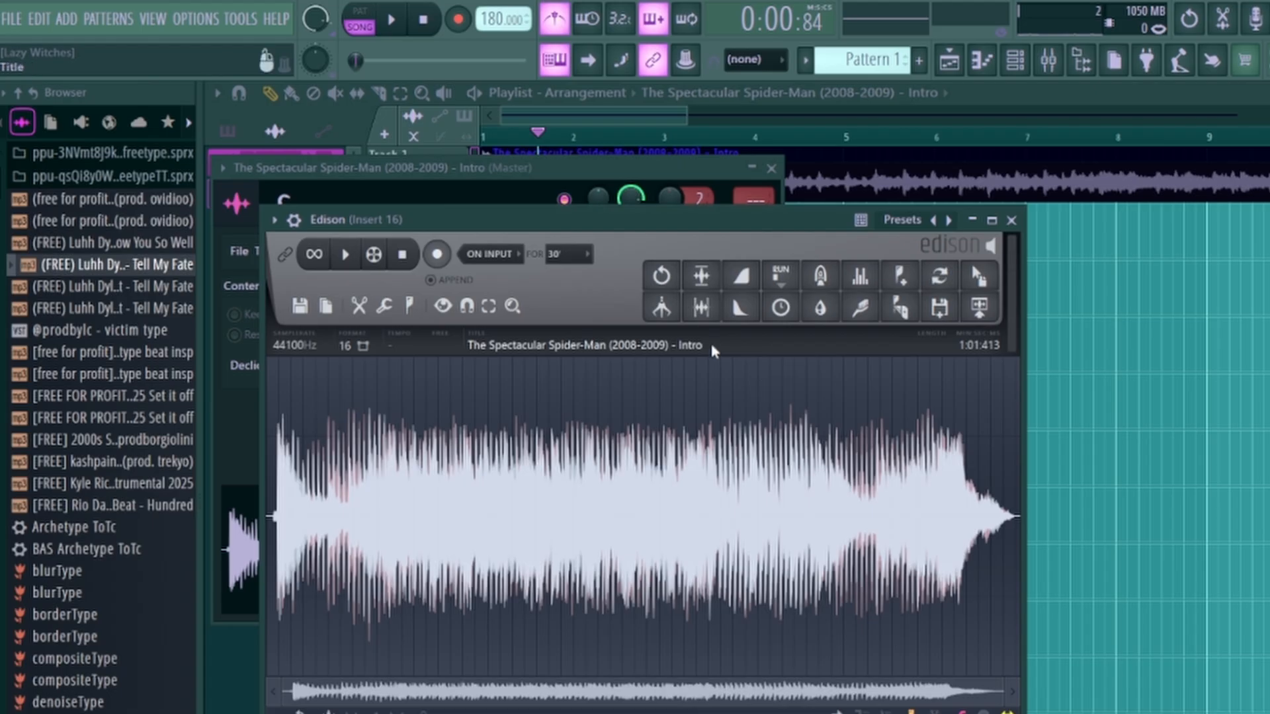
{"action": "left_click", "coordinate": [510, 180]}
{"action": "left_click", "coordinate": [551, 510]}
{"action": "left_click", "coordinate": [585, 556]}
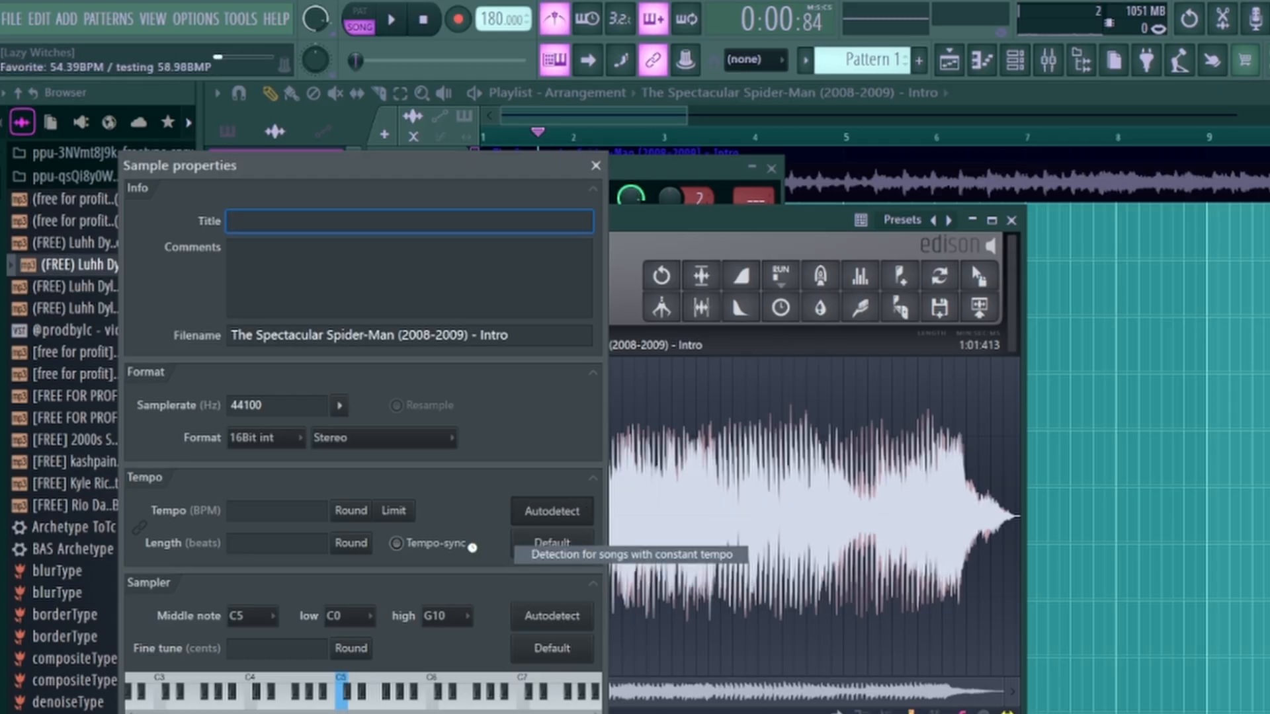
{"action": "left_click", "coordinate": [356, 515]}
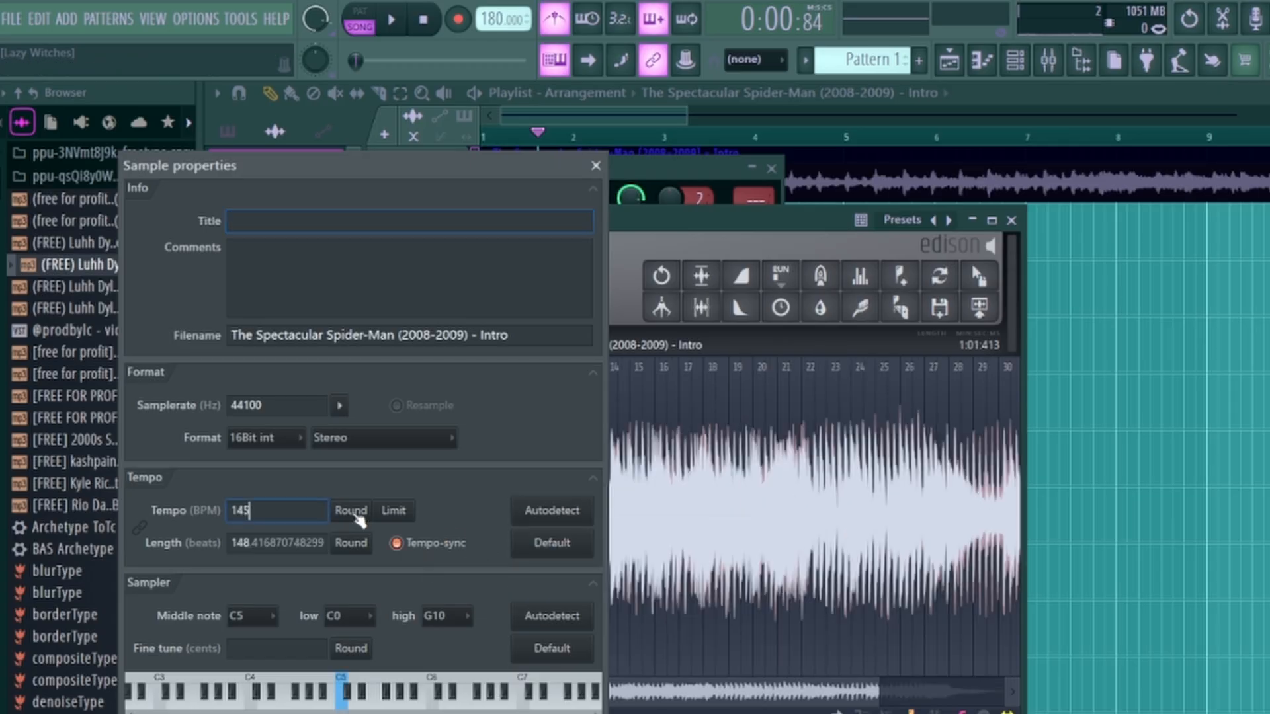
{"action": "left_click", "coordinate": [596, 166]}
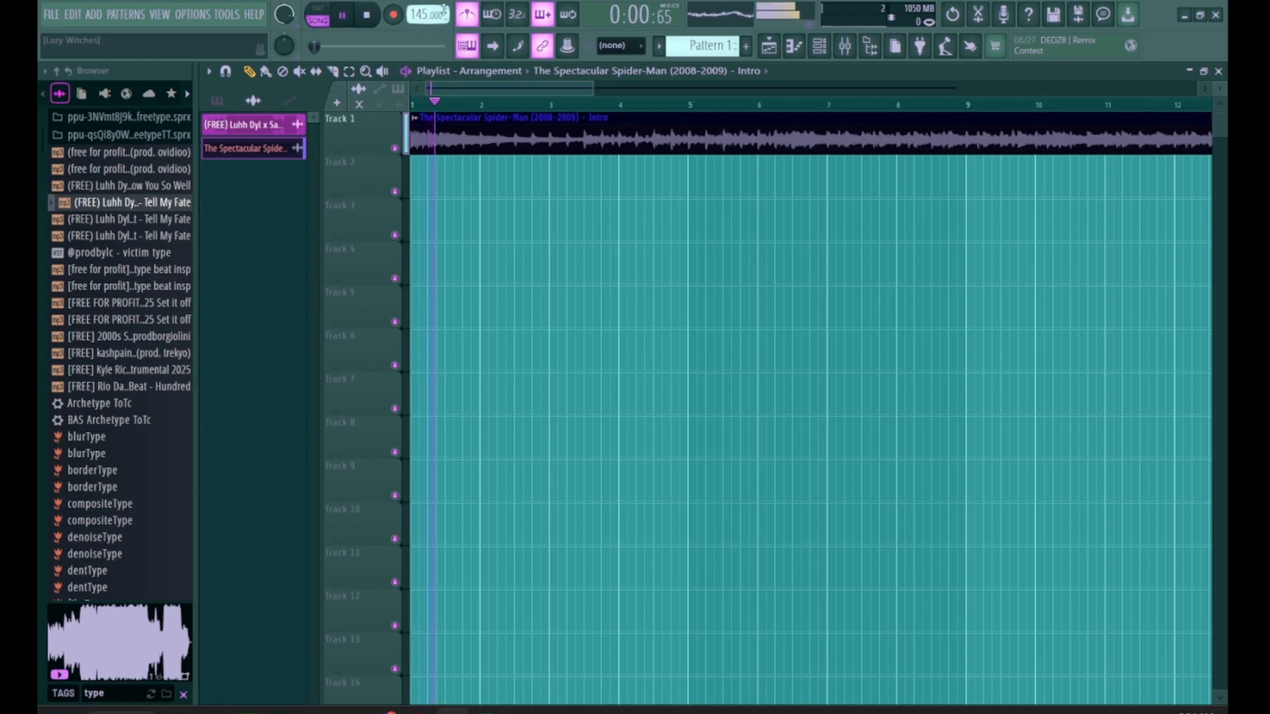
Step: Set the Spider-Man clip's time stretching to Resample mode, raise the project tempo to 180 BPM and play it
{"action": "key", "text": "space"}
{"action": "double_click", "coordinate": [598, 117]}
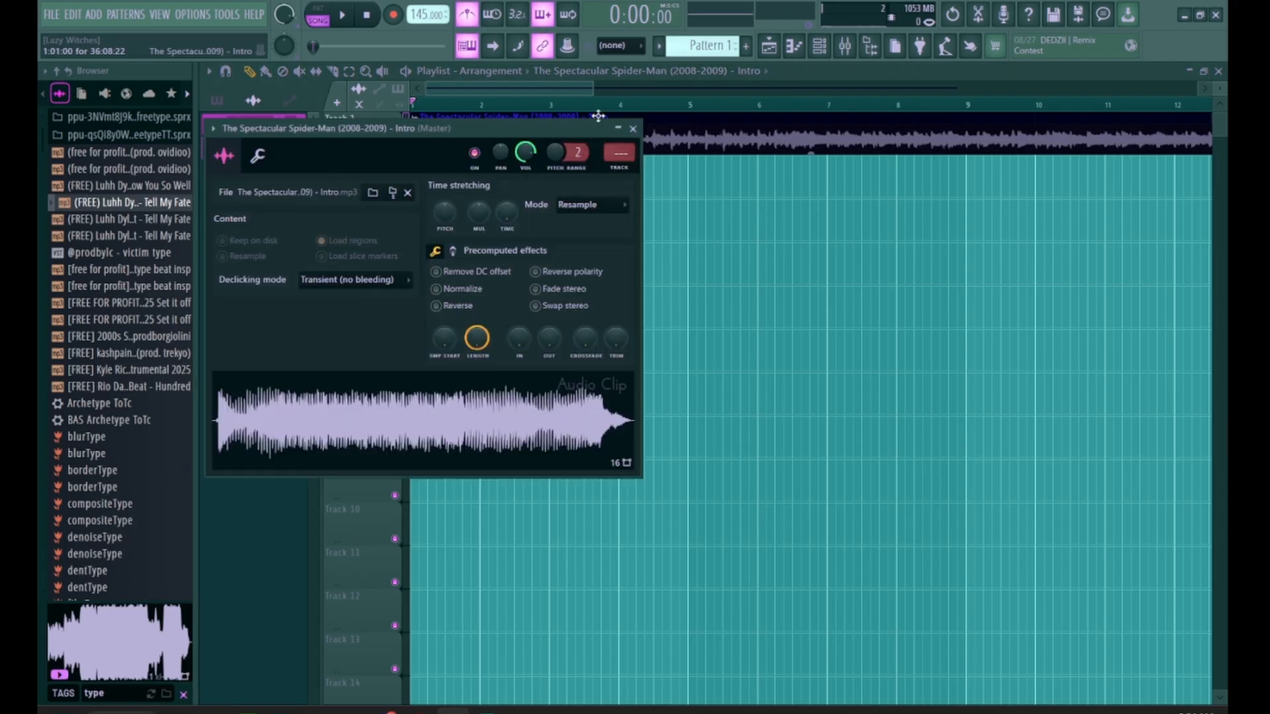
{"action": "scroll", "coordinate": [600, 108], "scroll_direction": "down", "scroll_amount": 5}
{"action": "left_click", "coordinate": [592, 206]}
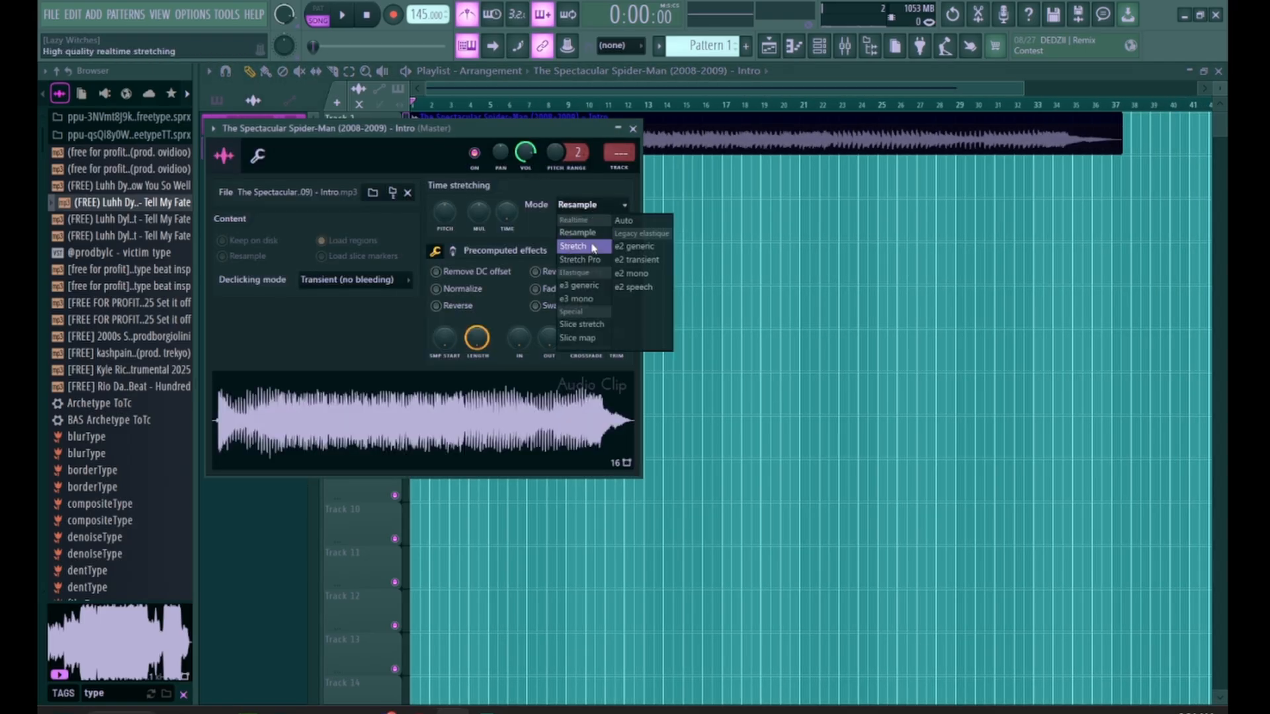
{"action": "left_click", "coordinate": [584, 232]}
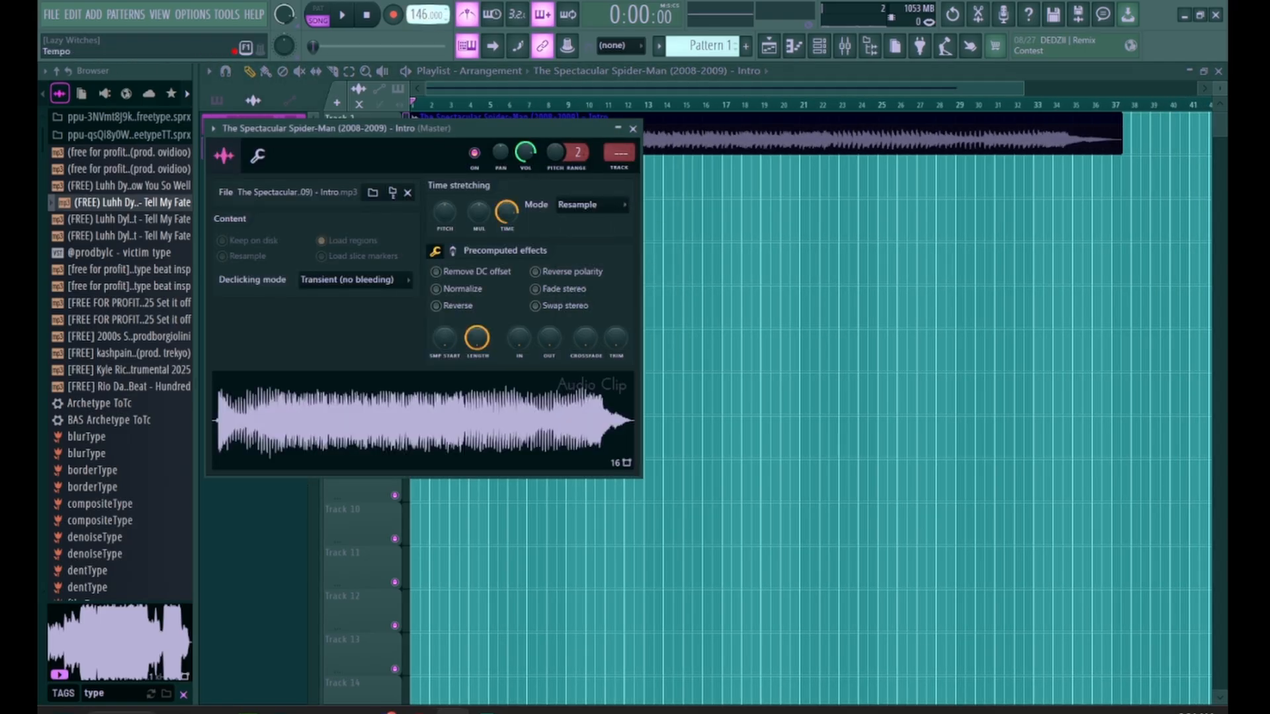
{"action": "key", "text": "space"}
{"action": "left_click", "coordinate": [632, 129]}
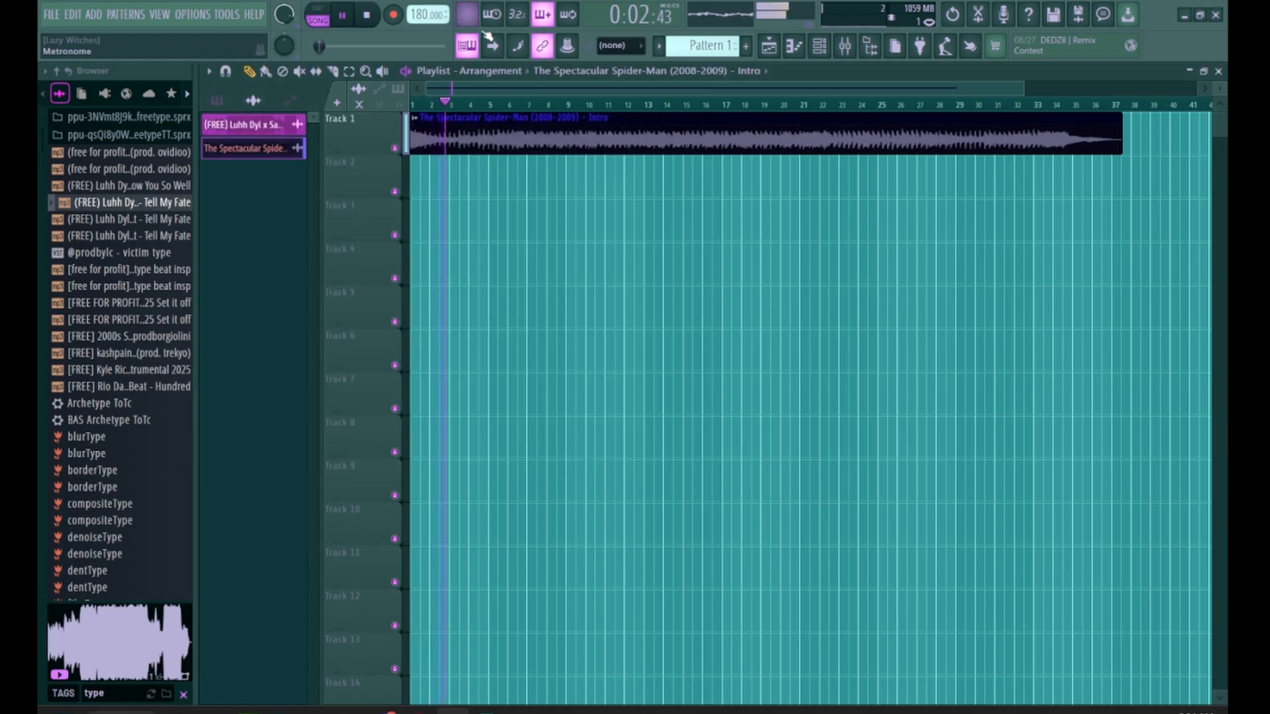
Step: Route the Spider-Man sample to mixer Insert 1 and load Fruity Parametric EQ 2 in that track's first slot
{"action": "double_click", "coordinate": [741, 129]}
{"action": "key", "text": "space"}
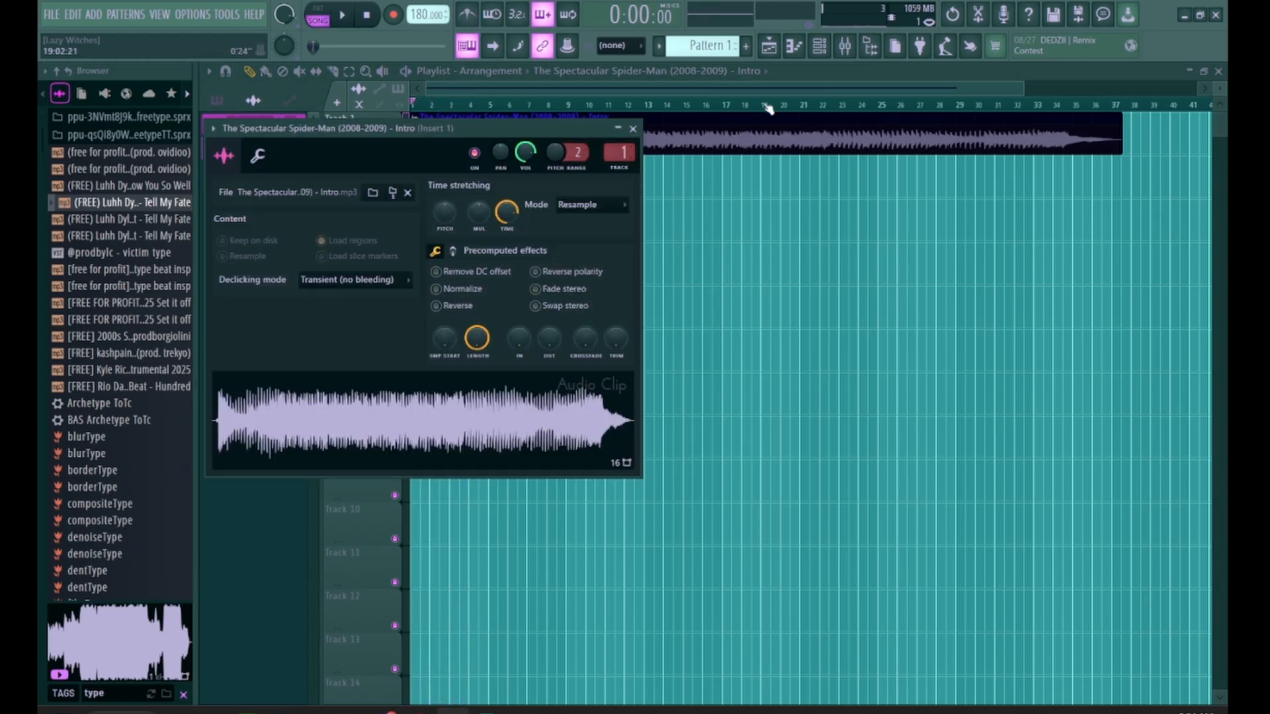
{"action": "left_click", "coordinate": [849, 46]}
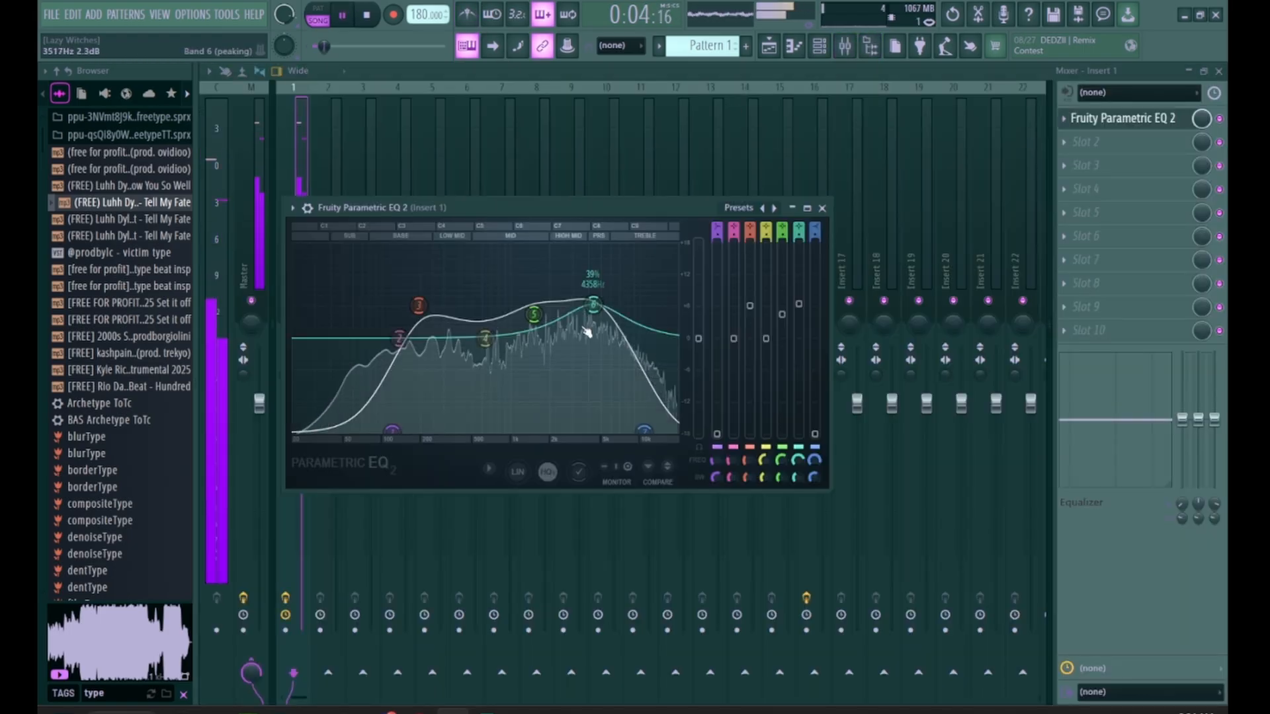
Step: Lower EQ bands 3 and 6 on Insert 1 and fine-tune the mid peaking bands while the sample plays
{"action": "left_click_drag", "start_coordinate": [593, 316], "coordinate": [592, 329]}
{"action": "left_click_drag", "start_coordinate": [534, 318], "coordinate": [536, 312]}
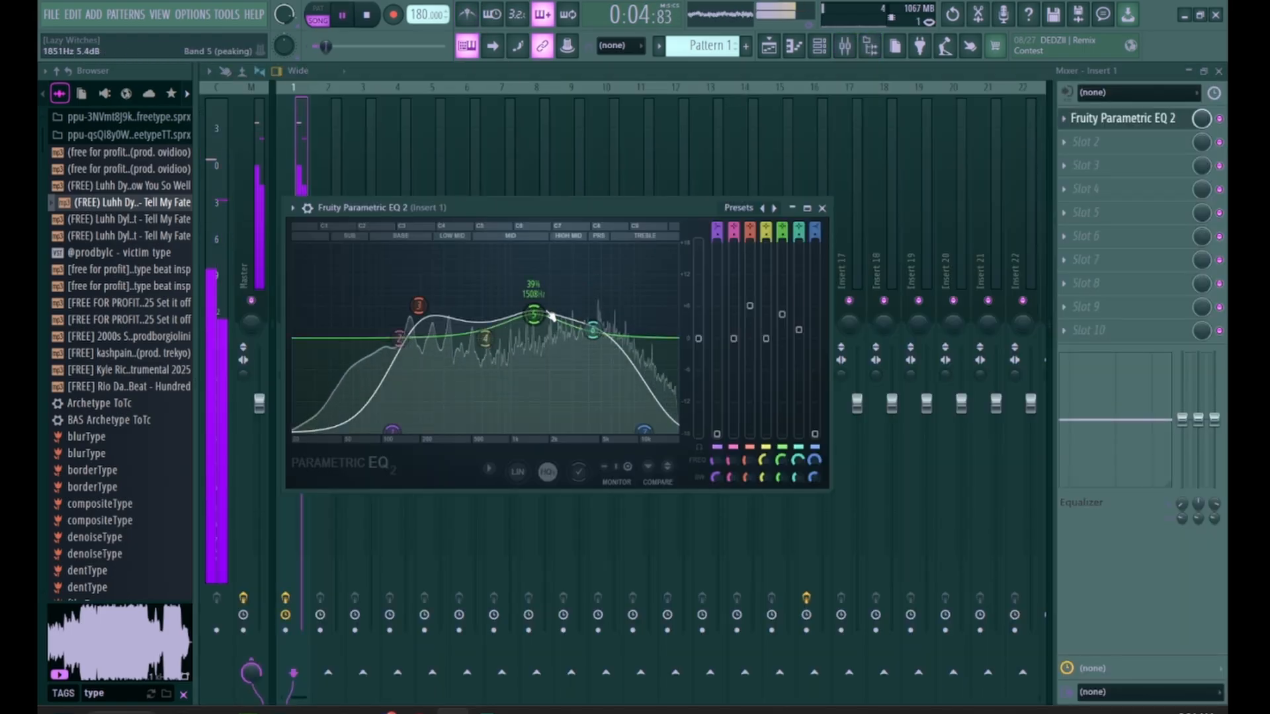
{"action": "left_click_drag", "start_coordinate": [419, 306], "coordinate": [420, 324]}
{"action": "left_click_drag", "start_coordinate": [534, 316], "coordinate": [484, 328]}
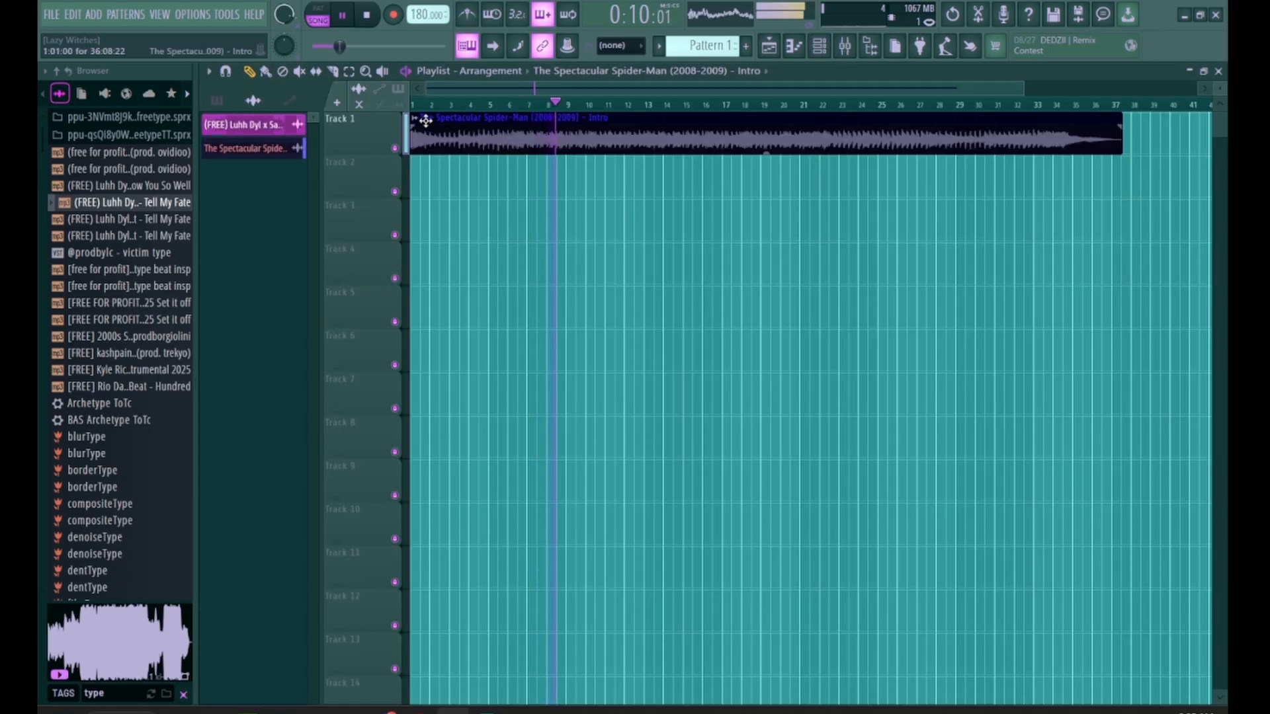
Step: Slice the Spider-Man clip on Track 1 just after bar 22 and move its second part to the start of Track 5
{"action": "key", "text": "space"}
{"action": "left_click", "coordinate": [426, 120]}
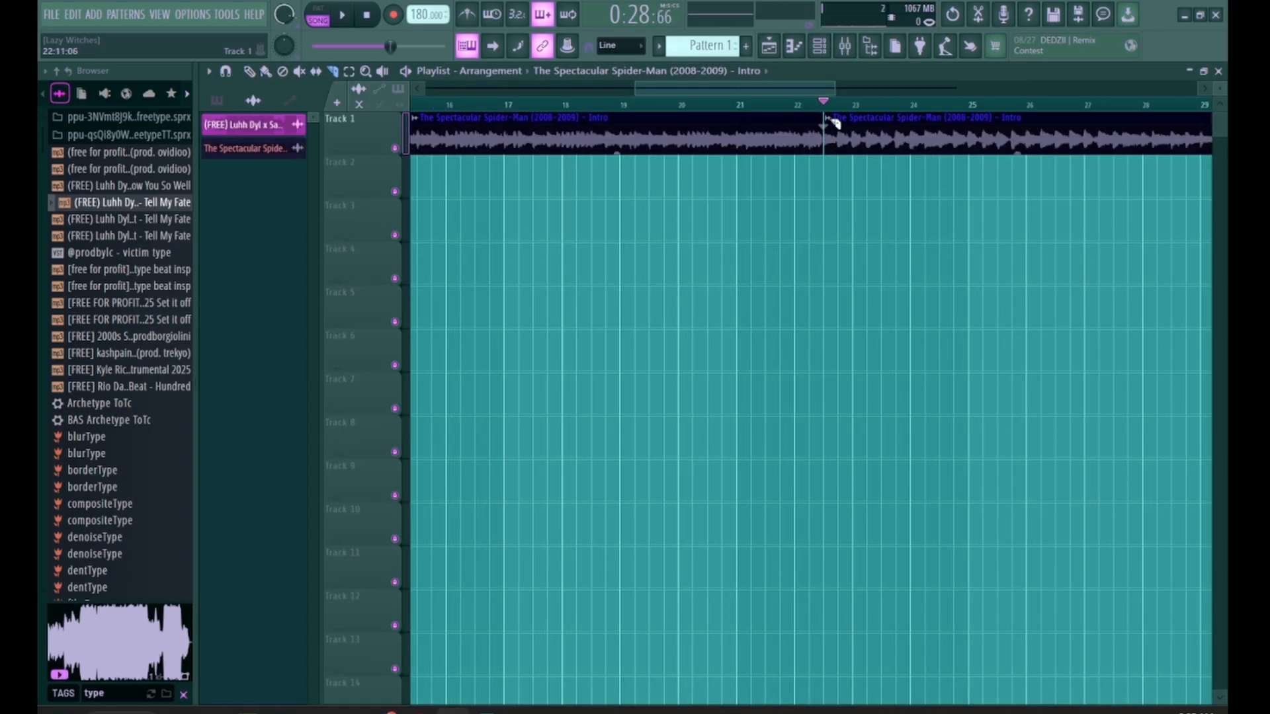
{"action": "scroll", "coordinate": [835, 122], "scroll_direction": "down", "scroll_amount": 5}
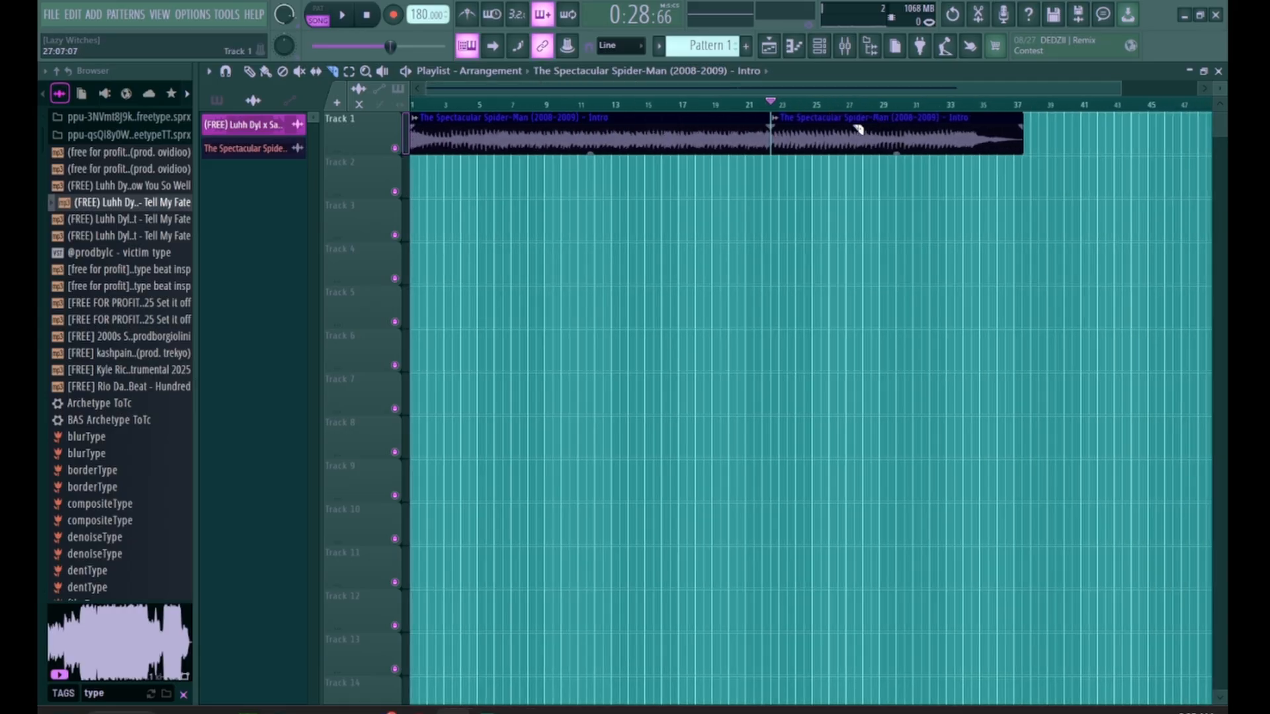
{"action": "left_click_drag", "start_coordinate": [857, 118], "coordinate": [313, 315]}
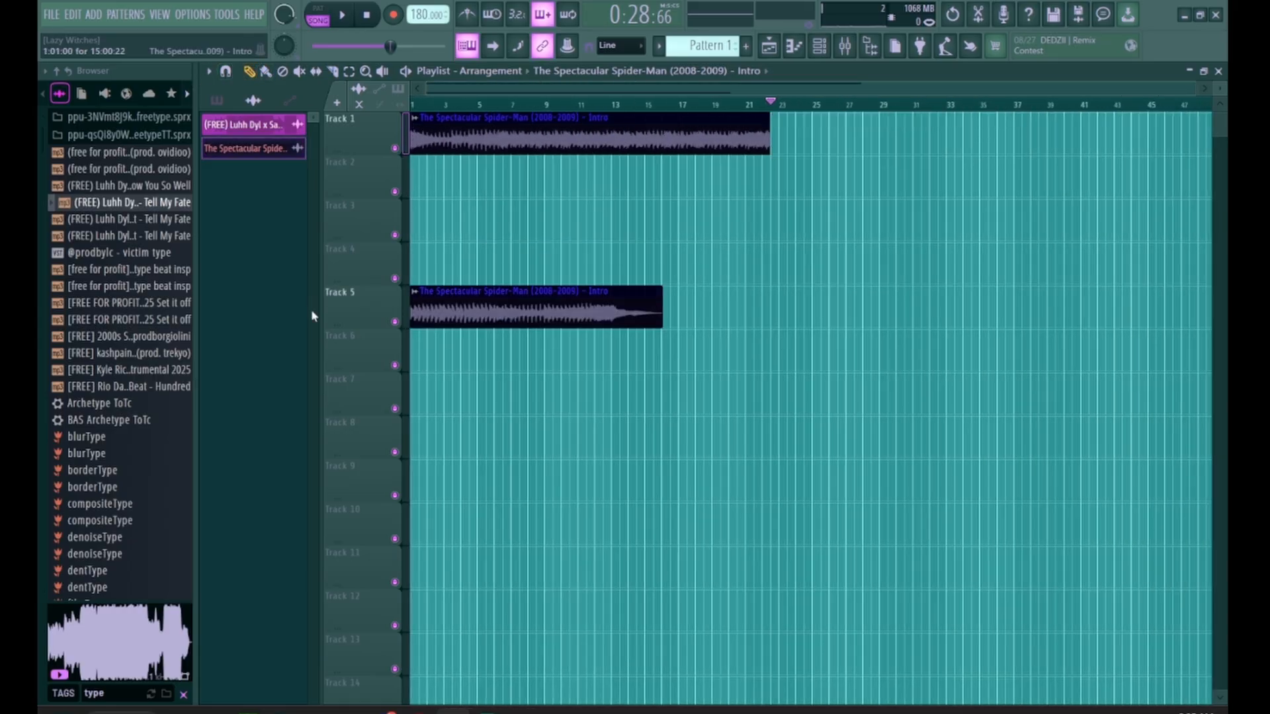
Step: Solo Track 5, trim its clip to a four-bar loop, repeat it from bar 5 and play the loop
{"action": "right_click", "coordinate": [395, 322]}
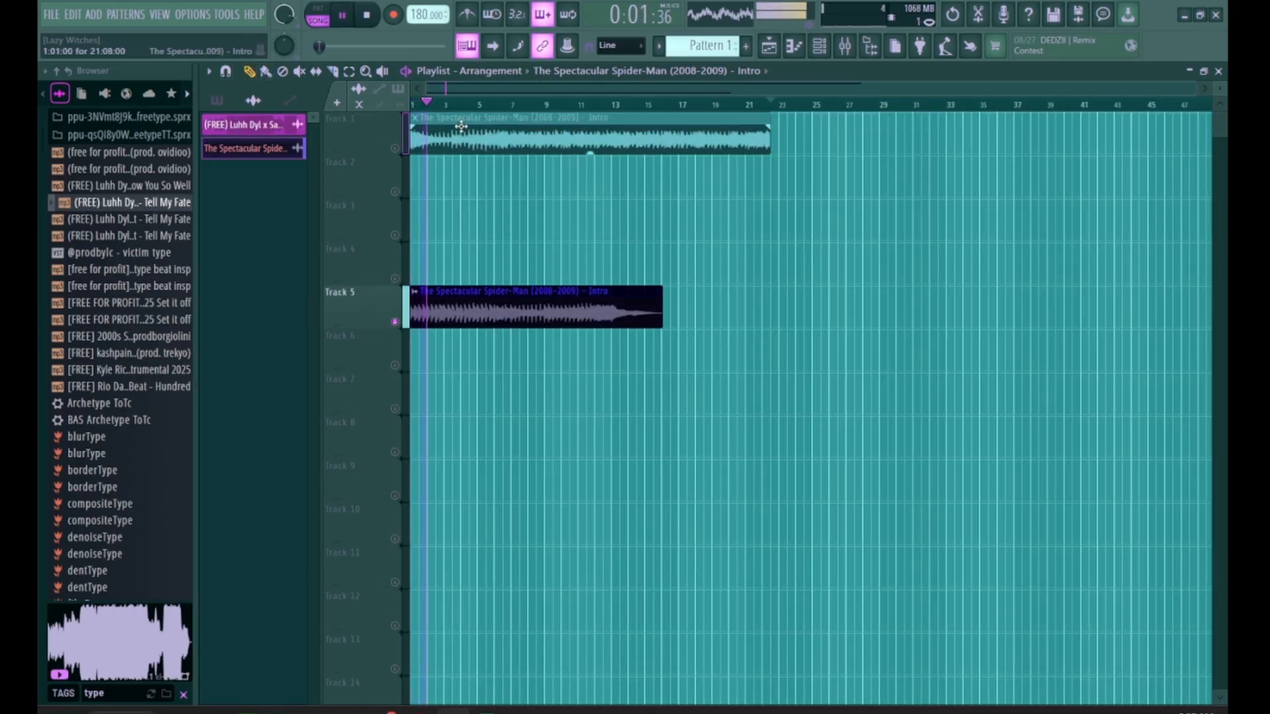
{"action": "scroll", "coordinate": [595, 218], "scroll_direction": "up", "scroll_amount": 2}
{"action": "left_click_drag", "start_coordinate": [727, 321], "coordinate": [536, 319]}
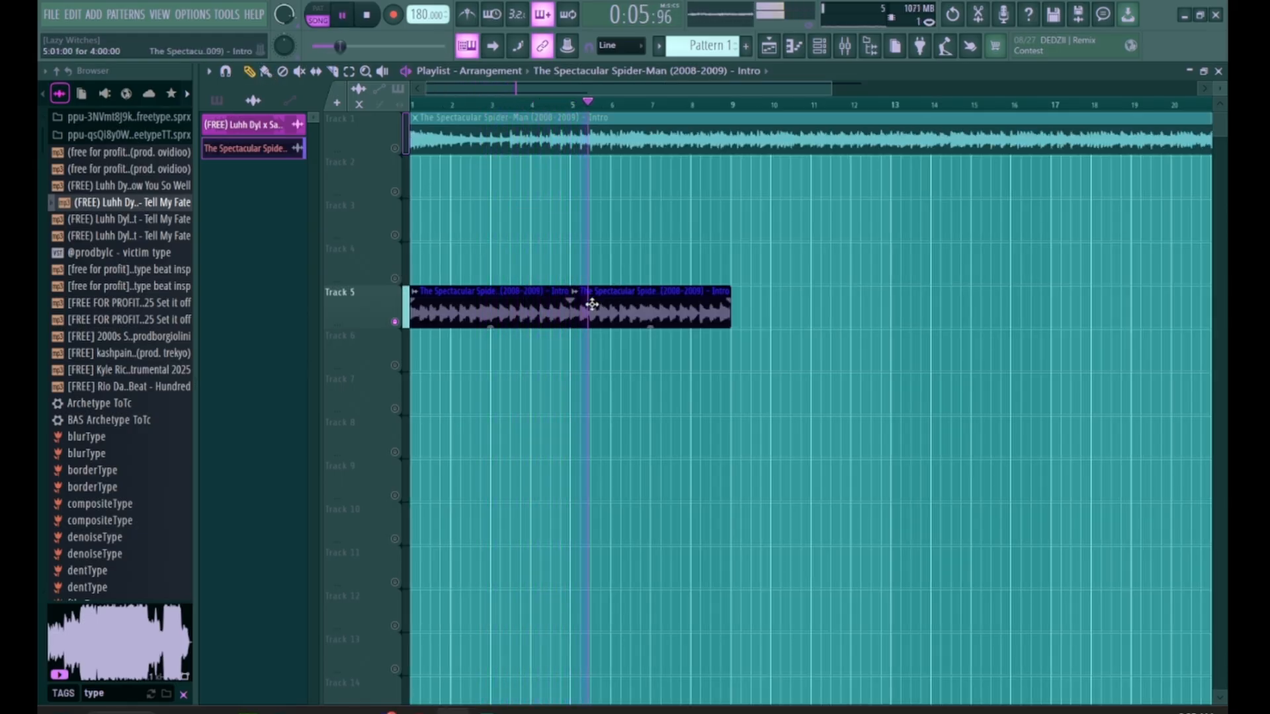
{"action": "key", "text": "space"}
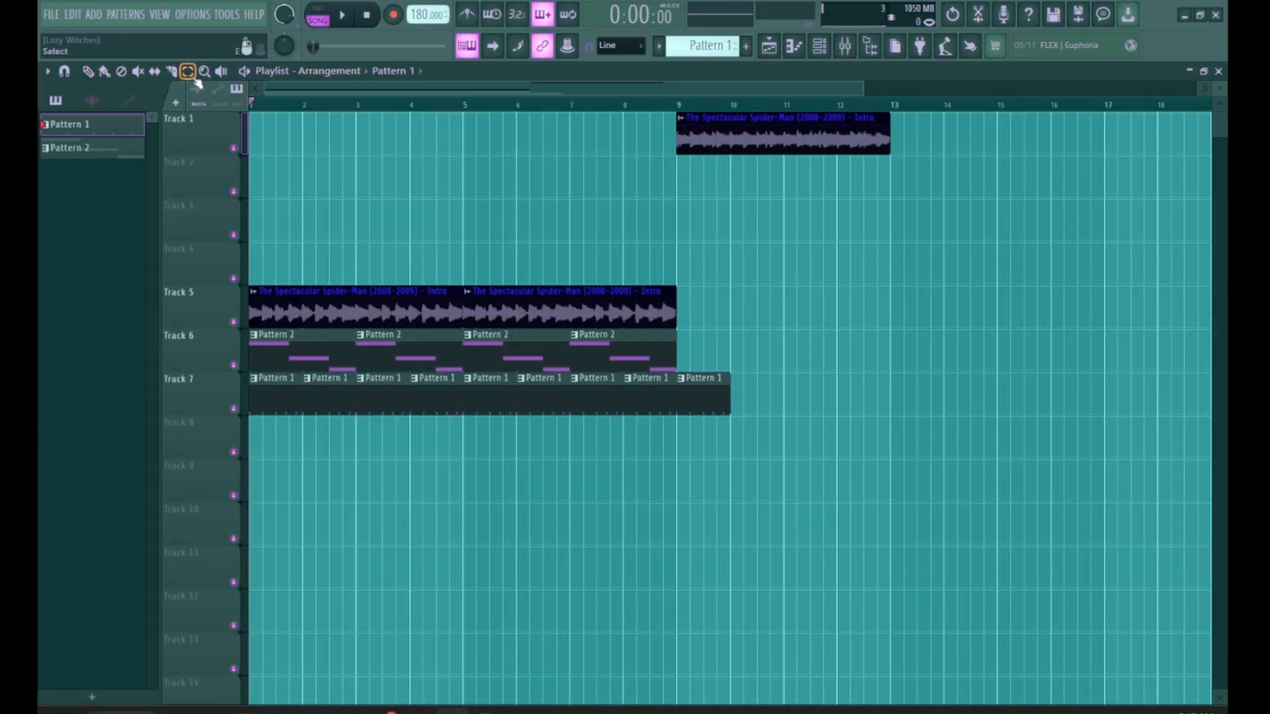
Step: Duplicate the last Pattern 1 clip on Track 7 three times up to bar 13 and start playback
{"action": "left_click", "coordinate": [704, 393]}
{"action": "key", "text": "ctrl+b"}
{"action": "key", "text": "ctrl+b"}
{"action": "key", "text": "ctrl+b"}
{"action": "key", "text": "space"}
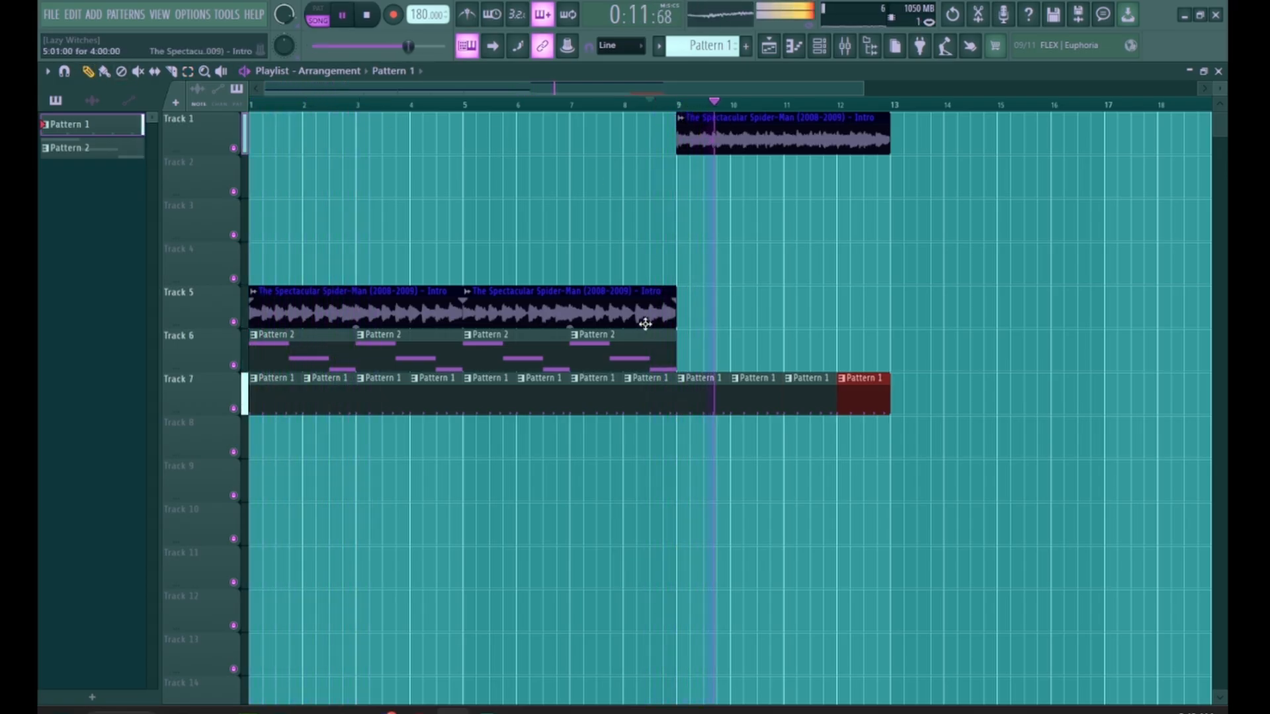
Step: Add Pattern 2 clips on Track 6 at bars 9 and 11, and stop playback
{"action": "left_click", "coordinate": [652, 345]}
{"action": "left_click", "coordinate": [681, 353]}
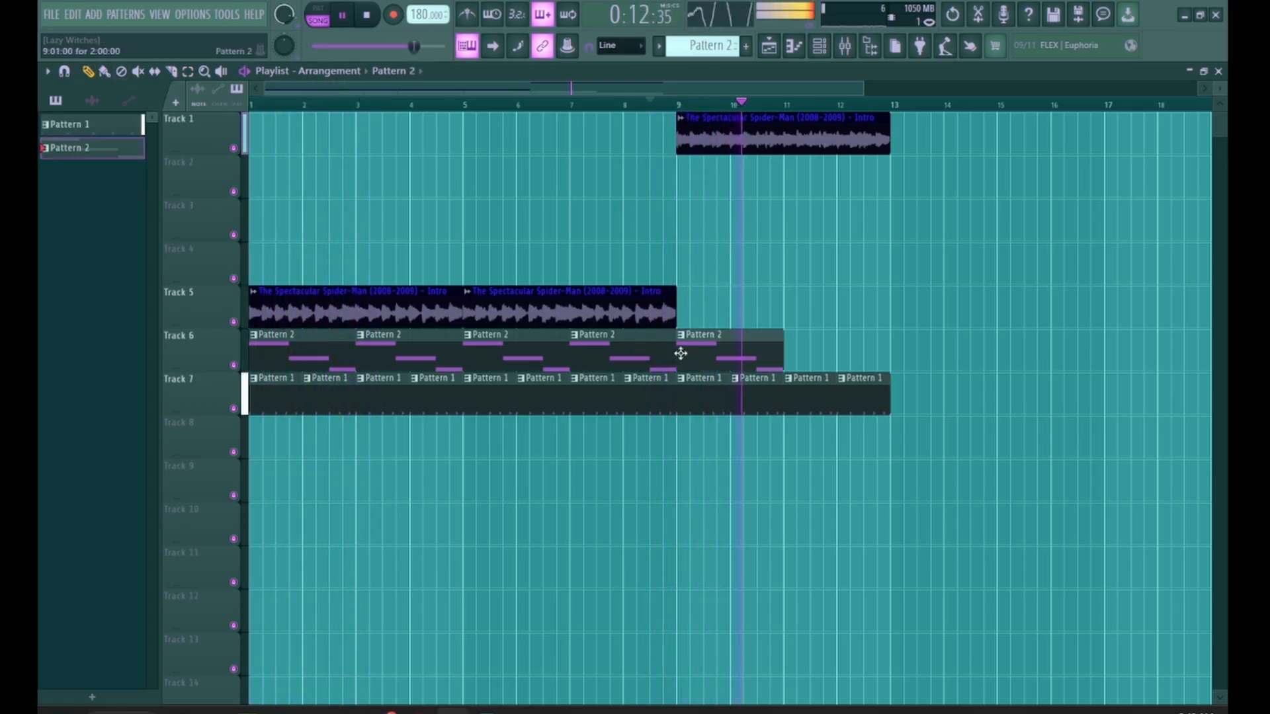
{"action": "left_click", "coordinate": [788, 355]}
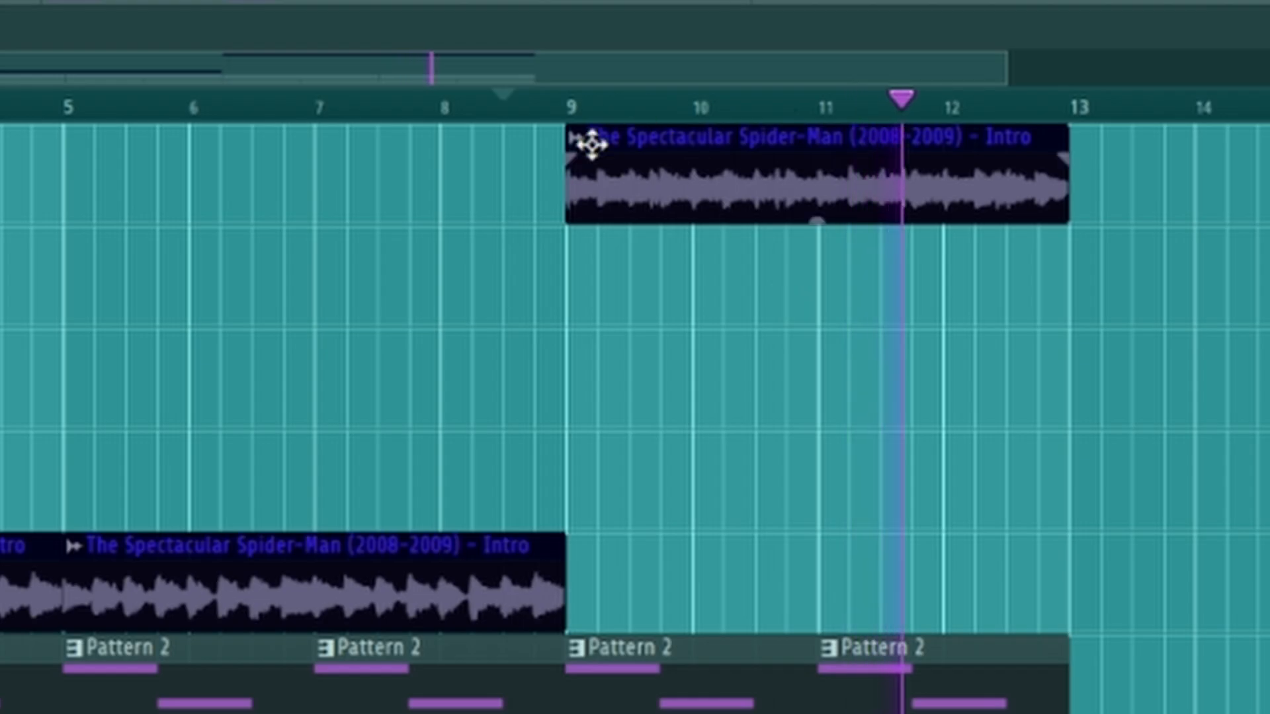
{"action": "key", "text": "space"}
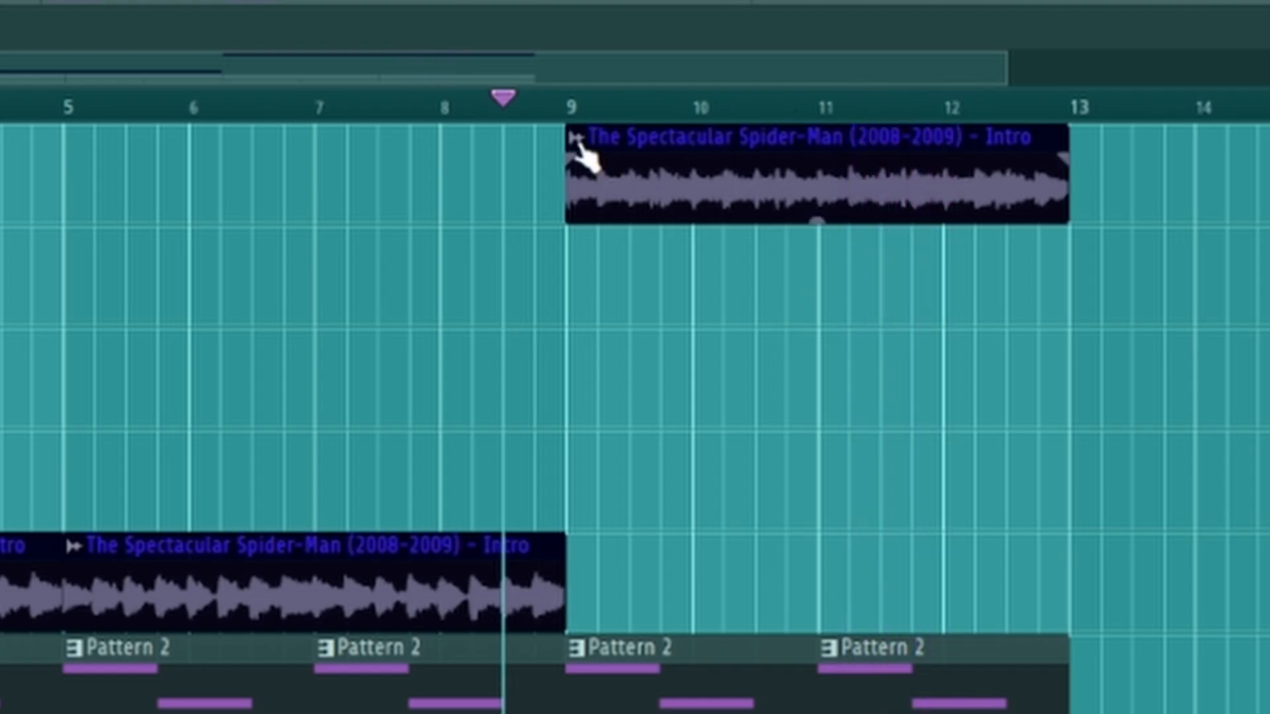
Step: Extract stems from the Spider-Man clip at bar 9 on Track 1
{"action": "left_click", "coordinate": [577, 139]}
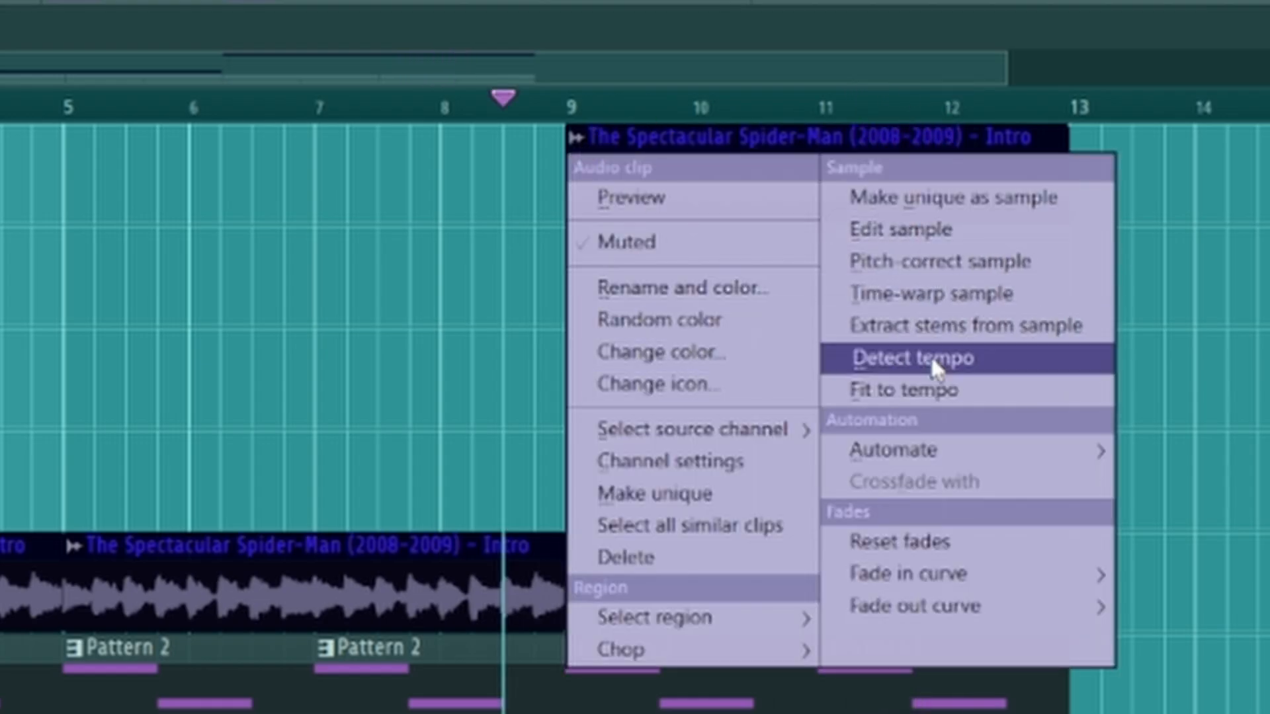
{"action": "left_click", "coordinate": [944, 332]}
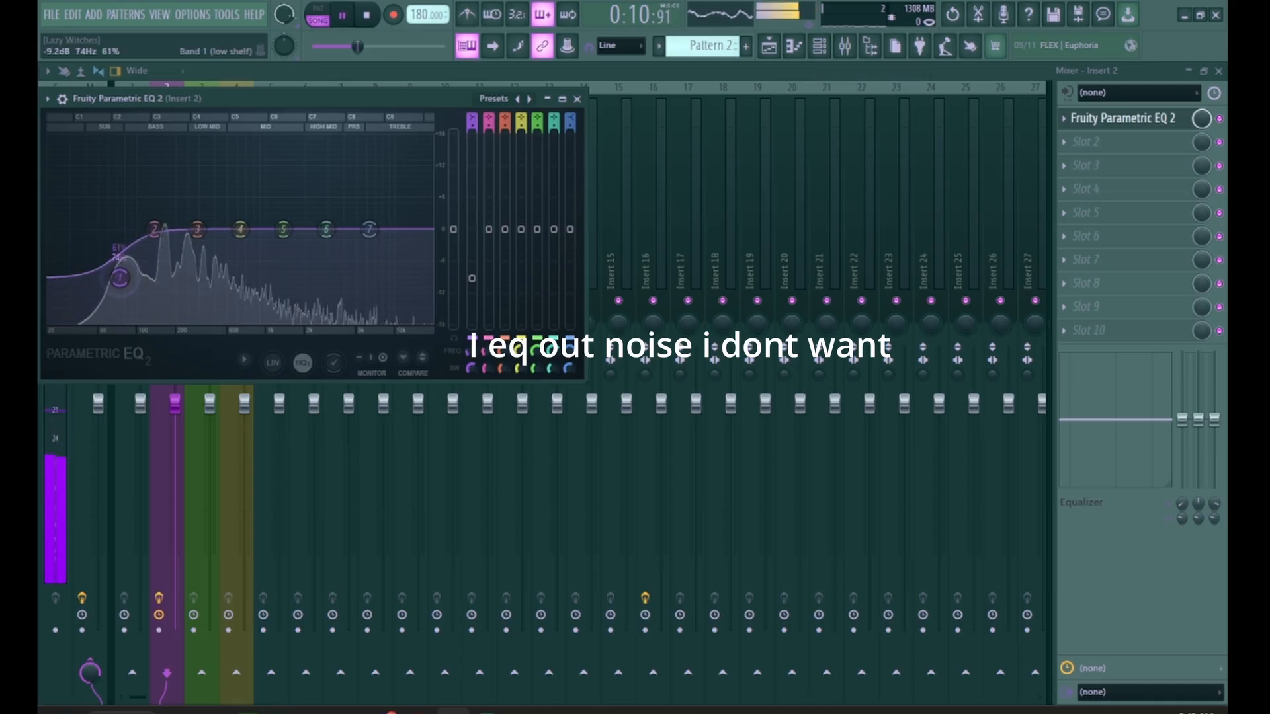
Step: Filter unwanted noise with Fruity Parametric EQ 2 on Insert 2 and play the stems from bar 9 with Track 9 muted
{"action": "left_click_drag", "start_coordinate": [206, 152], "coordinate": [213, 177]}
{"action": "left_click", "coordinate": [767, 47]}
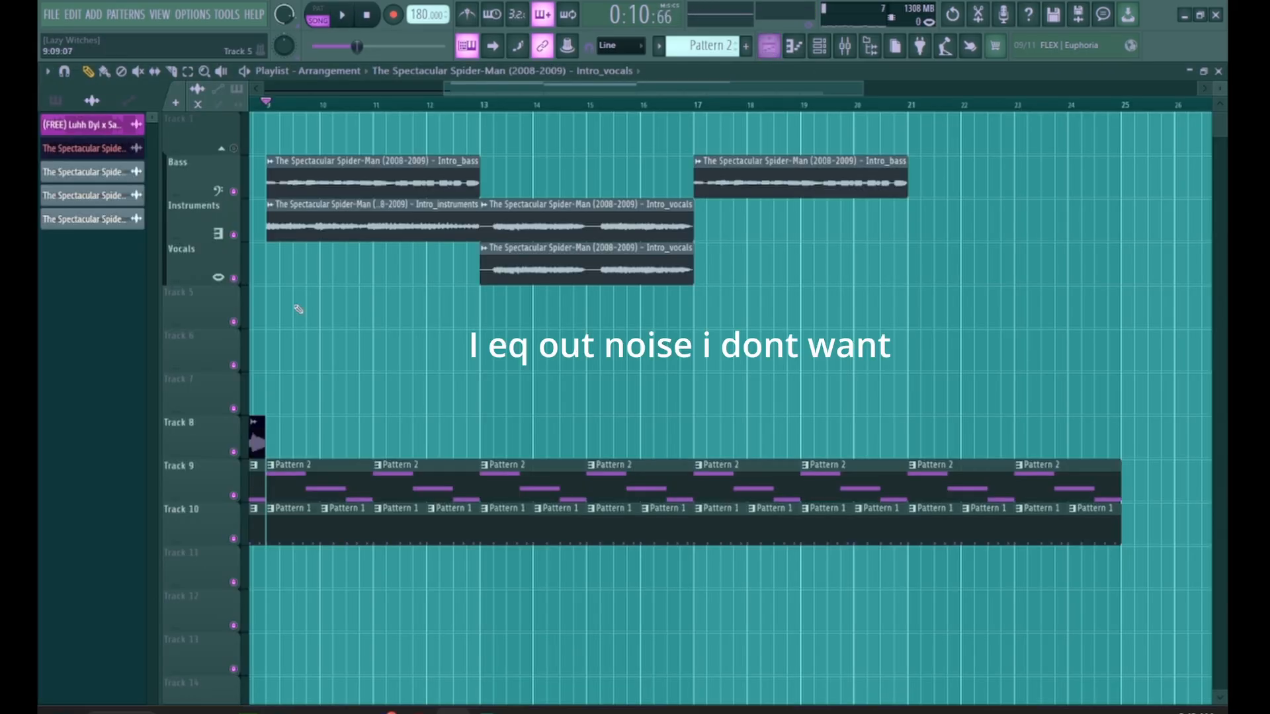
{"action": "key", "text": "space"}
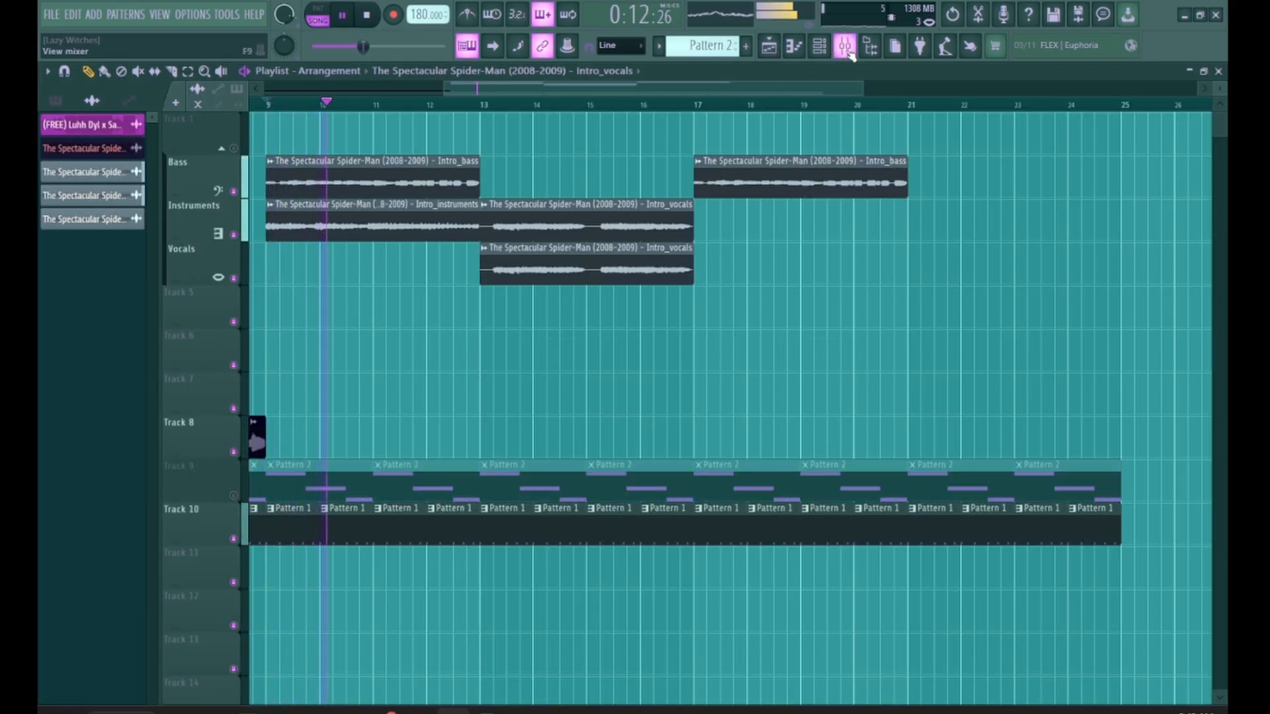
{"action": "key", "text": "F9"}
{"action": "key", "text": "F5"}
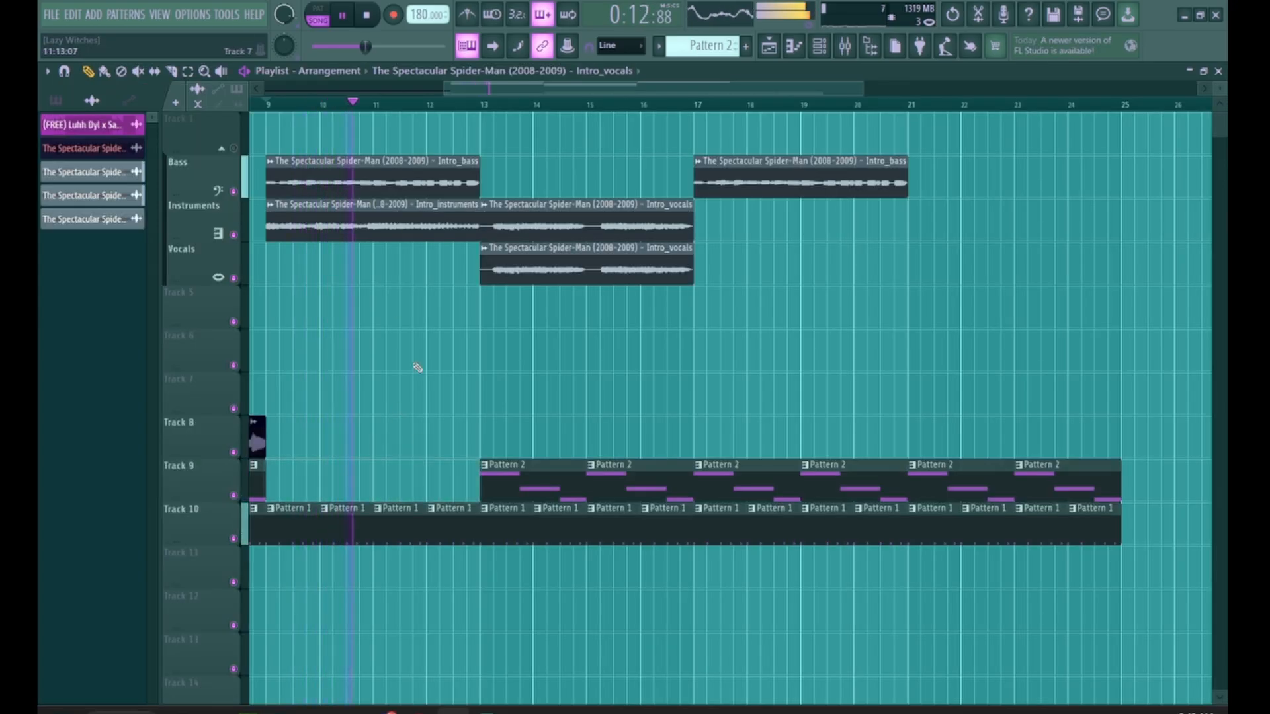
Step: Place a bass stem at bar 13 and an instruments stem at bar 17, and delete Track 9's Pattern 2 clips from bars 13 to 17
{"action": "left_click", "coordinate": [484, 179]}
{"action": "right_click", "coordinate": [542, 483]}
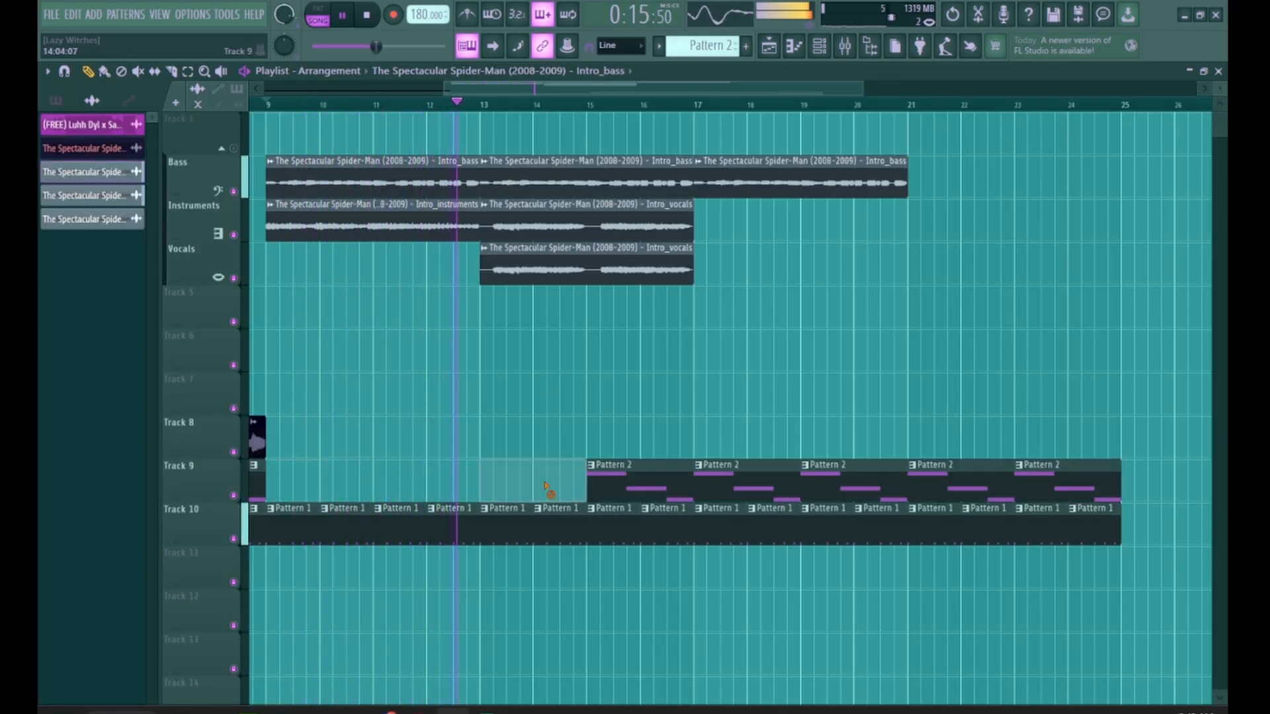
{"action": "right_click", "coordinate": [626, 482]}
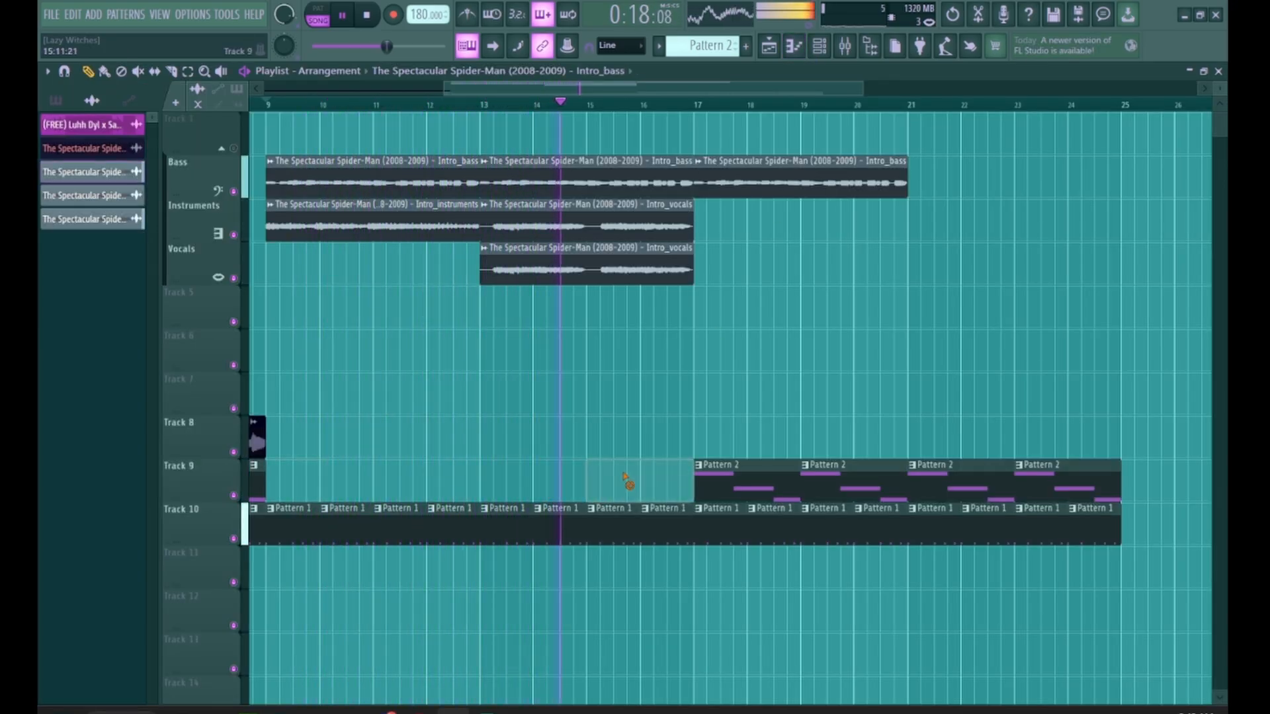
{"action": "left_click", "coordinate": [701, 225]}
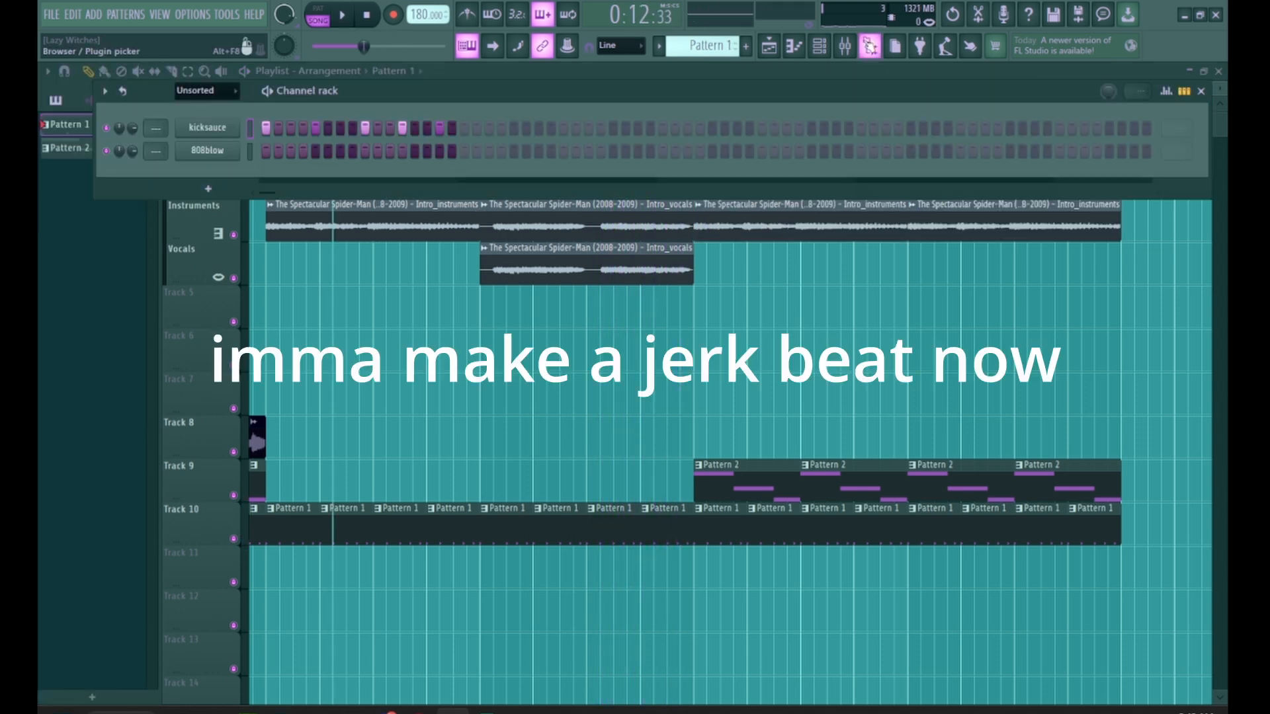
Step: Clear kicksauce's steps in Pattern 1 and add a fav snare channel with hits on steps 1, 7, 11 and 13
{"action": "left_click", "coordinate": [870, 46]}
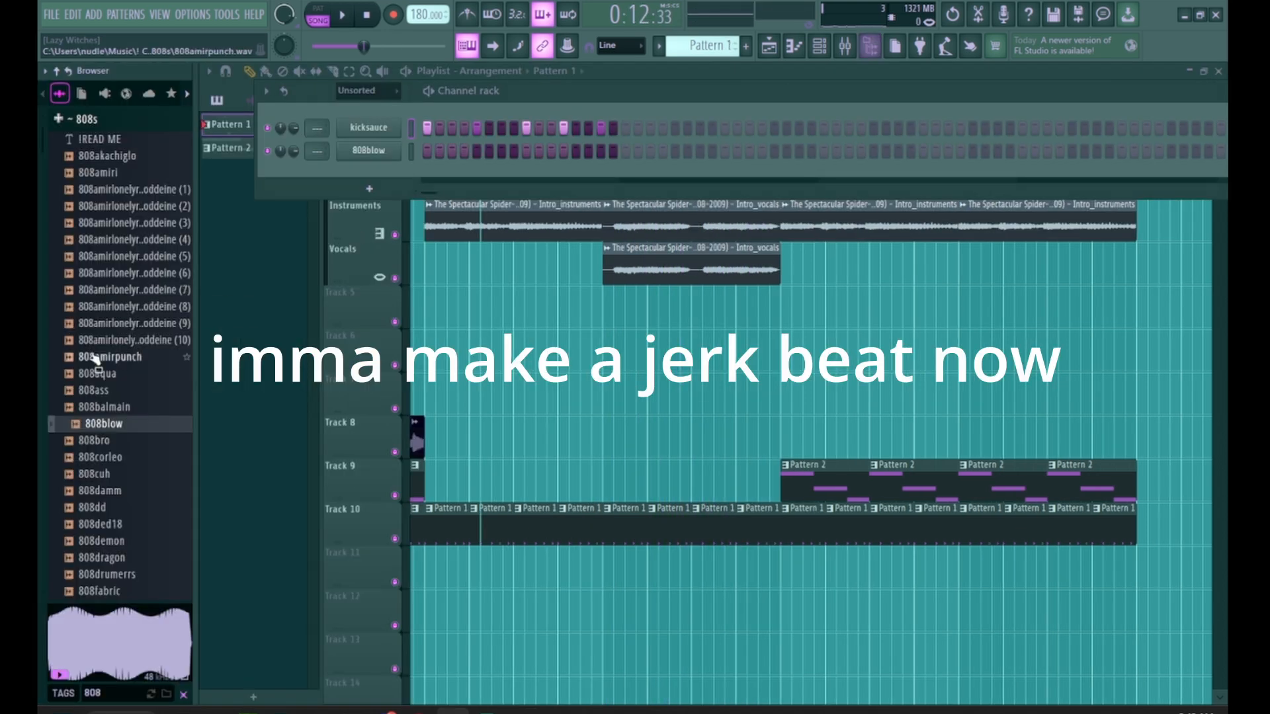
{"action": "left_click", "coordinate": [367, 91]}
{"action": "left_click", "coordinate": [366, 138]}
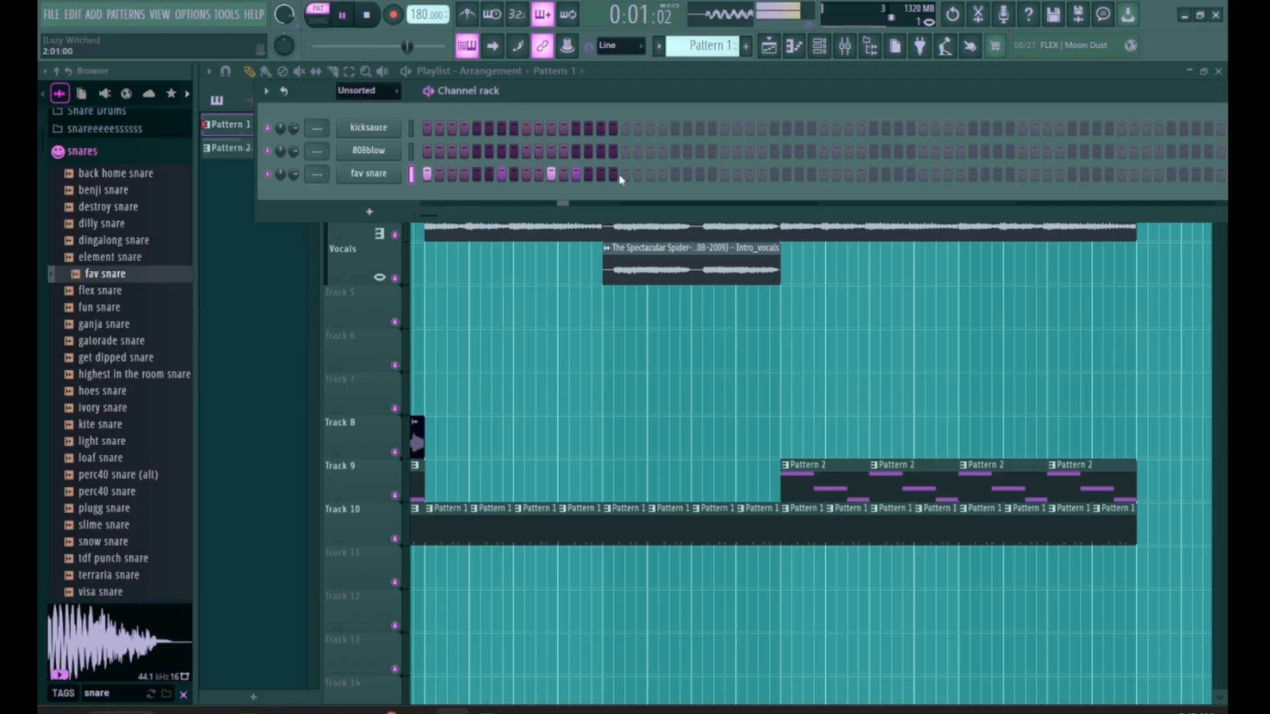
Step: Extend the fav snare rhythm to 32 steps with hits on steps 21, 27 and 29, and play the pattern
{"action": "left_click", "coordinate": [626, 176]}
{"action": "right_click", "coordinate": [625, 176]}
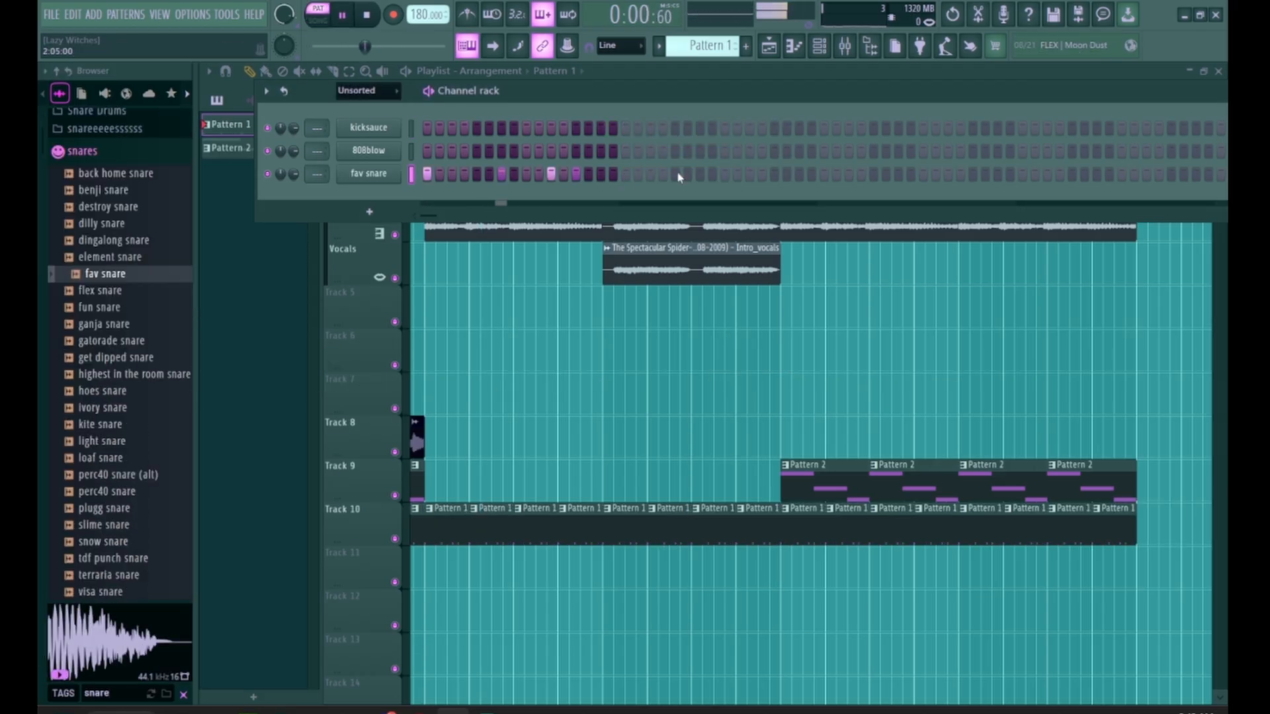
{"action": "left_click", "coordinate": [675, 176]}
{"action": "left_click", "coordinate": [749, 175]}
{"action": "key", "text": "space"}
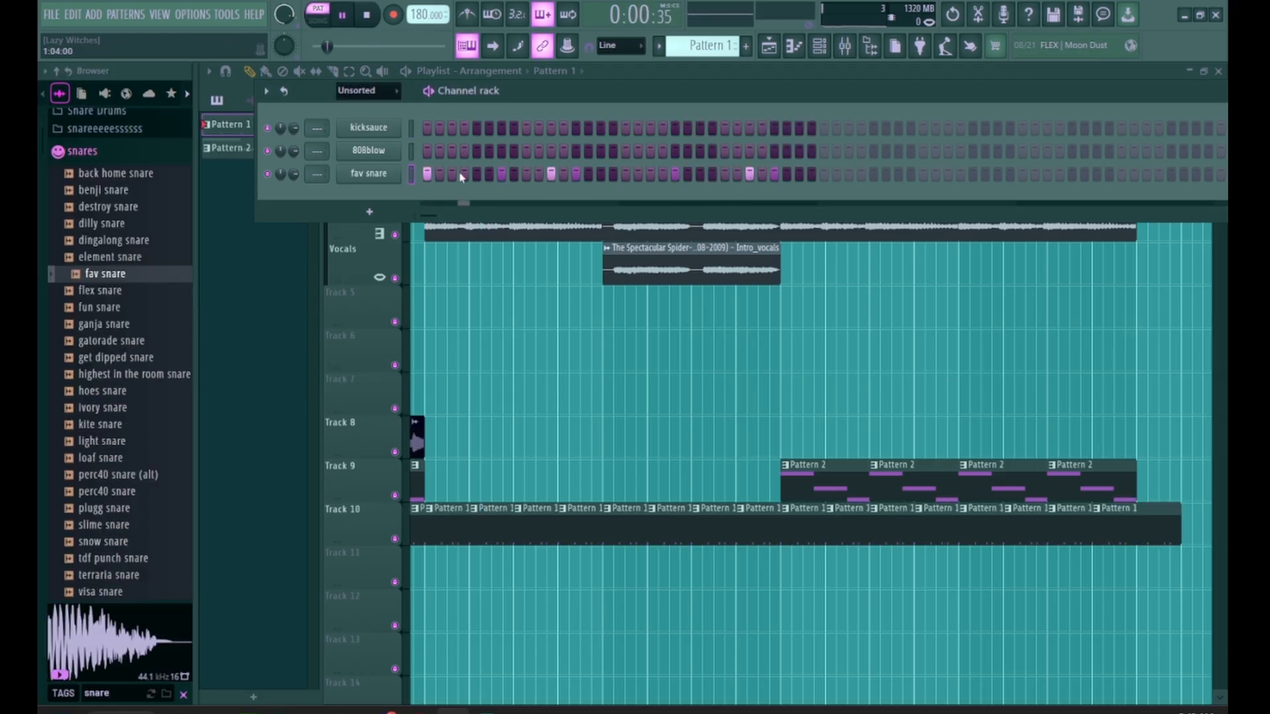
Step: Copy the fav snare steps to the kicksauce channel and play the pattern
{"action": "key", "text": "space"}
{"action": "right_click", "coordinate": [390, 175]}
{"action": "left_click", "coordinate": [560, 182]}
{"action": "right_click", "coordinate": [386, 129]}
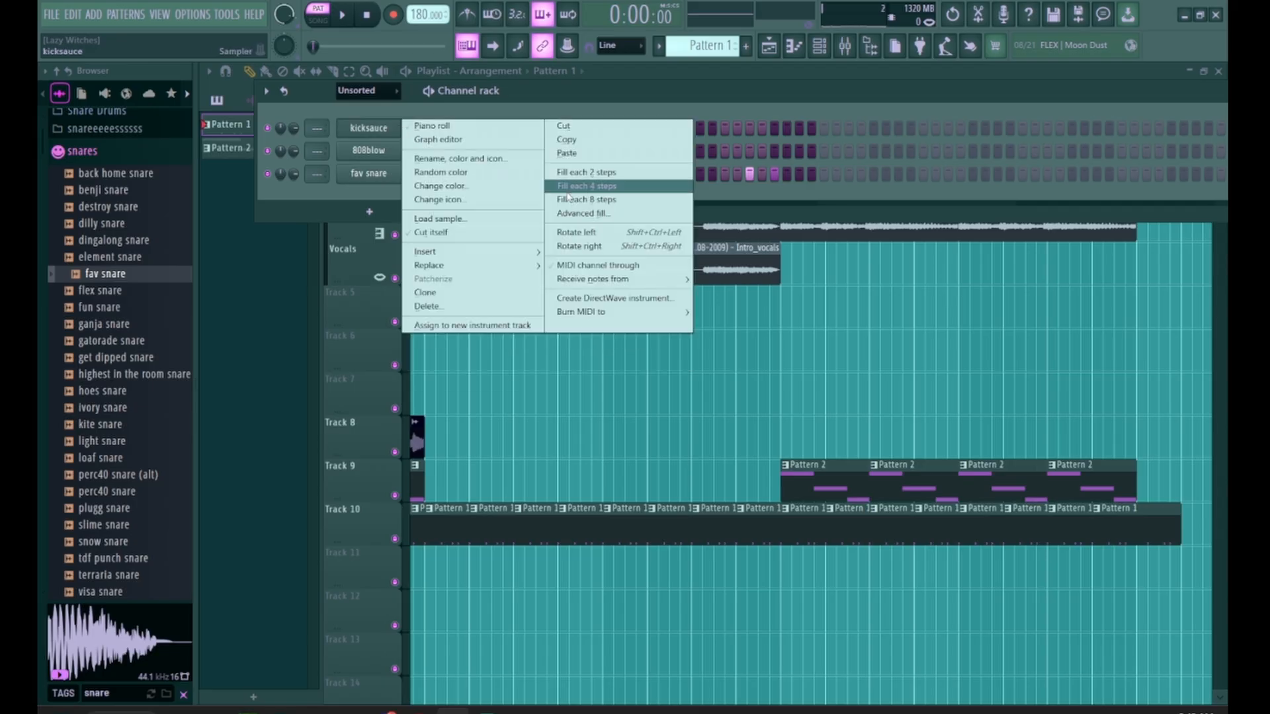
{"action": "left_click", "coordinate": [573, 159]}
{"action": "key", "text": "space"}
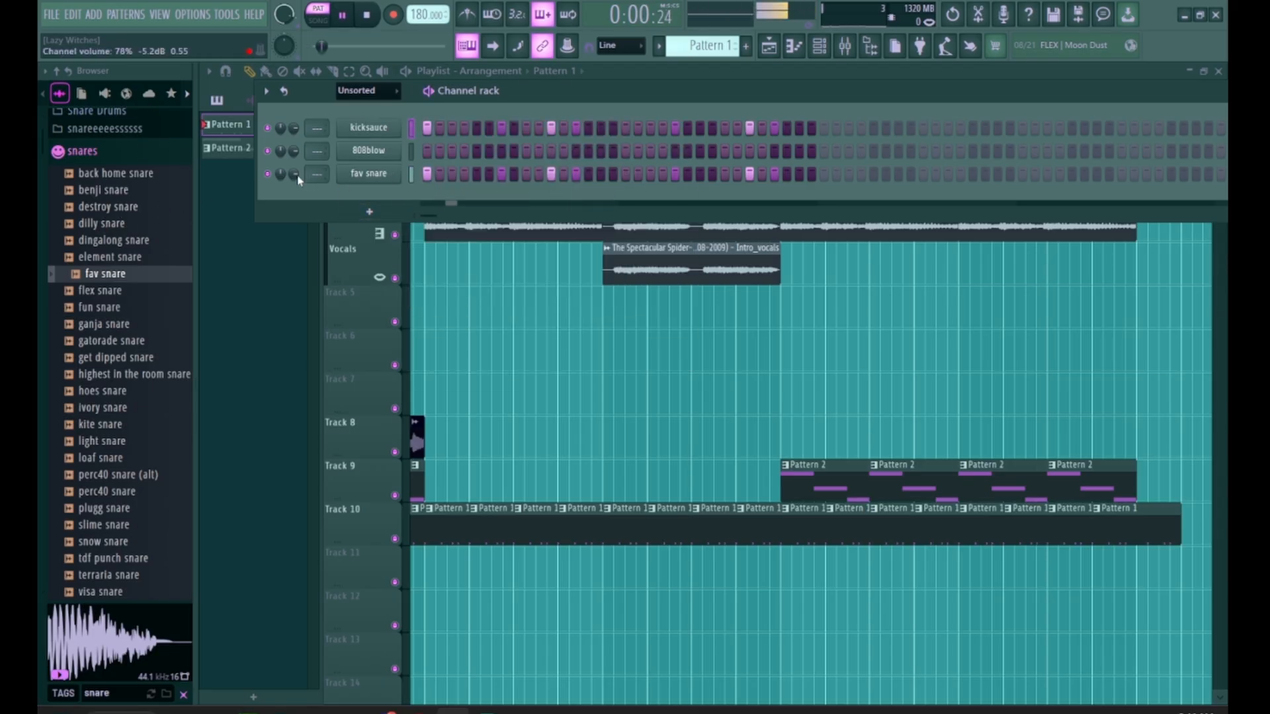
Step: Add a chantbangerz channel with hits on steps 5 and 21, and preview the chantconspiracy sample
{"action": "key", "text": "space"}
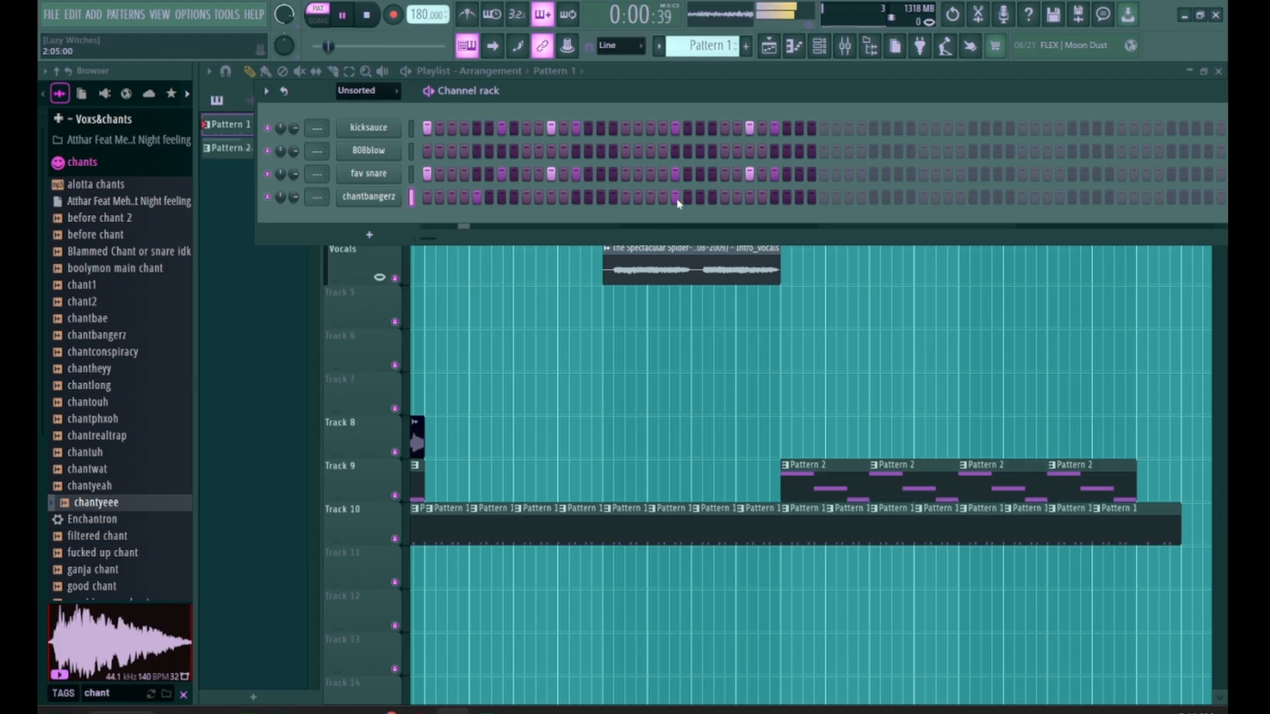
{"action": "key", "text": "space"}
{"action": "key", "text": "F6"}
{"action": "left_click", "coordinate": [99, 352]}
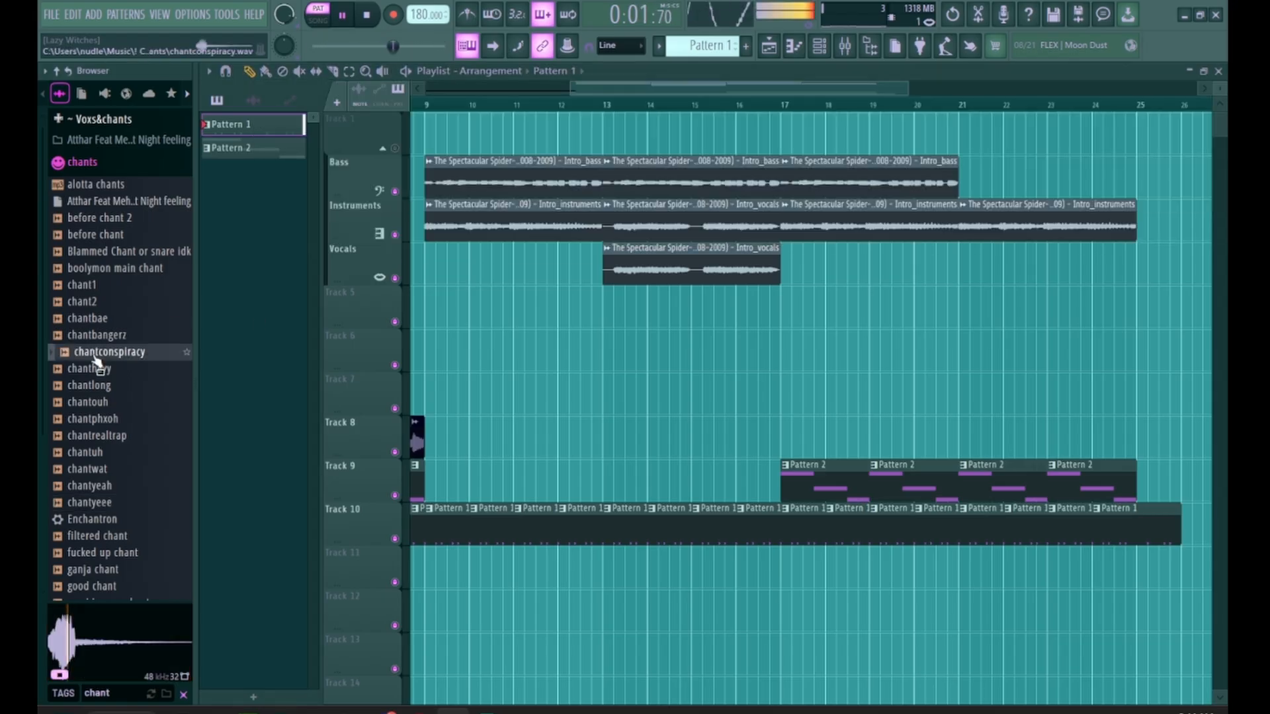
Step: Add an openhatcents channel with hits to Pattern 1, and play the arrangement from its opening section
{"action": "left_click", "coordinate": [818, 47]}
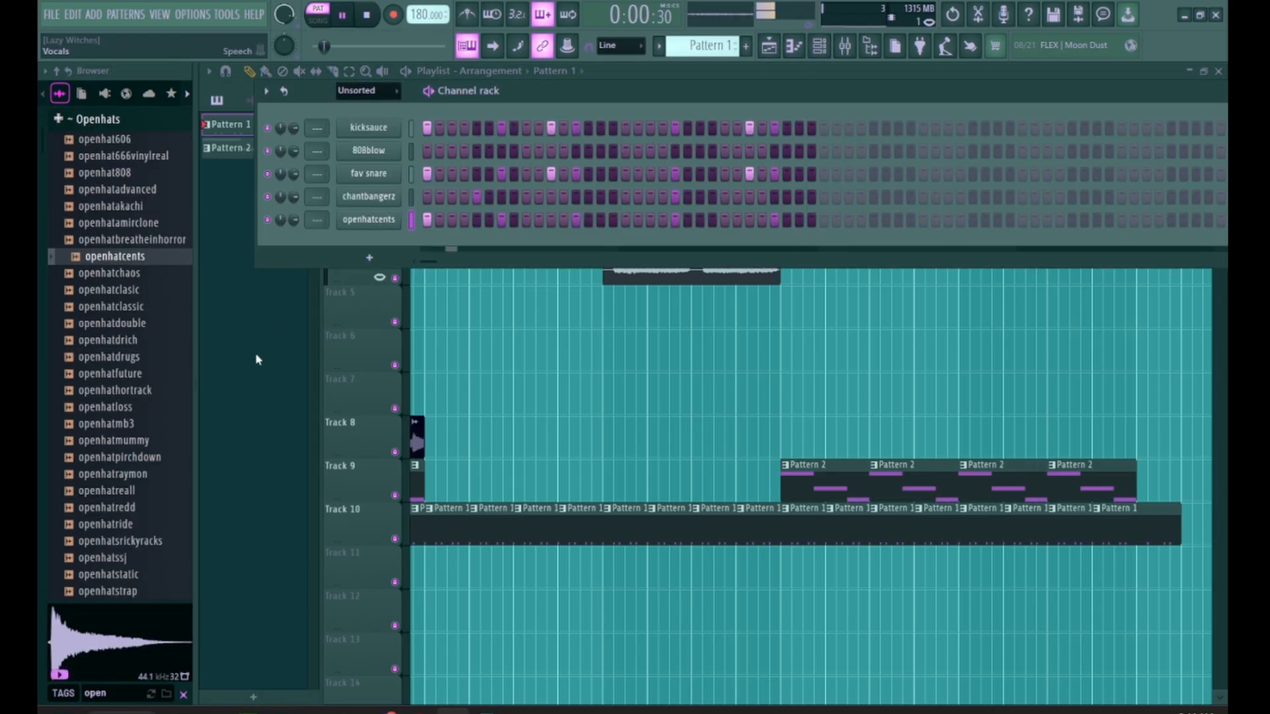
{"action": "key", "text": "F6"}
{"action": "key", "text": "space"}
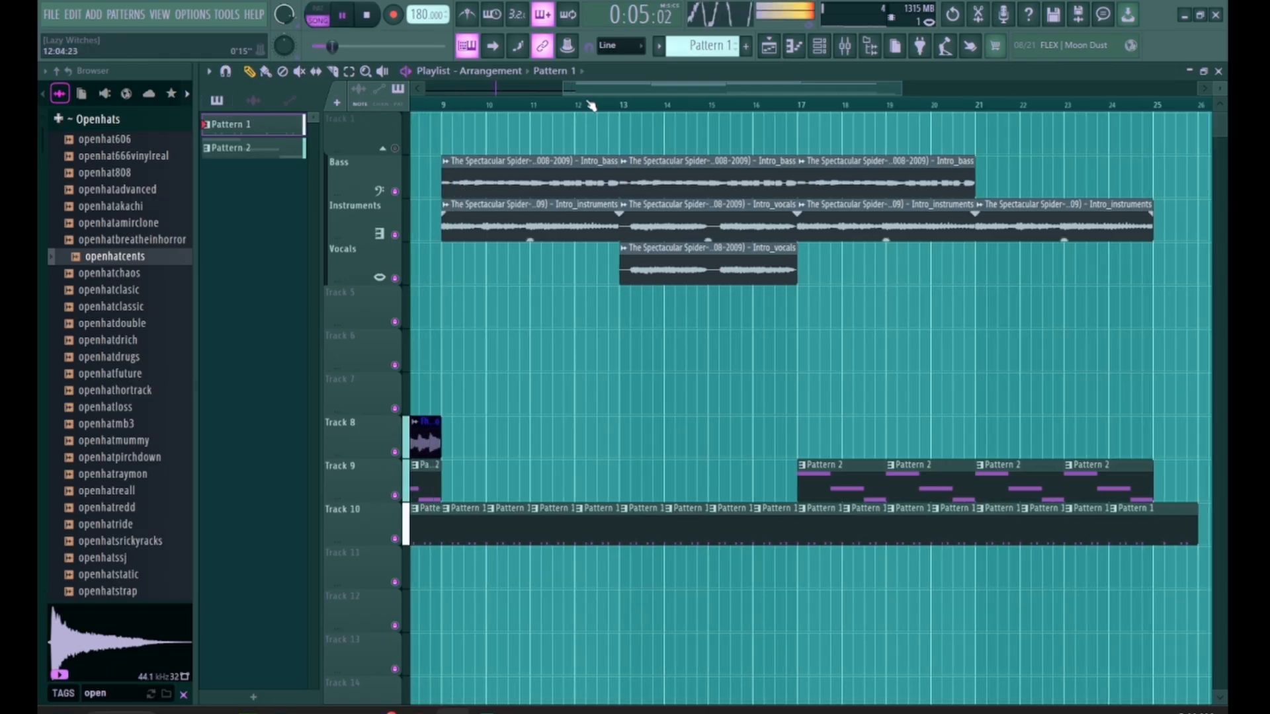
{"action": "left_click_drag", "start_coordinate": [587, 89], "coordinate": [289, 147]}
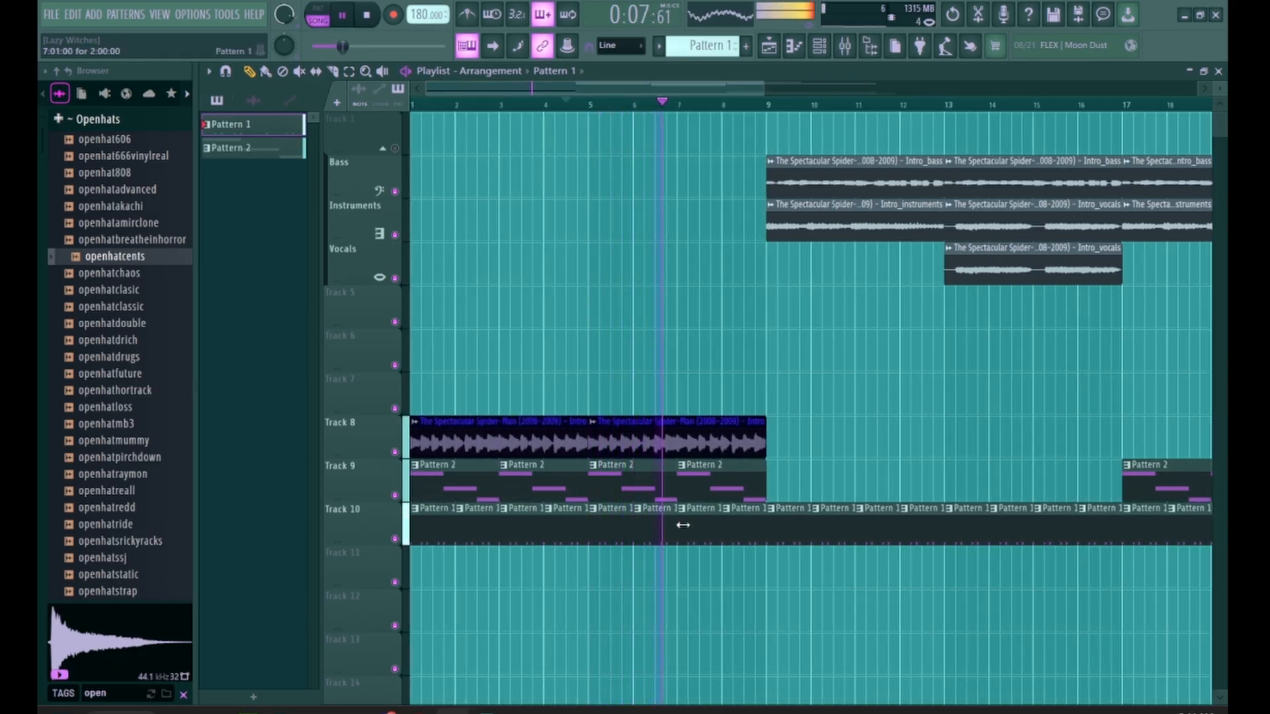
Step: Return to the playlist in song mode and play the arrangement from just before bar 9
{"action": "right_click", "coordinate": [267, 125]}
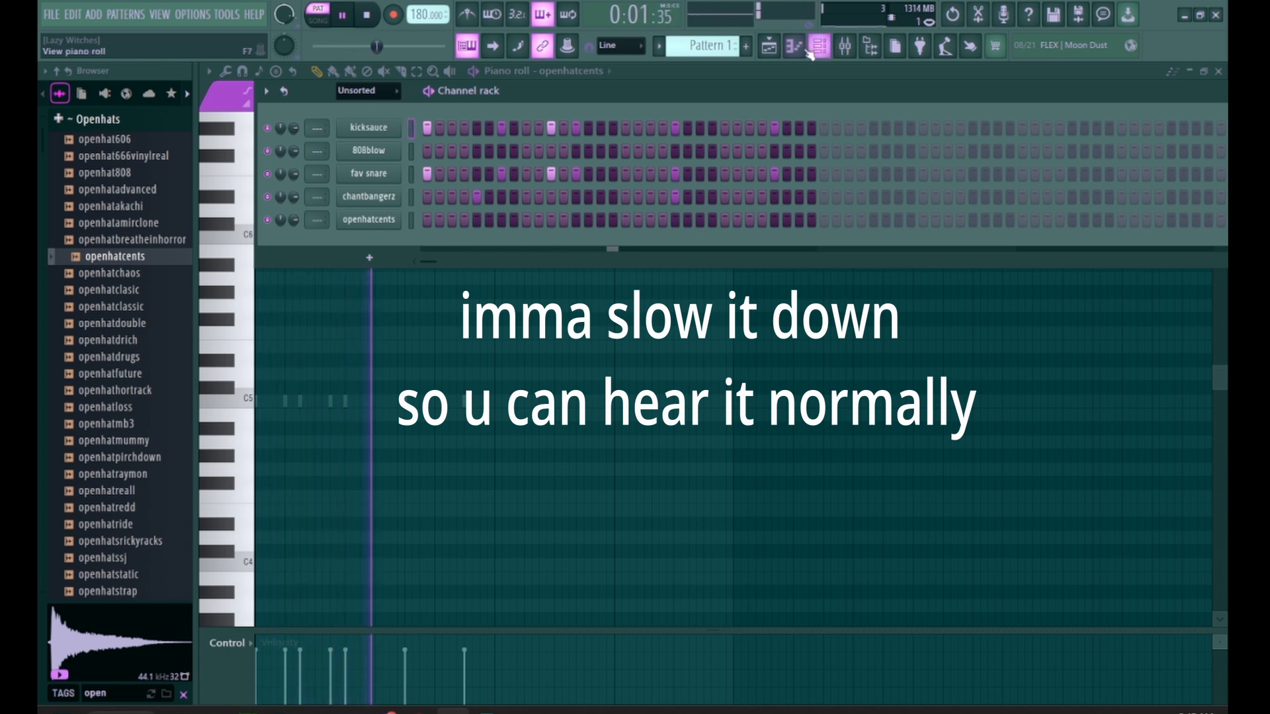
{"action": "left_click", "coordinate": [772, 47]}
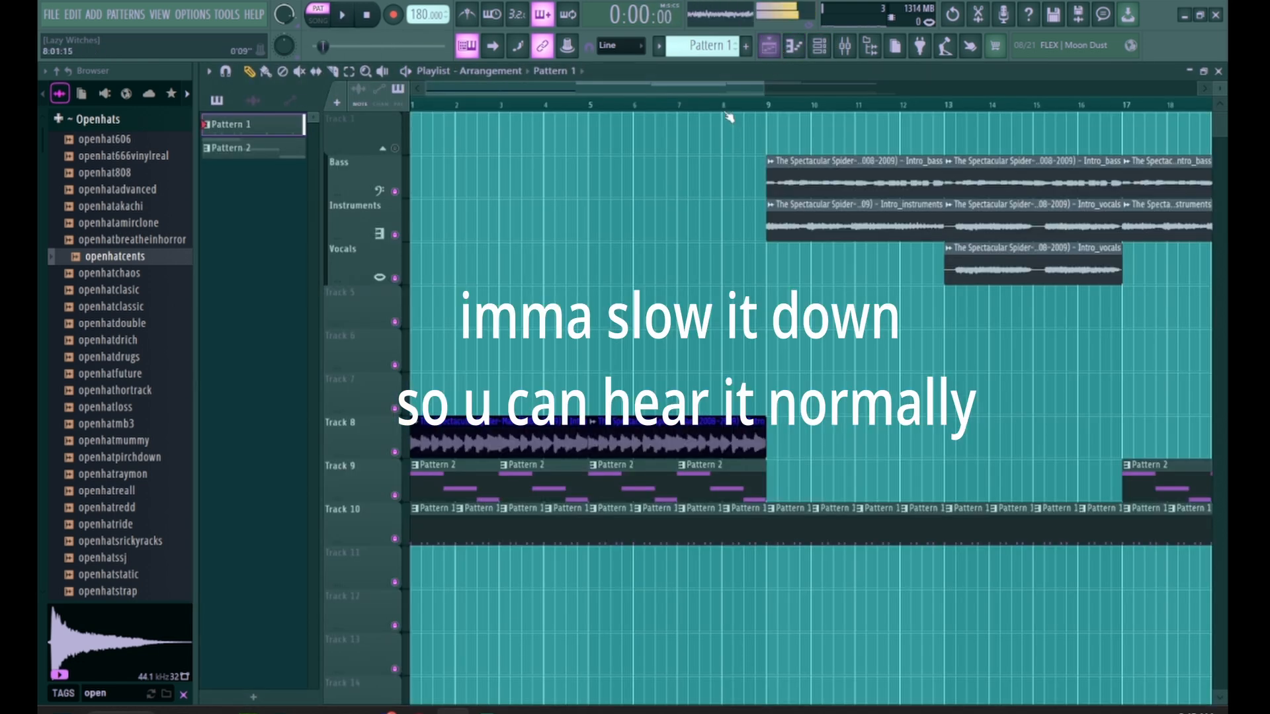
{"action": "key", "text": "l"}
{"action": "left_click", "coordinate": [757, 104]}
{"action": "key", "text": "space"}
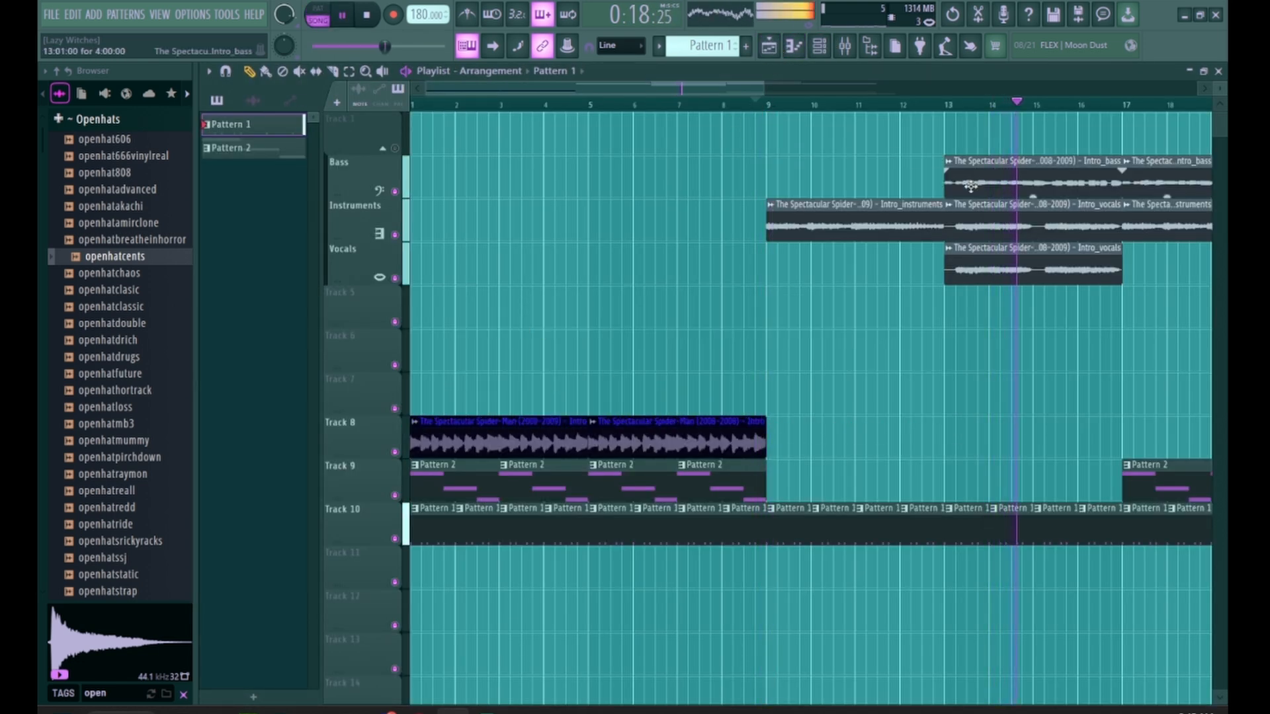
Step: Place a Pattern 2 clip at bar 15 on Track 9, delete the bar 13 clips on Bass and Instruments, and play from there
{"action": "left_click", "coordinate": [1176, 488]}
{"action": "key", "text": "space"}
{"action": "left_click", "coordinate": [1041, 486]}
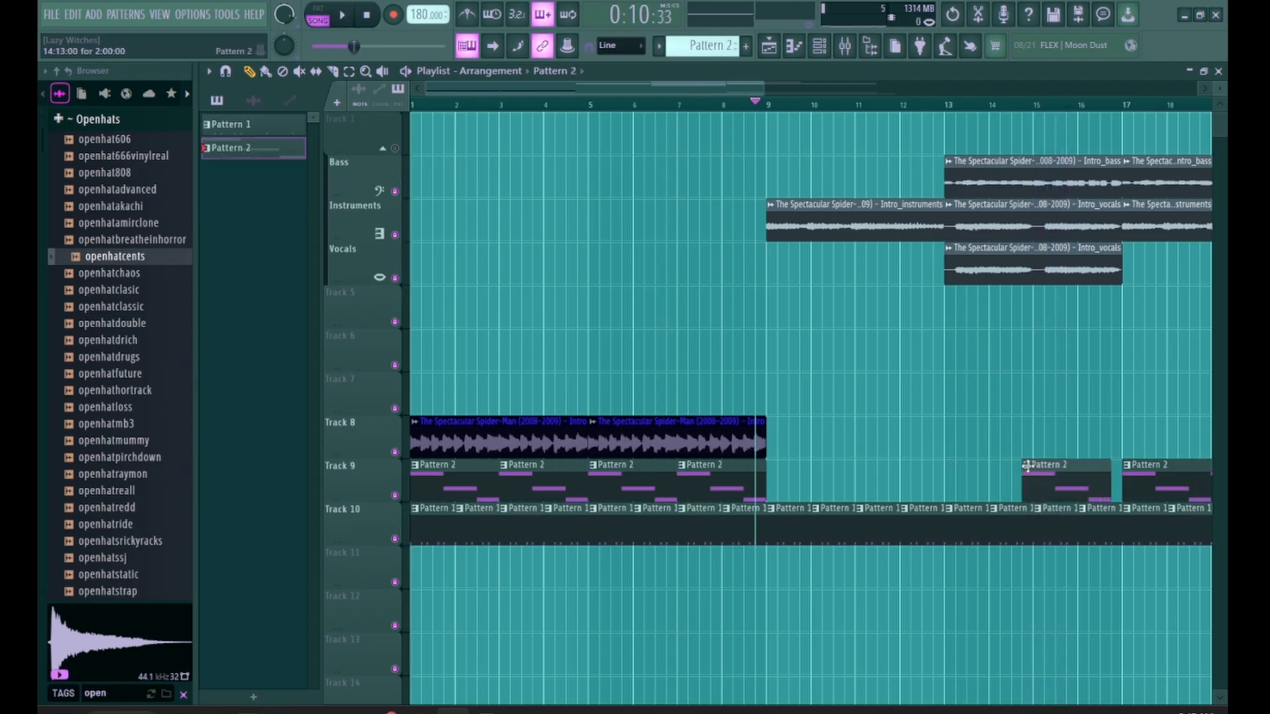
{"action": "right_click", "coordinate": [1058, 178]}
{"action": "right_click", "coordinate": [1061, 208]}
{"action": "left_click", "coordinate": [1071, 105]}
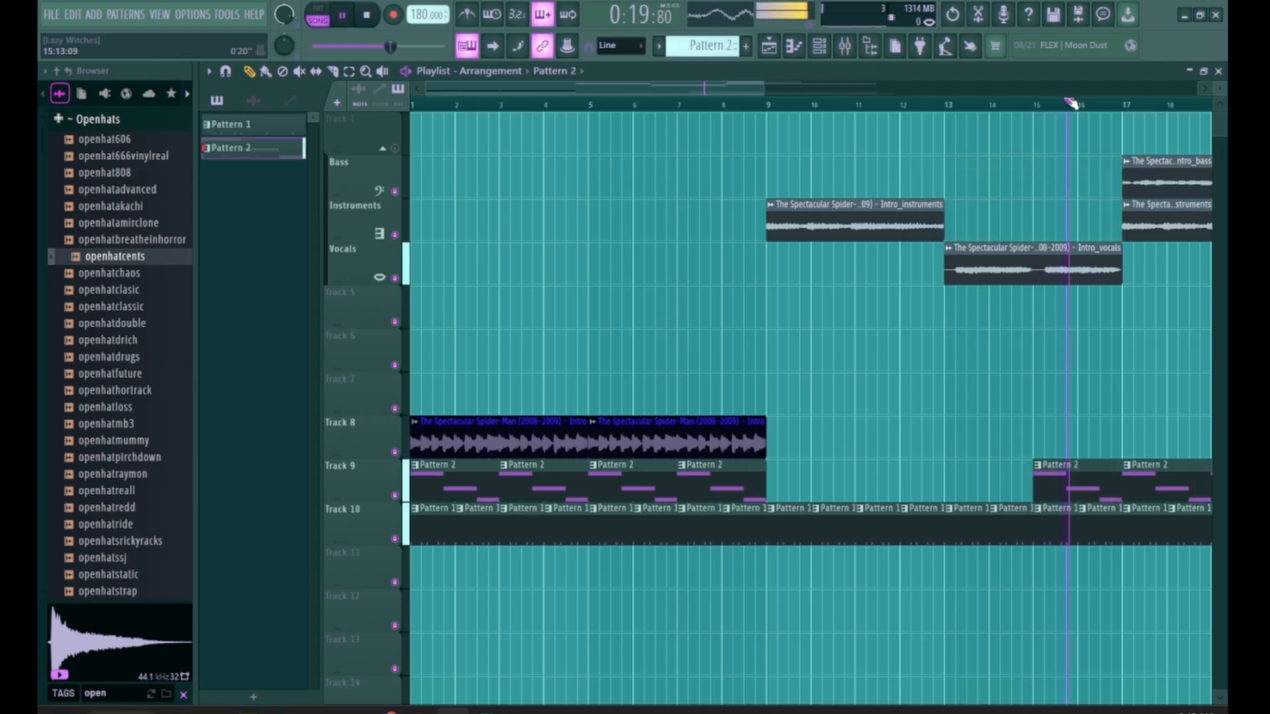
Step: Open the bass stem at bar 17 in Edison and detect its tempo in the sample properties
{"action": "scroll", "coordinate": [1003, 349], "scroll_direction": "down", "scroll_amount": 3}
{"action": "scroll", "coordinate": [893, 142], "scroll_direction": "down", "scroll_amount": 2}
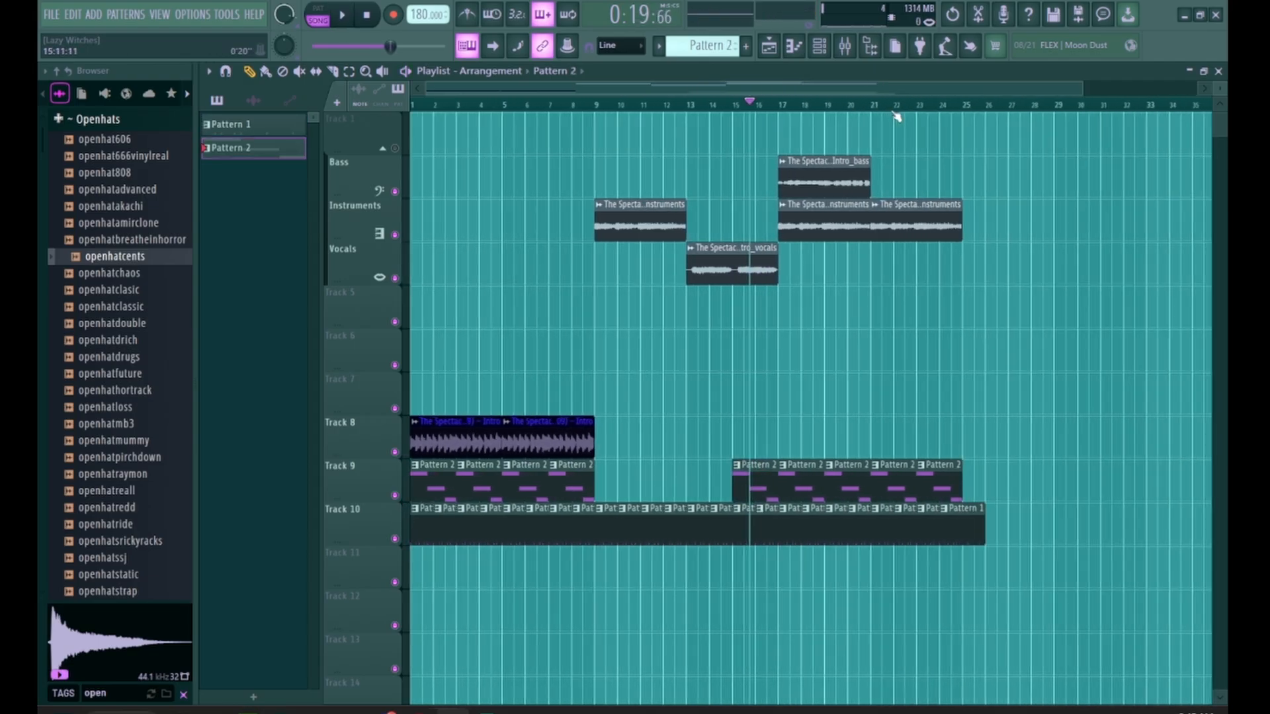
{"action": "double_click", "coordinate": [796, 170]}
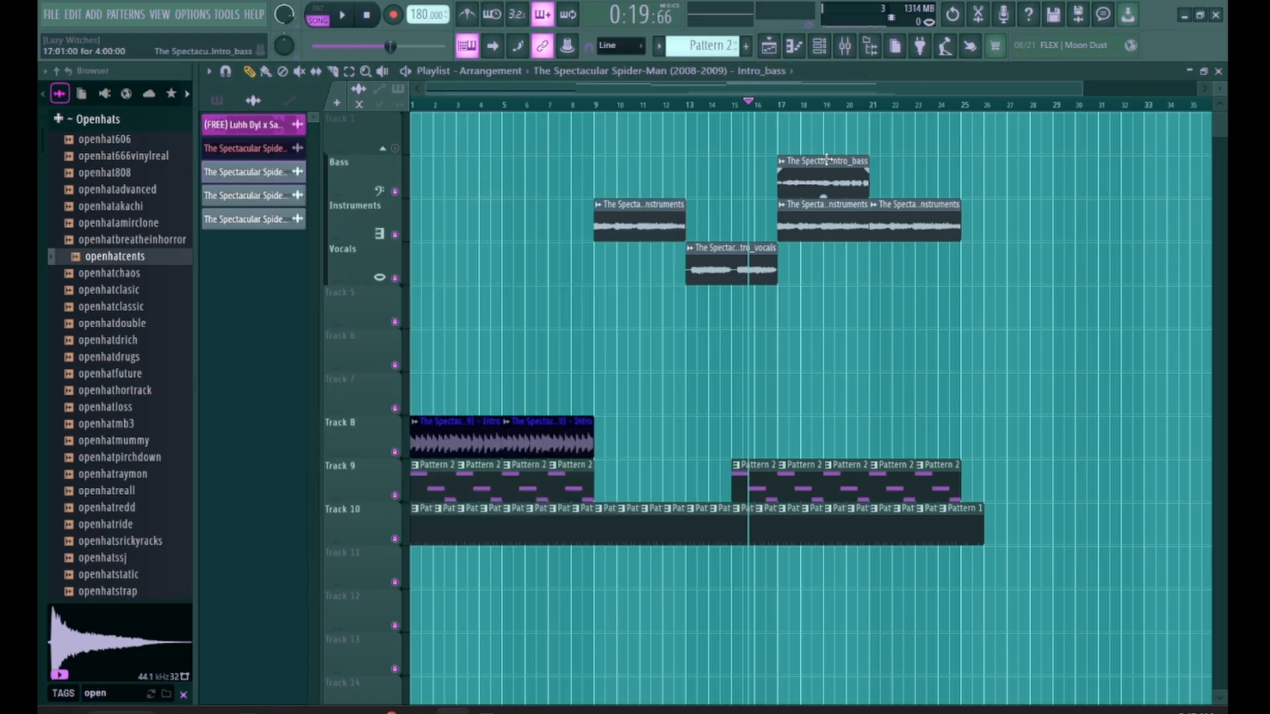
{"action": "right_click", "coordinate": [425, 482]}
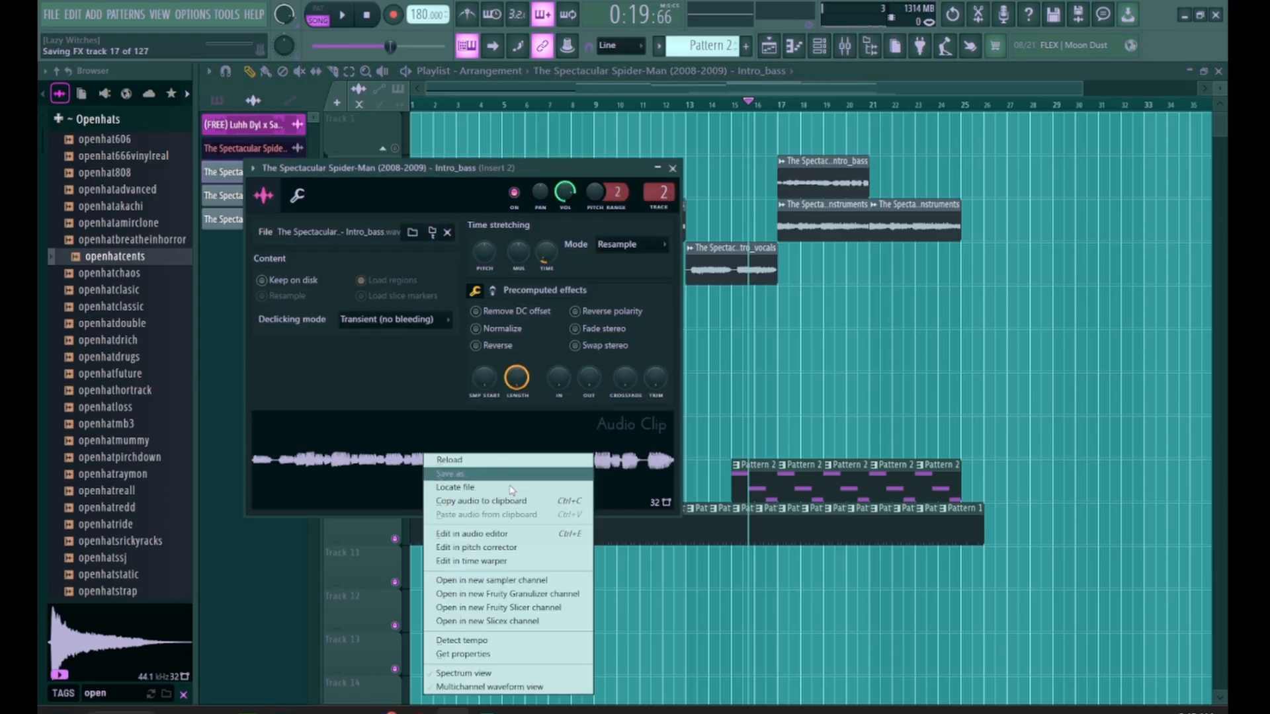
{"action": "left_click", "coordinate": [498, 534]}
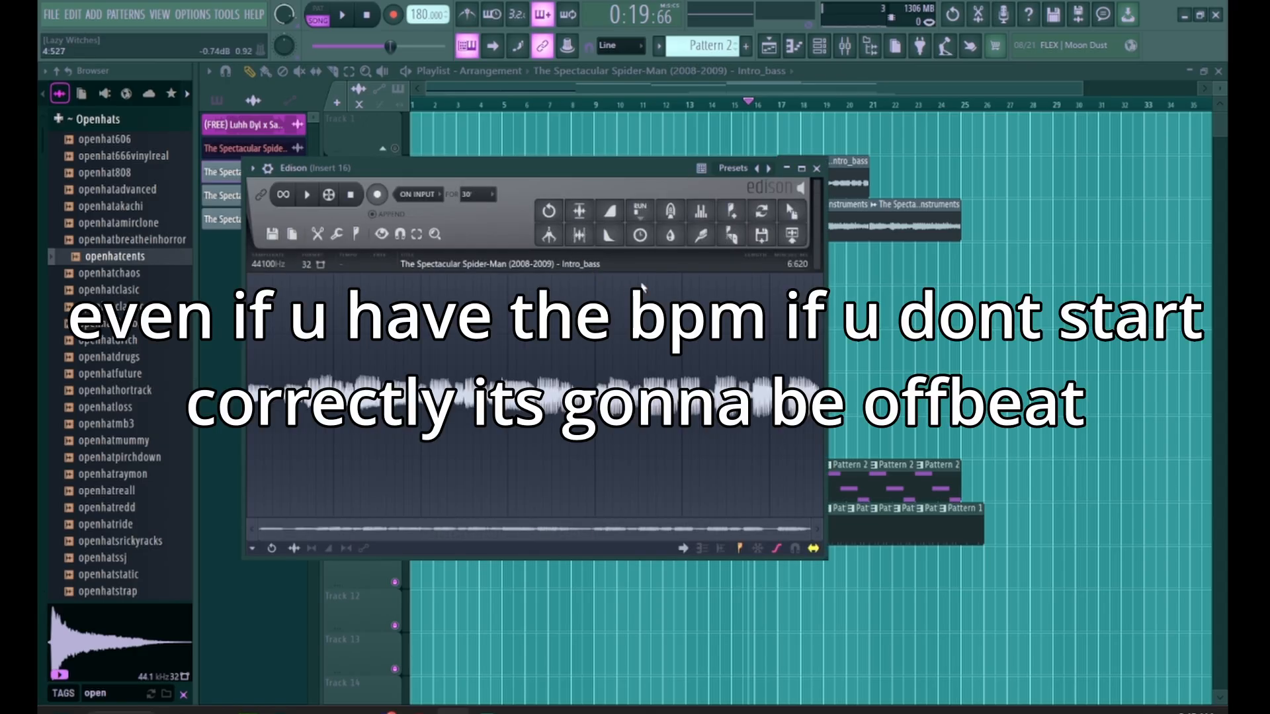
{"action": "left_click", "coordinate": [582, 264]}
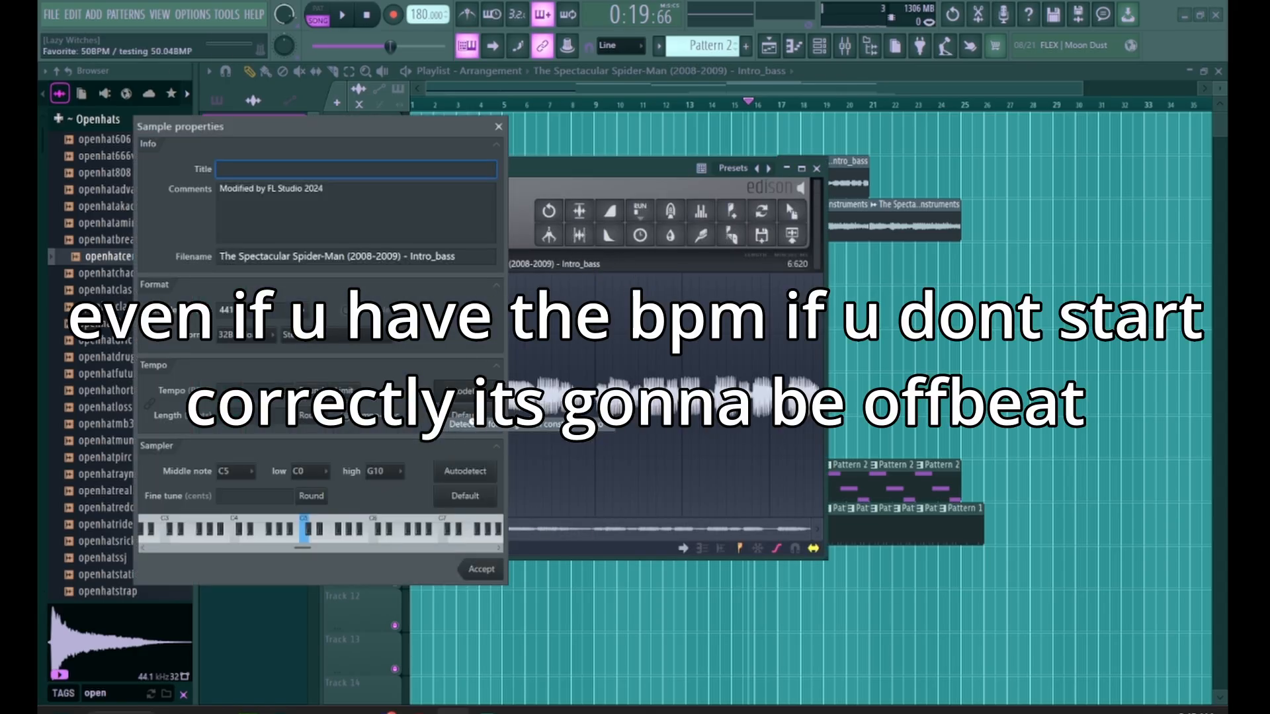
{"action": "left_click", "coordinate": [458, 424]}
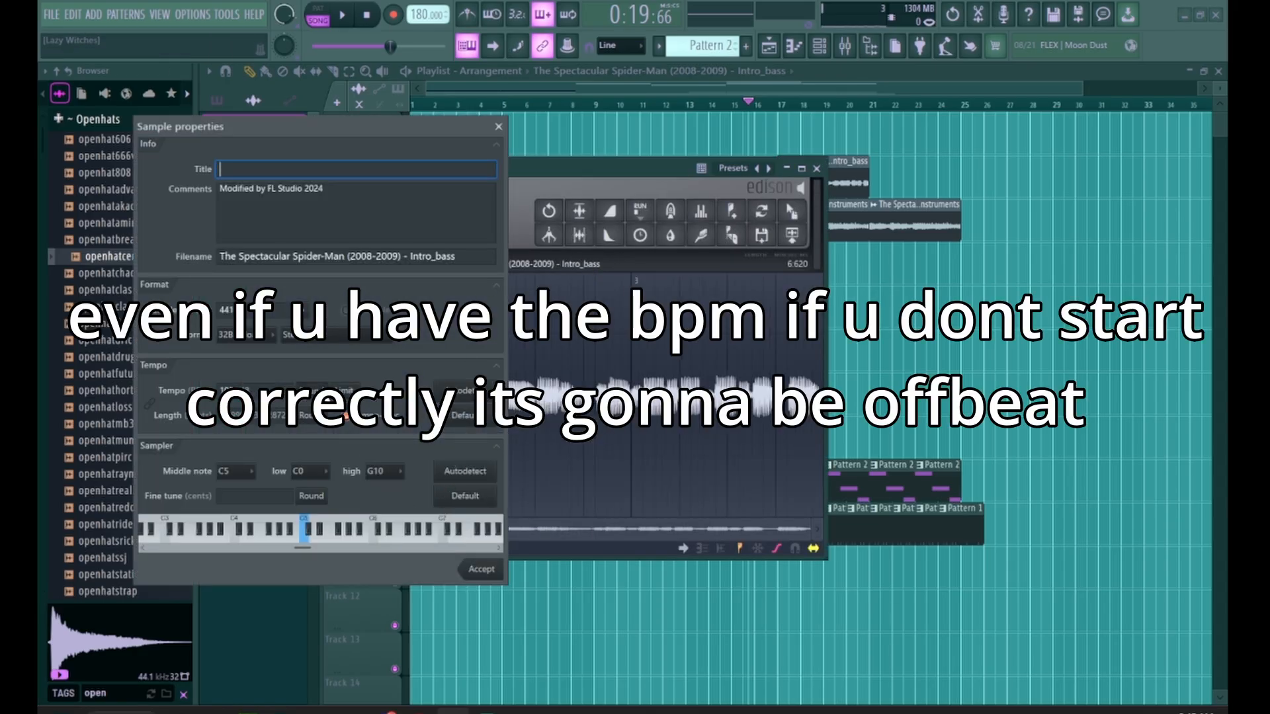
{"action": "left_click", "coordinate": [310, 391]}
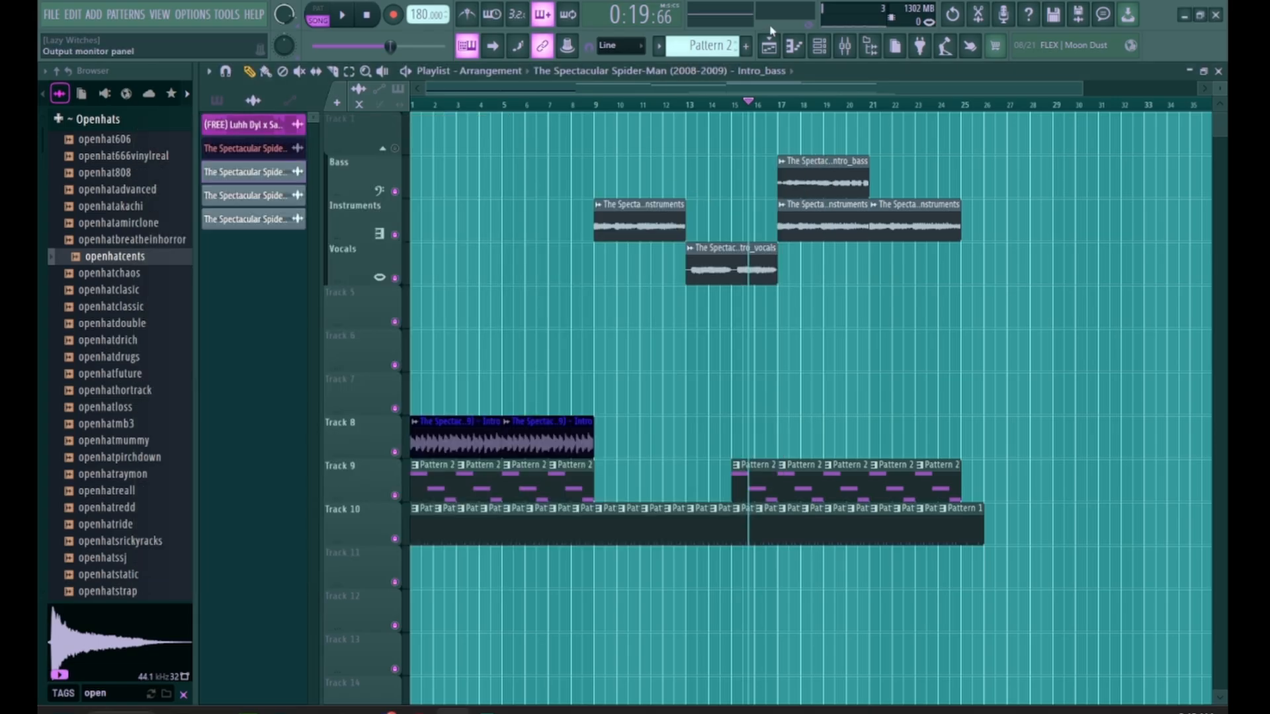
Step: View the export settings for the Mood (ss) project, close them and play the song from the start
{"action": "left_click", "coordinate": [1102, 16]}
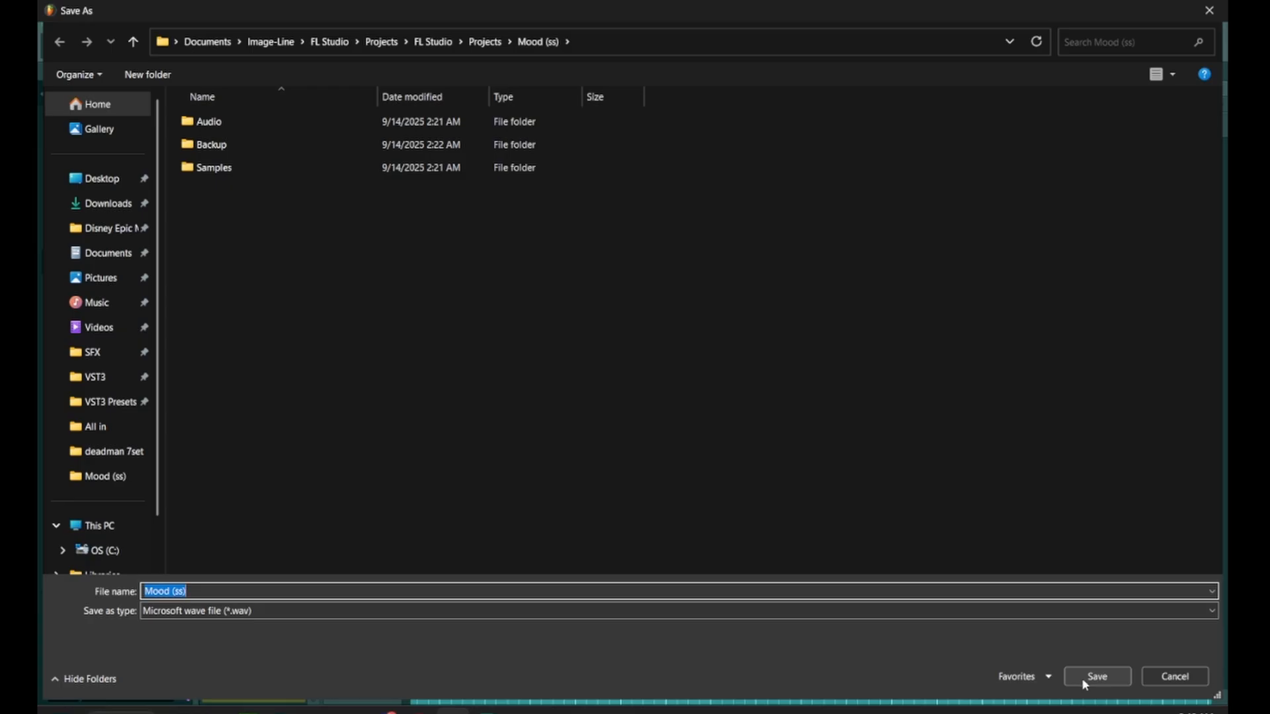
{"action": "left_click", "coordinate": [1081, 677]}
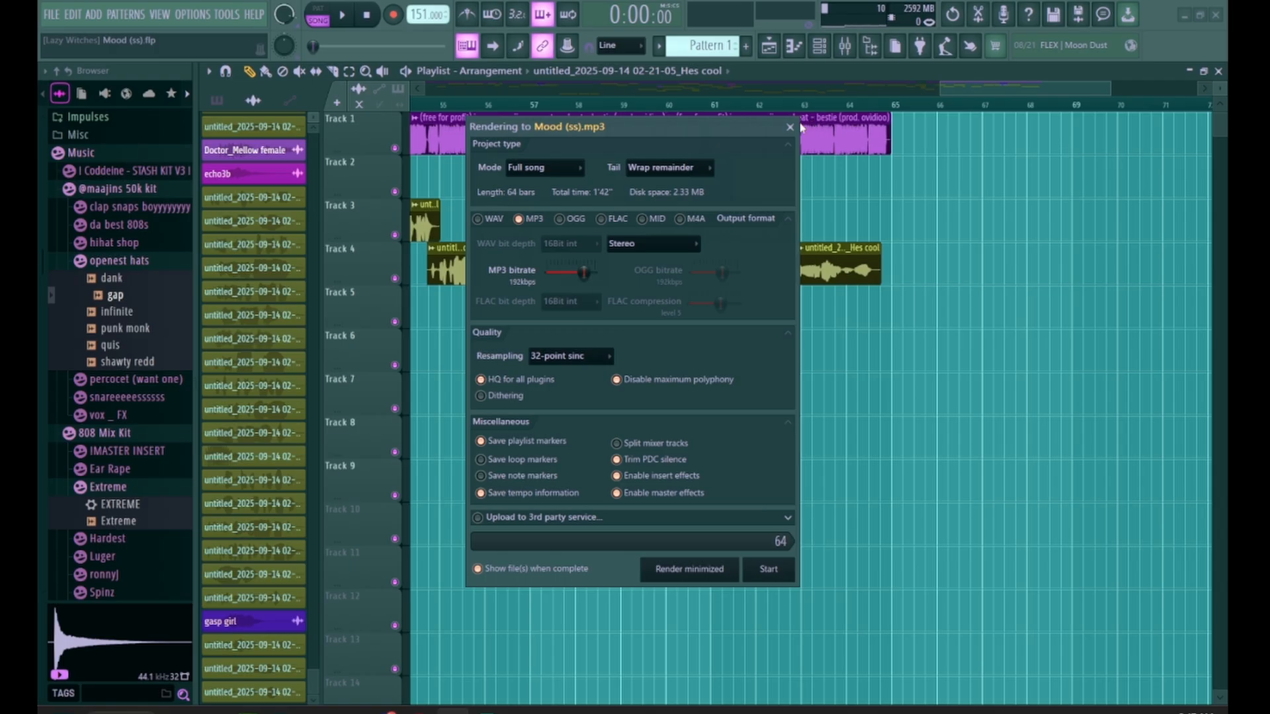
{"action": "left_click", "coordinate": [865, 24]}
{"action": "left_click_drag", "start_coordinate": [972, 90], "coordinate": [540, 90]}
{"action": "key", "text": "space"}
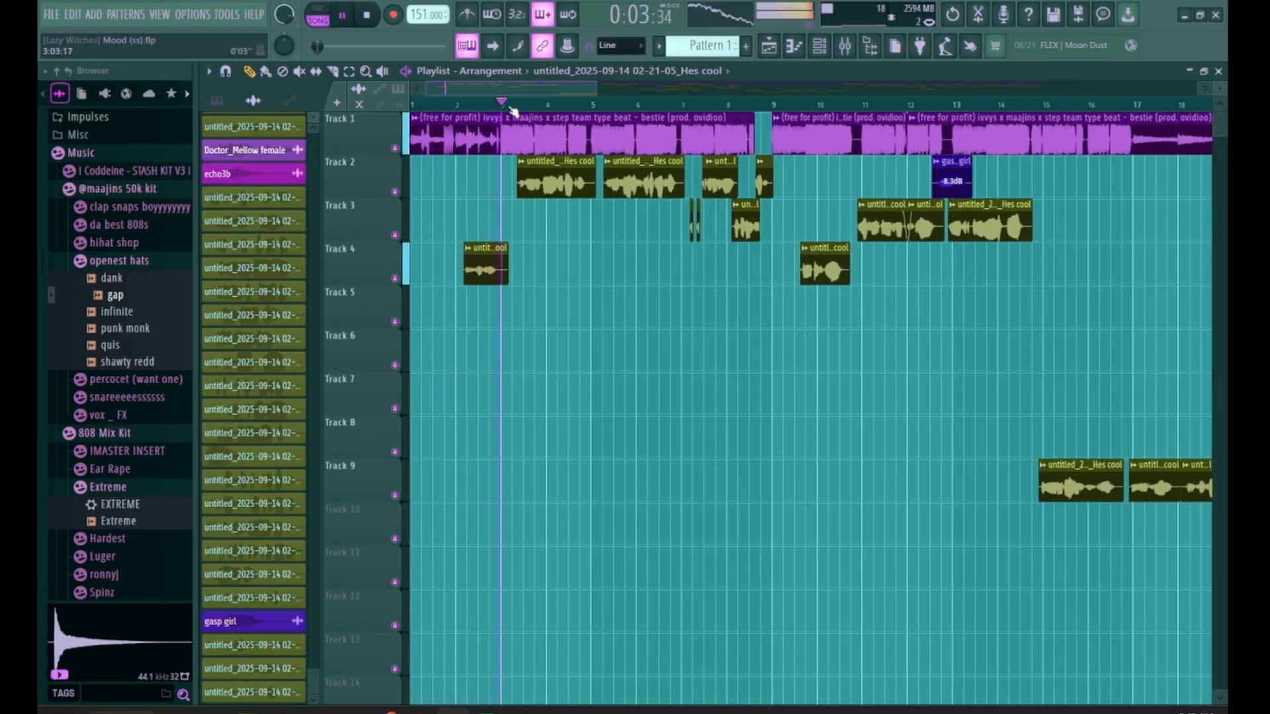
Step: Start a new empty project in place of the Mood (ss) project
{"action": "key", "text": "ctrl+n"}
{"action": "left_click", "coordinate": [652, 402]}
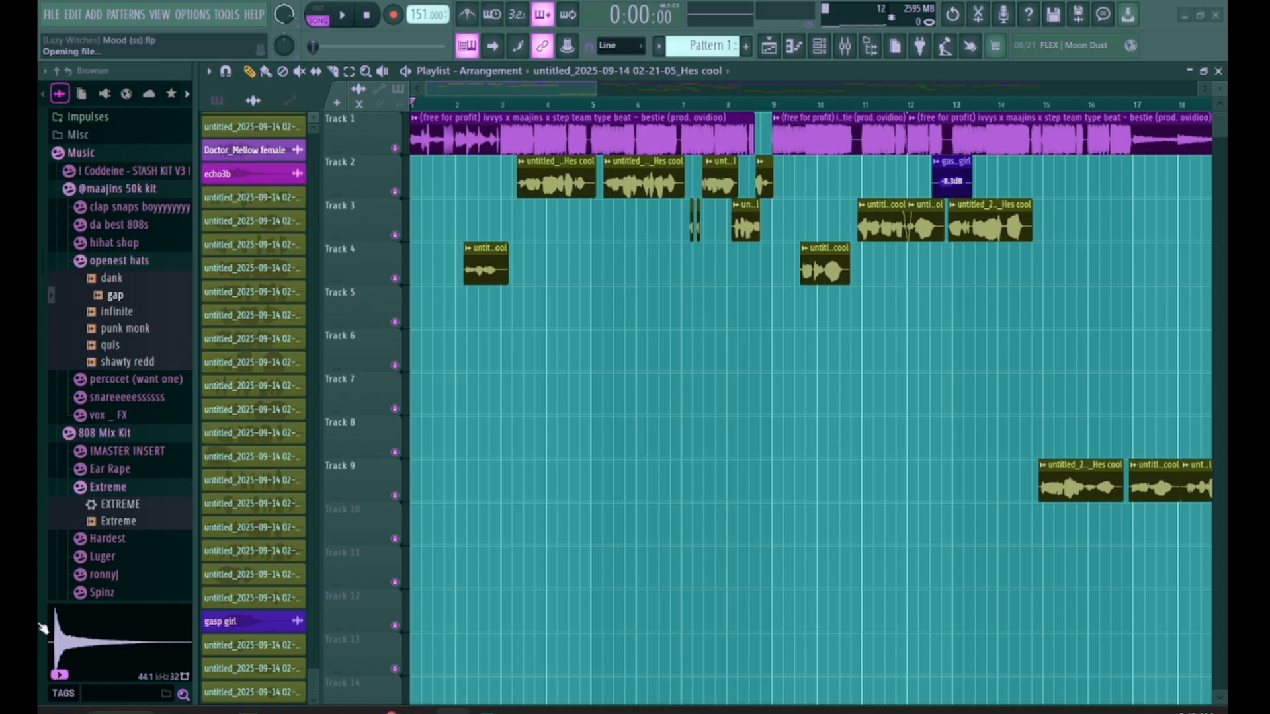
{"action": "left_click", "coordinate": [761, 496]}
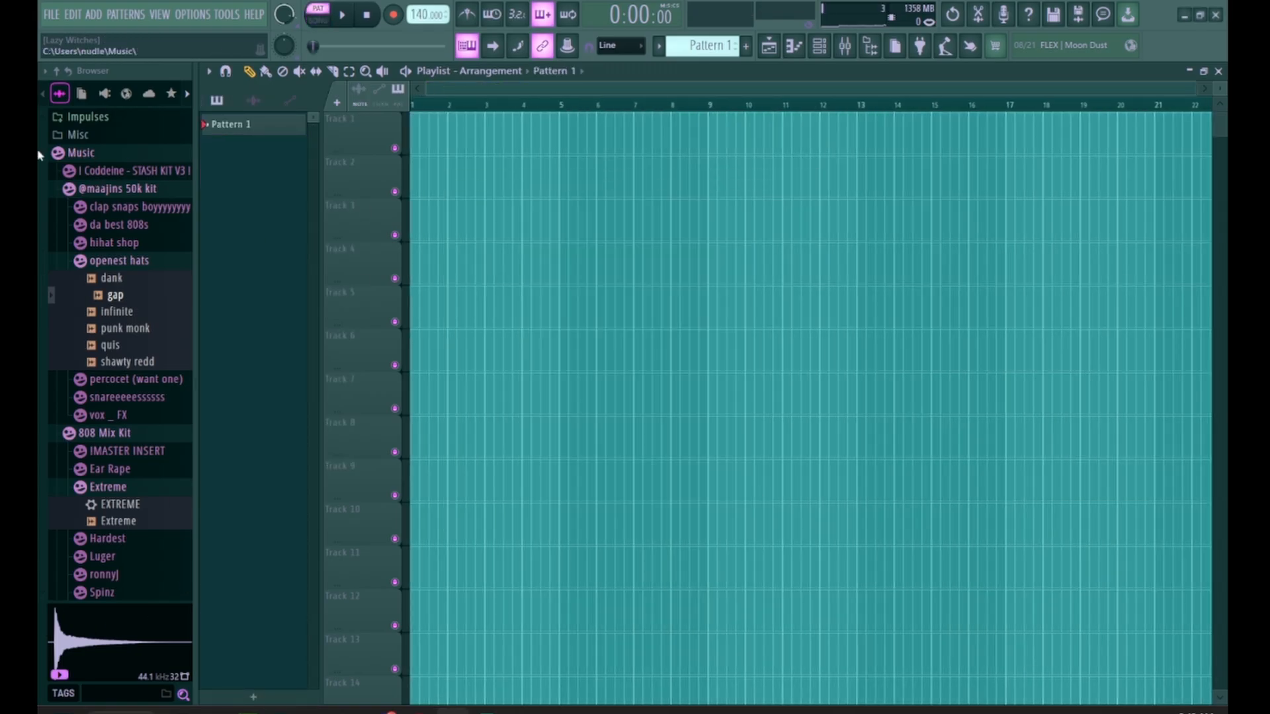
Step: Collapse the Music folder, expand My projects and change the My projects folder's color to yellow
{"action": "left_click", "coordinate": [115, 153]}
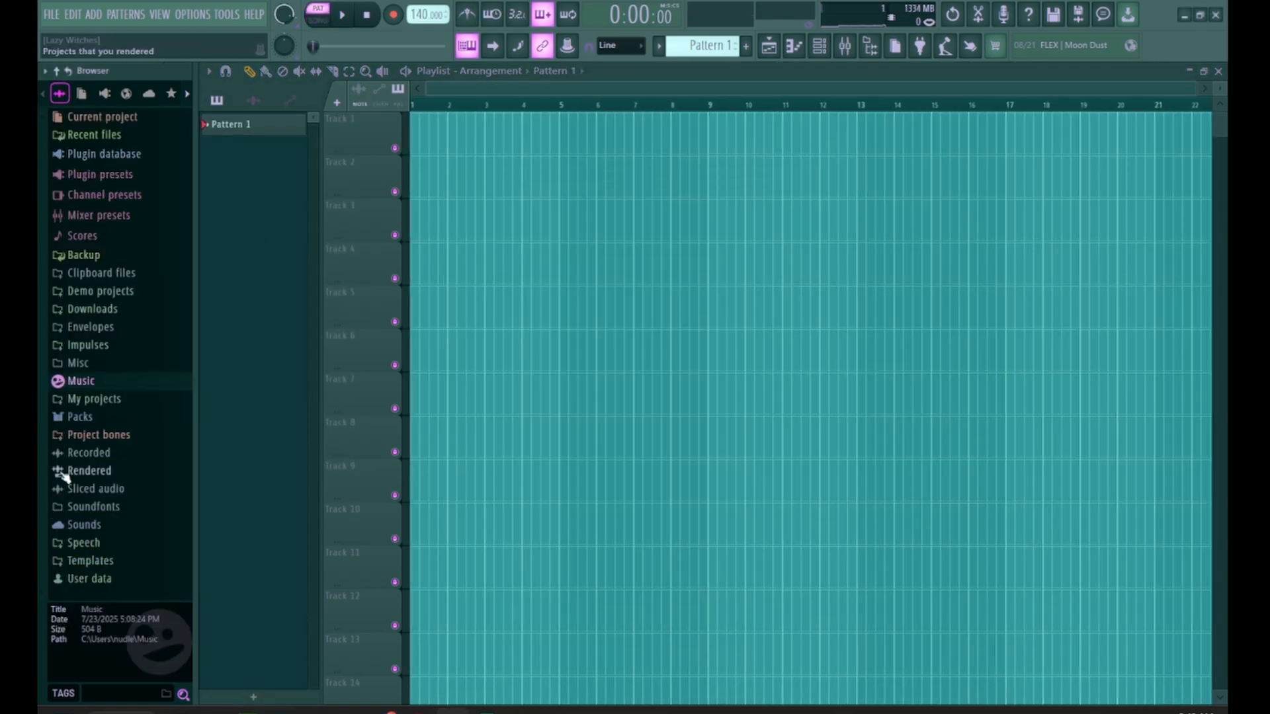
{"action": "left_click", "coordinate": [106, 399]}
{"action": "right_click", "coordinate": [111, 417]}
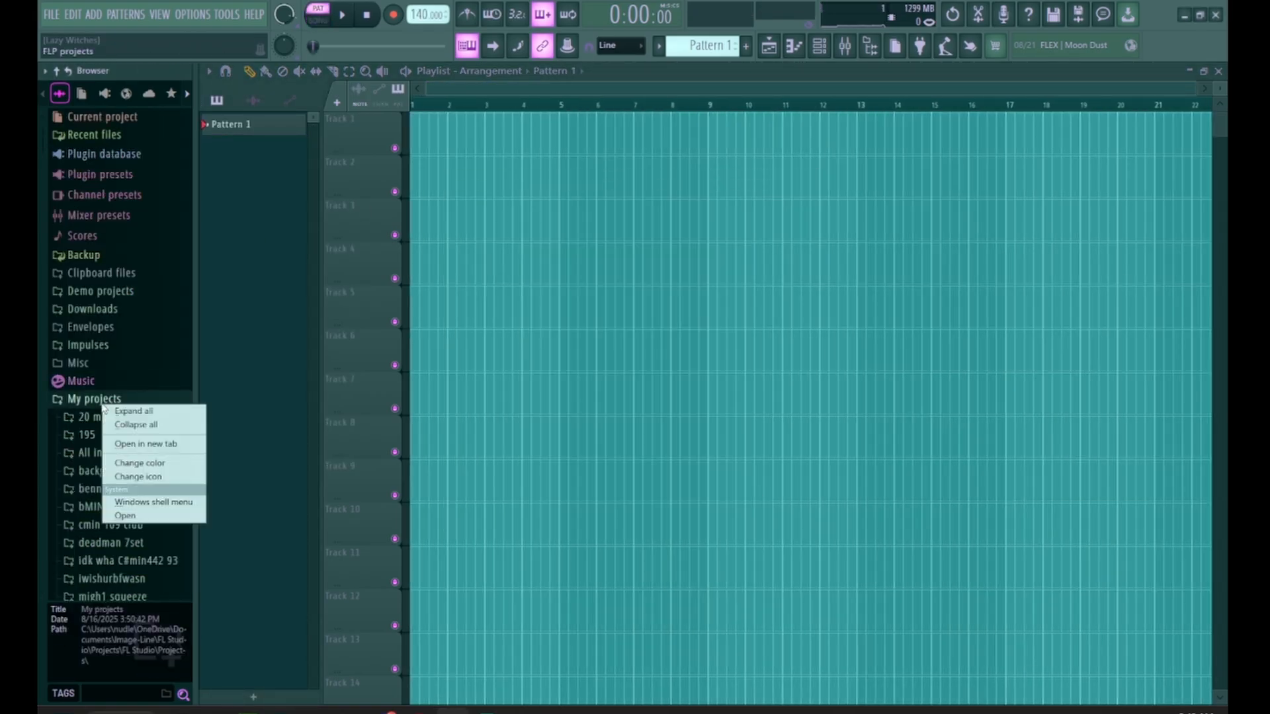
{"action": "left_click", "coordinate": [142, 473]}
{"action": "mouse_move", "coordinate": [284, 443]}
{"action": "left_mouse_down"}
{"action": "mouse_move", "coordinate": [210, 404]}
{"action": "mouse_move", "coordinate": [284, 424]}
{"action": "left_mouse_up"}
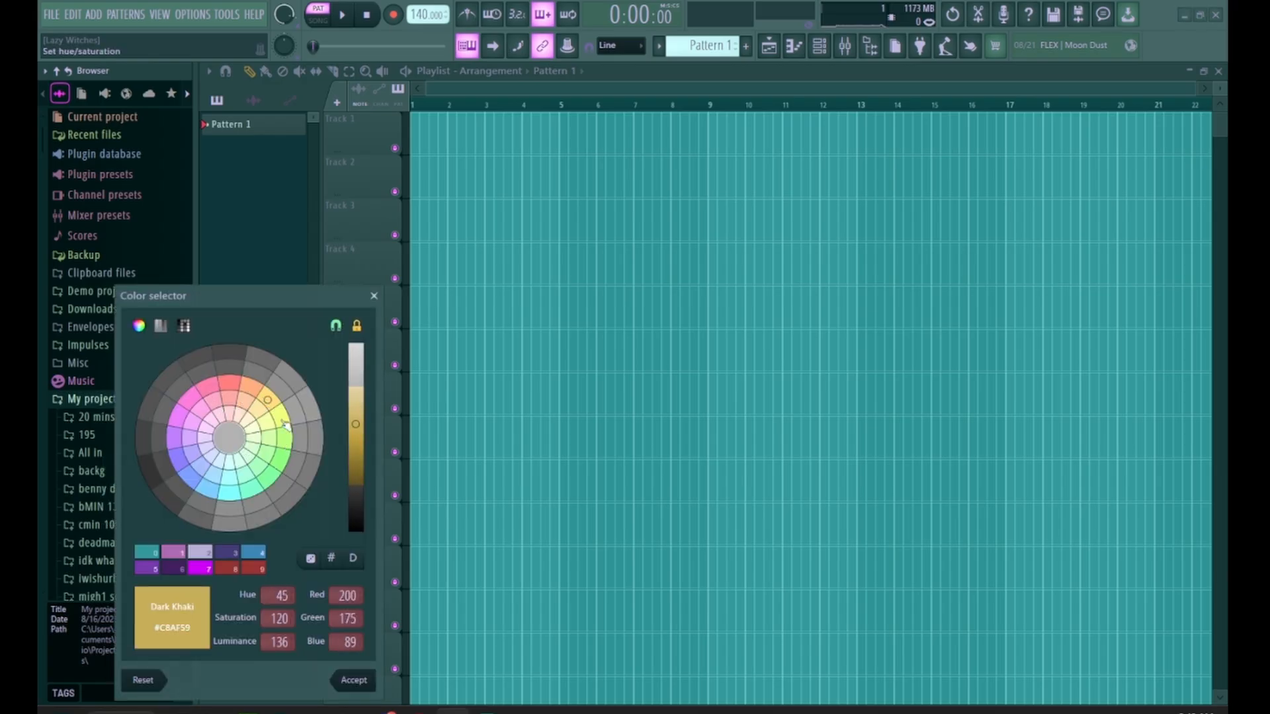
{"action": "left_click", "coordinate": [365, 680]}
Step: Change the My projects folder's icon to the same smiley face as the Music folder
{"action": "right_click", "coordinate": [133, 405]}
{"action": "left_click", "coordinate": [149, 472]}
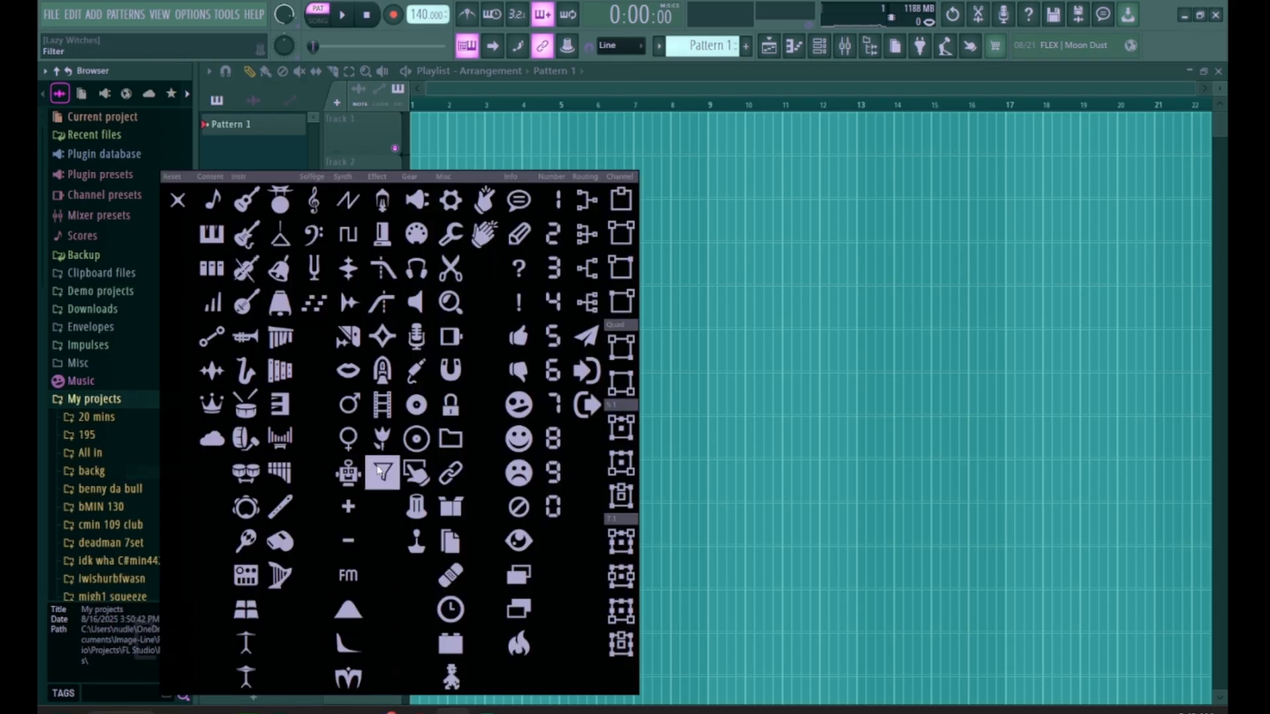
{"action": "left_click", "coordinate": [519, 404]}
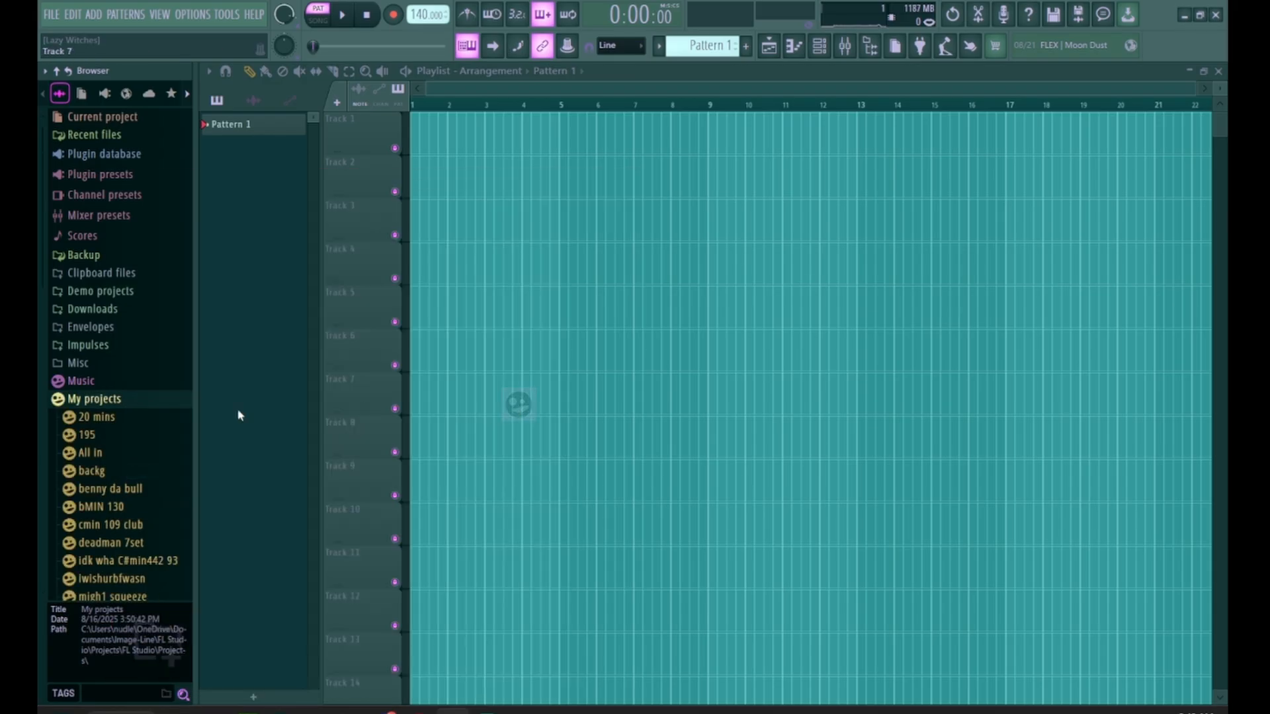
Step: Preview the 20 mins audio from My projects and place the deadman 7set audio on Track 2 at bar 1
{"action": "left_click", "coordinate": [96, 417]}
{"action": "left_click", "coordinate": [119, 521]}
{"action": "scroll", "coordinate": [122, 502], "scroll_direction": "down", "scroll_amount": 4}
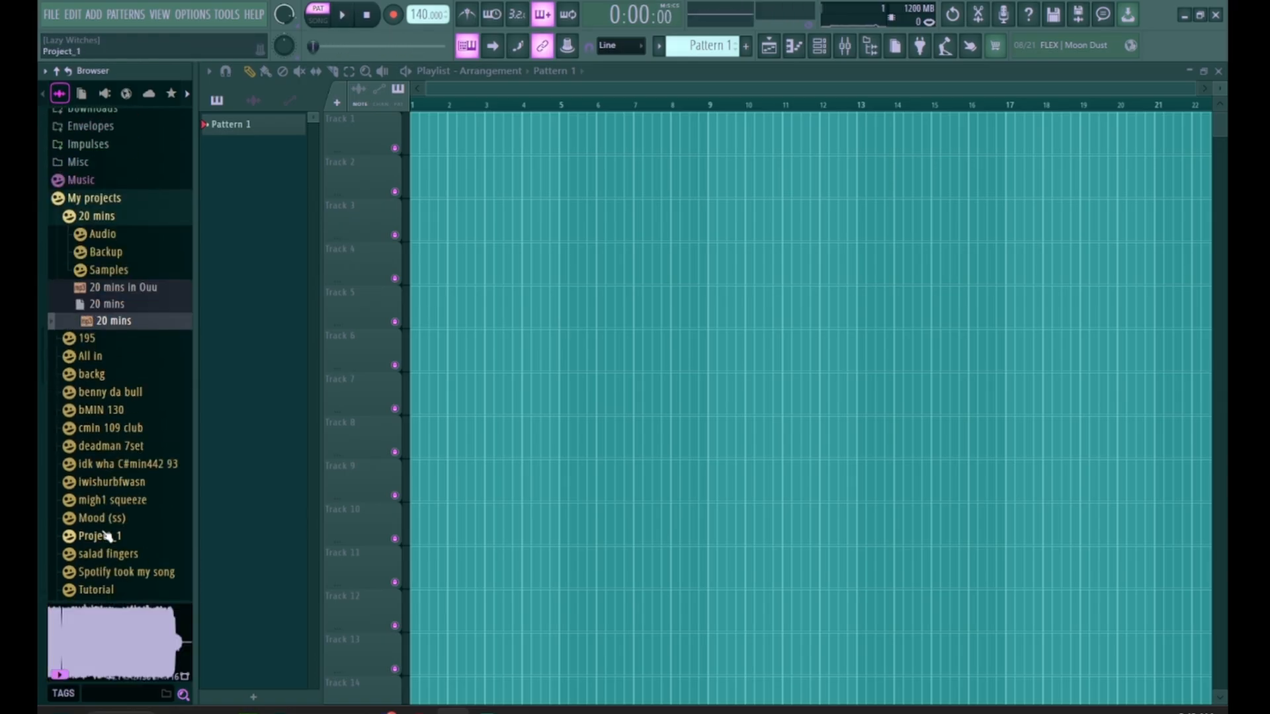
{"action": "left_click_drag", "start_coordinate": [127, 433], "coordinate": [356, 162]}
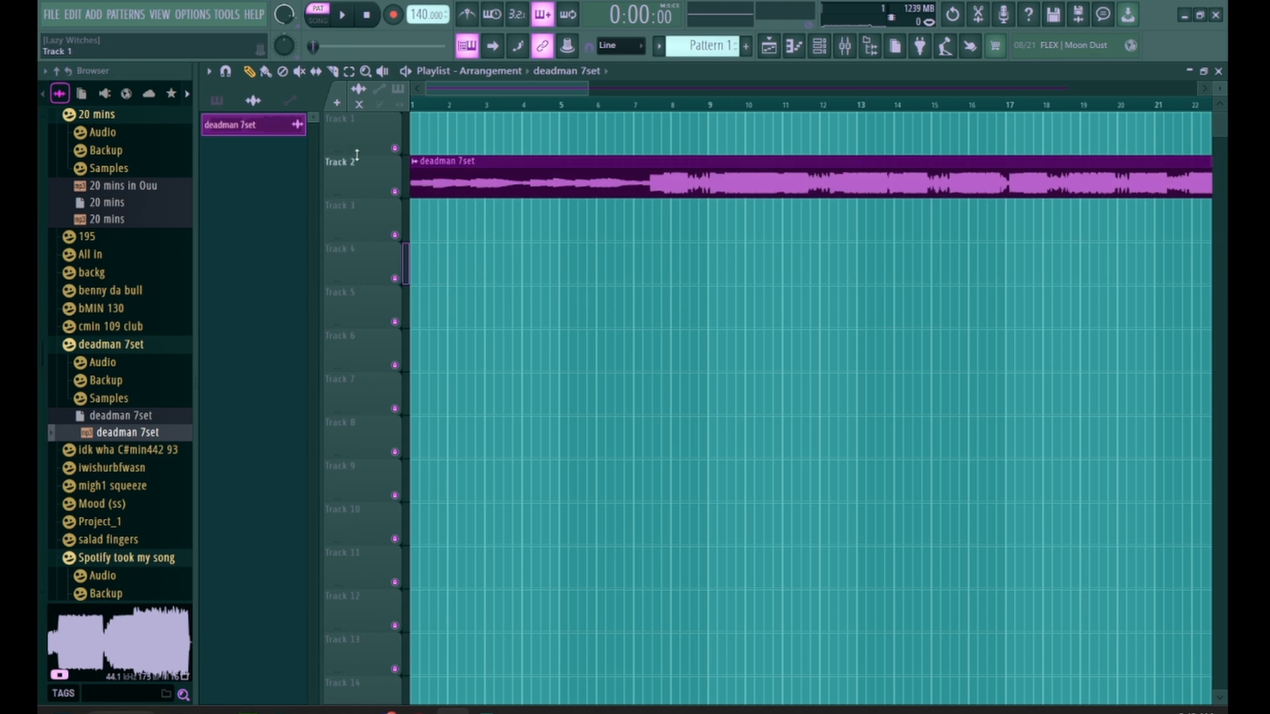
Step: Open the deadman 7set clip's channel settings, raise its pitch by 200 cents and audition the result
{"action": "key", "text": "space"}
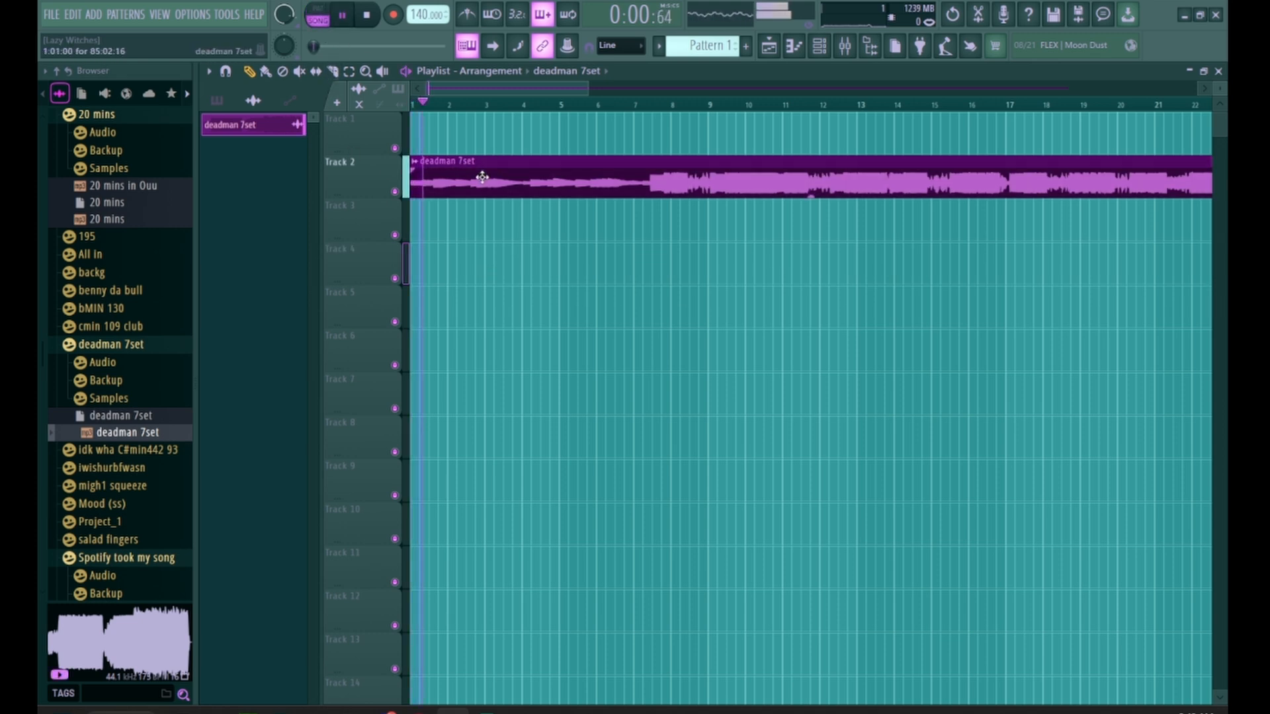
{"action": "double_click", "coordinate": [482, 177]}
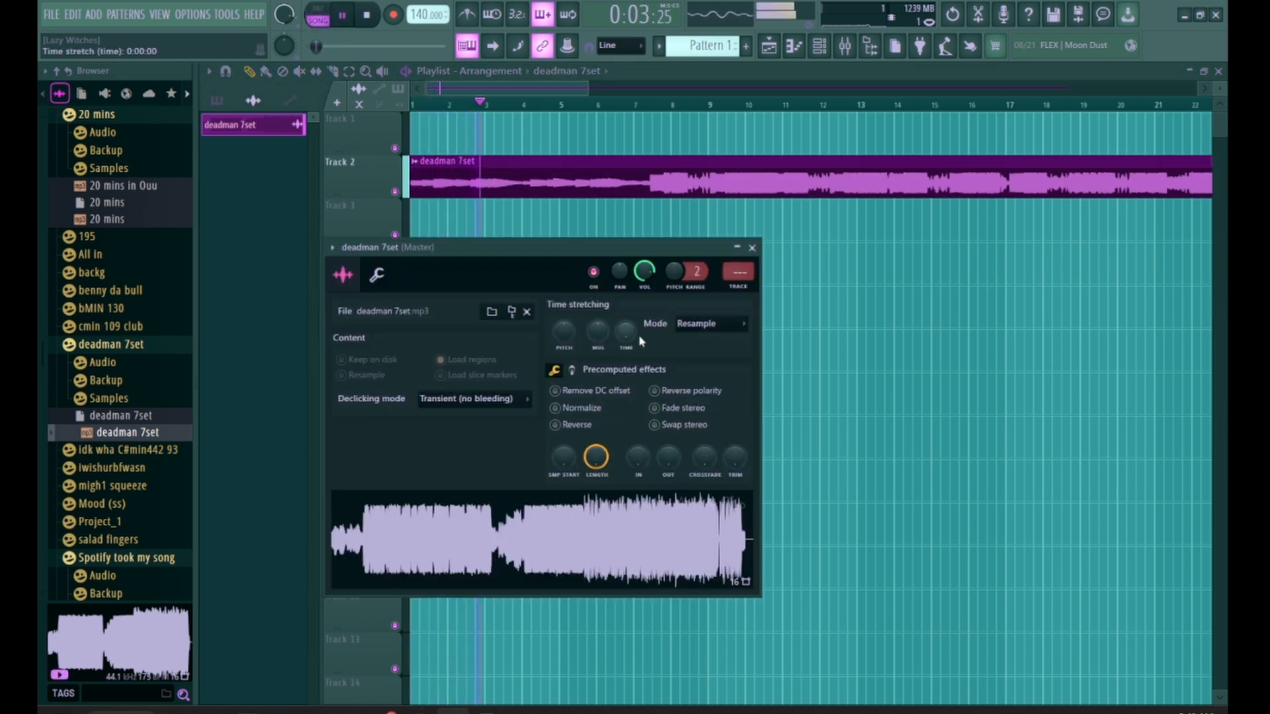
{"action": "key", "text": "space"}
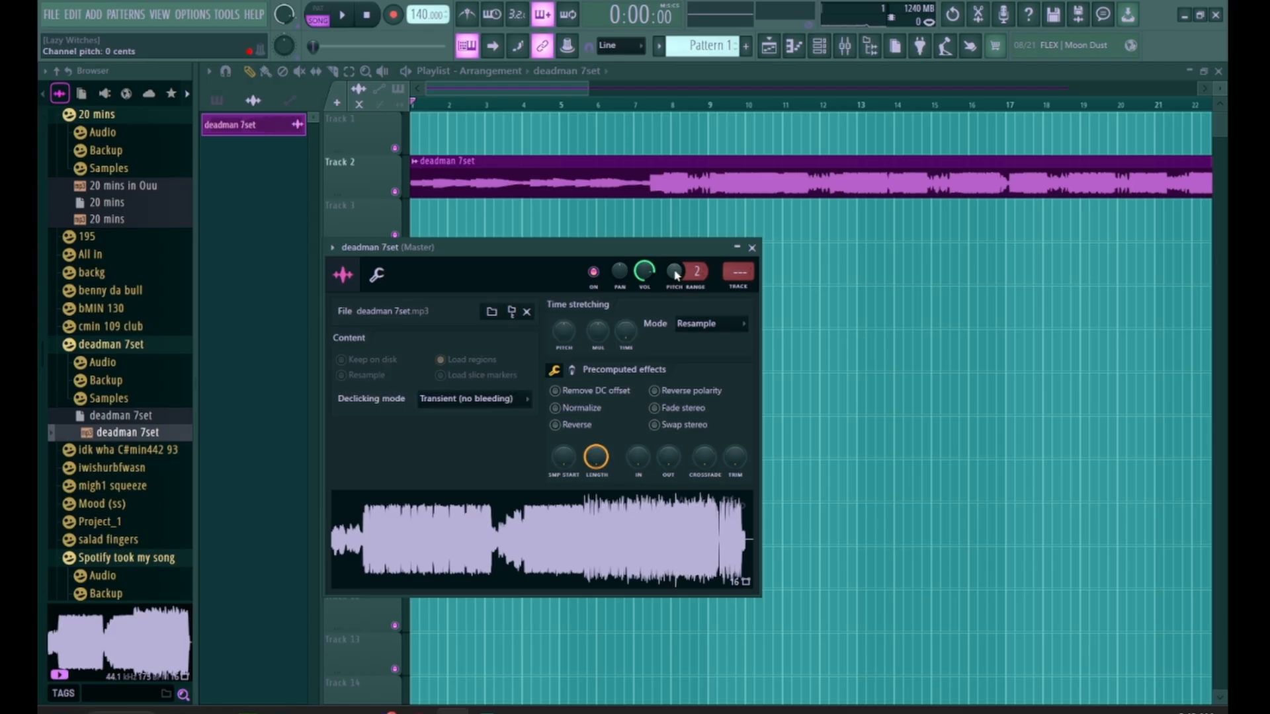
{"action": "left_click_drag", "start_coordinate": [674, 271], "coordinate": [675, 228]}
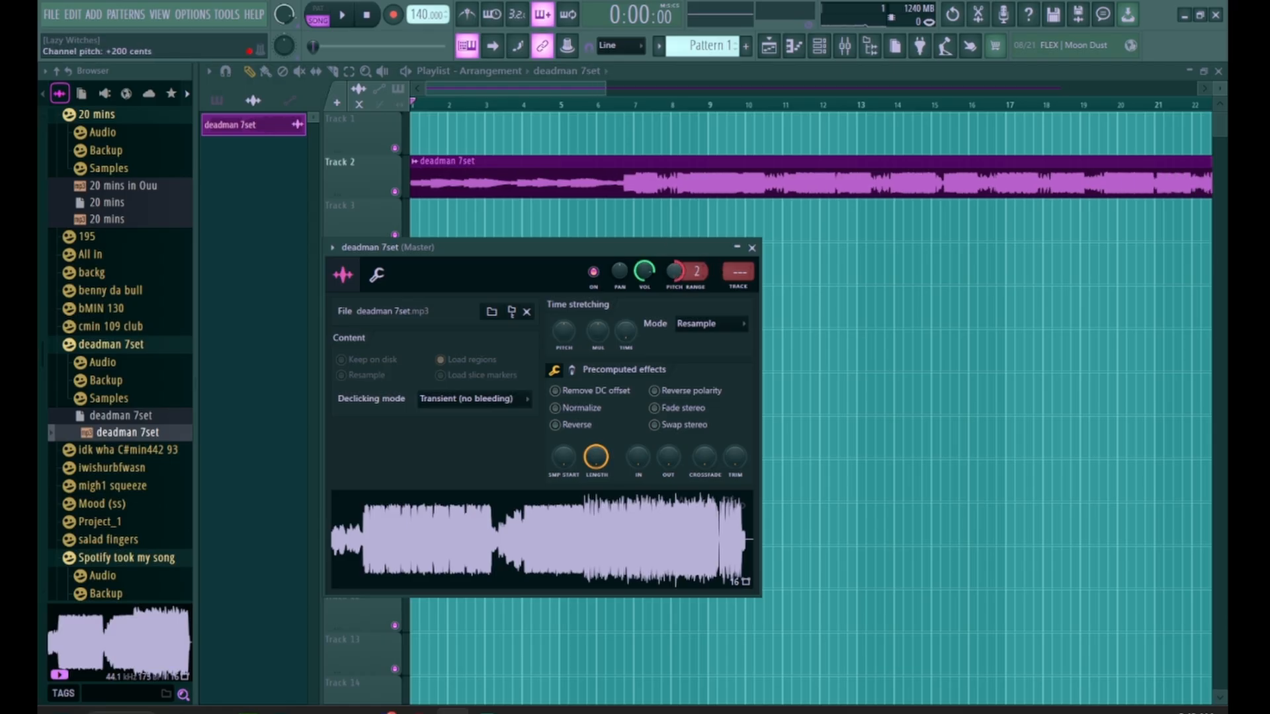
{"action": "key", "text": "space"}
{"action": "key", "text": "space"}
Step: Set the deadman 7set channel's pitch range to 6 for a +600 cents shift and audition the clip
{"action": "scroll", "coordinate": [684, 276], "scroll_direction": "up", "scroll_amount": 4}
{"action": "key", "text": "space"}
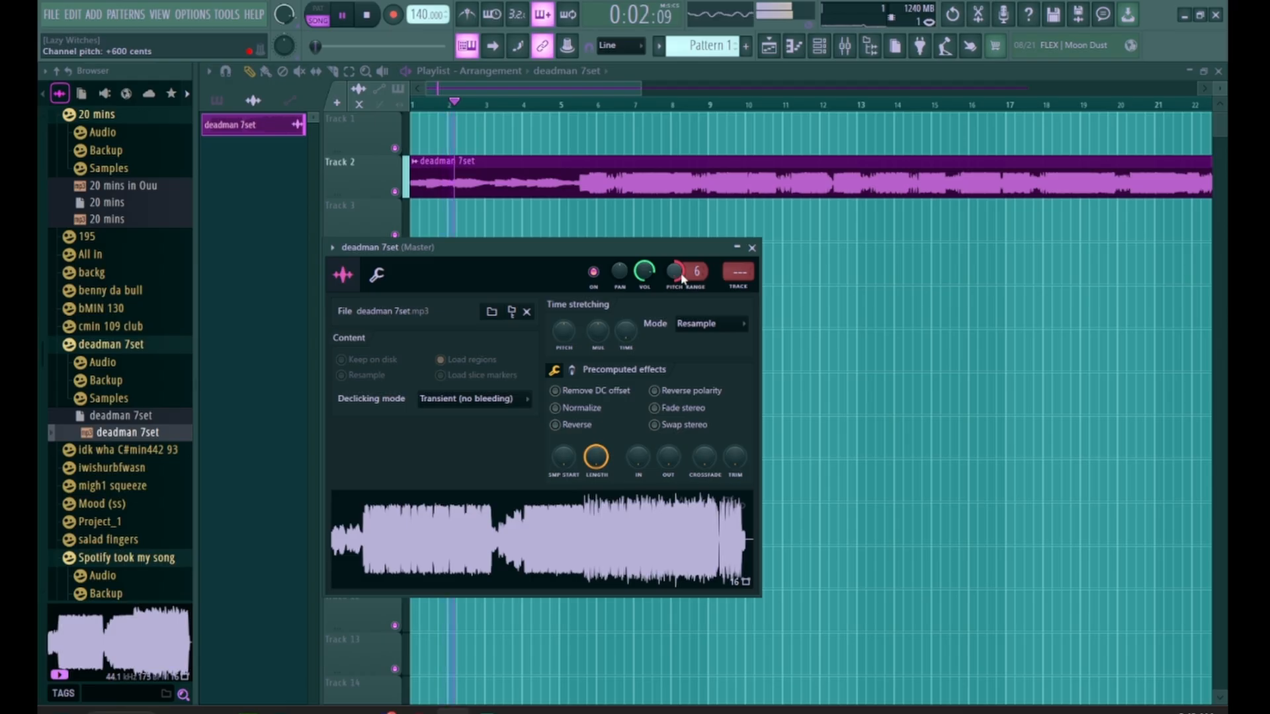
{"action": "key", "text": "space"}
Step: Set the pitch range to 1, reset the deadman 7set channel pitch to 0 cents and check the time-stretching modes
{"action": "scroll", "coordinate": [682, 278], "scroll_direction": "down", "scroll_amount": 5}
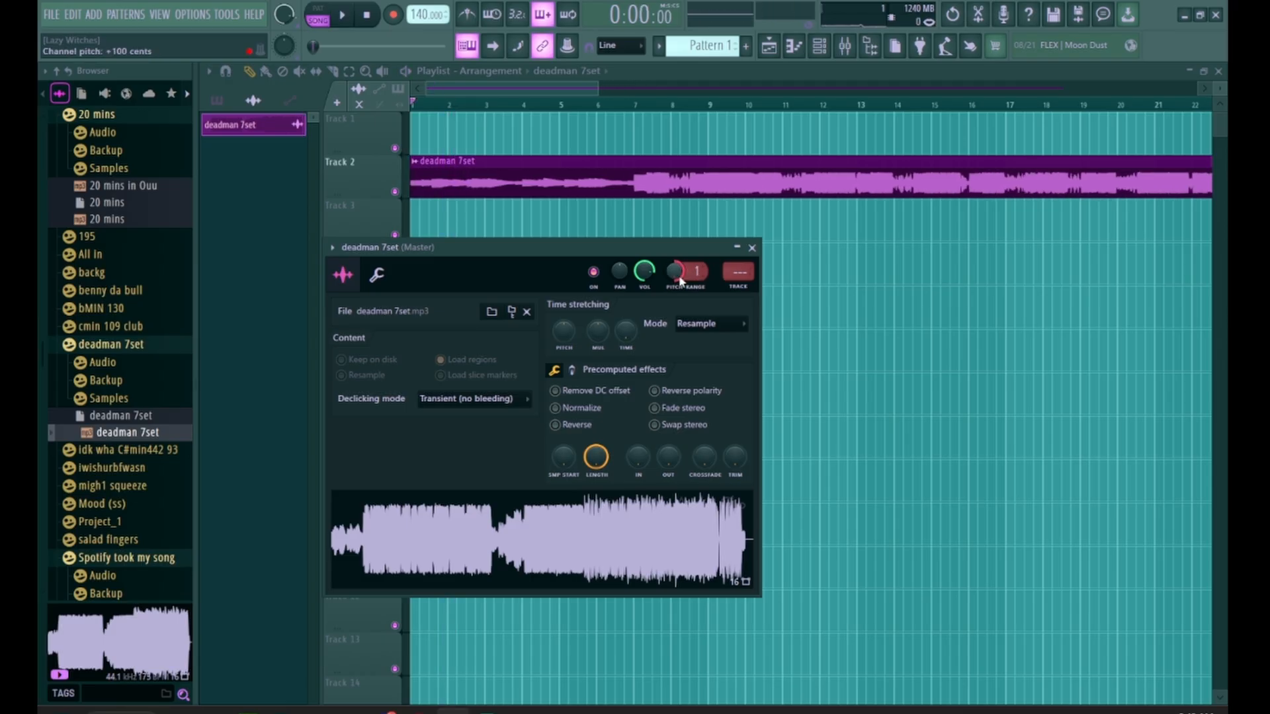
{"action": "right_click", "coordinate": [679, 277]}
{"action": "left_click", "coordinate": [694, 283]}
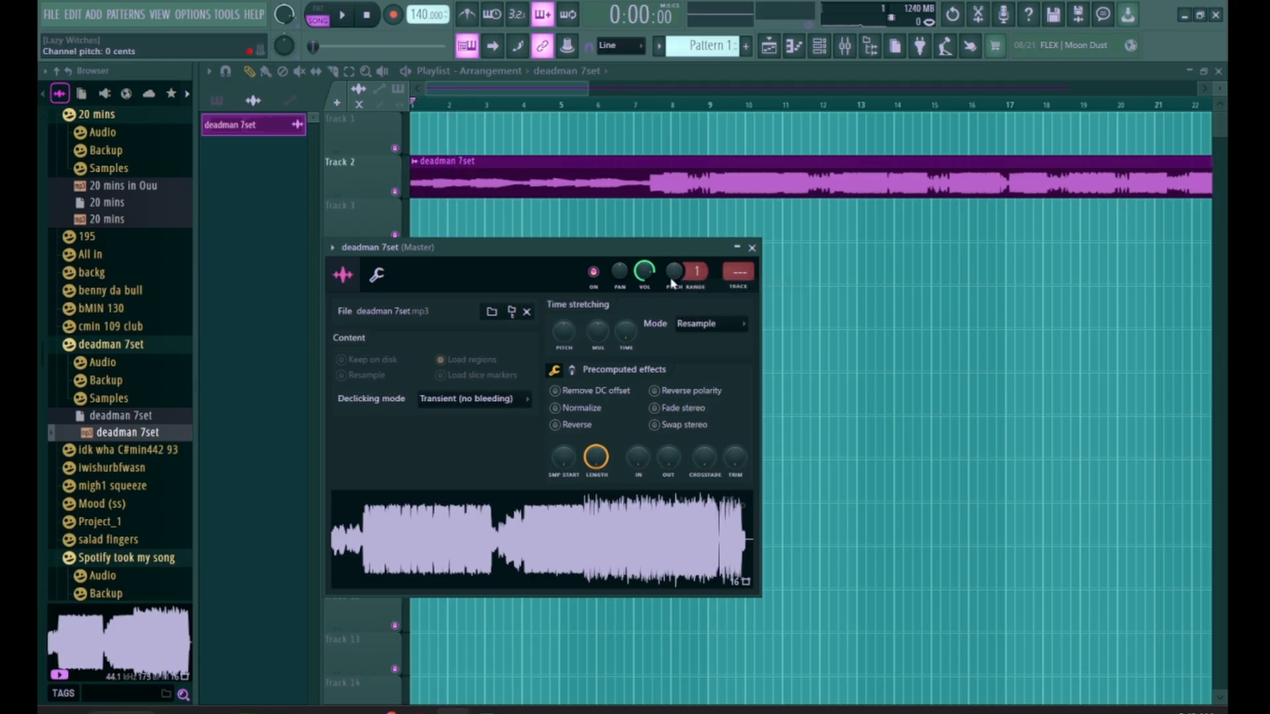
{"action": "left_click", "coordinate": [688, 329]}
{"action": "left_click", "coordinate": [694, 347]}
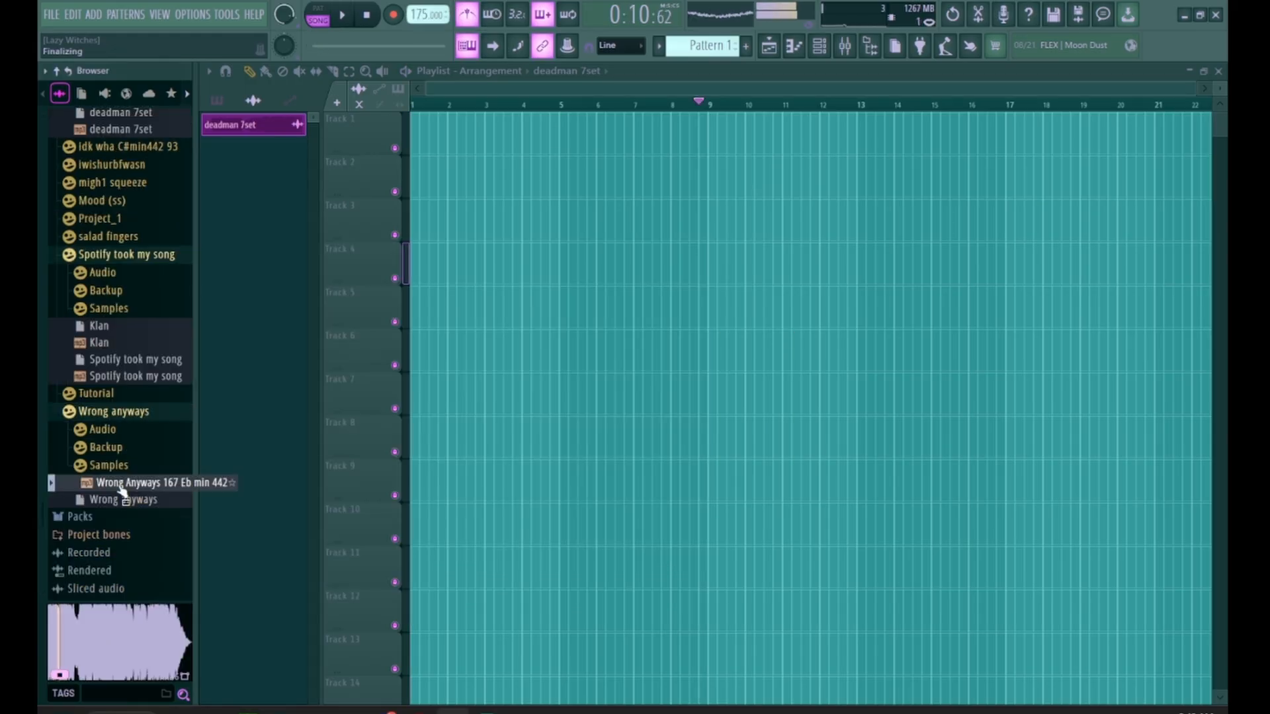
Step: Place the Wrong Anyways 167 Eb min 442 audio on Track 1 at bar 1 and play it at 167 BPM
{"action": "left_click_drag", "start_coordinate": [80, 482], "coordinate": [538, 219]}
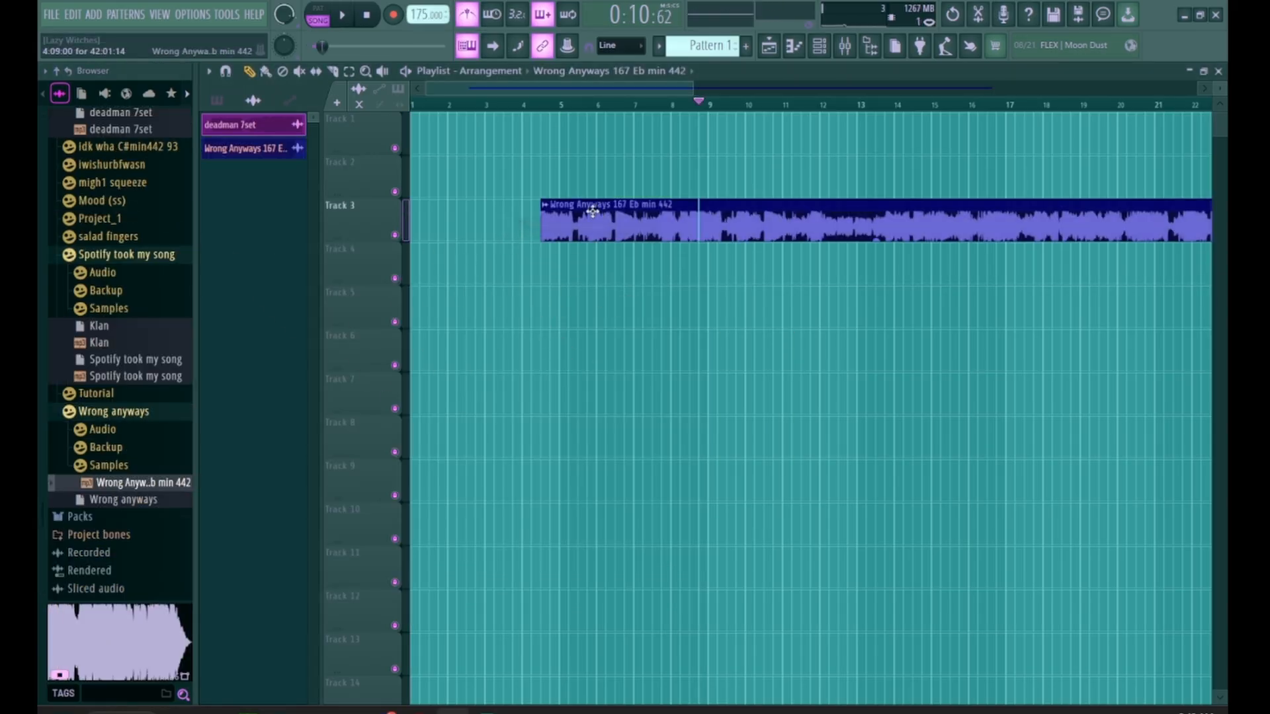
{"action": "left_click_drag", "start_coordinate": [616, 218], "coordinate": [487, 118]}
{"action": "double_click", "coordinate": [488, 117]}
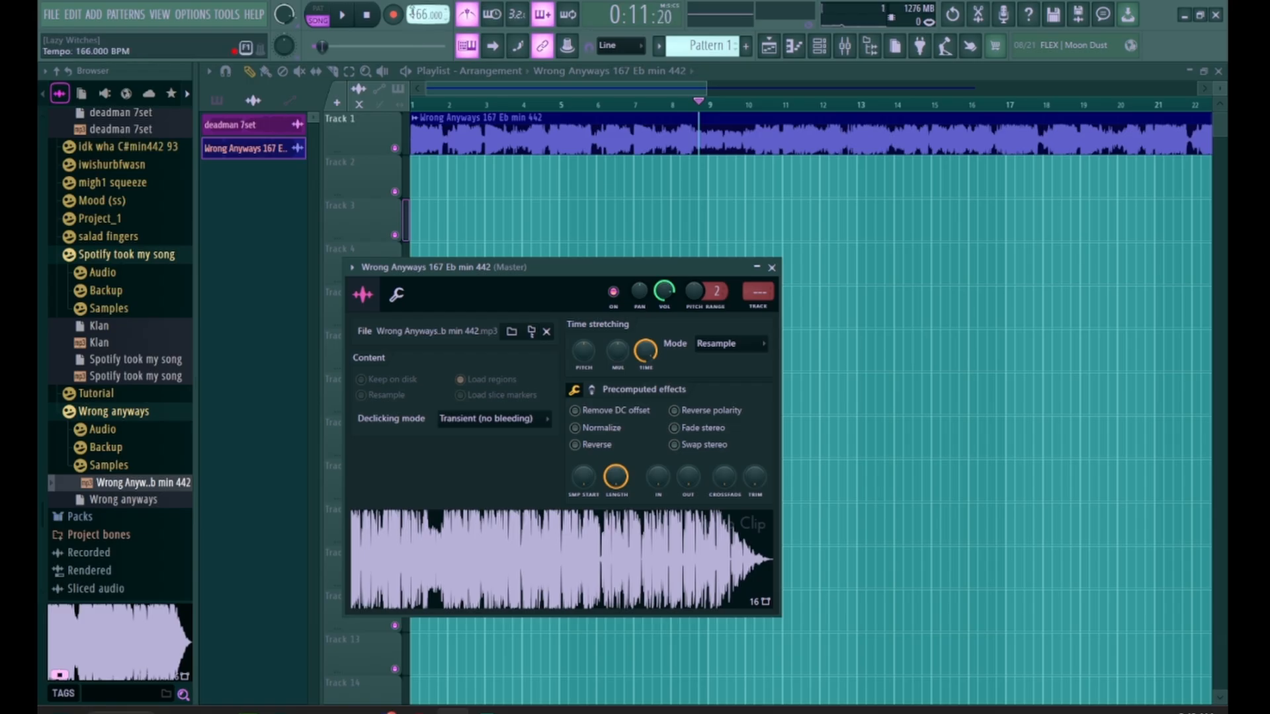
{"action": "scroll", "coordinate": [412, 13], "scroll_direction": "up", "scroll_amount": 1}
{"action": "key", "text": "space"}
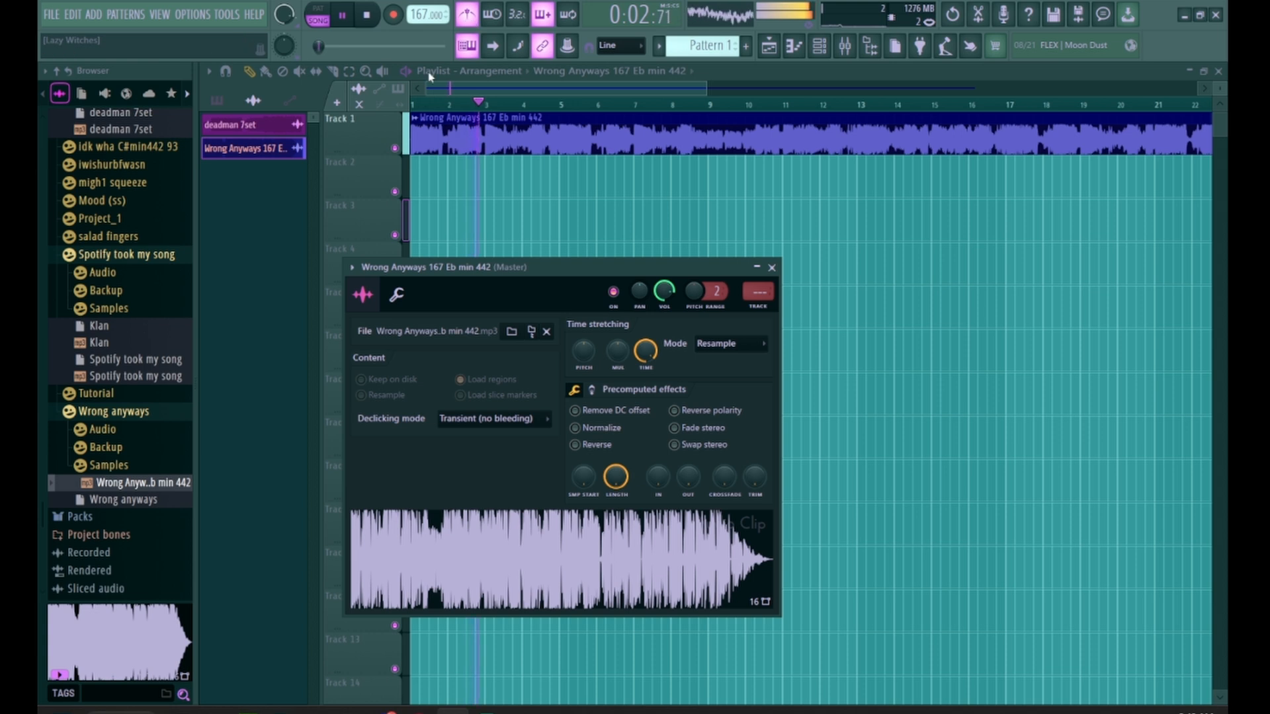
{"action": "key", "text": "space"}
Step: Switch the Wrong Anyways clip's time-stretching mode to Stretch and back to Resample
{"action": "right_click", "coordinate": [667, 295]}
{"action": "left_click", "coordinate": [685, 304]}
{"action": "left_click", "coordinate": [718, 344]}
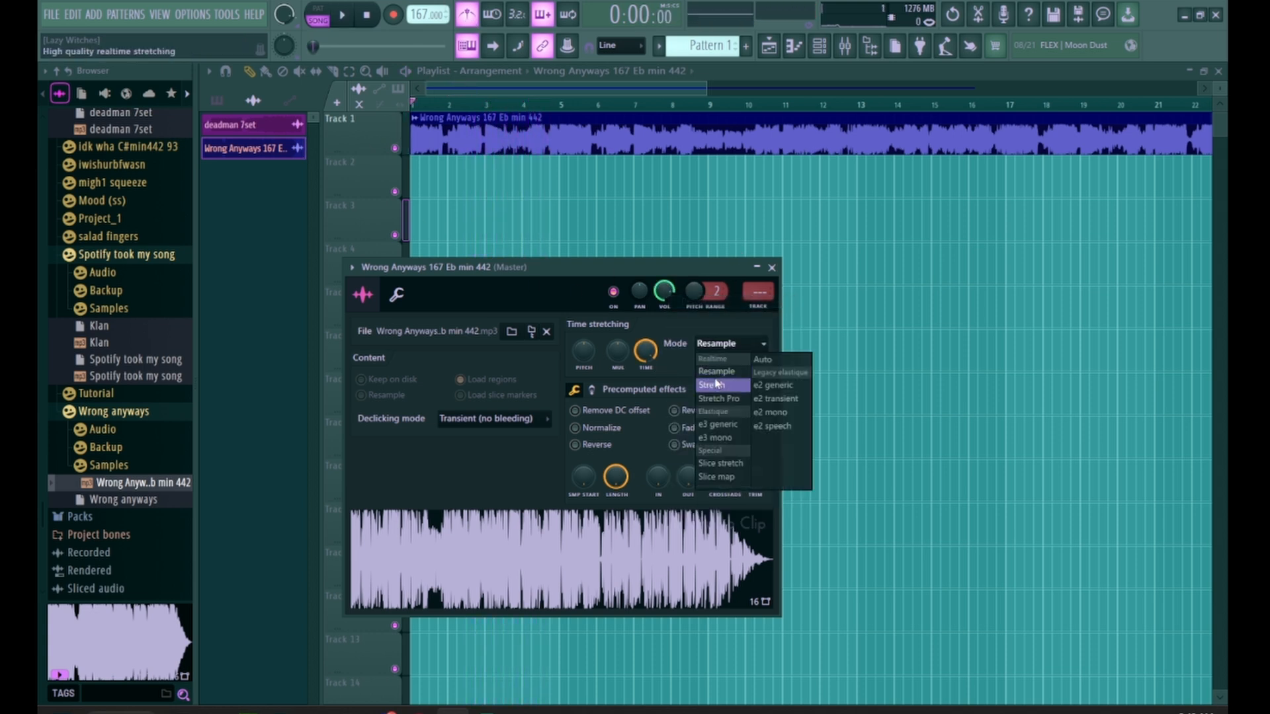
{"action": "left_click", "coordinate": [716, 383]}
{"action": "left_click", "coordinate": [716, 347]}
{"action": "left_click", "coordinate": [716, 371]}
Step: Audition the Wrong Anyways clip at 193 BPM and at 145 BPM, and close its channel settings
{"action": "left_click_drag", "start_coordinate": [420, 16], "coordinate": [420, 8]}
{"action": "key", "text": "space"}
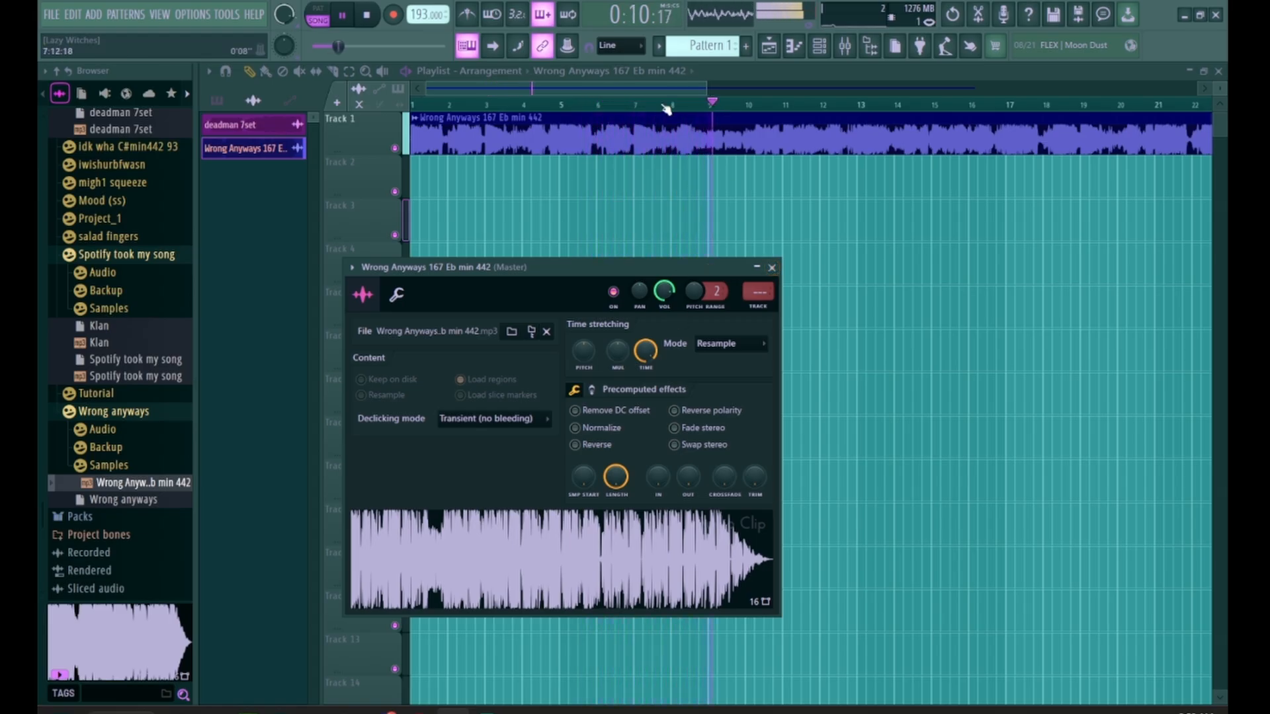
{"action": "scroll", "coordinate": [666, 109], "scroll_direction": "down", "scroll_amount": 1}
{"action": "scroll", "coordinate": [666, 109], "scroll_direction": "down", "scroll_amount": 1}
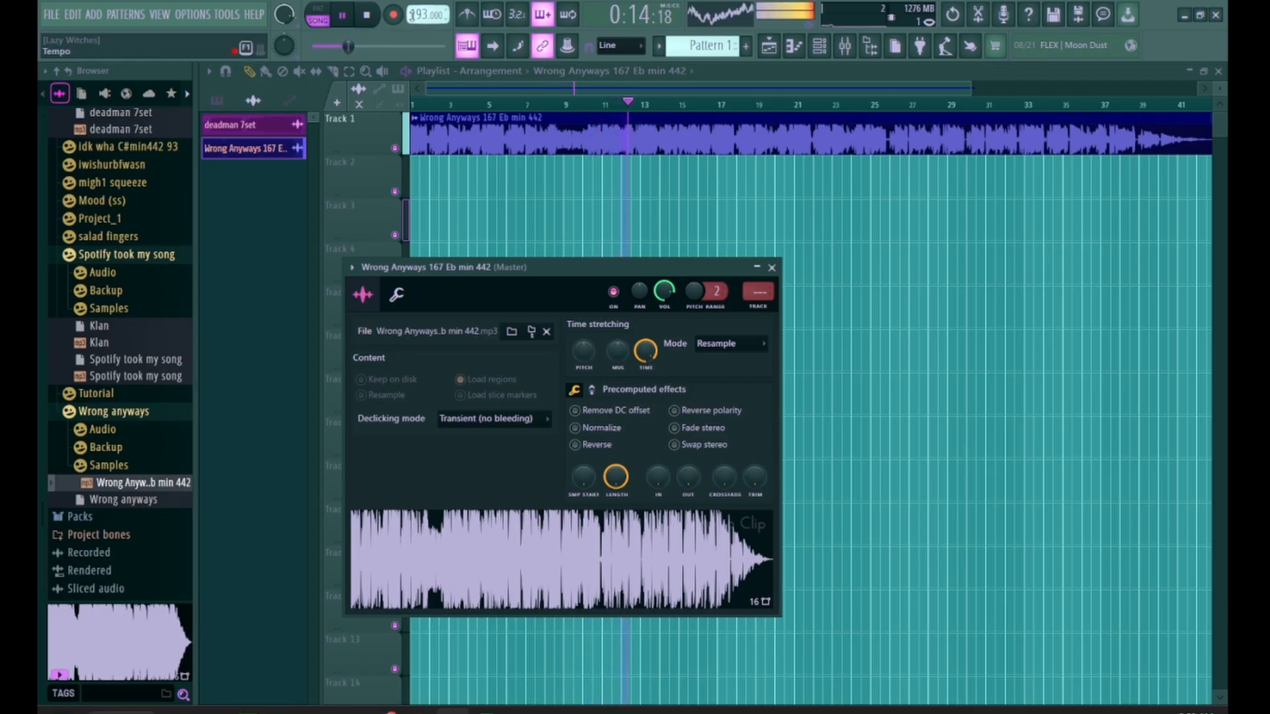
{"action": "left_click_drag", "start_coordinate": [420, 15], "coordinate": [420, 22]}
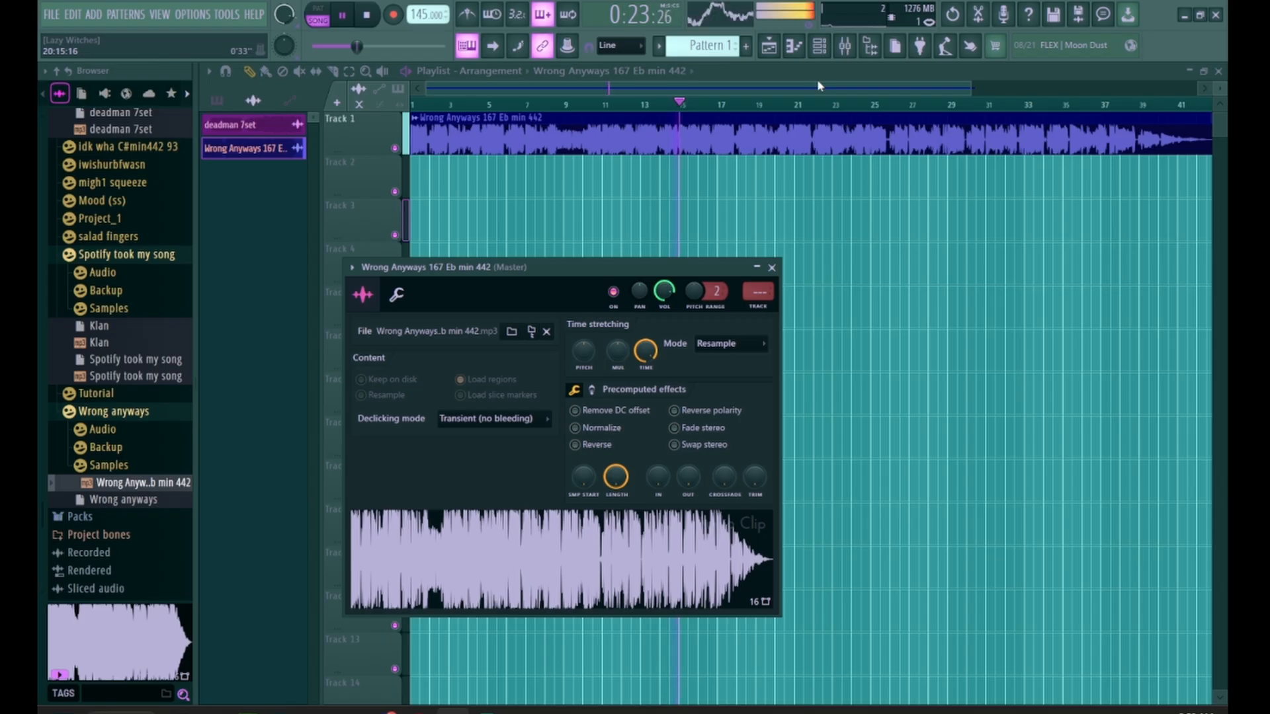
{"action": "left_click", "coordinate": [771, 267]}
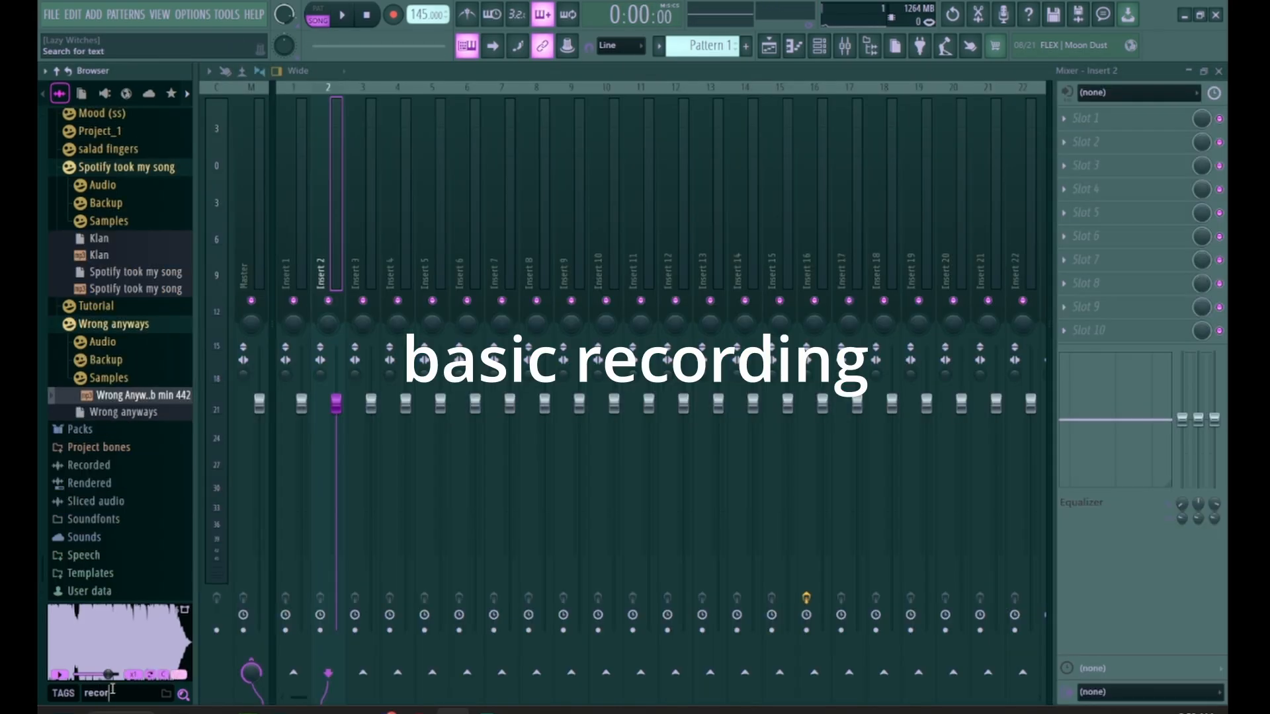
Step: Find the vocal presets folder through the browser search and load the Celi preset onto mixer insert 2
{"action": "type", "text": "d"}
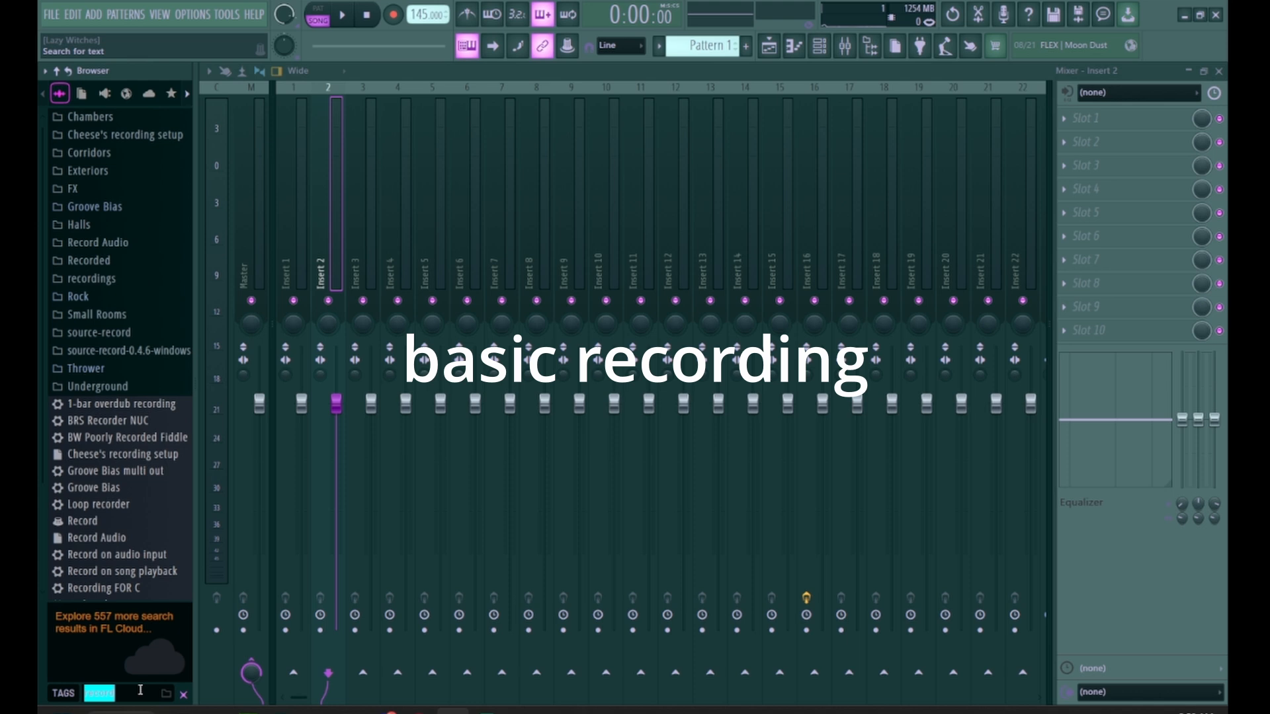
{"action": "type", "text": "nigga"}
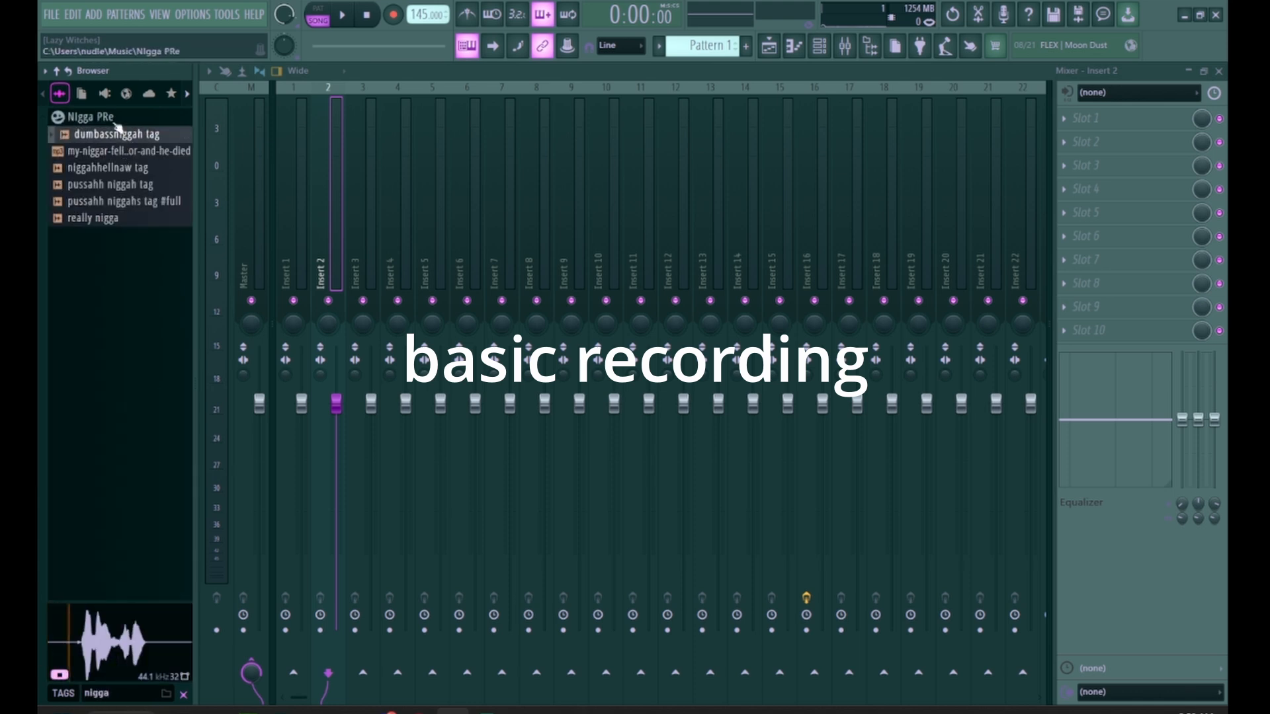
{"action": "left_click", "coordinate": [113, 119]}
{"action": "key", "text": "space"}
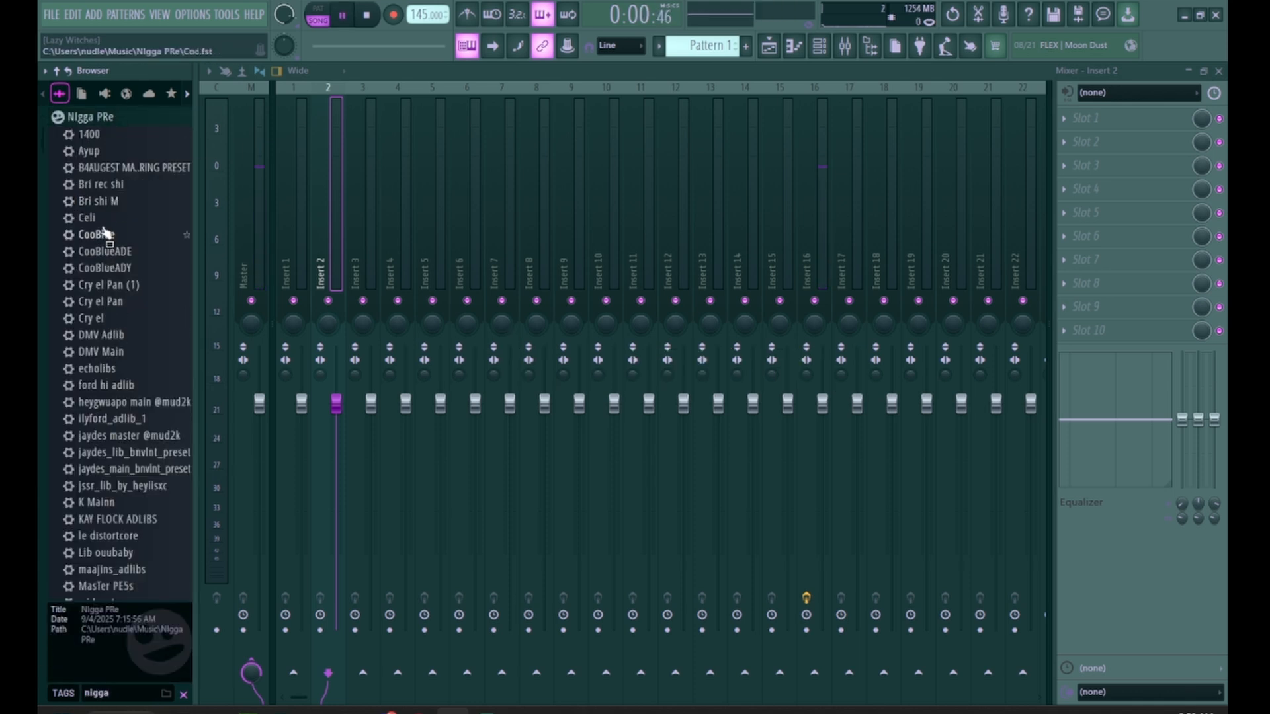
{"action": "left_click_drag", "start_coordinate": [93, 218], "coordinate": [327, 240]}
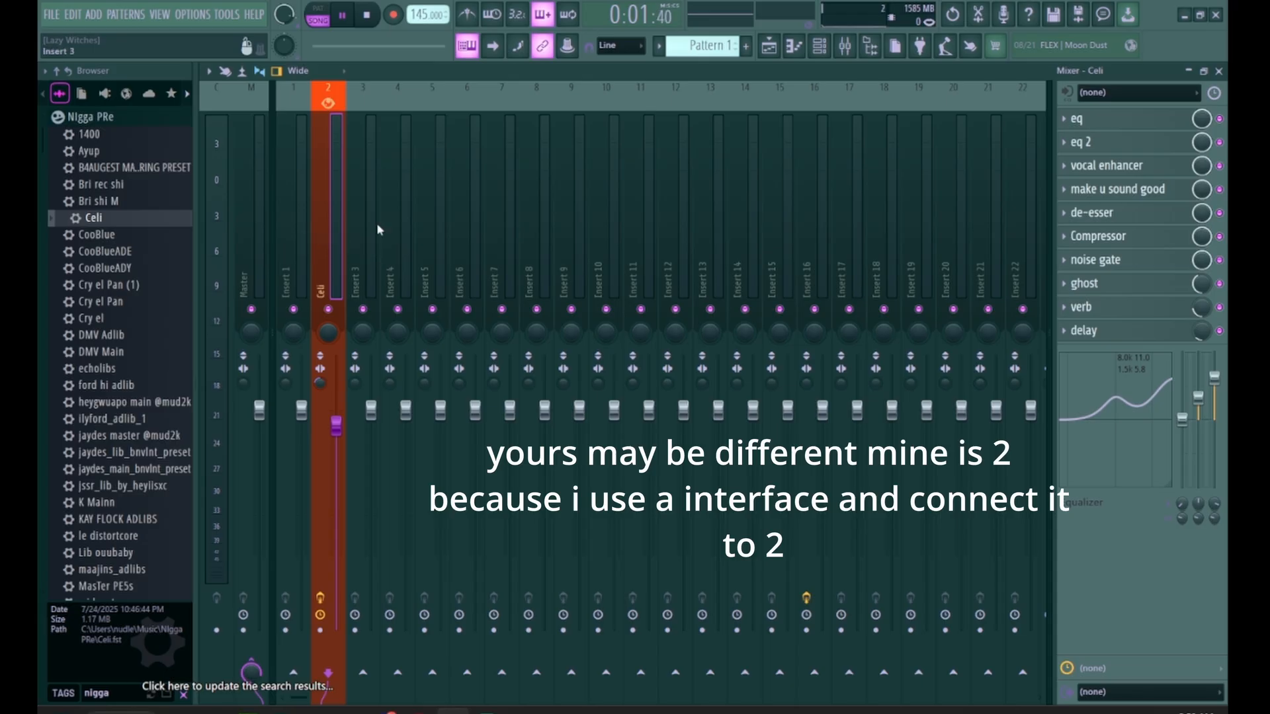
Step: Try In 2 as the external audio input of the Celi mixer track
{"action": "left_click", "coordinate": [1137, 92]}
{"action": "left_click", "coordinate": [1092, 159]}
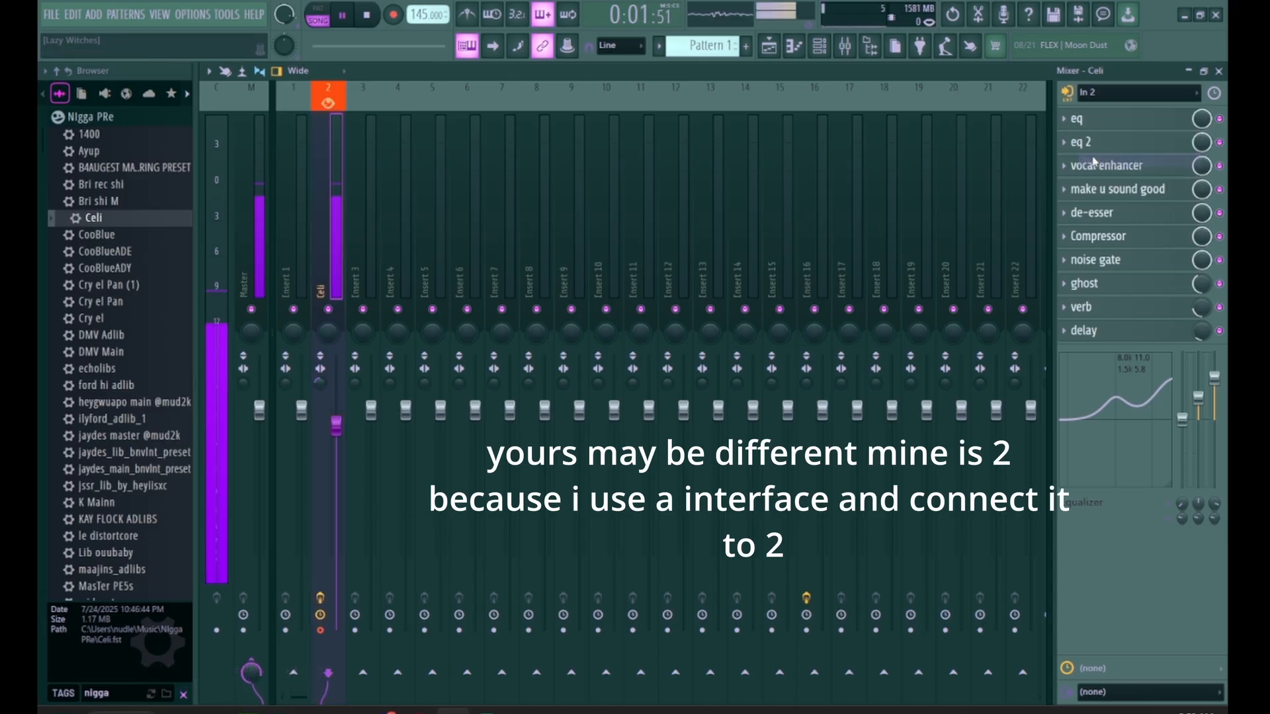
{"action": "left_click", "coordinate": [1085, 94]}
{"action": "left_click", "coordinate": [1088, 177]}
Step: Check the audio device settings and the FL Studio ASIO panel, and close them
{"action": "left_click", "coordinate": [197, 14]}
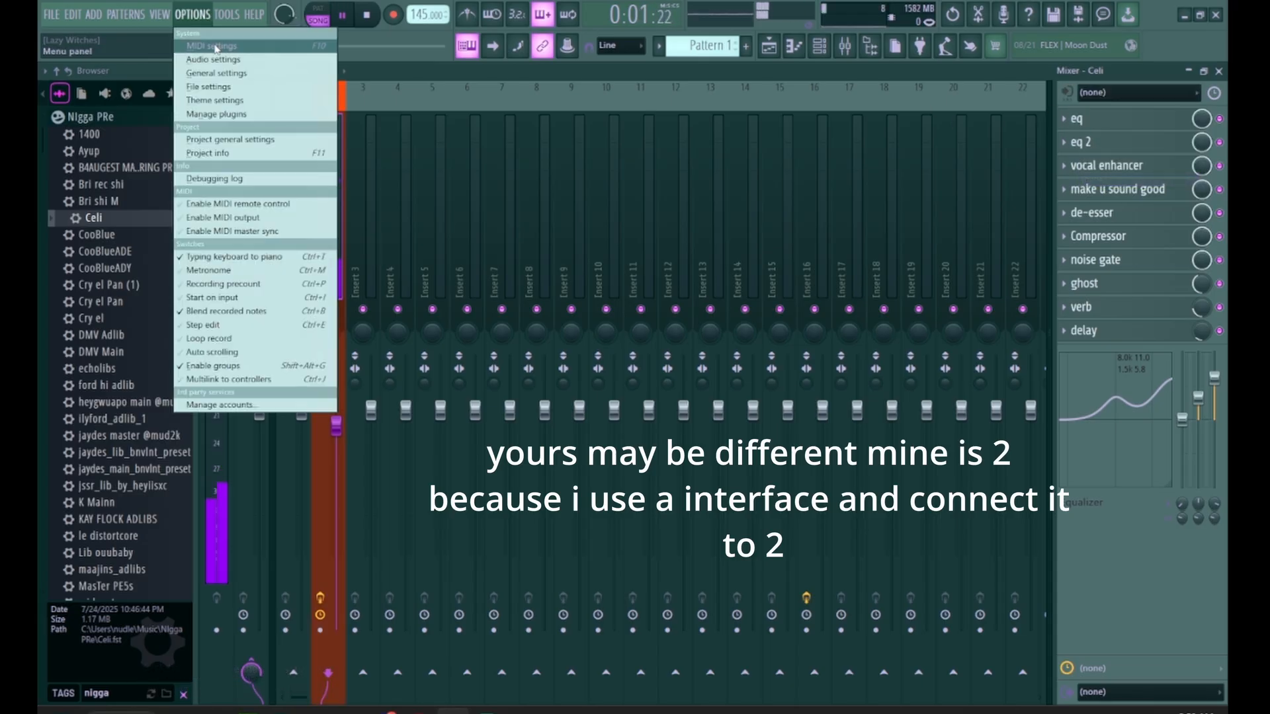
{"action": "left_click", "coordinate": [218, 63]}
{"action": "left_click", "coordinate": [741, 221]}
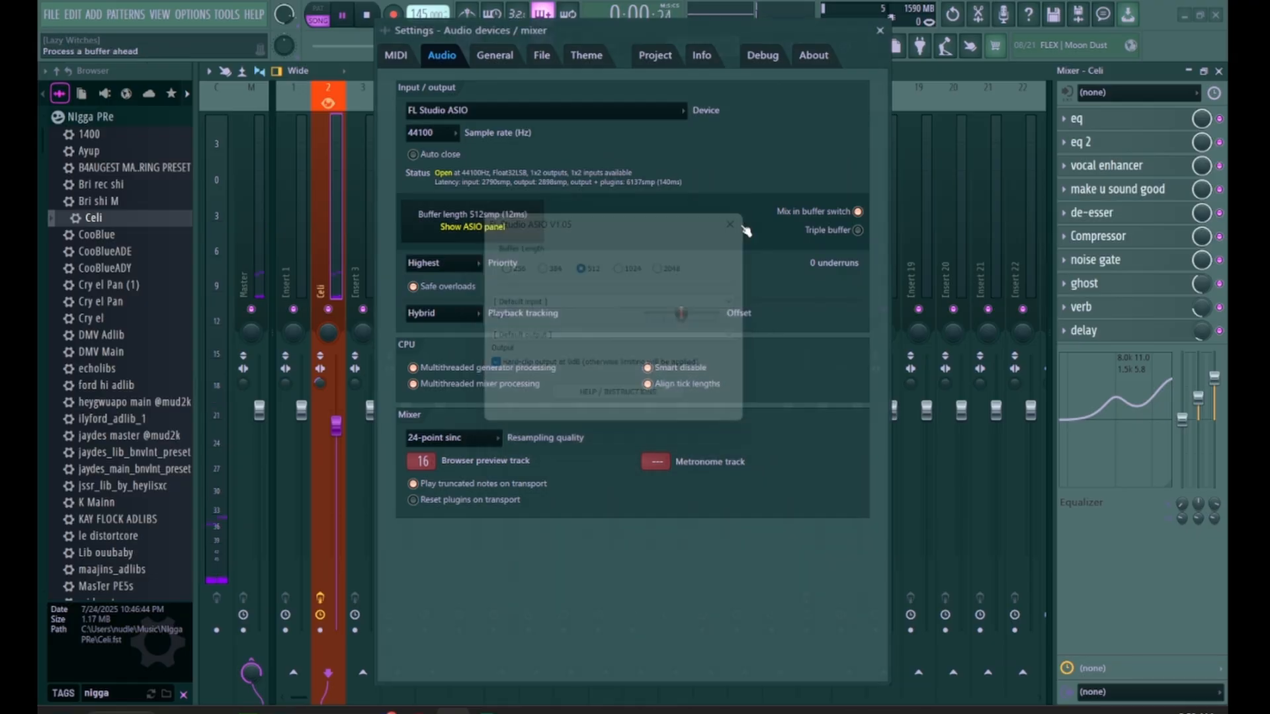
{"action": "left_click", "coordinate": [879, 31]}
Step: Set the Celi mixer track's external audio input to In 2 and return to the playlist
{"action": "left_click", "coordinate": [1108, 97]}
{"action": "left_click", "coordinate": [1097, 161]}
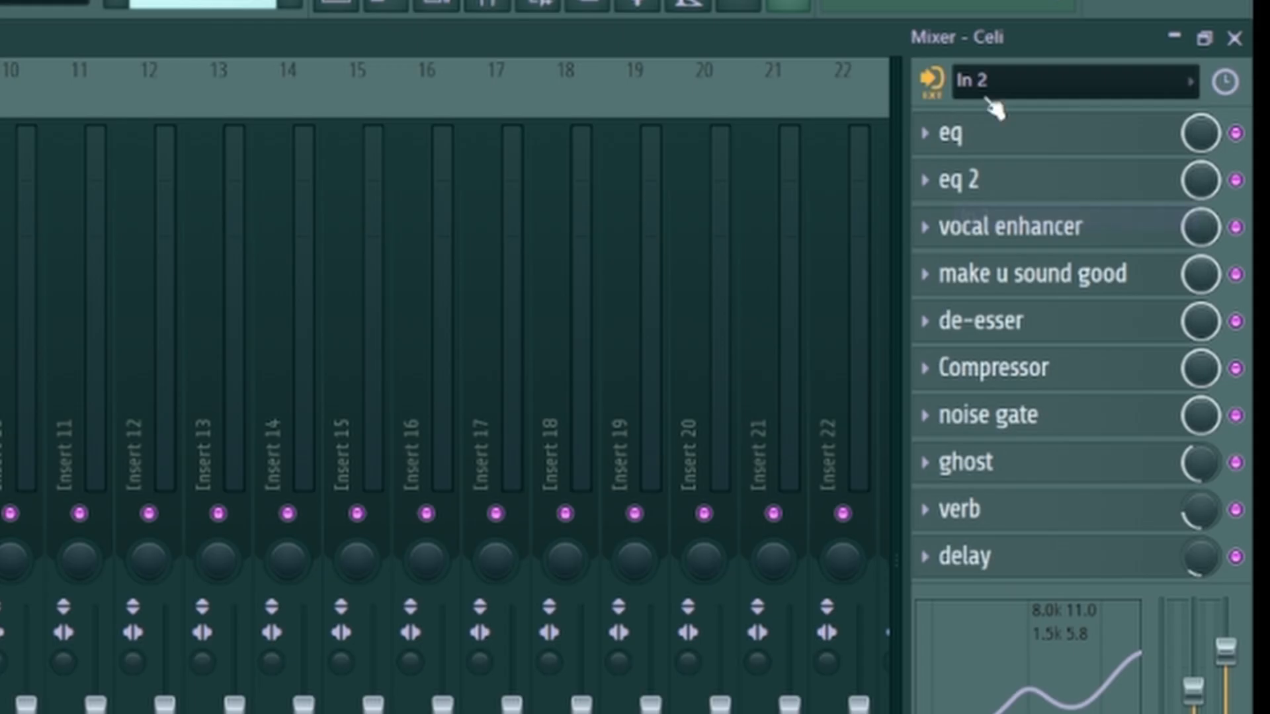
{"action": "left_click", "coordinate": [1069, 93]}
{"action": "left_click", "coordinate": [1077, 218]}
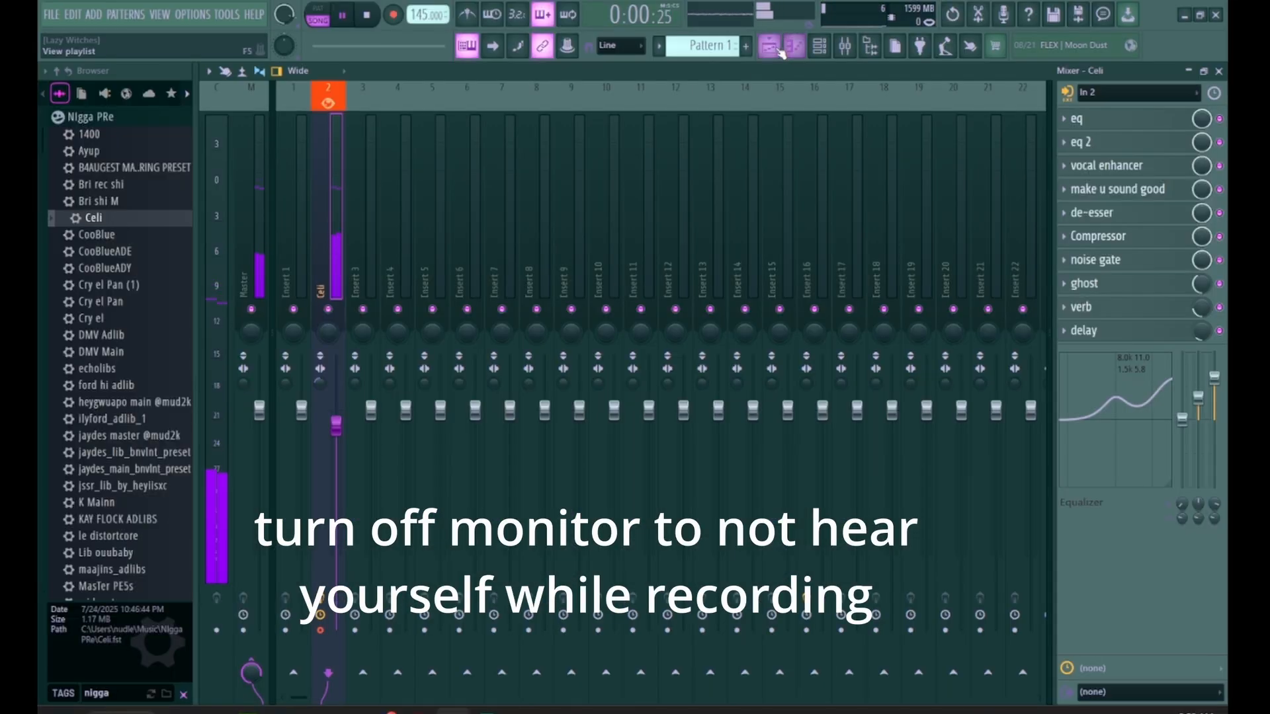
{"action": "left_click", "coordinate": [776, 49]}
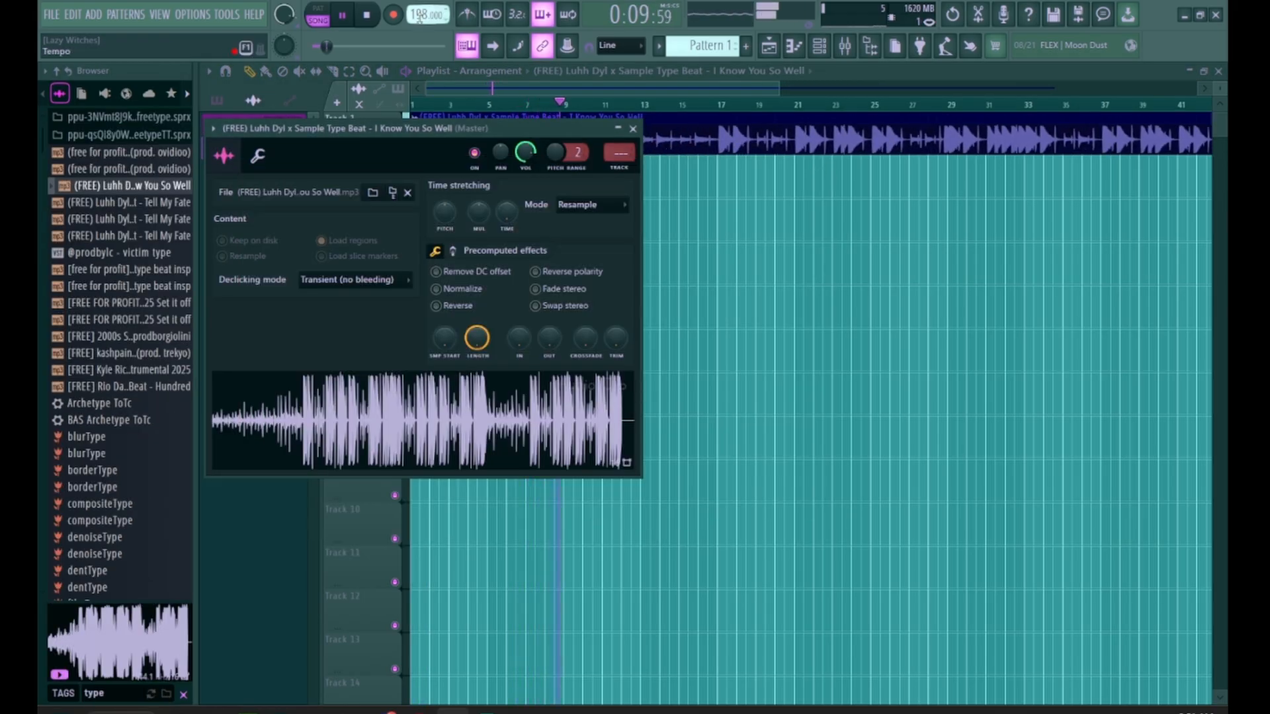
Step: Close the sample type beat's channel settings and set the global snap to none while checking playback
{"action": "left_click", "coordinate": [633, 129]}
{"action": "key", "text": "space"}
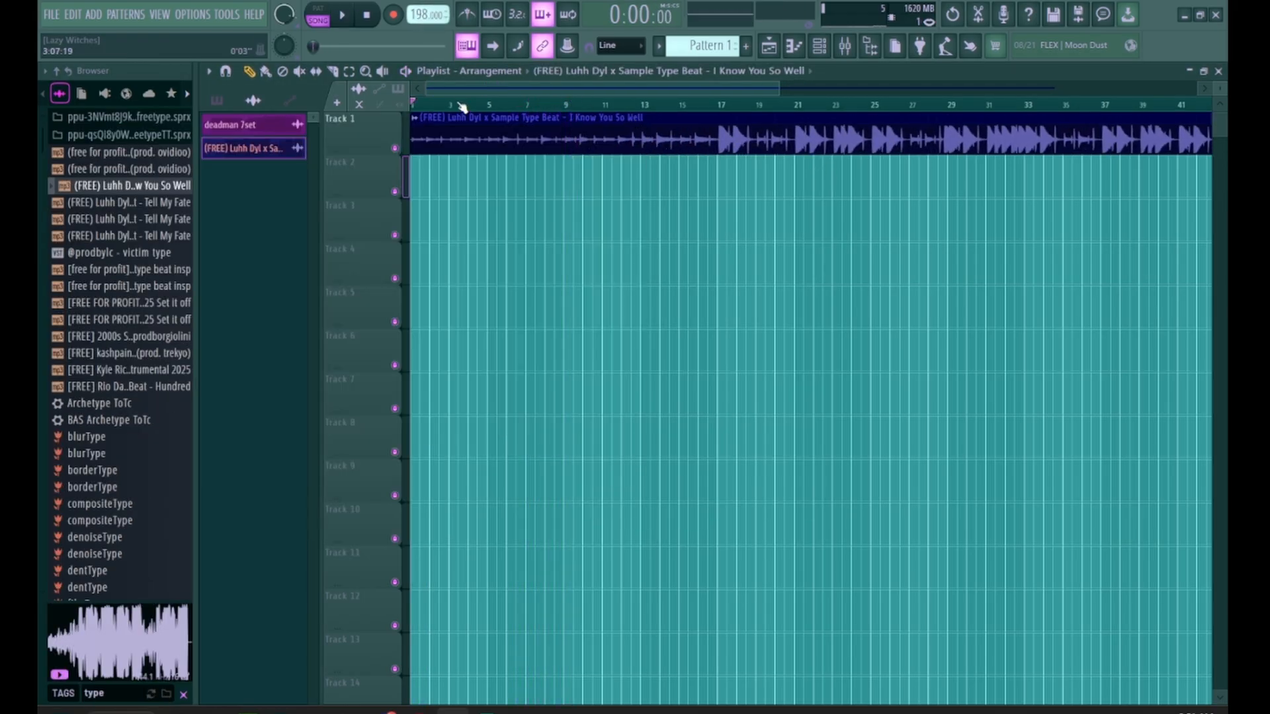
{"action": "key", "text": "space"}
{"action": "left_click", "coordinate": [618, 45]}
{"action": "left_click", "coordinate": [621, 97]}
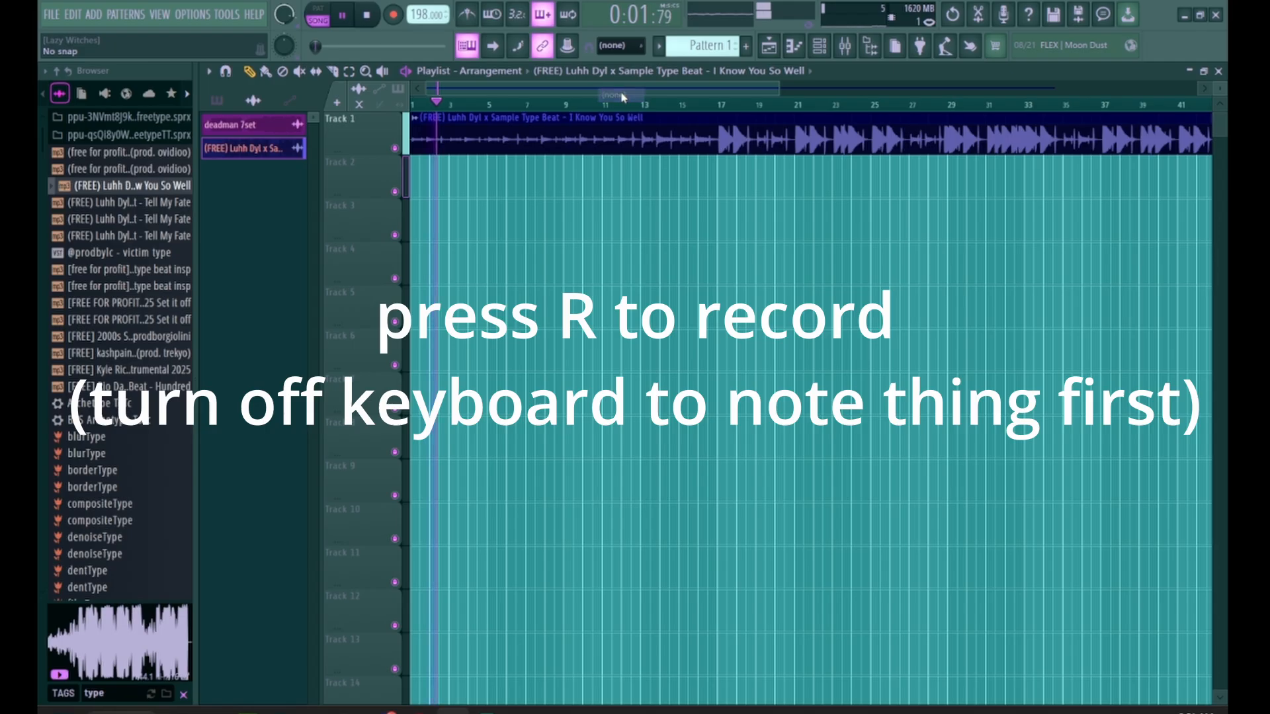
{"action": "key", "text": "space"}
{"action": "key", "text": "space"}
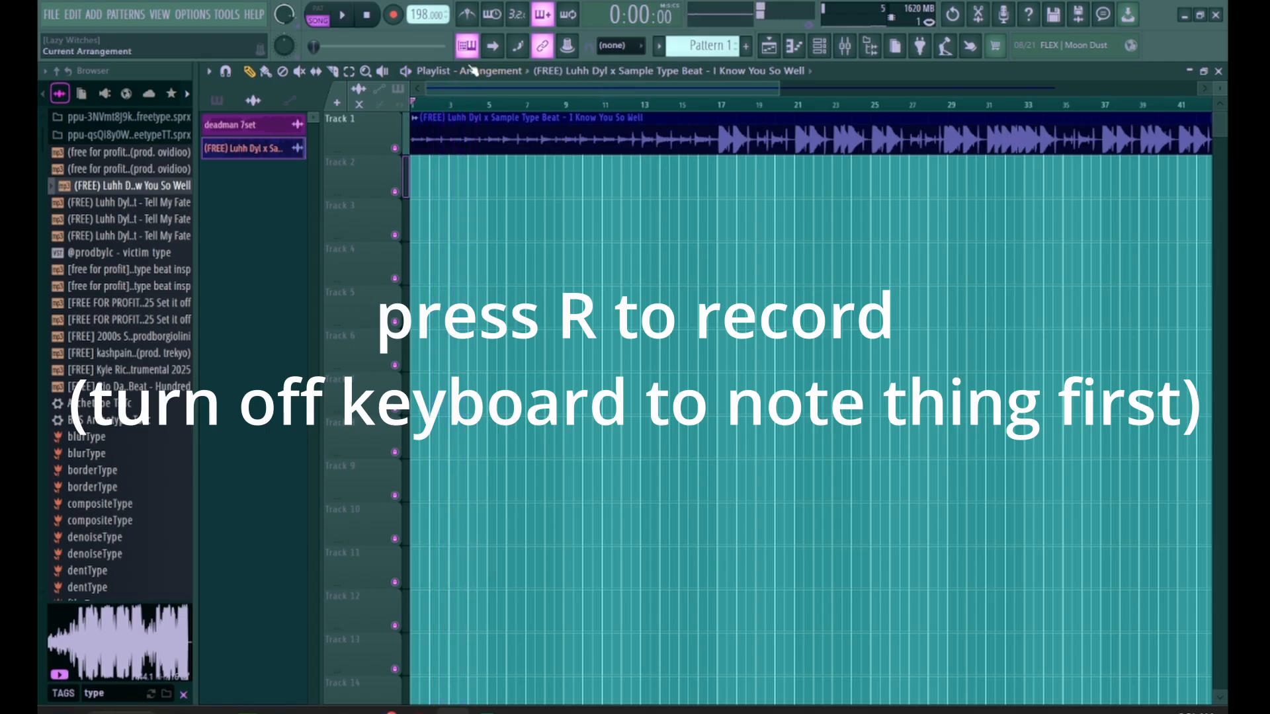
Step: Turn off typing keyboard to piano and record a vocal take over the beat through the Celi mixer track
{"action": "left_click", "coordinate": [467, 45]}
{"action": "key", "text": "r"}
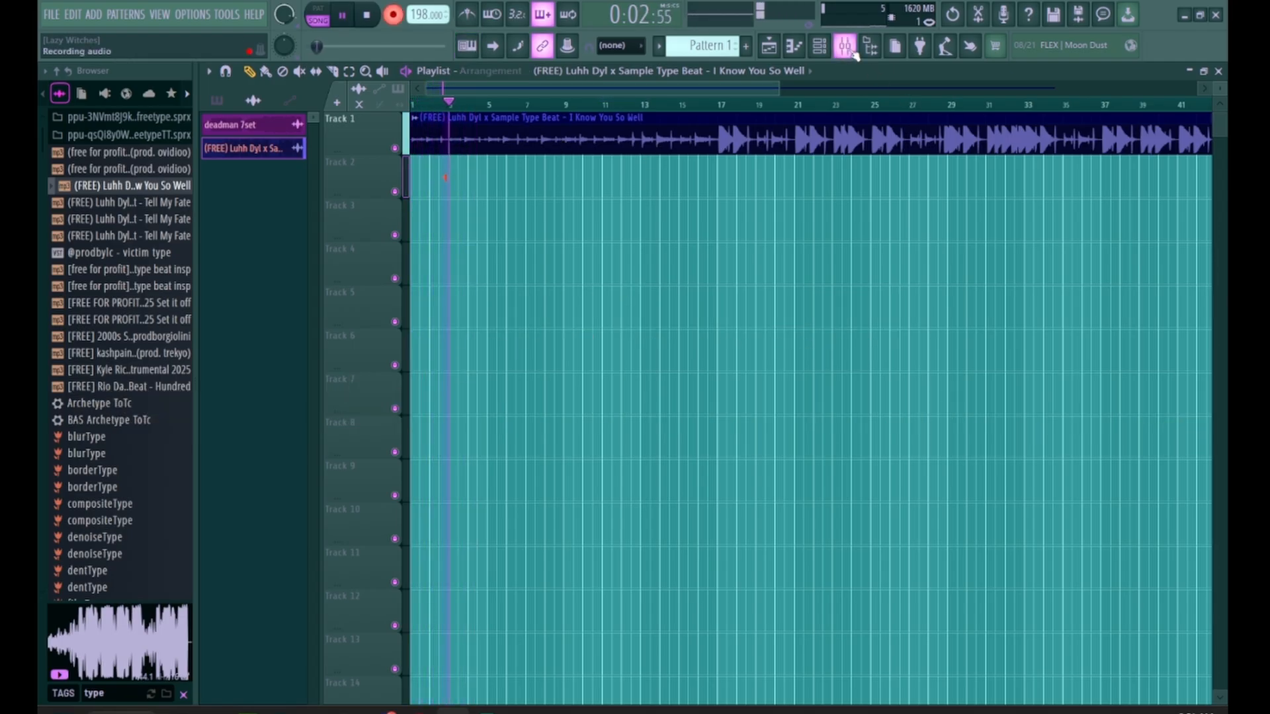
{"action": "left_click", "coordinate": [844, 46]}
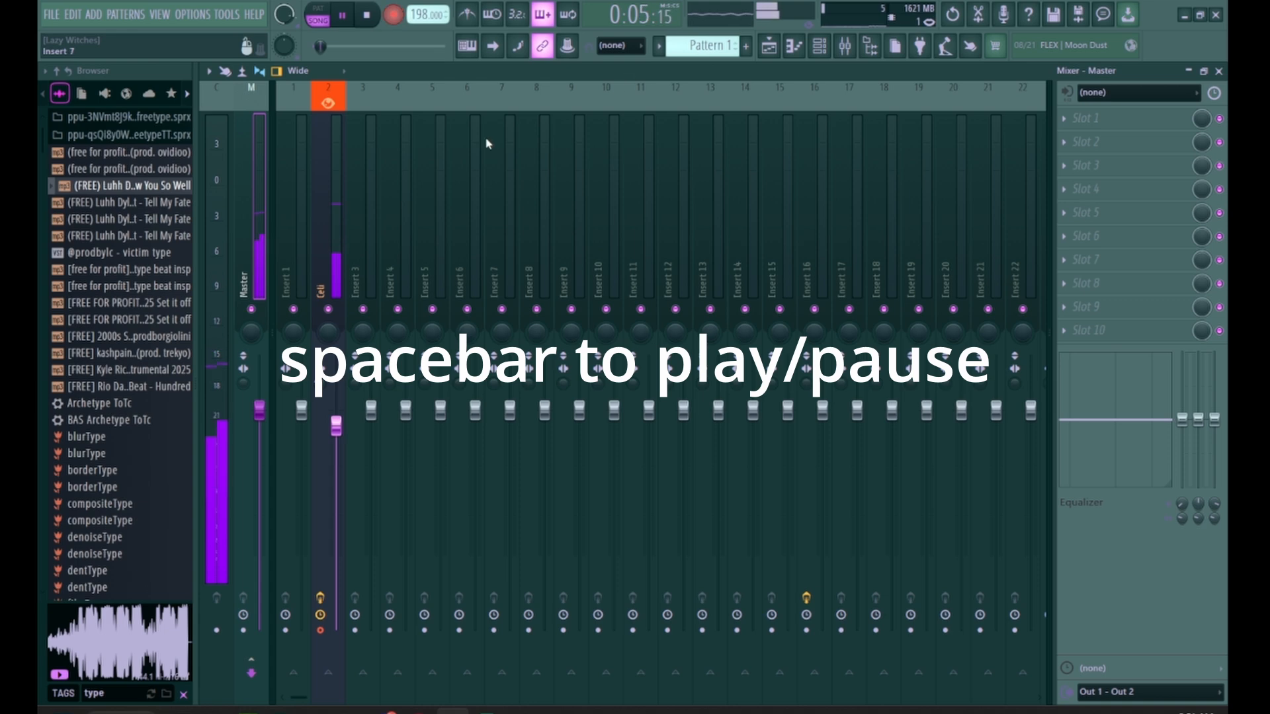
{"action": "left_click", "coordinate": [326, 228]}
{"action": "key", "text": "space"}
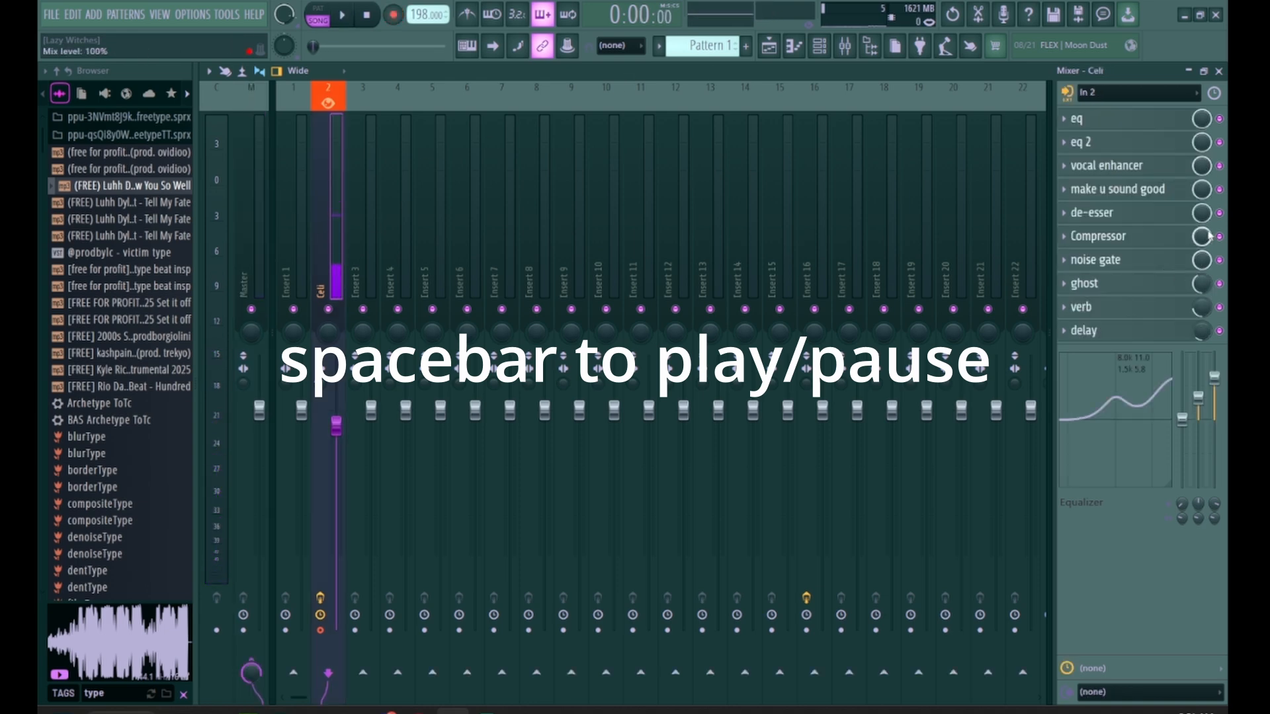
{"action": "left_click", "coordinate": [769, 45]}
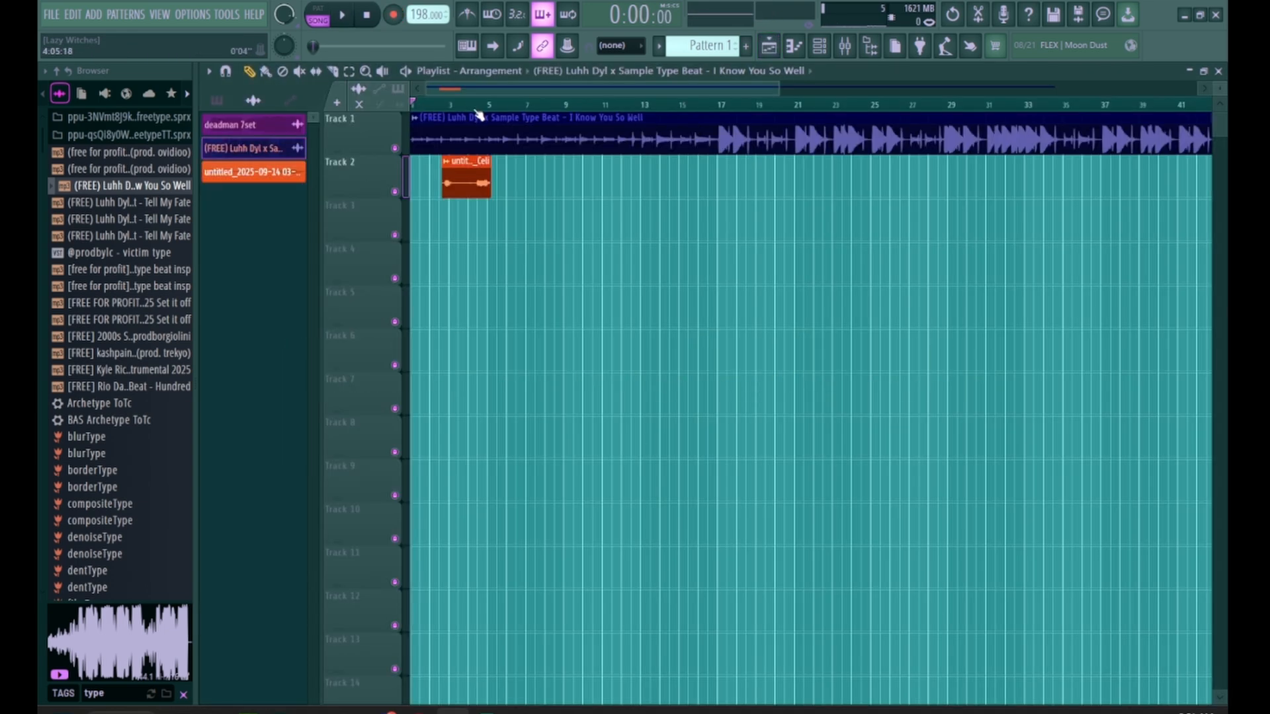
Step: Record further vocal takes over the beat from about bar 4, including one on Track 3 near bar 11
{"action": "left_click", "coordinate": [477, 105]}
{"action": "scroll", "coordinate": [477, 104], "scroll_direction": "up", "scroll_amount": 1}
{"action": "key", "text": "space"}
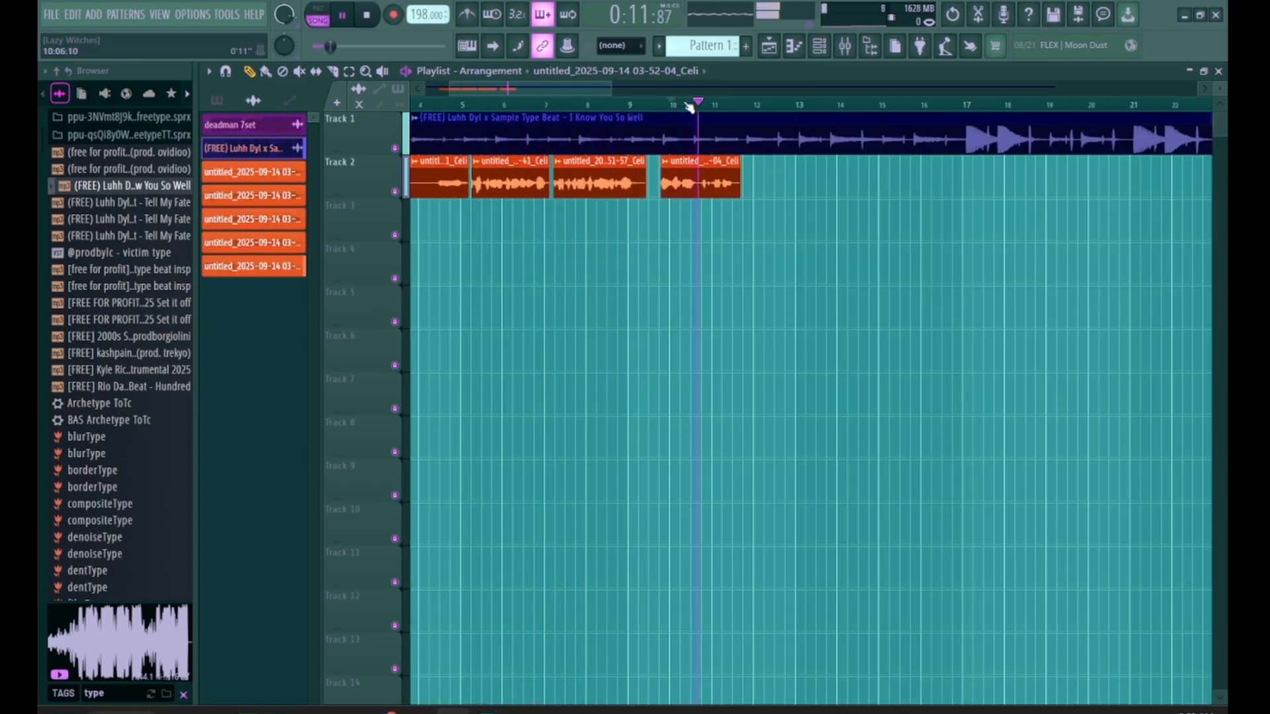
{"action": "key", "text": "r"}
{"action": "key", "text": "space"}
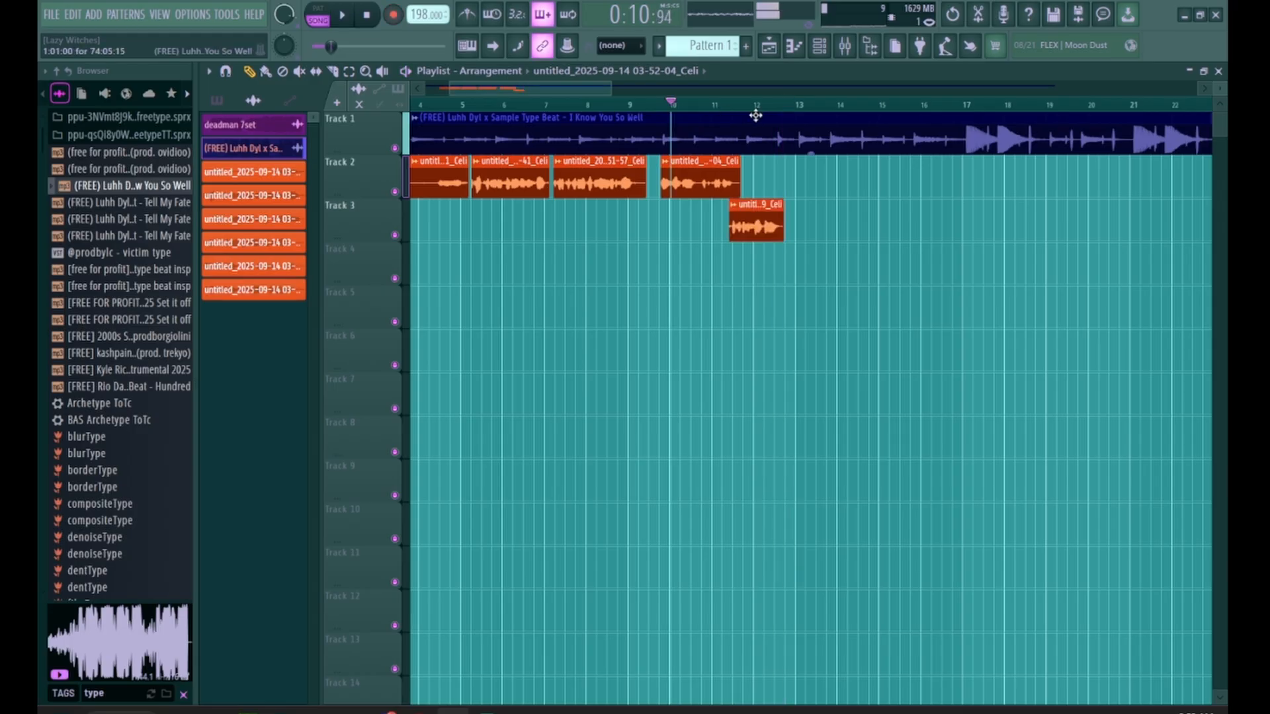
Step: Reset the loudness threshold in the Celi track's noise gate, switch it to limiter mode during playback, and return to the playlist
{"action": "scroll", "coordinate": [494, 103], "scroll_direction": "down", "scroll_amount": 6}
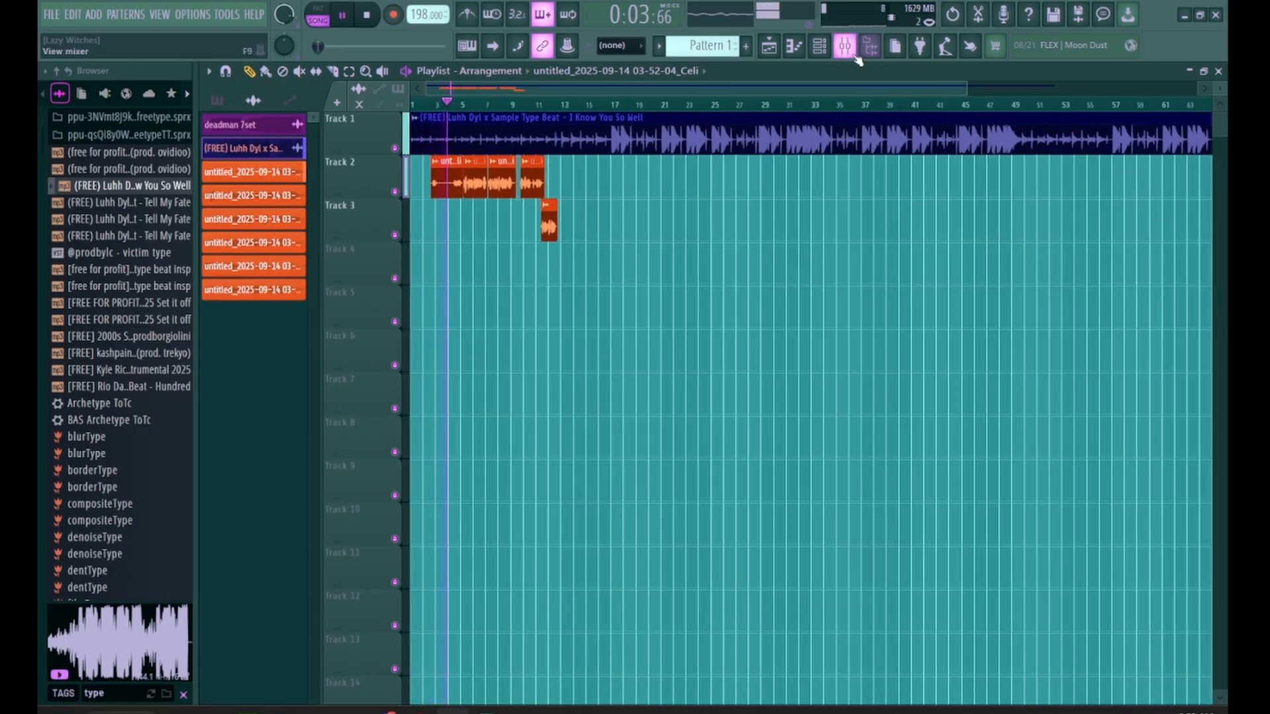
{"action": "key", "text": "F9"}
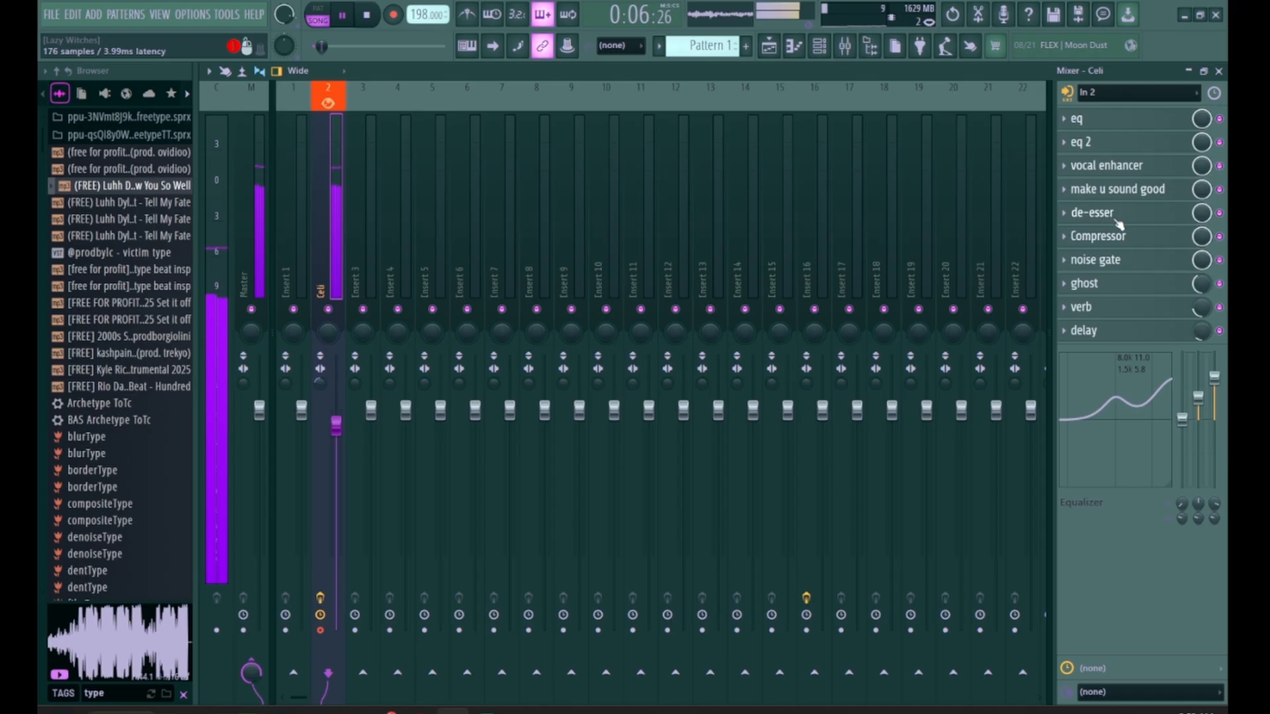
{"action": "left_click", "coordinate": [1095, 259]}
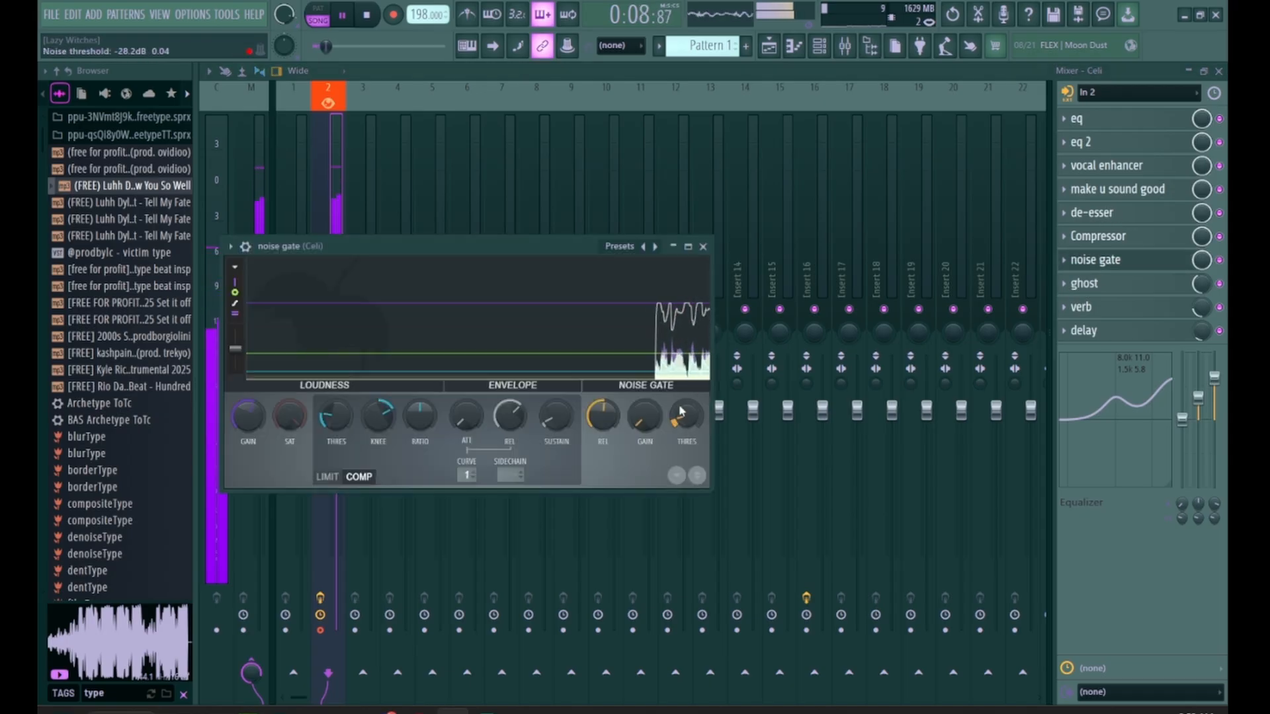
{"action": "right_click", "coordinate": [334, 418]}
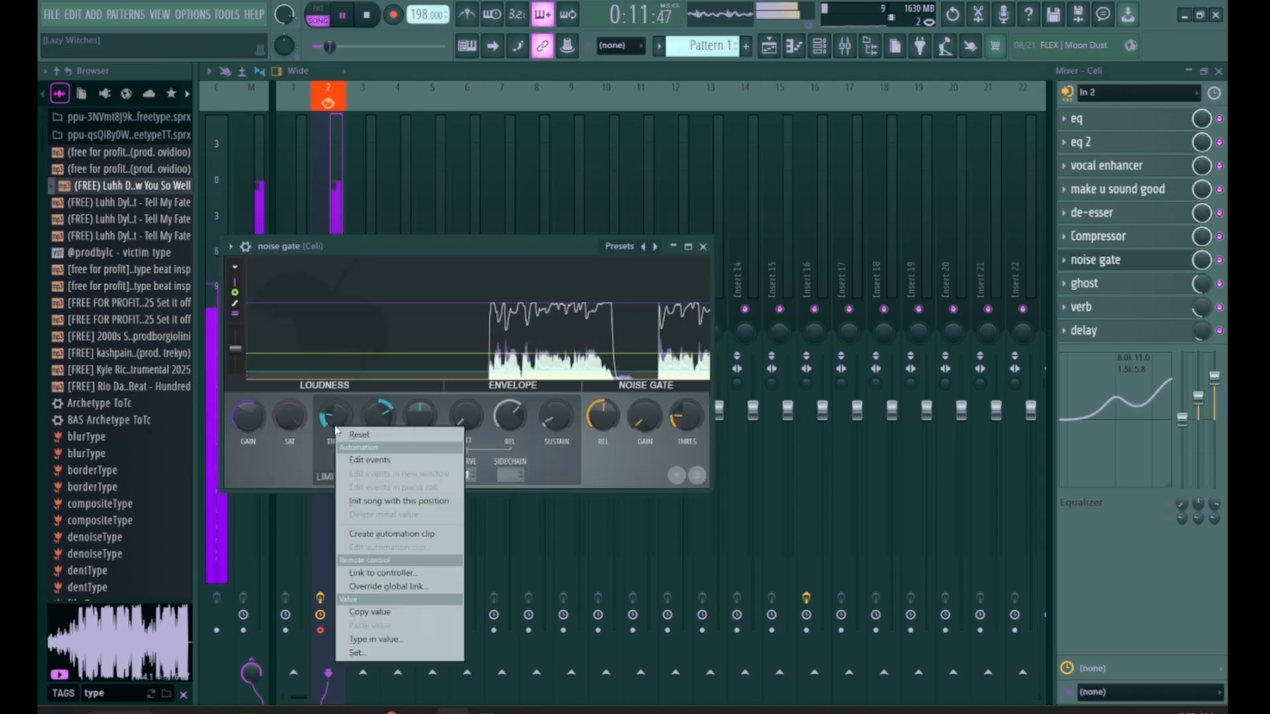
{"action": "left_click", "coordinate": [372, 433]}
{"action": "left_click", "coordinate": [326, 476]}
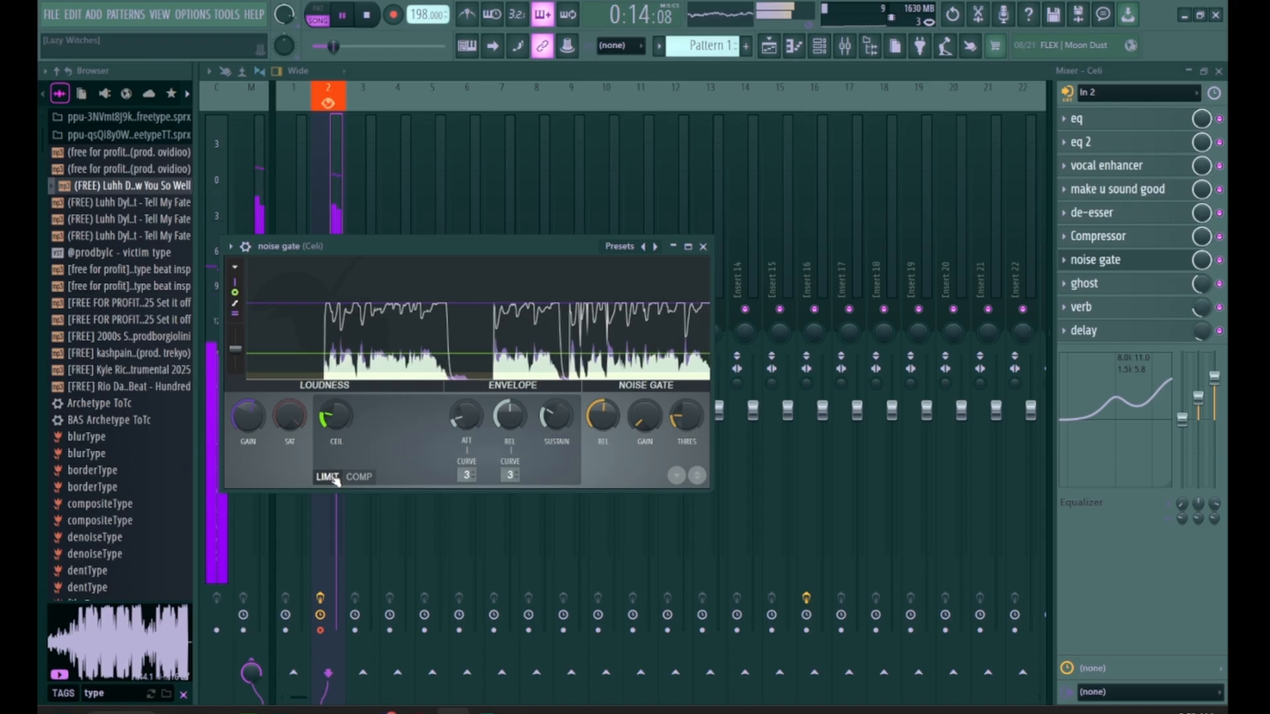
{"action": "key", "text": "space"}
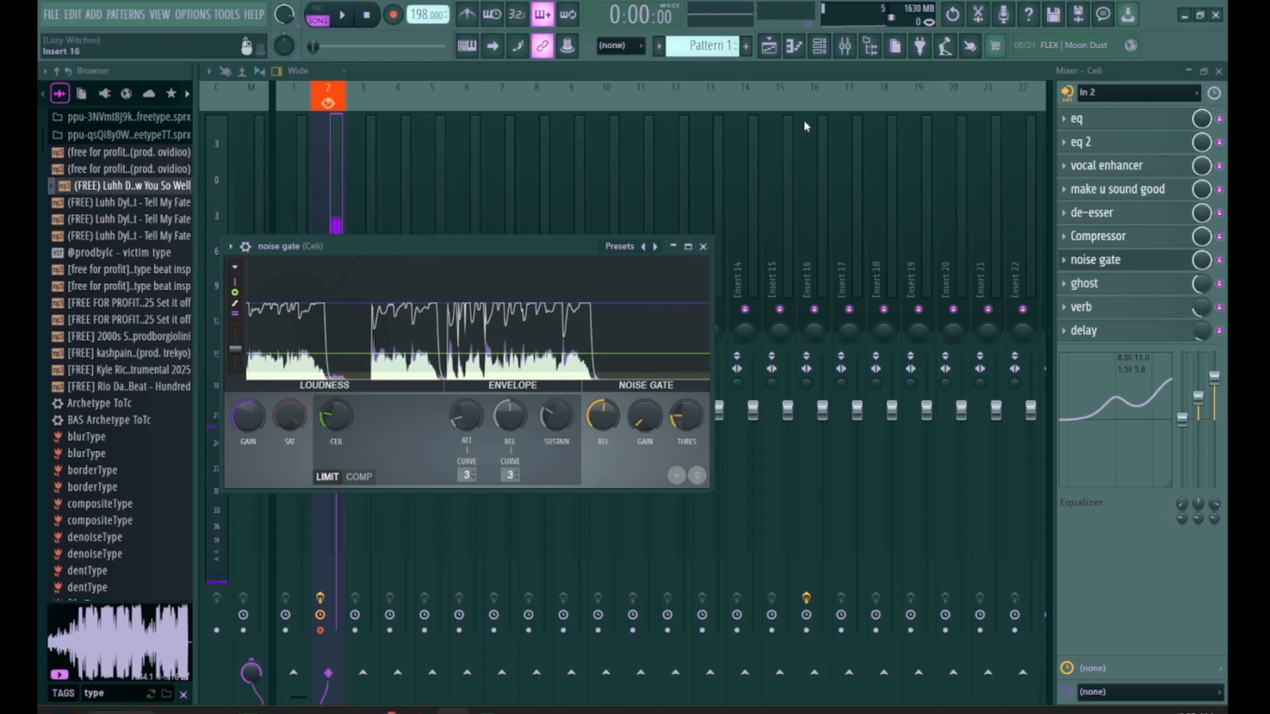
{"action": "left_click", "coordinate": [768, 45]}
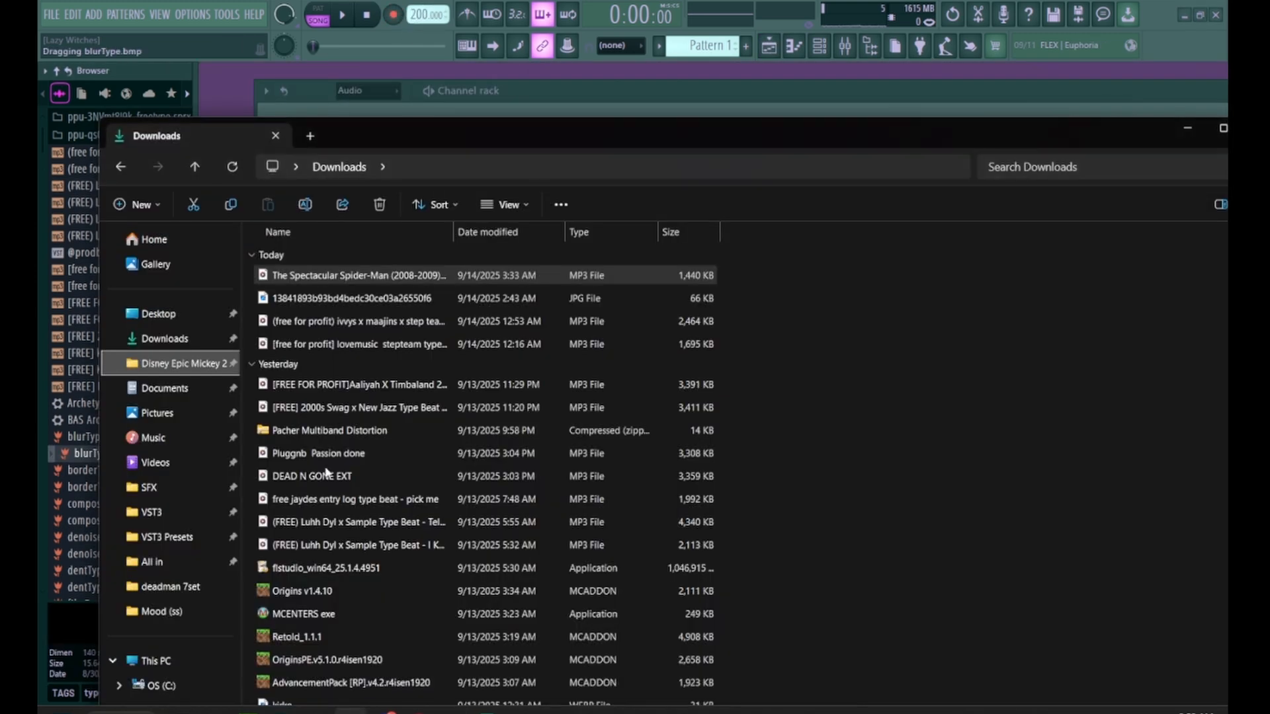
Step: Search the Pictures folder in File Explorer for png and place the Oswald icon image on the playlist as its wallpaper
{"action": "left_click_drag", "start_coordinate": [83, 453], "coordinate": [156, 412]}
{"action": "left_click", "coordinate": [157, 413]}
{"action": "left_click_drag", "start_coordinate": [535, 136], "coordinate": [649, 144]}
{"action": "left_click", "coordinate": [1128, 171]}
{"action": "type", "text": "png"}
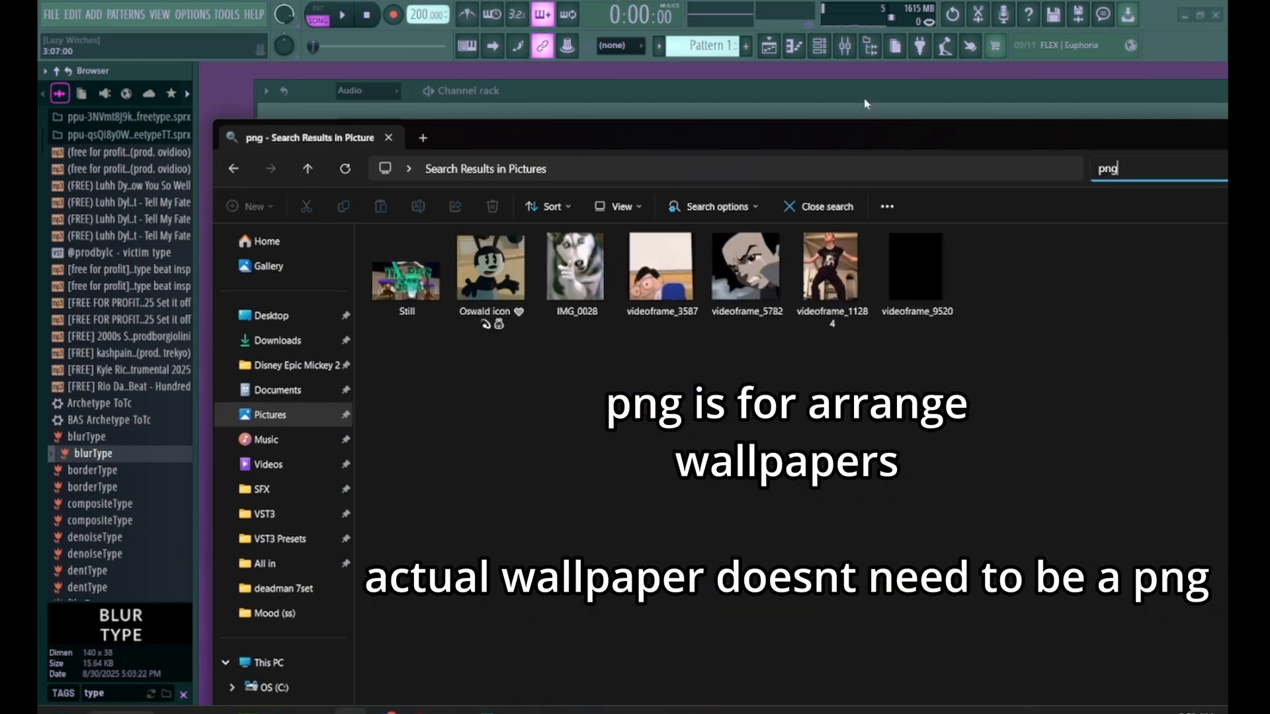
{"action": "left_click_drag", "start_coordinate": [518, 142], "coordinate": [765, 149]}
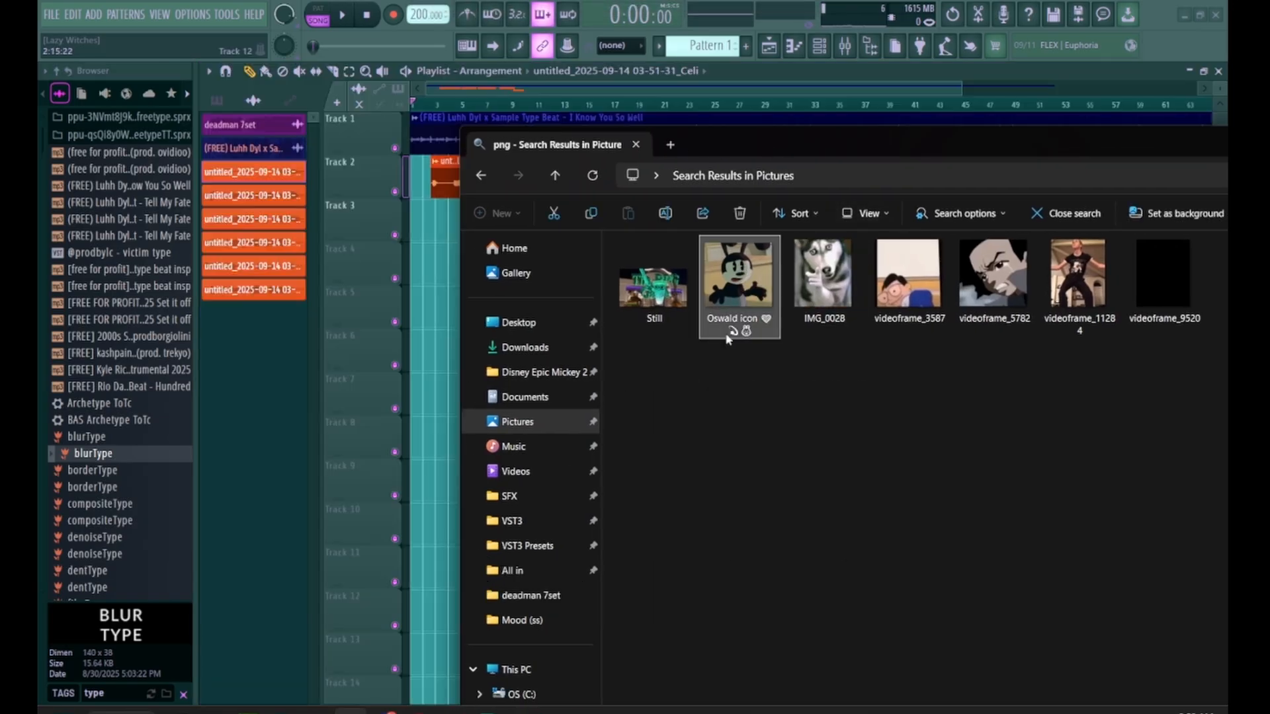
{"action": "left_click_drag", "start_coordinate": [751, 284], "coordinate": [429, 438]}
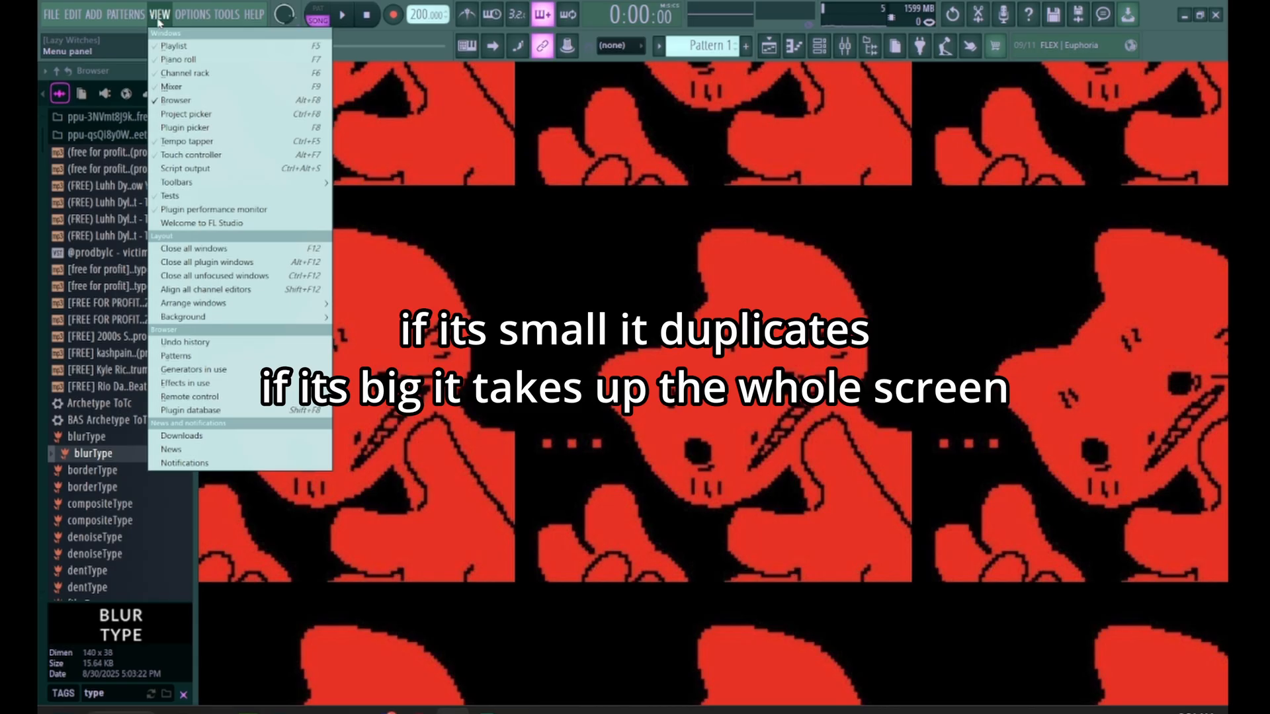
Step: Set the main workspace background to the image 5d4ff1c205d6cfb3629f973b94c052b0 from the Pictures folder
{"action": "mouse_move", "coordinate": [197, 328]}
{"action": "left_click", "coordinate": [370, 317]}
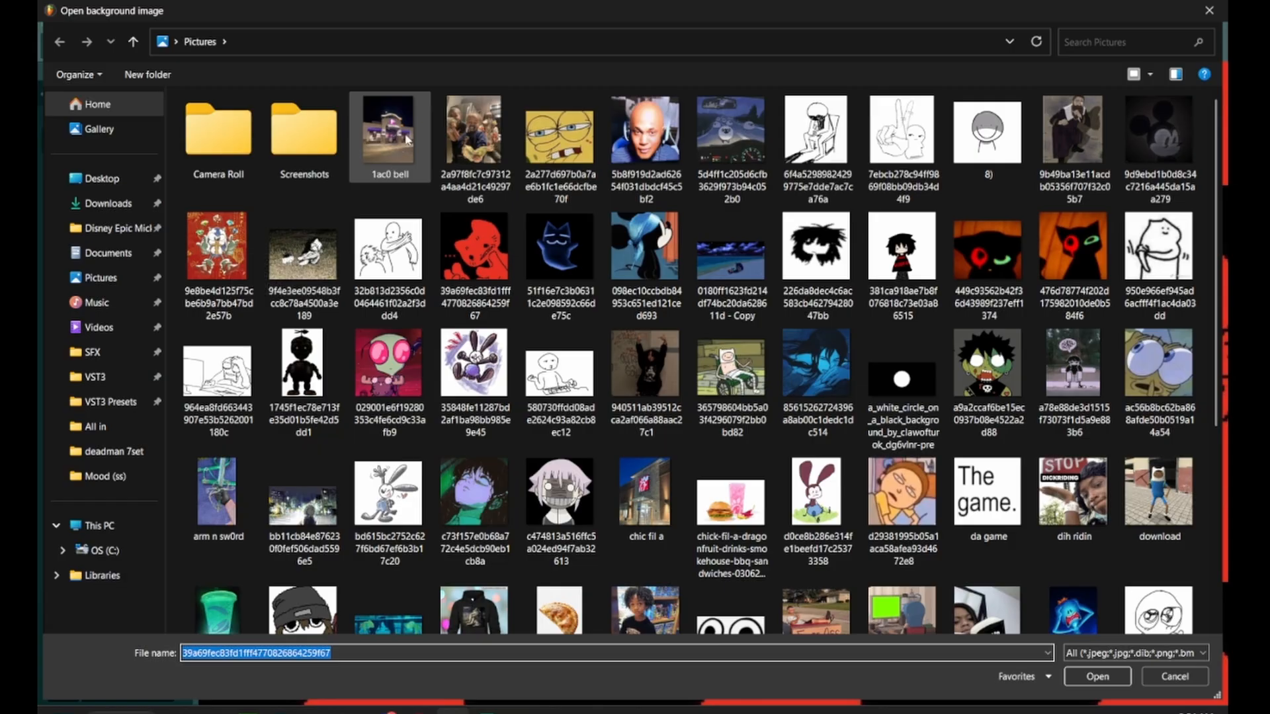
{"action": "double_click", "coordinate": [719, 145]}
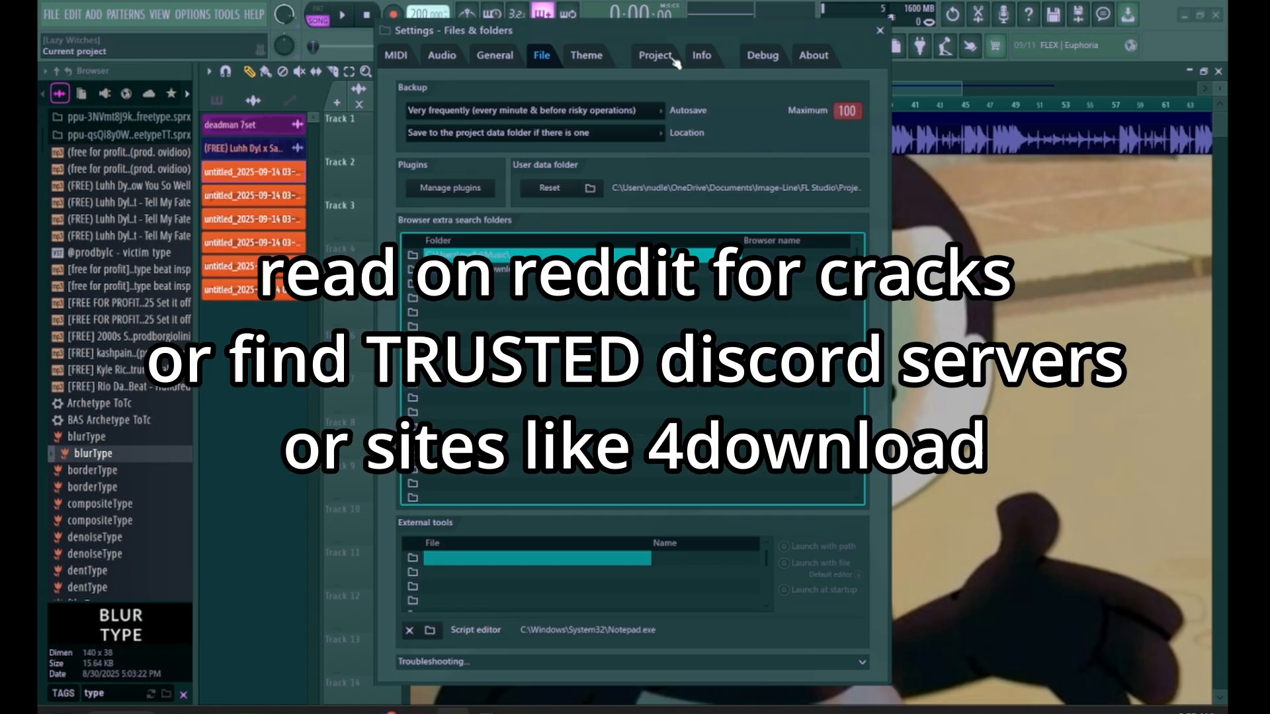
Step: Set the project's data folder option to store data relative to the project file
{"action": "left_click", "coordinate": [655, 55]}
{"action": "left_click", "coordinate": [613, 113]}
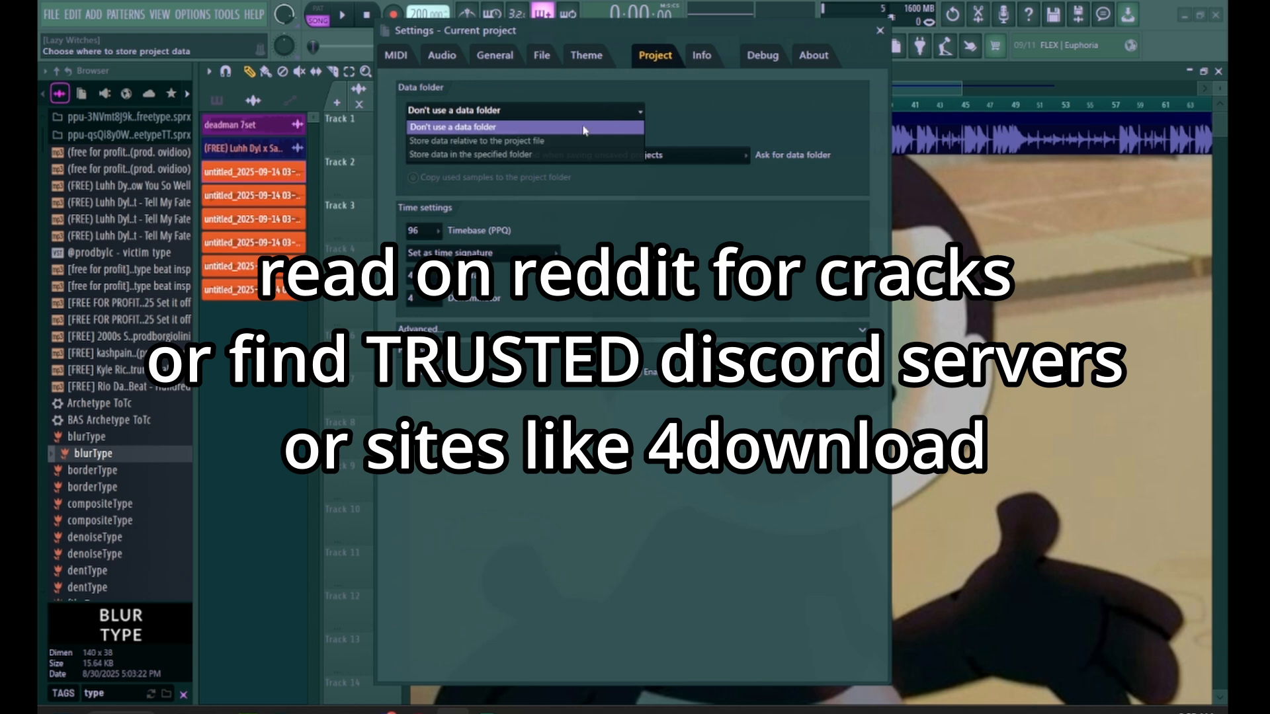
{"action": "left_click", "coordinate": [546, 141]}
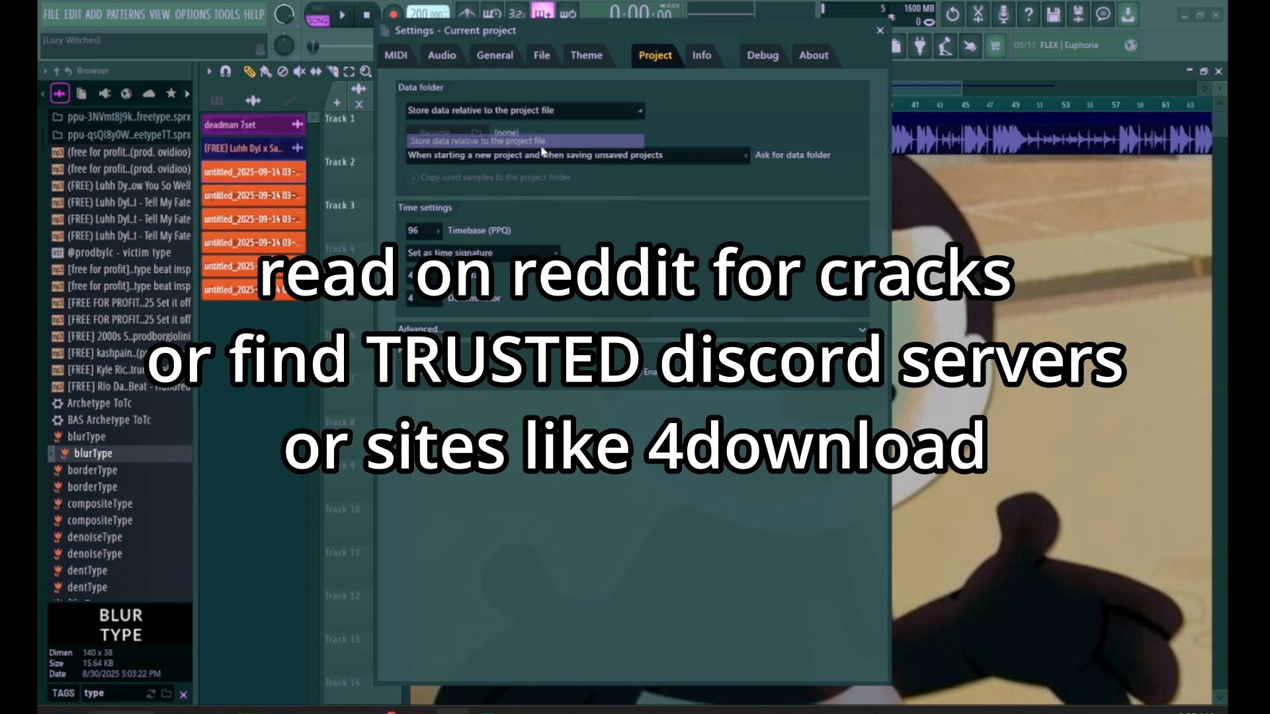
Step: Look through the info, audio, MIDI, file and project settings and open the plugin manager
{"action": "left_click", "coordinate": [699, 62]}
{"action": "left_click", "coordinate": [437, 55]}
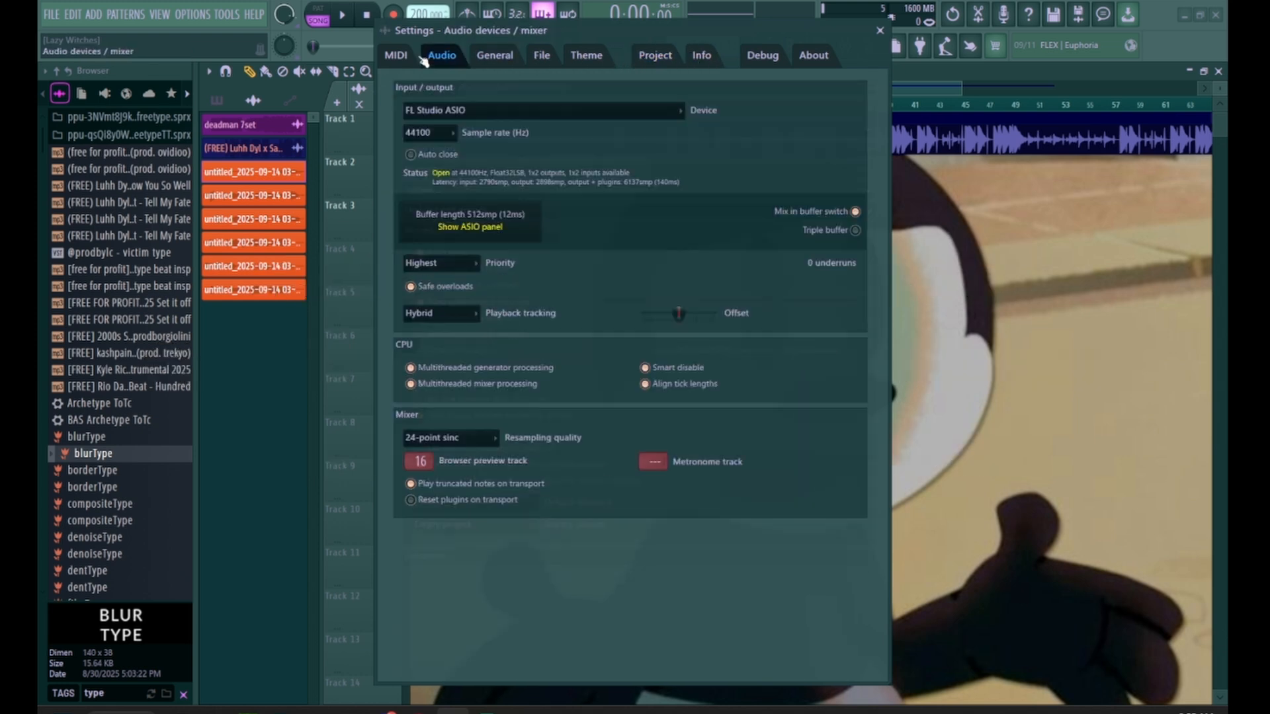
{"action": "left_click", "coordinate": [396, 55]}
{"action": "left_click", "coordinate": [544, 56]}
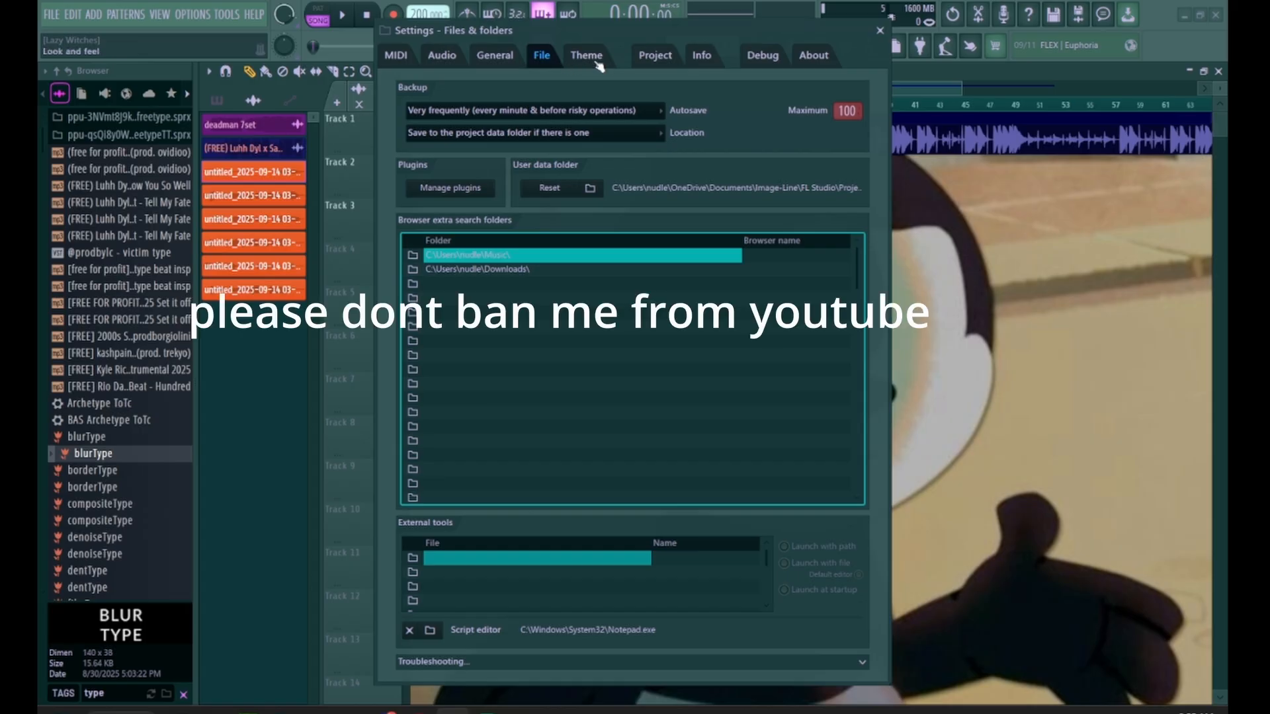
{"action": "left_click", "coordinate": [666, 58]}
{"action": "left_click", "coordinate": [701, 58]}
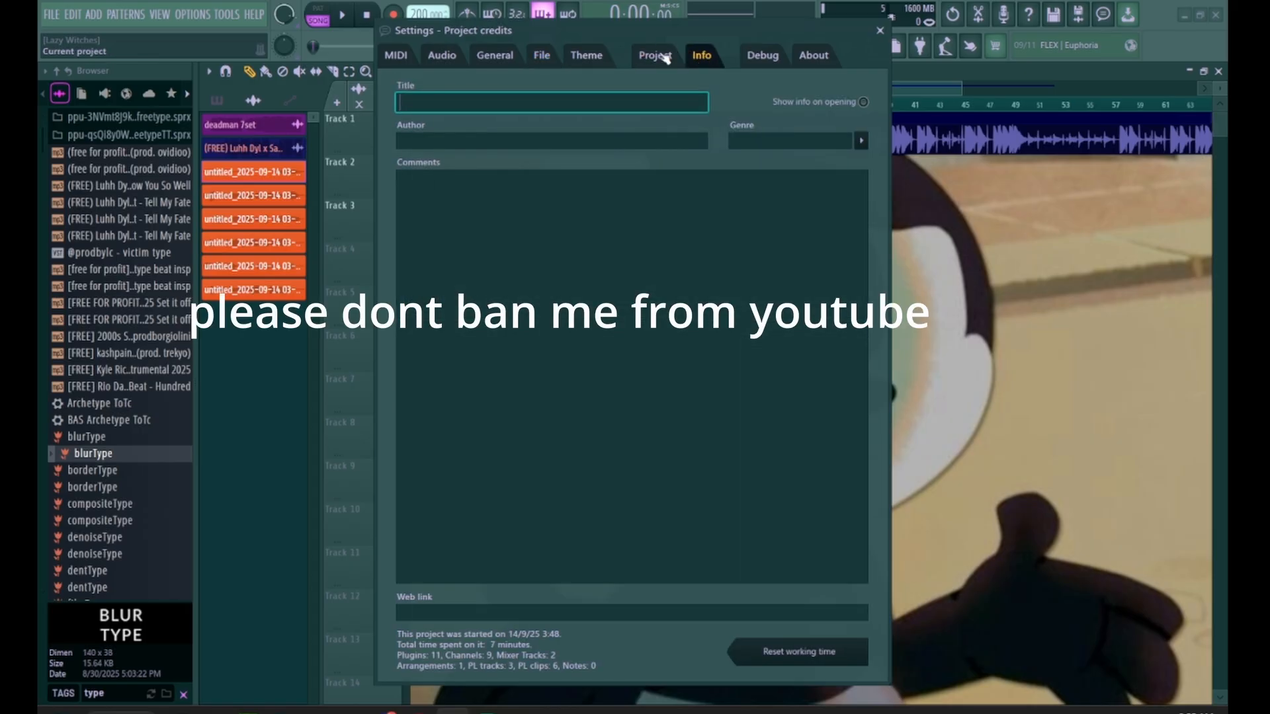
{"action": "left_click", "coordinate": [542, 56]}
{"action": "left_click", "coordinate": [471, 190]}
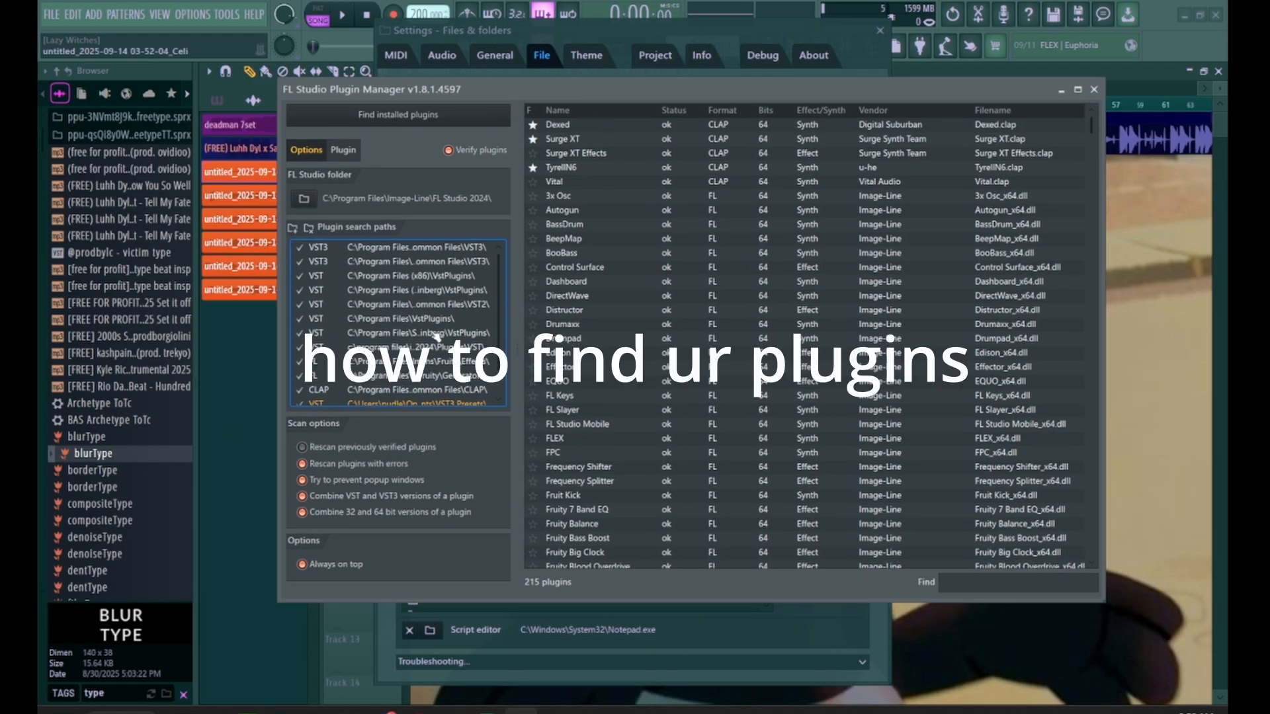
Step: Close the plugin manager and examine the contents of the VST3 Presets folder in File Explorer
{"action": "left_click", "coordinate": [351, 711]}
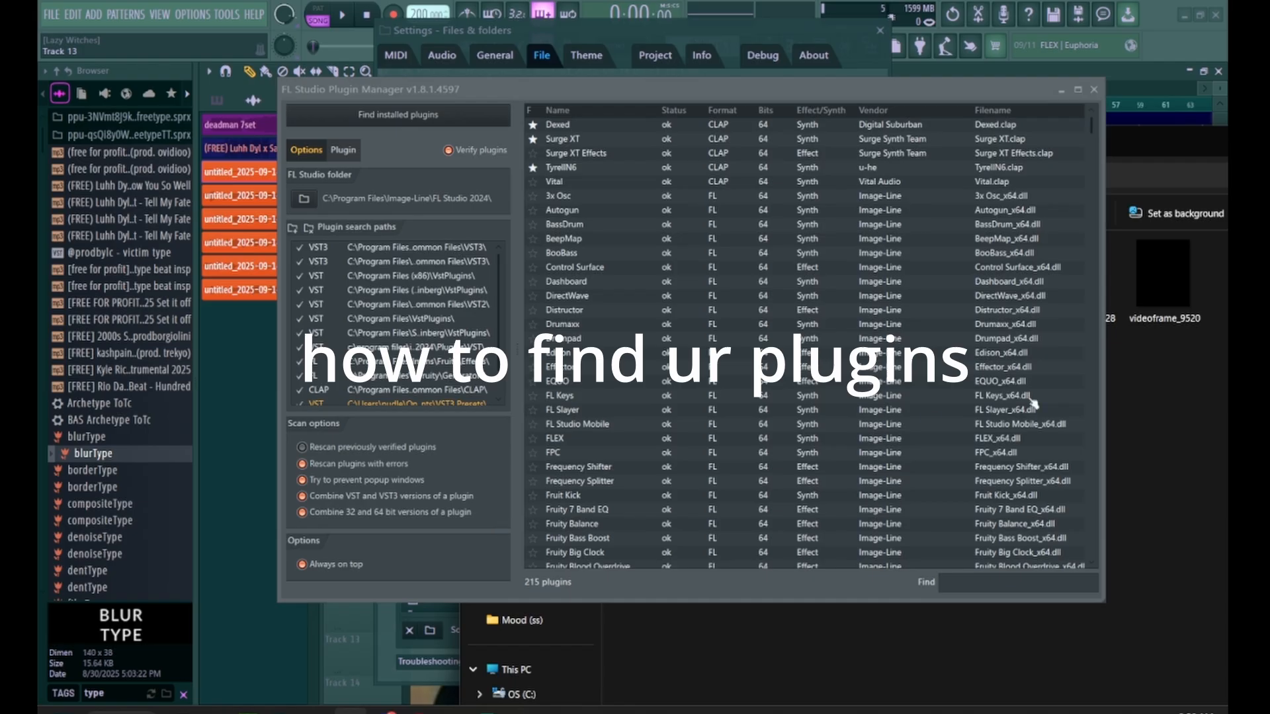
{"action": "left_click", "coordinate": [1094, 89]}
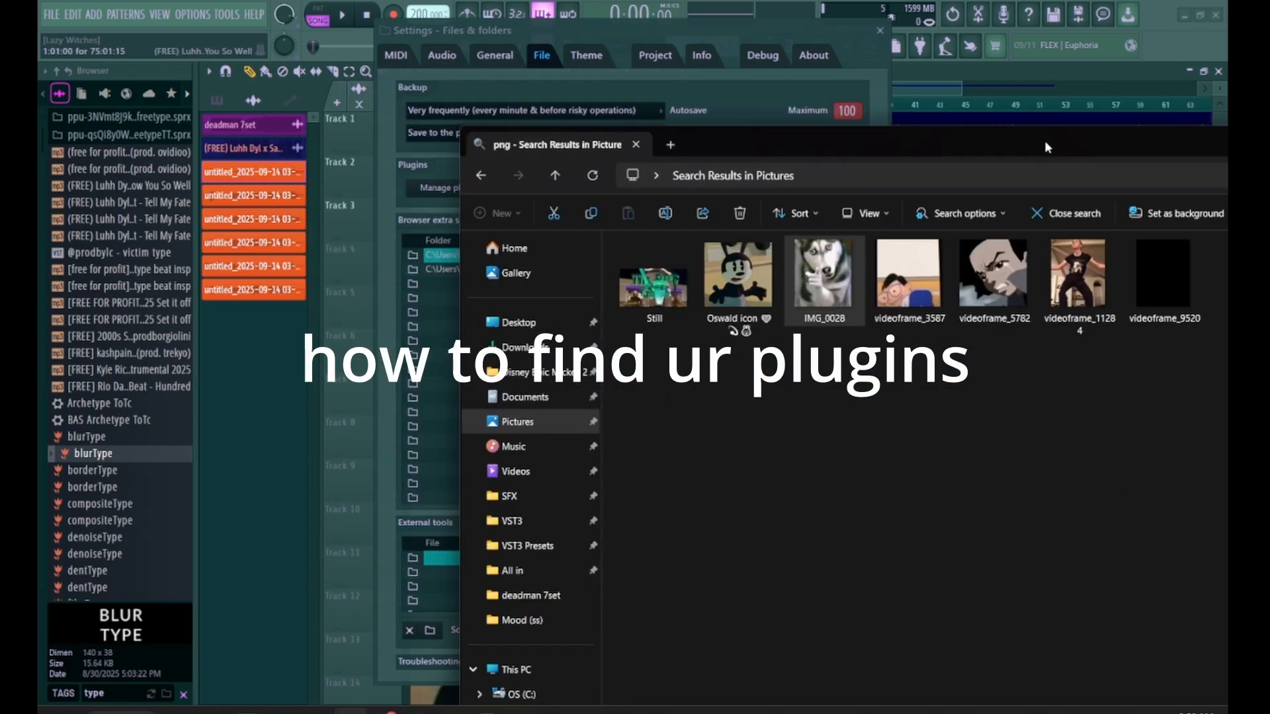
{"action": "left_click", "coordinate": [526, 545]}
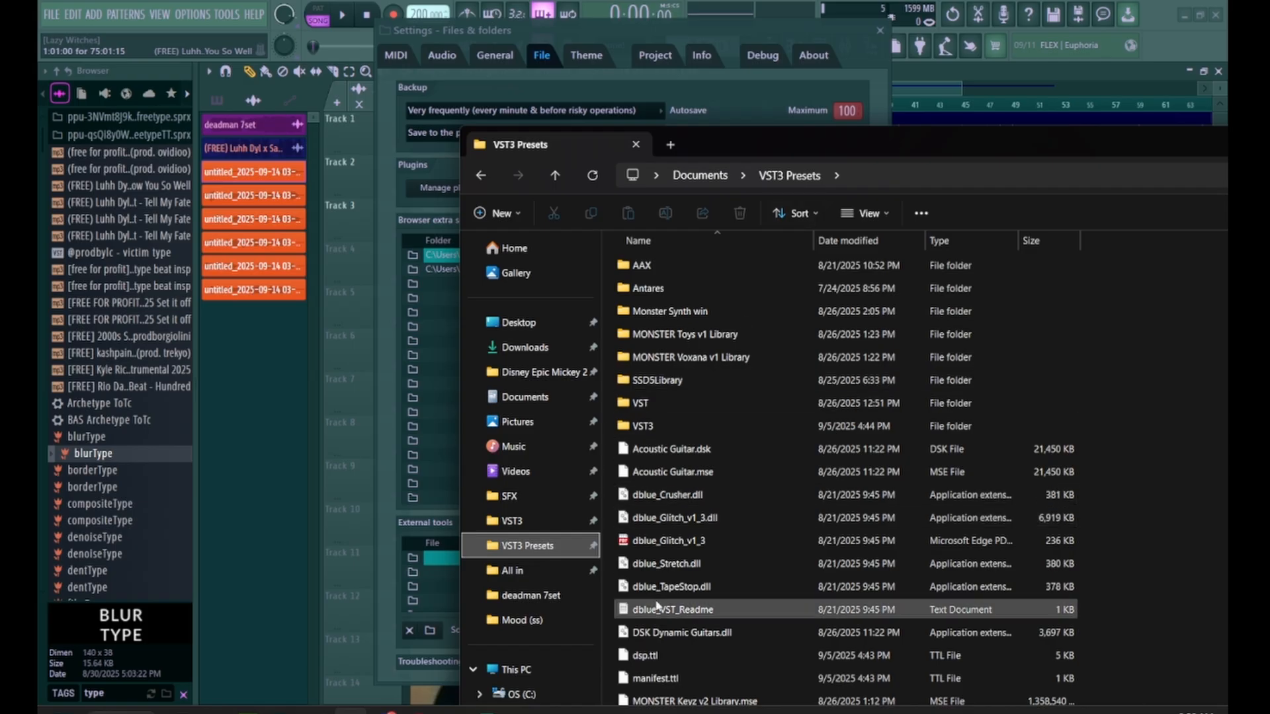
{"action": "scroll", "coordinate": [714, 403], "scroll_direction": "down", "scroll_amount": 3}
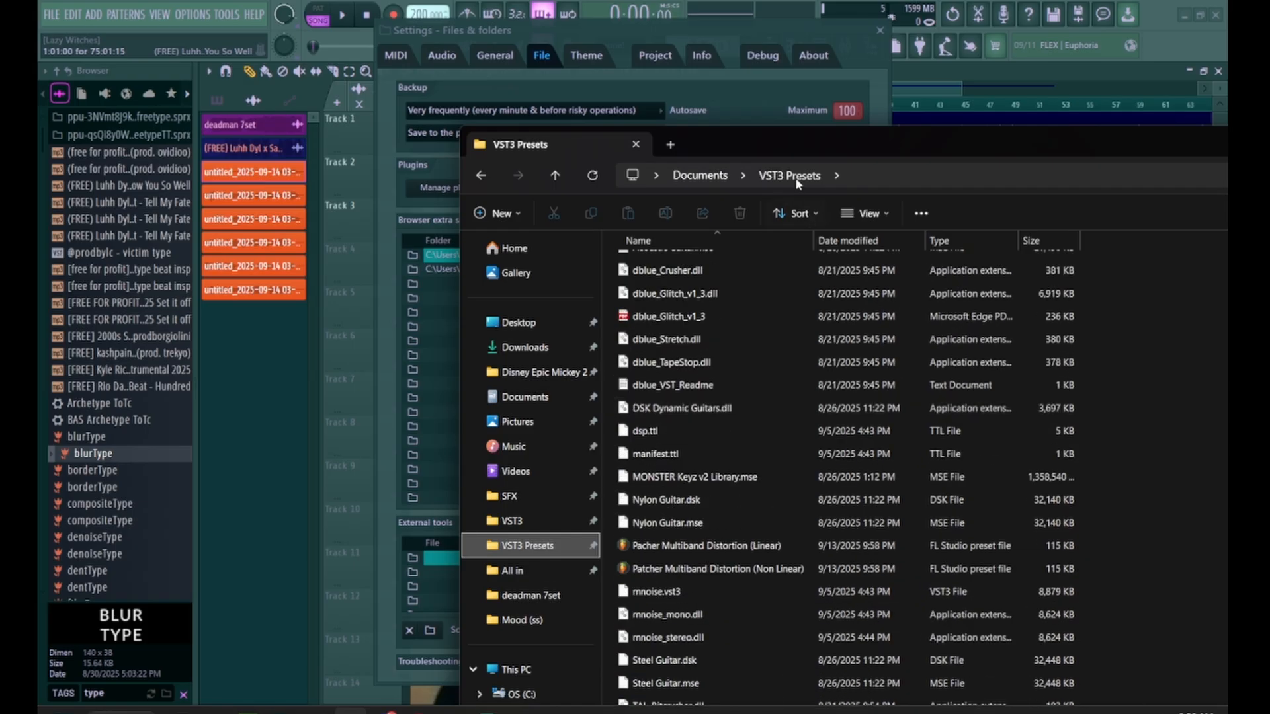
{"action": "left_click_drag", "start_coordinate": [813, 146], "coordinate": [734, 74]}
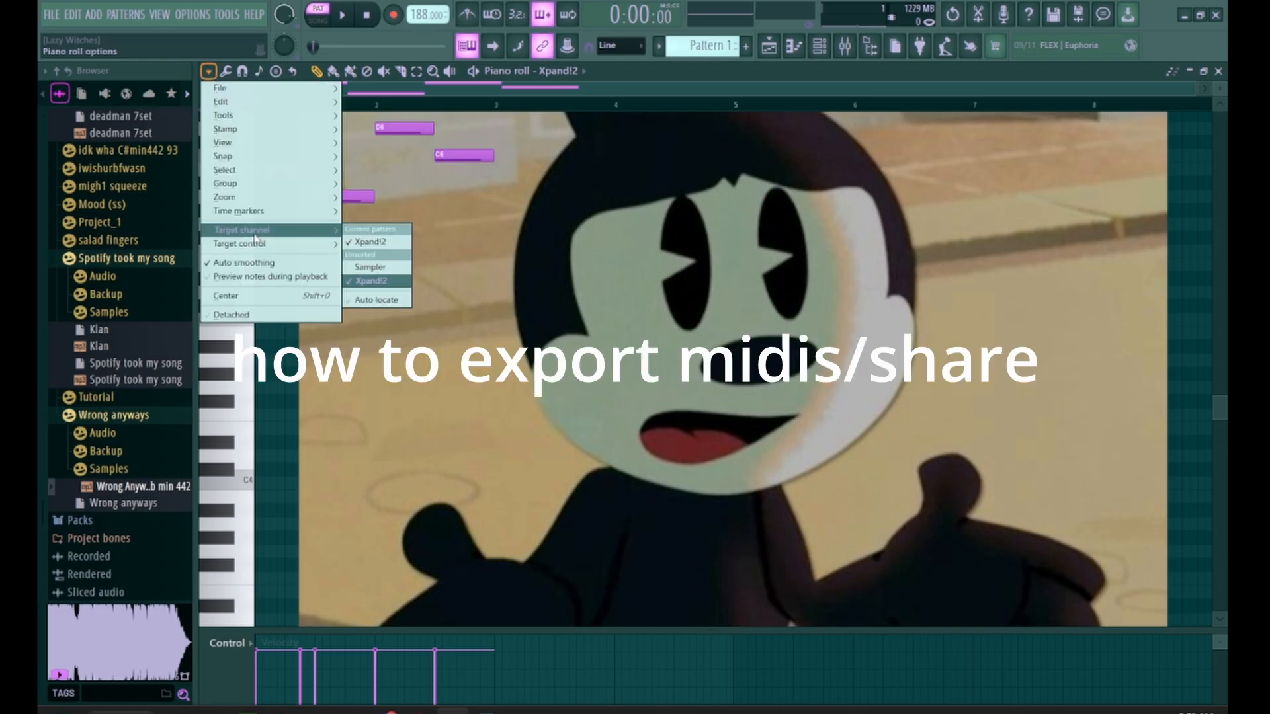
Step: Export the Xpand!2 piano roll notes as a MIDI file named woop de doo
{"action": "mouse_move", "coordinate": [271, 142]}
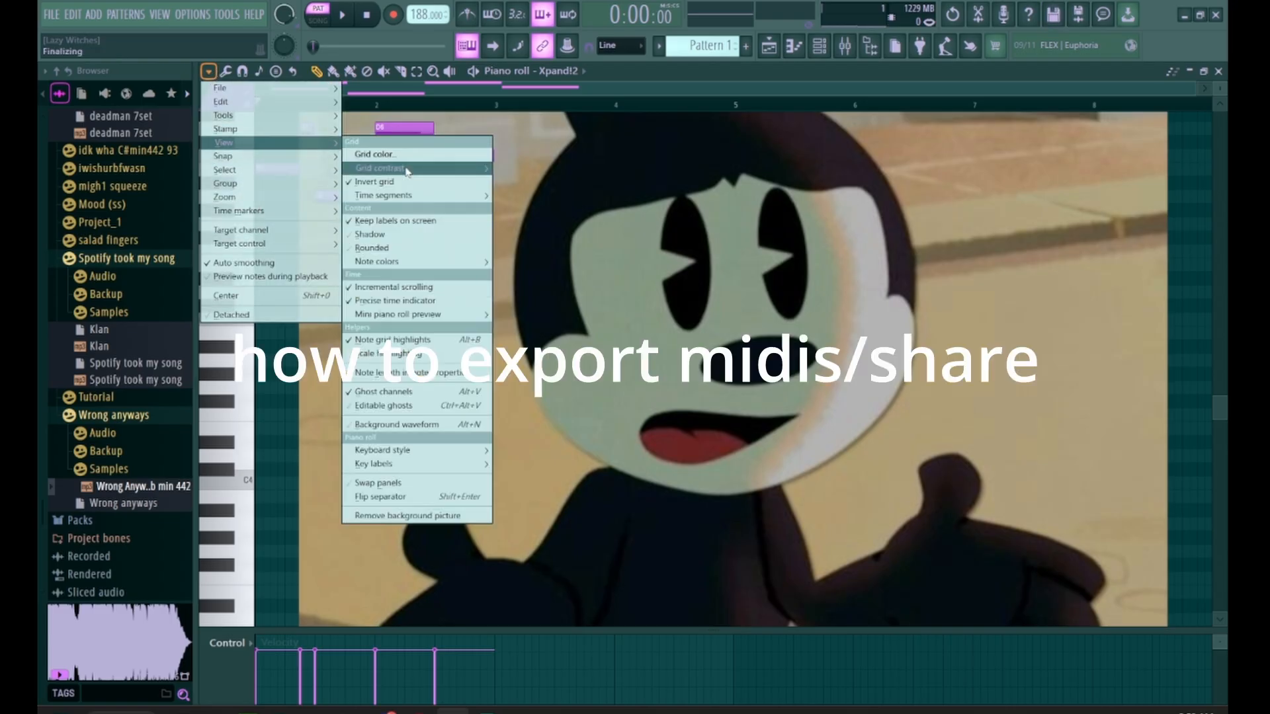
{"action": "mouse_move", "coordinate": [406, 171]}
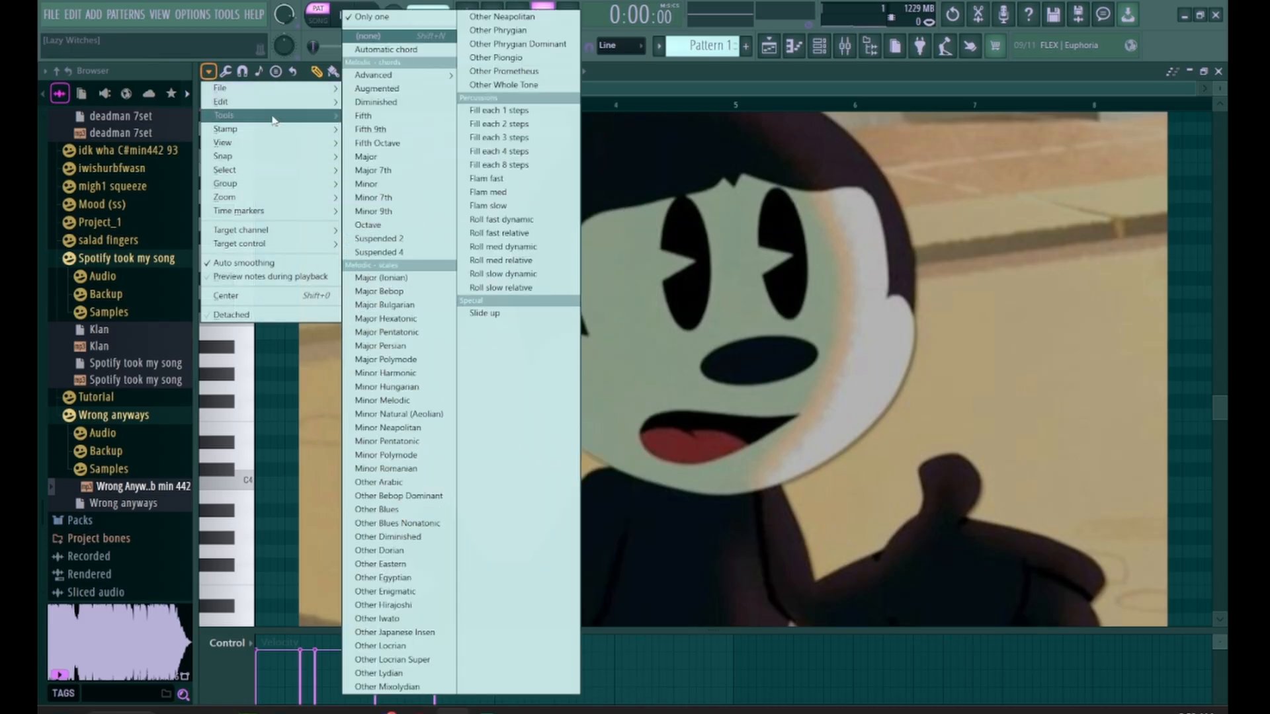
{"action": "mouse_move", "coordinate": [273, 120]}
{"action": "mouse_move", "coordinate": [270, 95]}
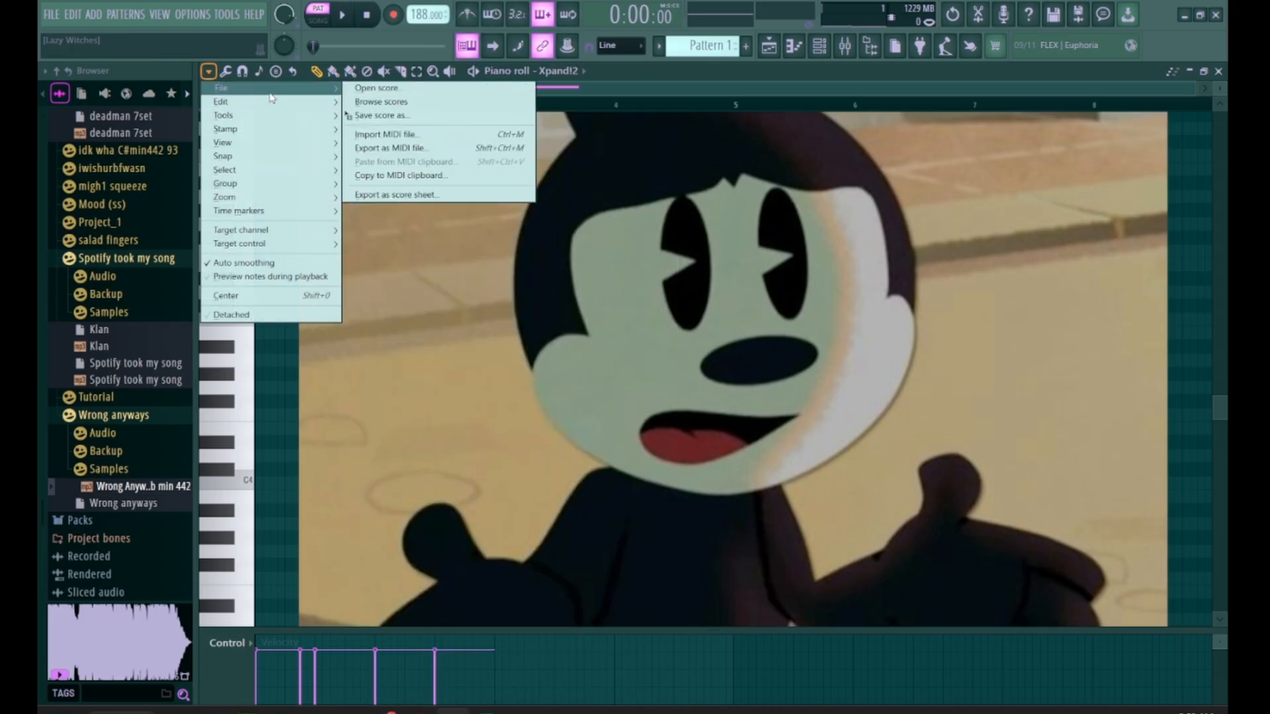
{"action": "left_click", "coordinate": [390, 148]}
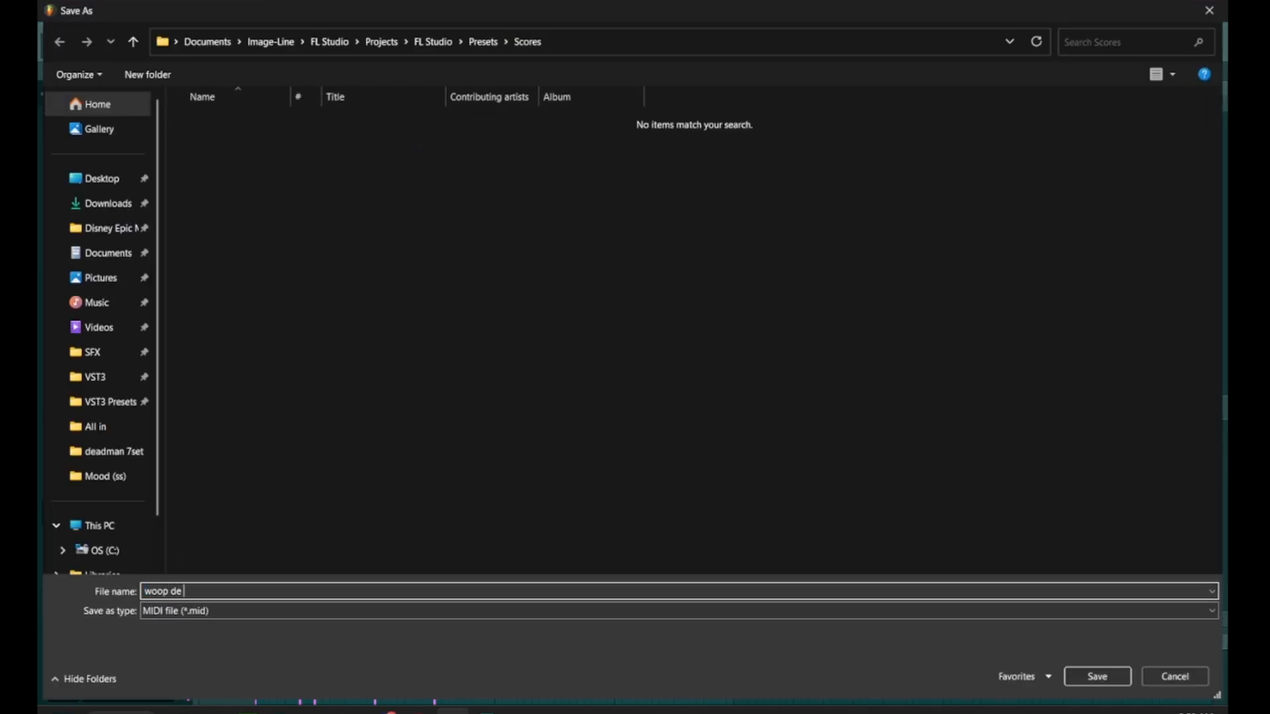
{"action": "left_click", "coordinate": [365, 660]}
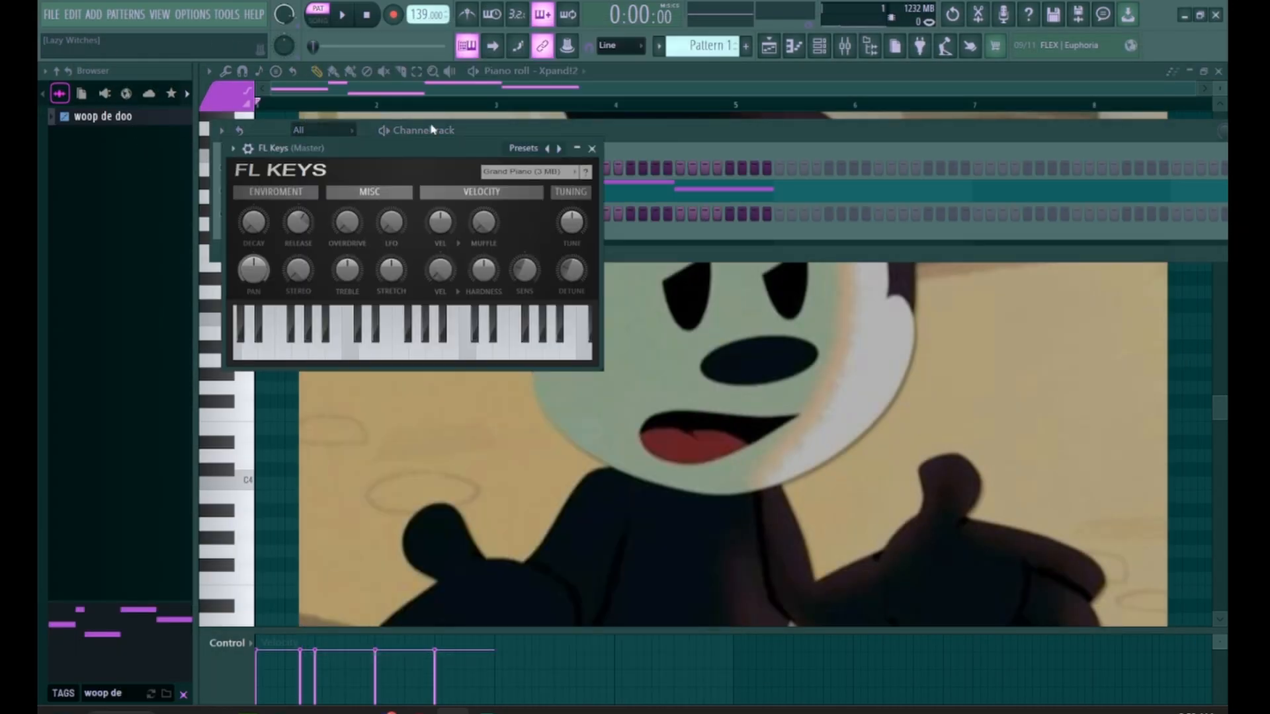
Step: Move the FL Keys window off the channel rack and import all tracks of the woop de doo MIDI file into FL Keys
{"action": "left_click_drag", "start_coordinate": [457, 150], "coordinate": [663, 488]}
{"action": "left_click_drag", "start_coordinate": [125, 118], "coordinate": [324, 214]}
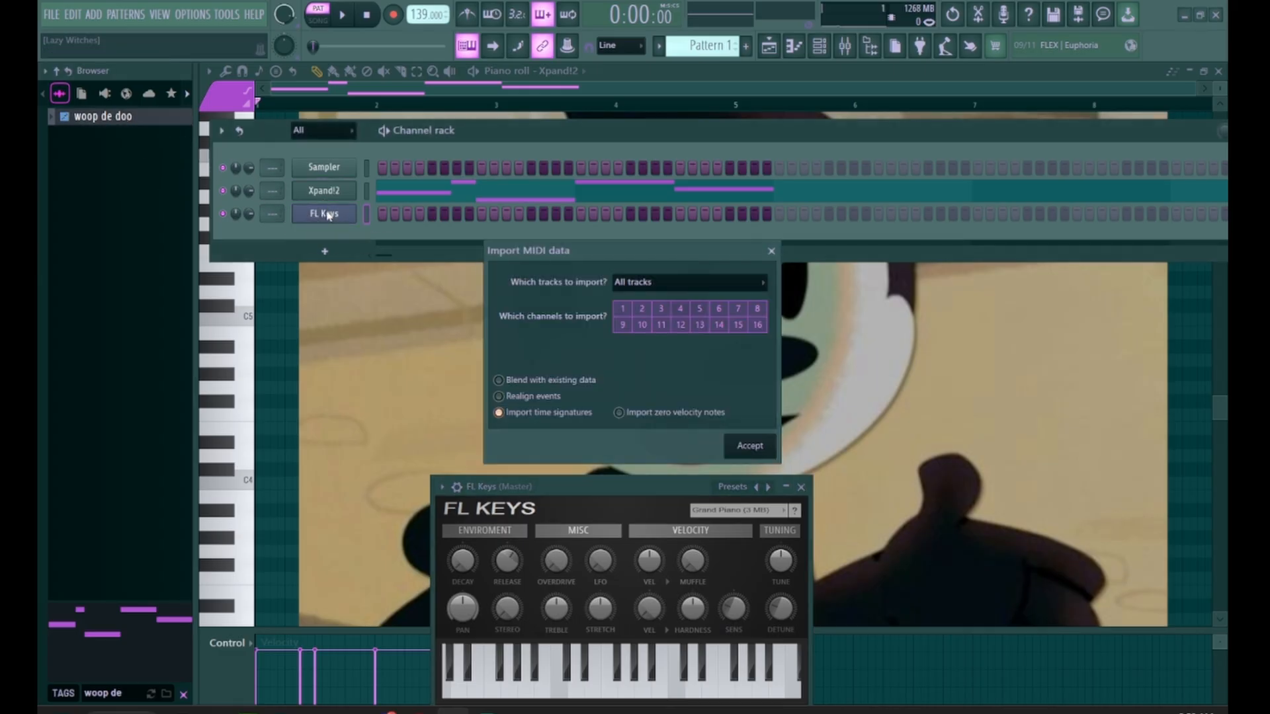
{"action": "left_click", "coordinate": [749, 446]}
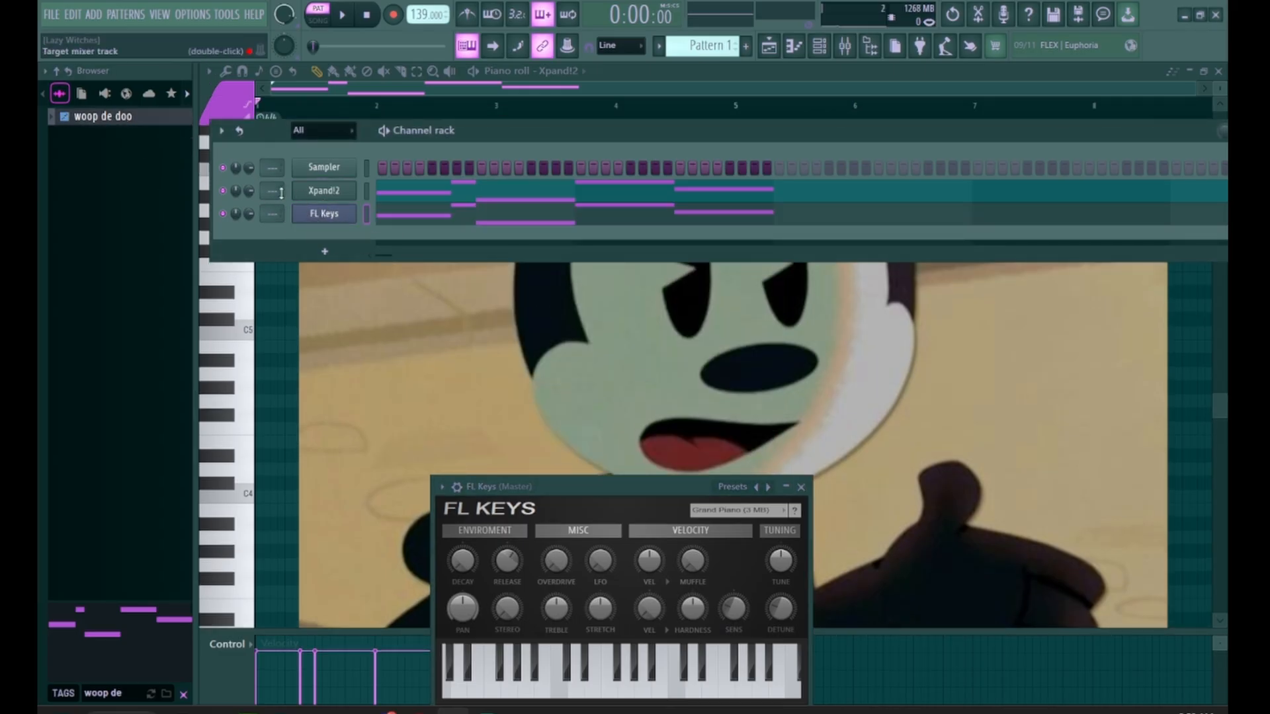
Step: Play the imported FL Keys notes with Xpand!2 muted, set the tempo to 195 BPM, and play them again
{"action": "key", "text": "space"}
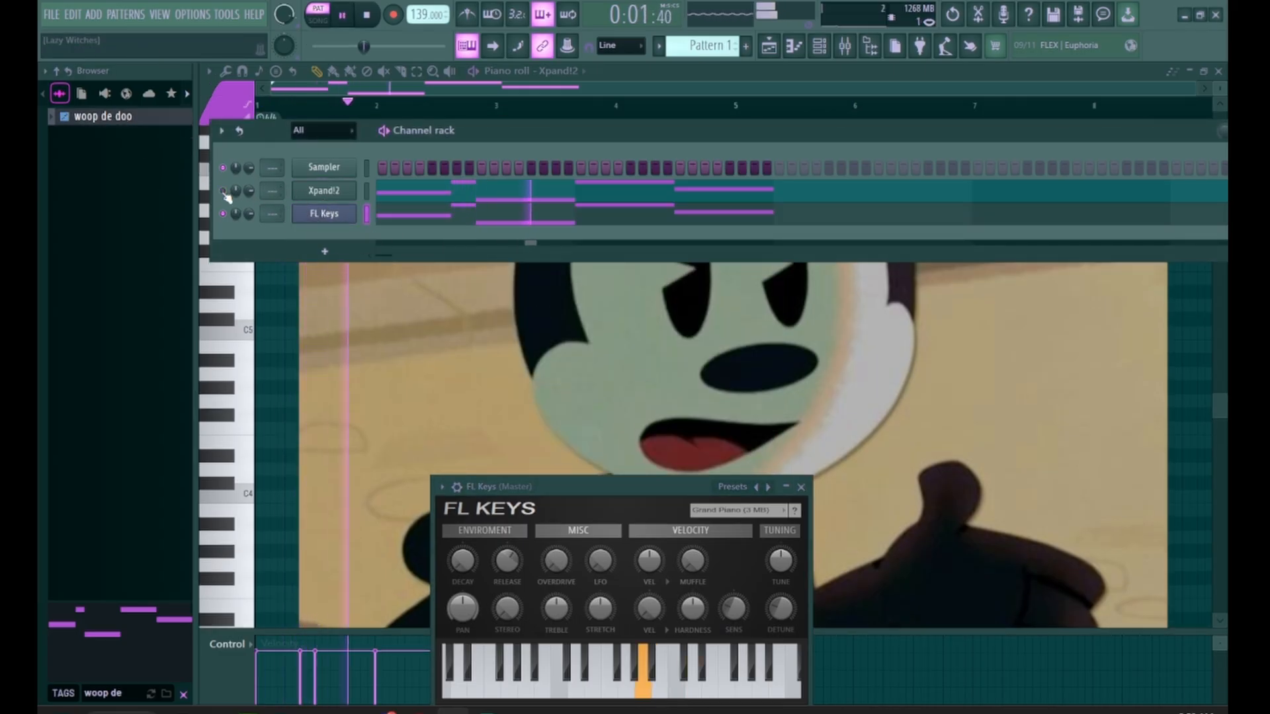
{"action": "key", "text": "space"}
{"action": "left_click_drag", "start_coordinate": [431, 15], "coordinate": [434, 1]}
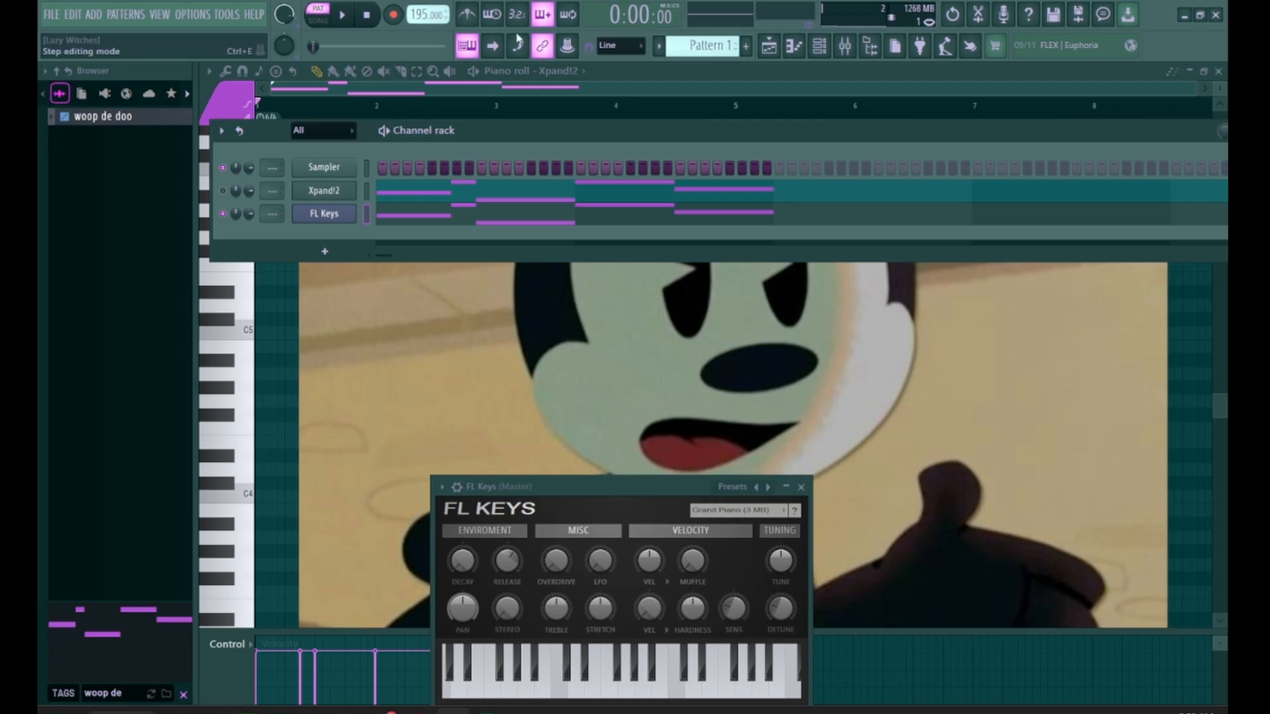
{"action": "key", "text": "space"}
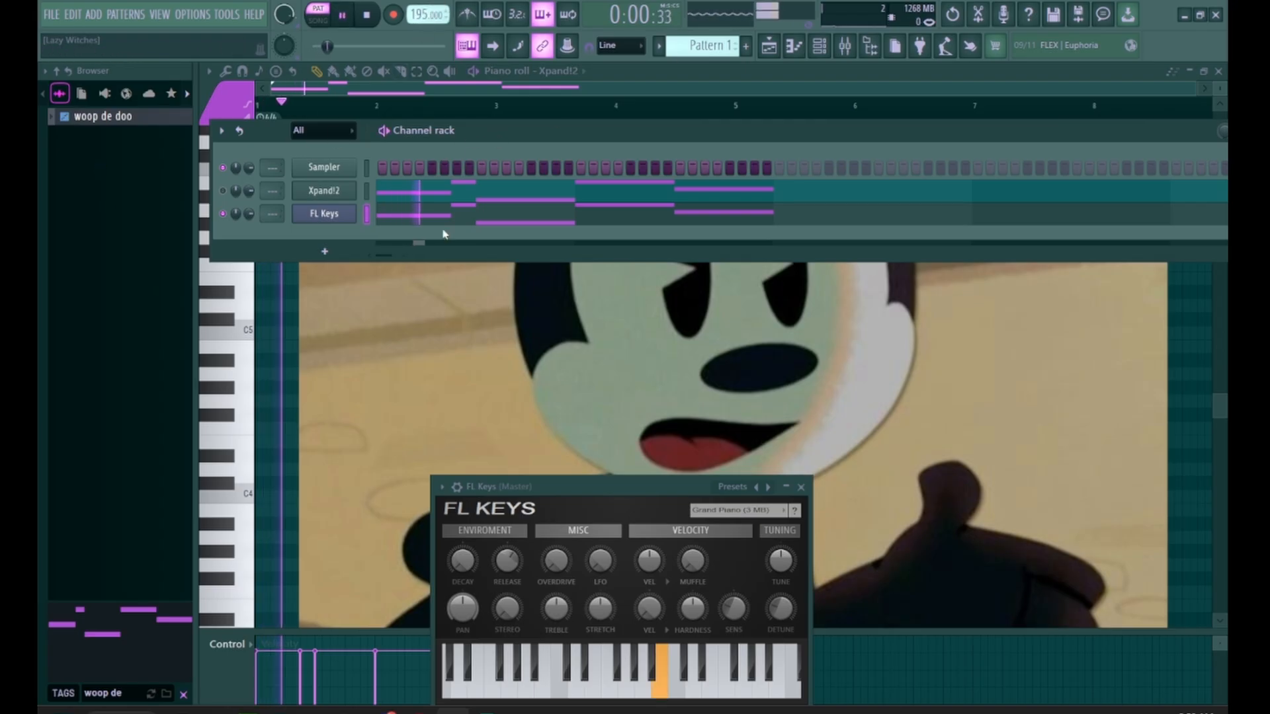
{"action": "key", "text": "space"}
Step: Delete the woop de doo MIDI file from disk through the browser
{"action": "right_click", "coordinate": [83, 124]}
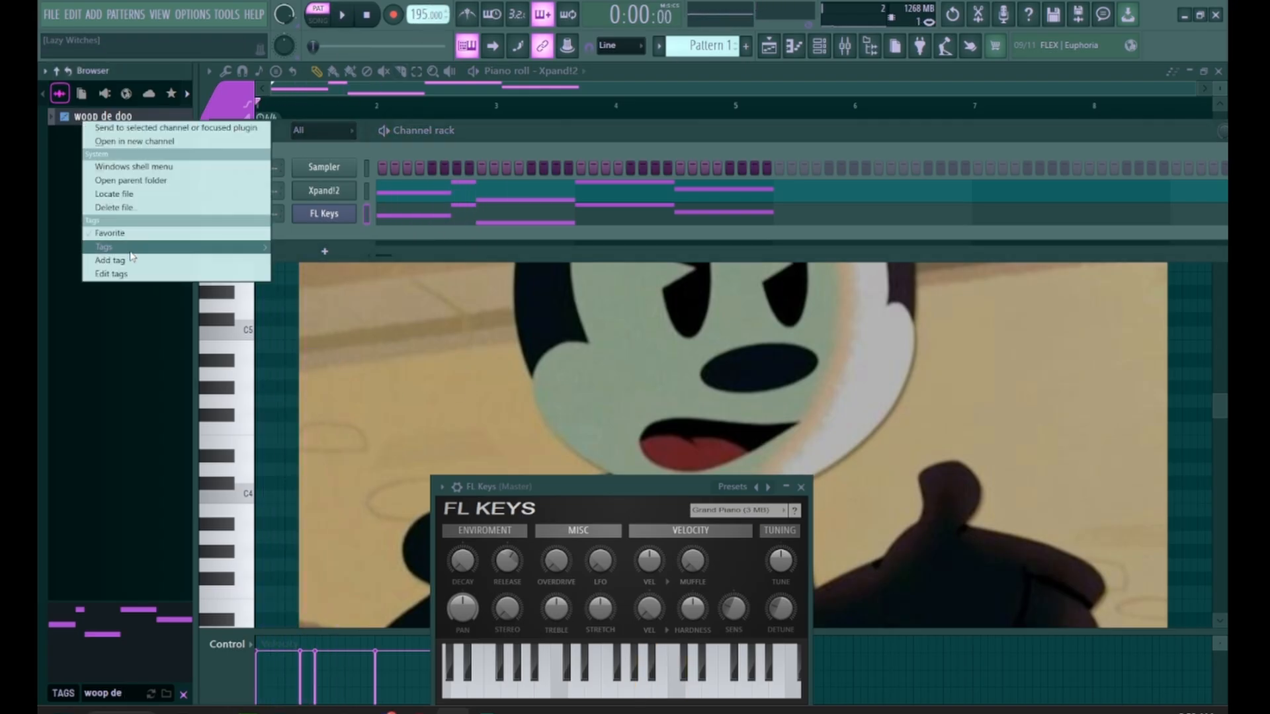
{"action": "left_click", "coordinate": [117, 209]}
{"action": "left_click", "coordinate": [849, 412]}
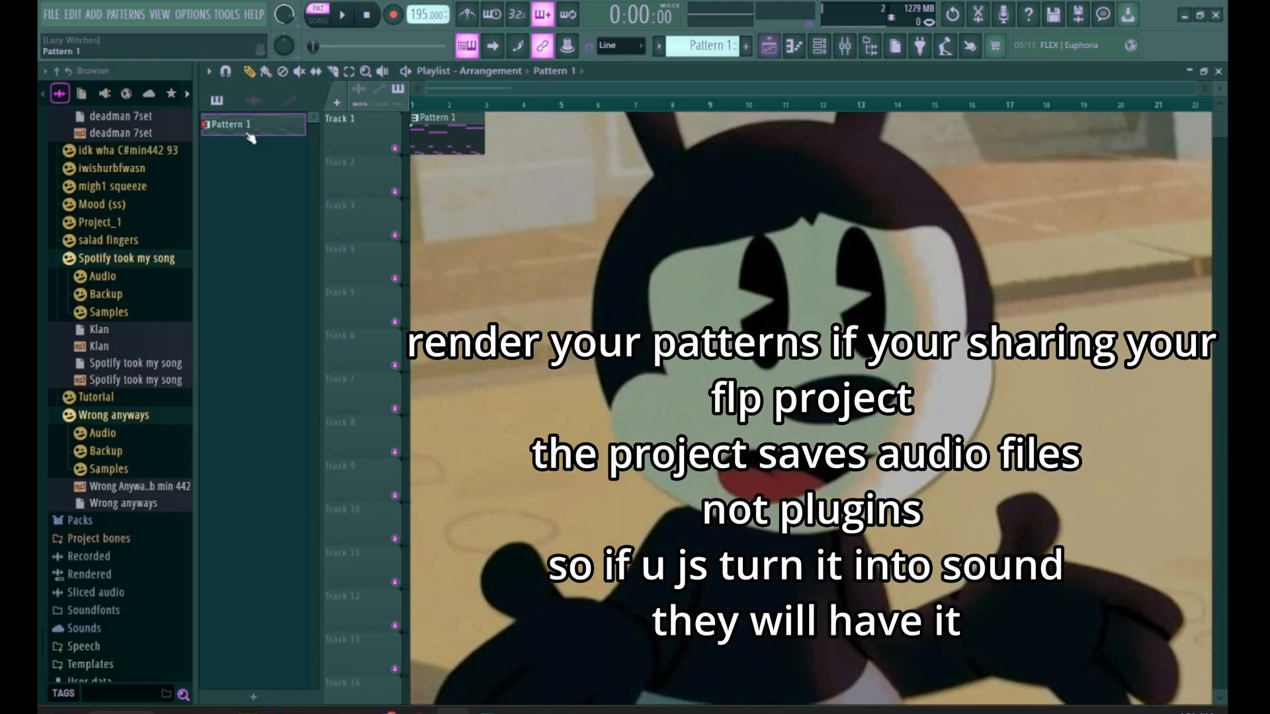
Step: Render Pattern 1 as a stereo 16-bit WAV audio clip
{"action": "right_click", "coordinate": [245, 132]}
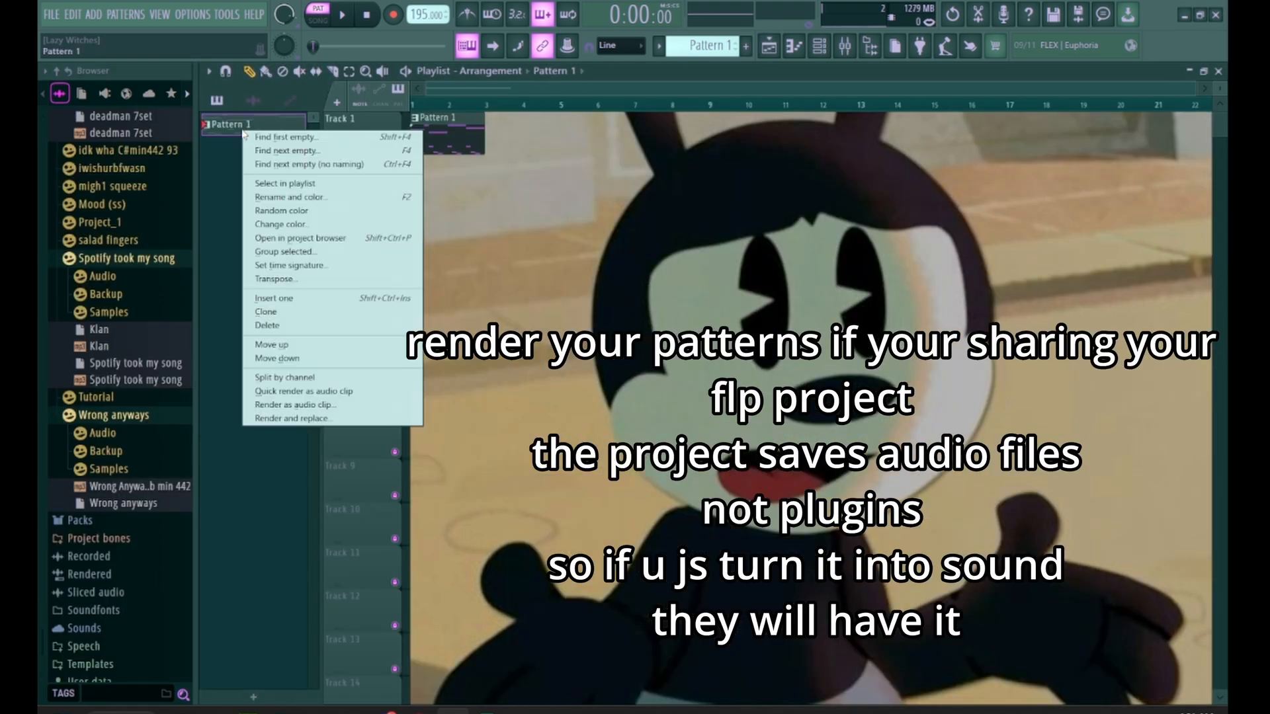
{"action": "left_click", "coordinate": [290, 404]}
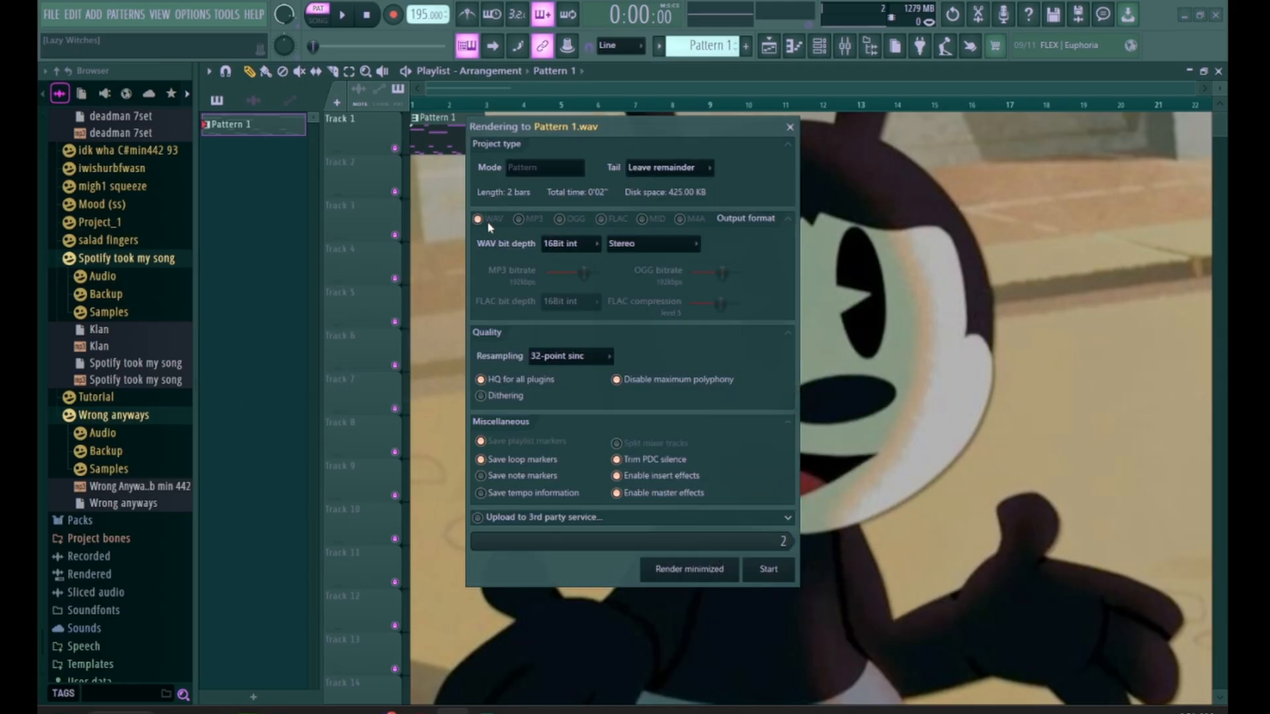
{"action": "left_click", "coordinate": [758, 574]}
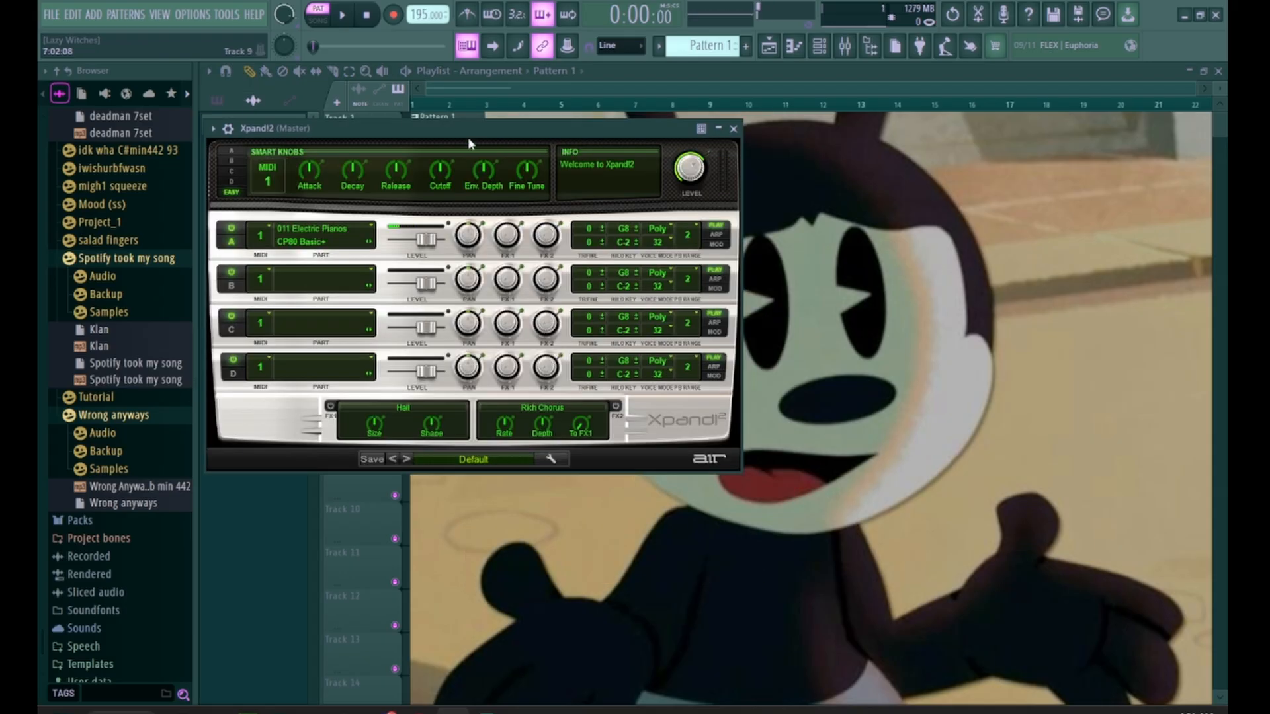
Step: Move the Xpand!2 window aside, replace the pattern clip on Track 1 with the rendered Pattern 1 audio clip, and play it
{"action": "left_click_drag", "start_coordinate": [467, 128], "coordinate": [740, 338]}
{"action": "left_click", "coordinate": [239, 129]}
{"action": "left_click_drag", "start_coordinate": [238, 129], "coordinate": [412, 118]}
{"action": "right_click", "coordinate": [456, 152]}
{"action": "key", "text": "space"}
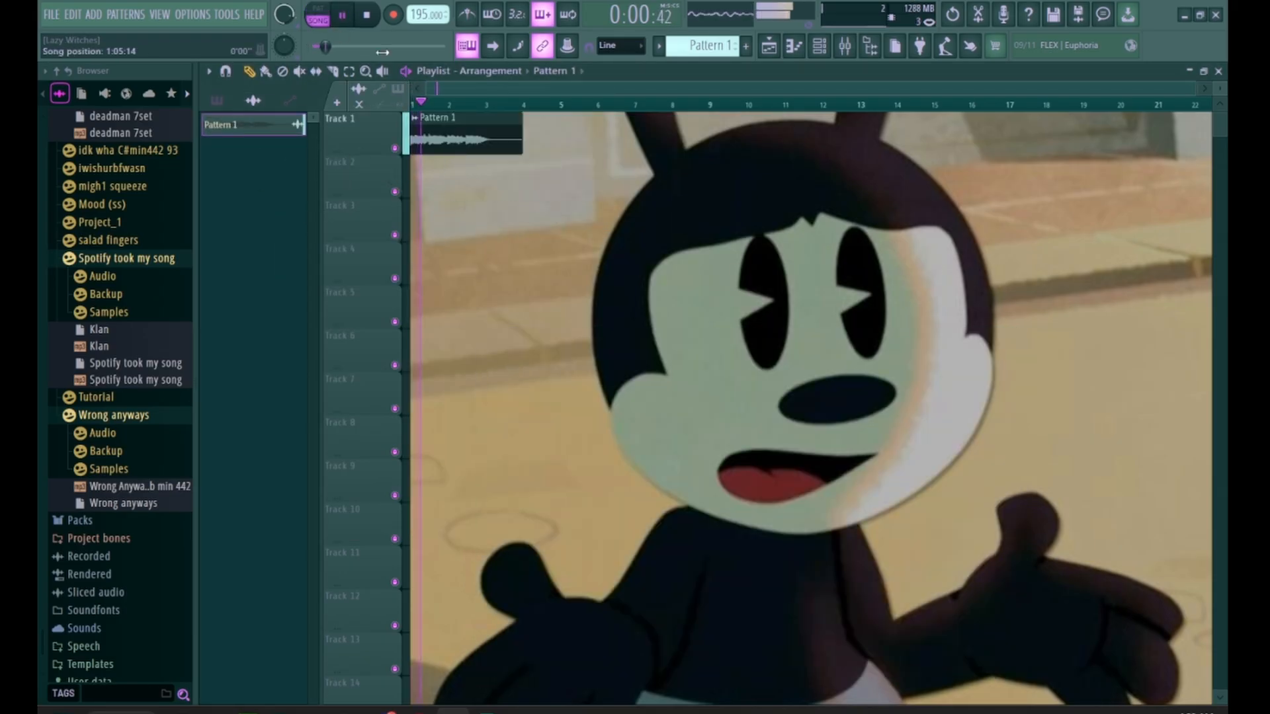
{"action": "key", "text": "space"}
Step: Delete the Xpand!2 and FL Keys channels from the Unsorted group of the channel rack, and close the rack
{"action": "left_click", "coordinate": [817, 46]}
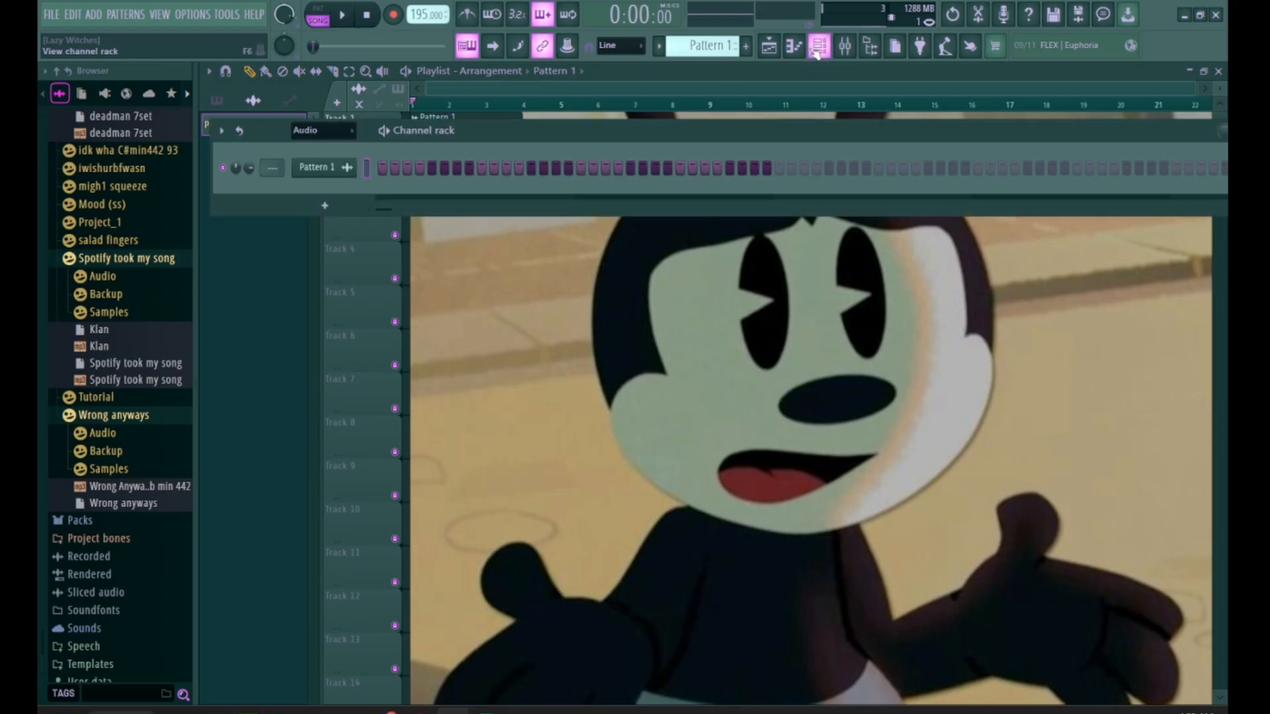
{"action": "left_click", "coordinate": [320, 131]}
{"action": "left_click", "coordinate": [321, 180]}
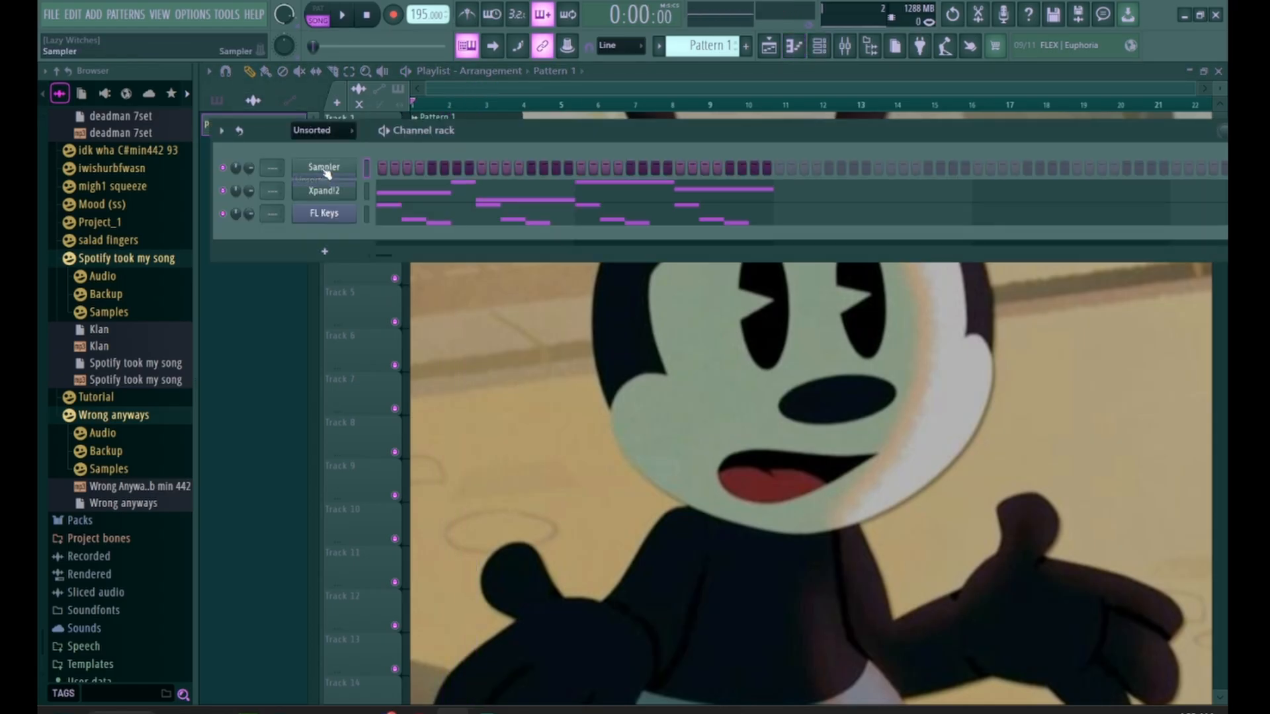
{"action": "right_click", "coordinate": [326, 189]}
{"action": "left_click", "coordinate": [421, 355]}
{"action": "right_click", "coordinate": [322, 190]}
{"action": "left_click", "coordinate": [417, 355]}
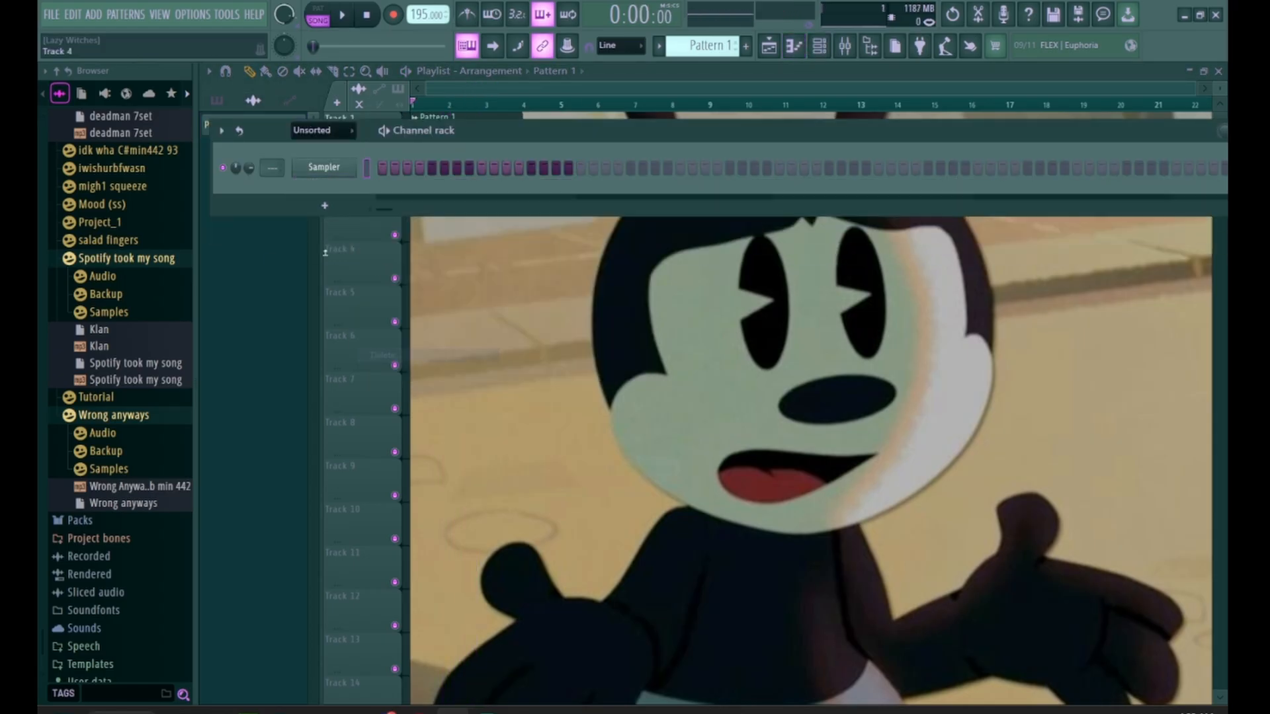
{"action": "left_click", "coordinate": [431, 89]}
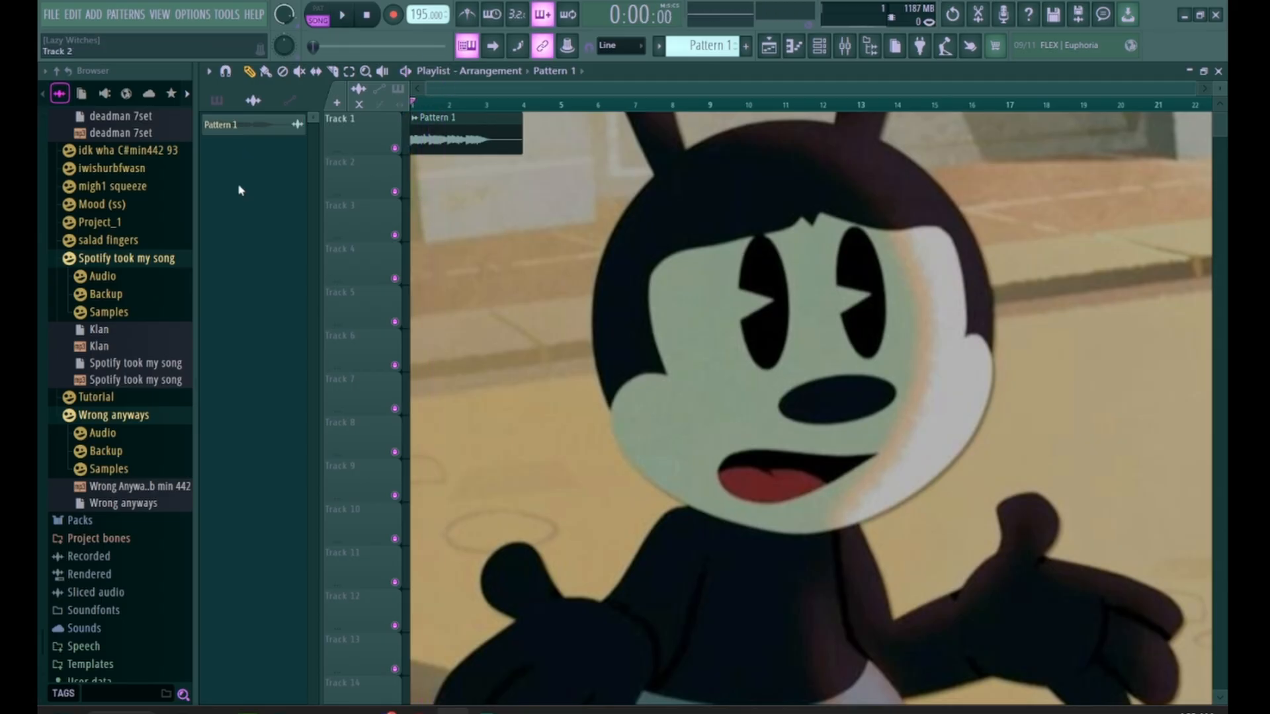
Step: Switch to File Explorer and examine the audio files in the Samples folder of the deadman 7set project
{"action": "left_click", "coordinate": [342, 711]}
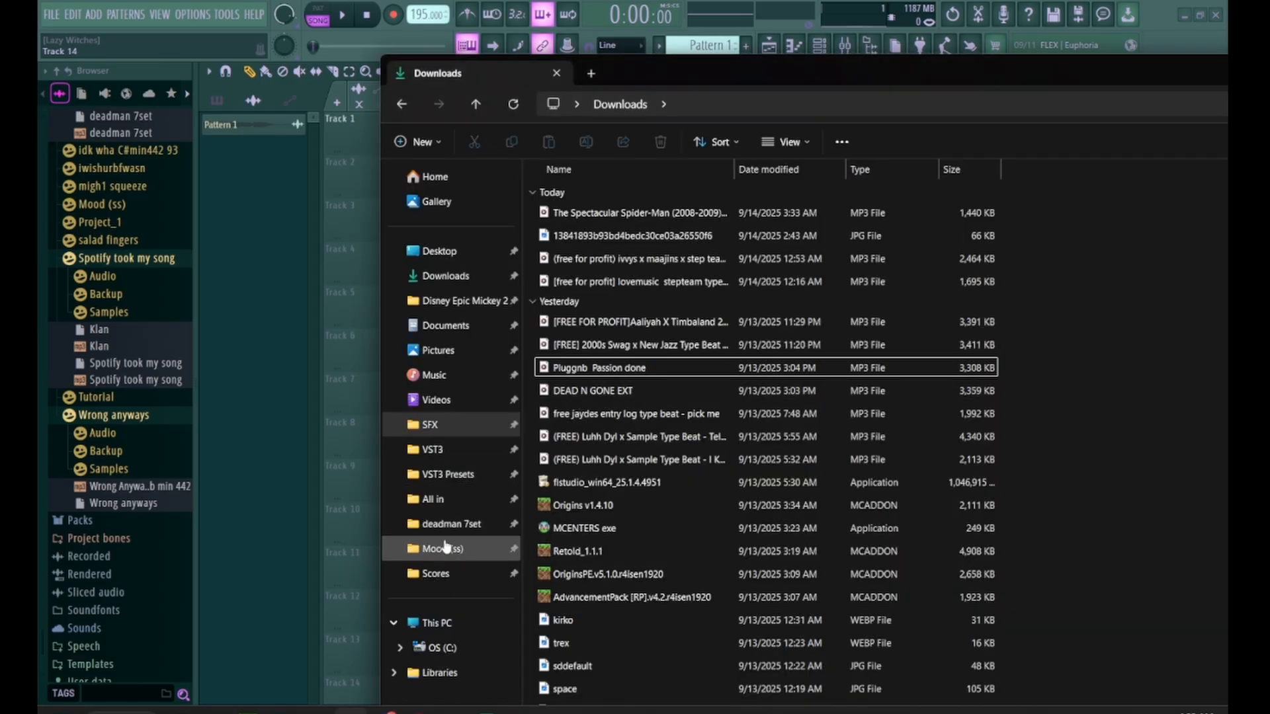
{"action": "left_click", "coordinate": [430, 524]}
{"action": "double_click", "coordinate": [586, 195]}
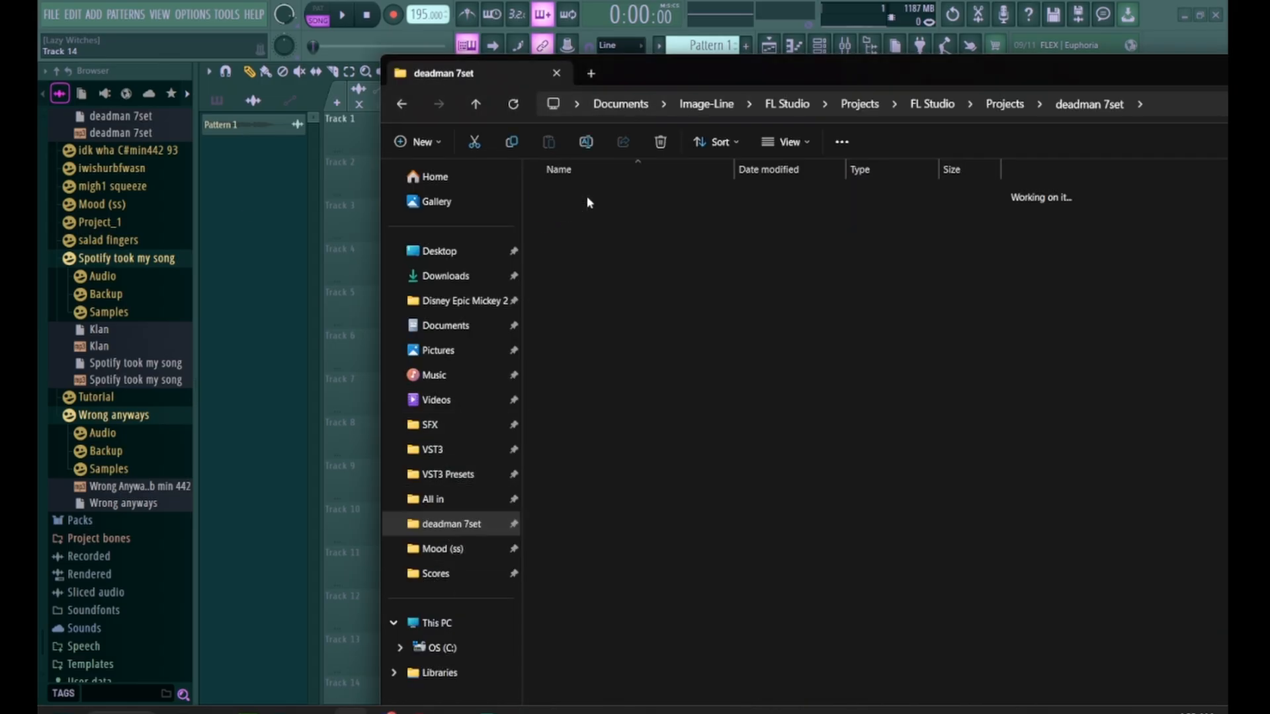
{"action": "left_click", "coordinate": [401, 106]}
{"action": "double_click", "coordinate": [606, 240]}
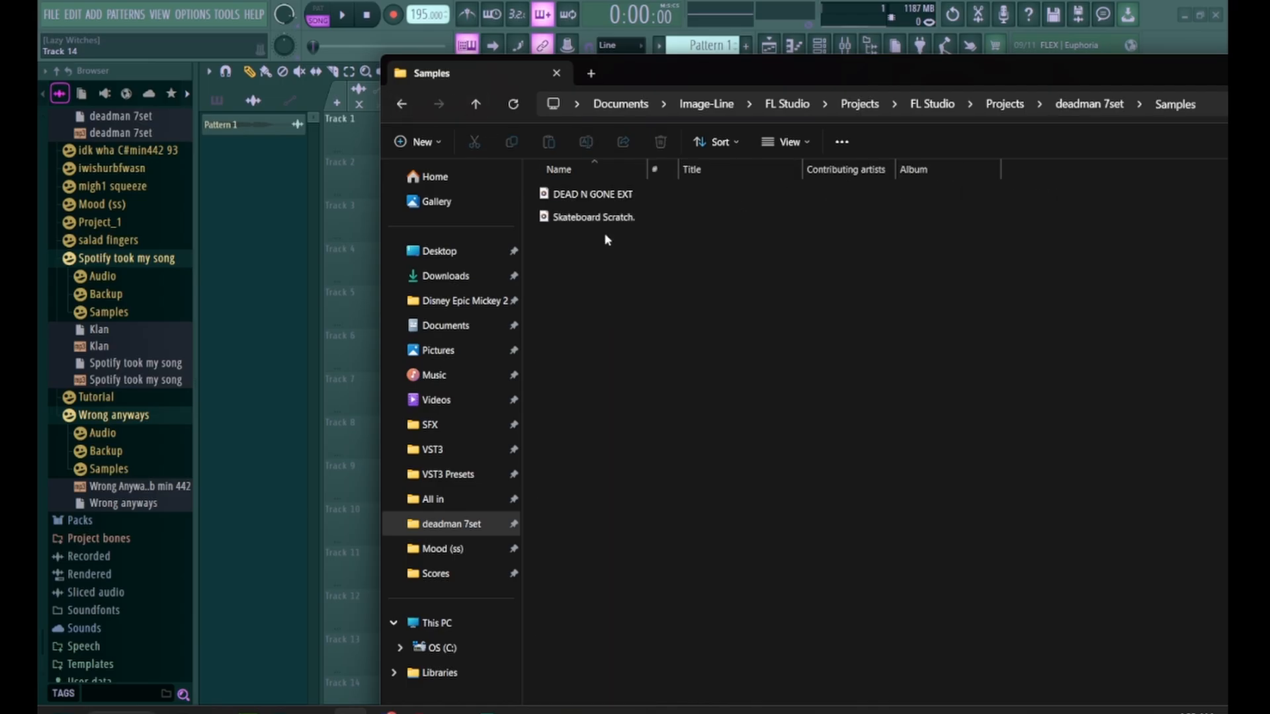
{"action": "left_click", "coordinate": [587, 196]}
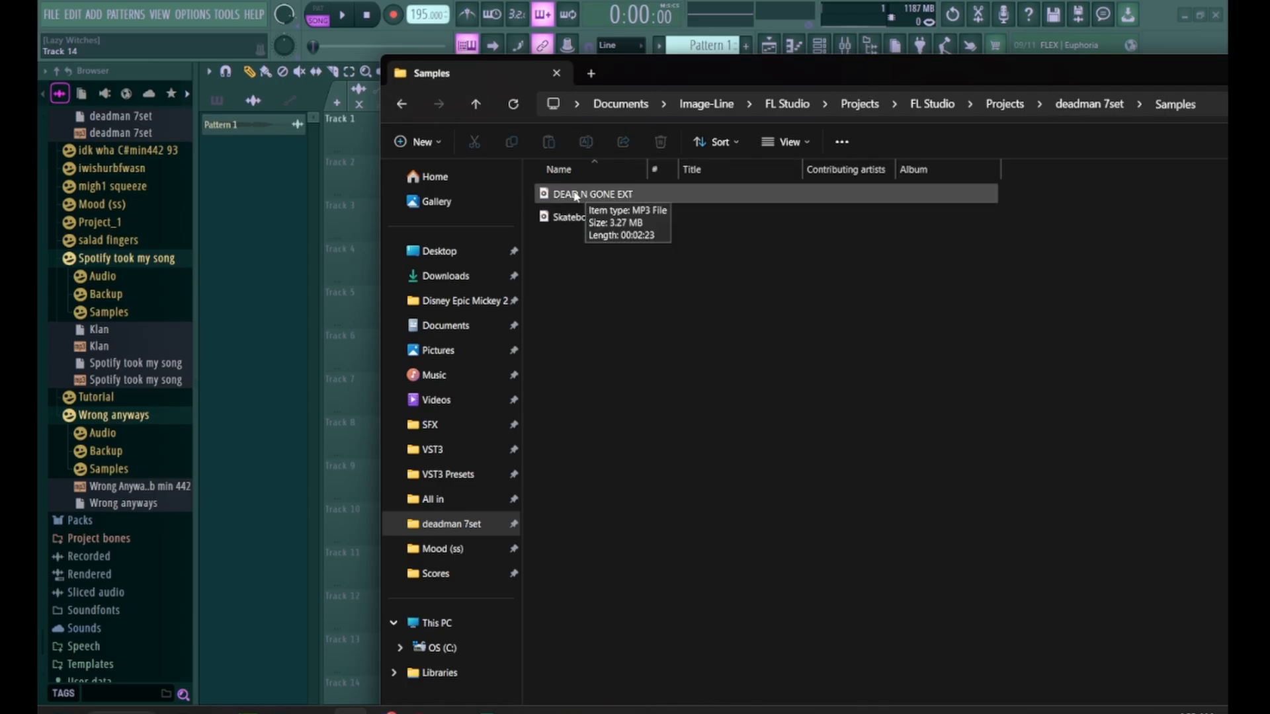
{"action": "left_click", "coordinate": [574, 219]}
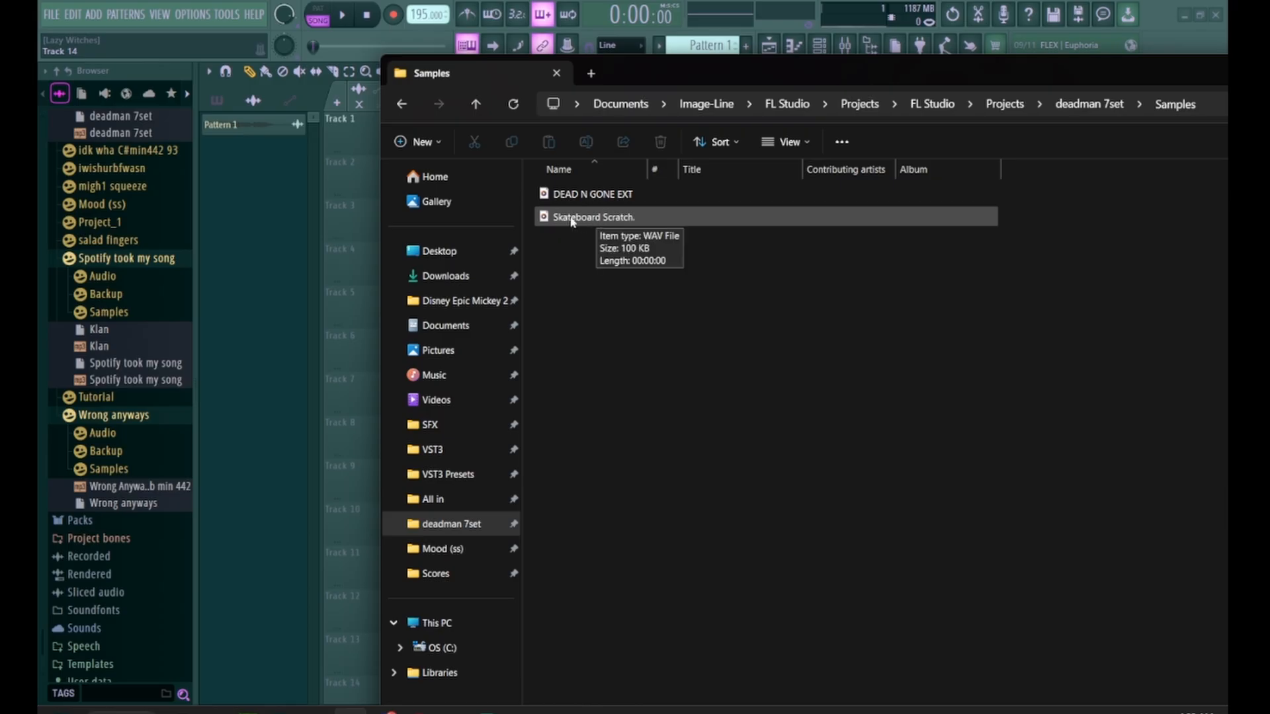
{"action": "left_click", "coordinate": [407, 103]}
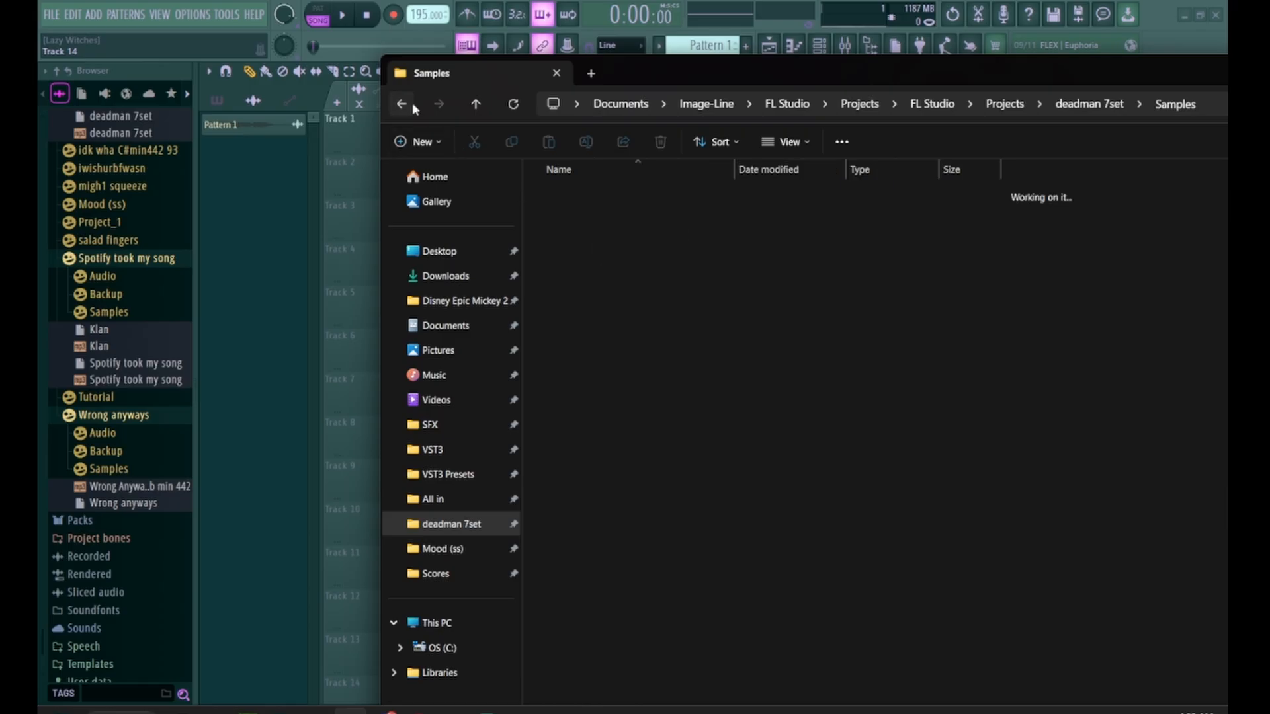
Step: Return to FL Studio and preview the Klan audio file in the Spotify took my song project folder
{"action": "left_click", "coordinate": [277, 260]}
{"action": "left_click", "coordinate": [104, 346]}
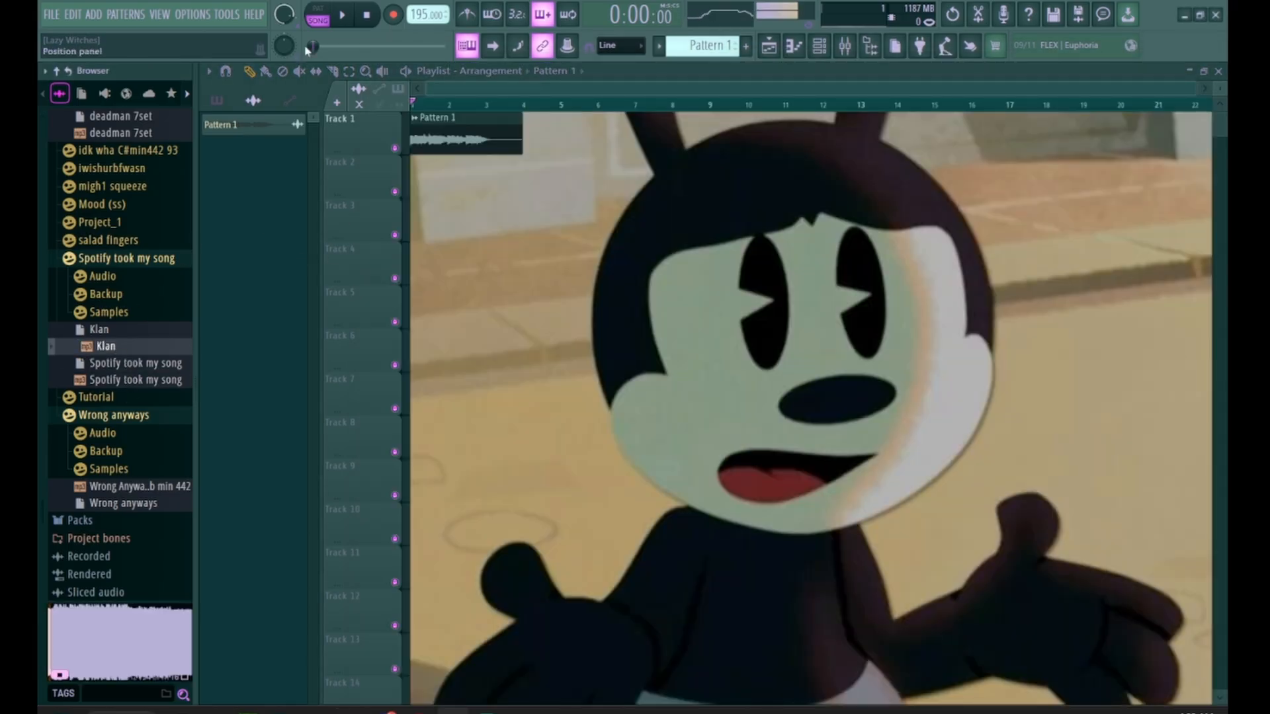
Step: Collapse the My projects folder and expand the 808 Mix Kit inside the Music folder of the browser
{"action": "scroll", "coordinate": [91, 397], "scroll_direction": "up", "scroll_amount": 10}
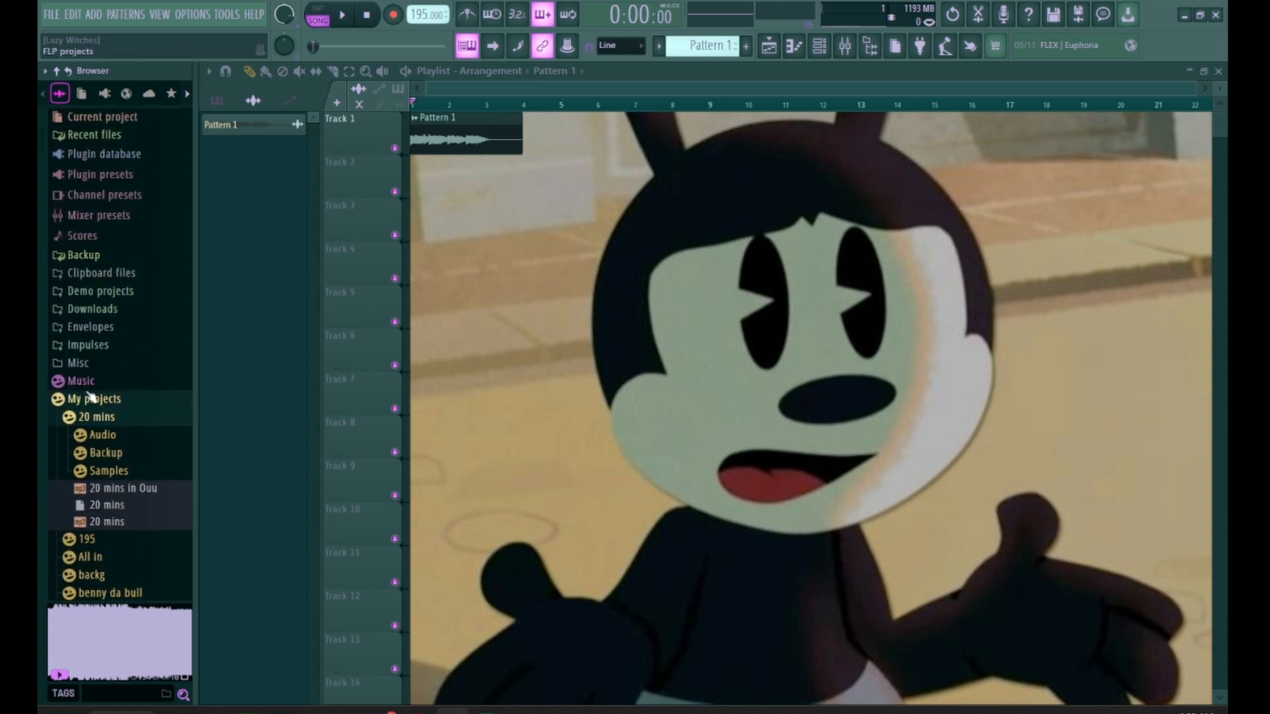
{"action": "left_click", "coordinate": [90, 397]}
{"action": "left_click", "coordinate": [86, 385]}
{"action": "left_click", "coordinate": [97, 438]}
{"action": "scroll", "coordinate": [99, 446], "scroll_direction": "down", "scroll_amount": 2}
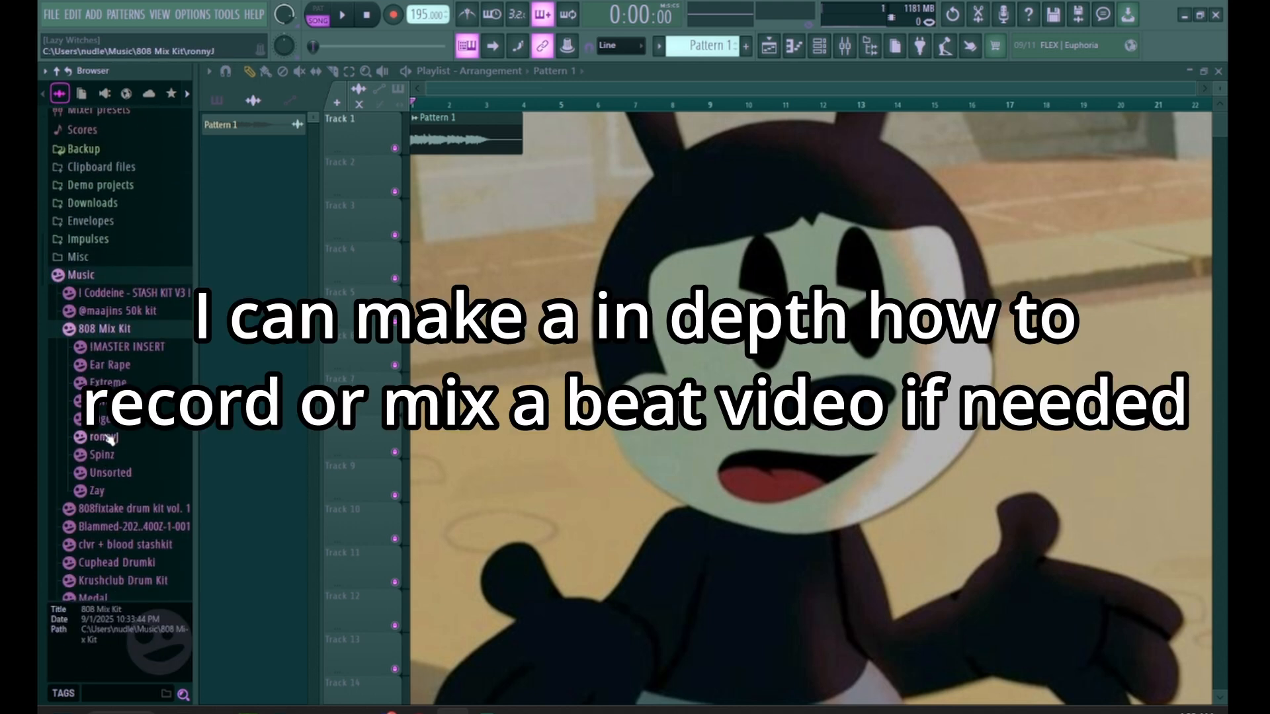